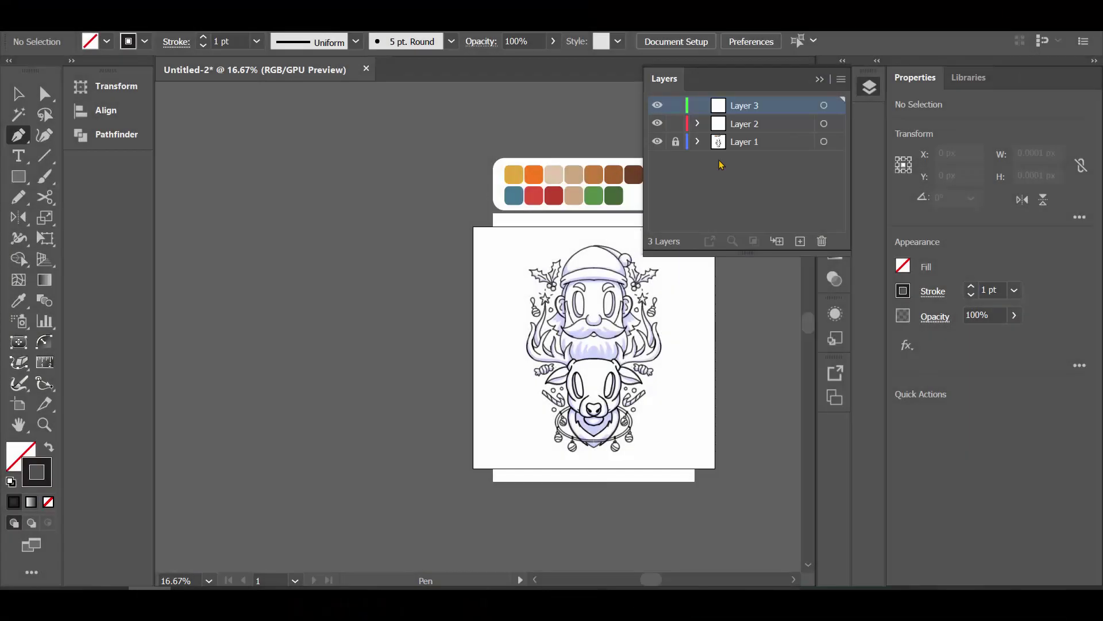
# - Draw a vertical centre line down the page and align it
pyautogui.click(594, 216)
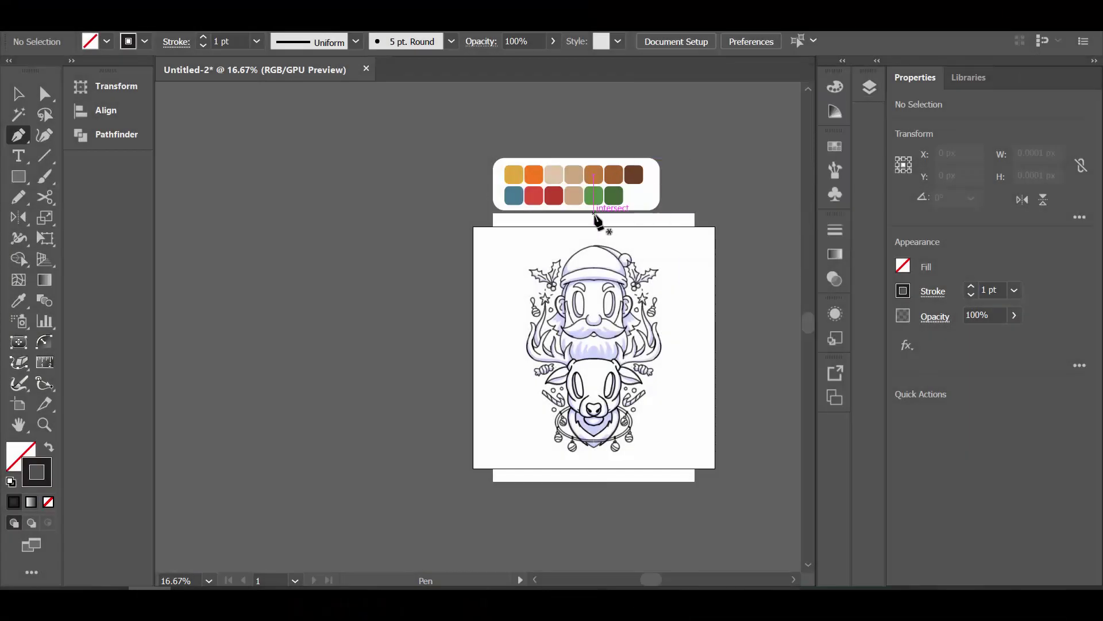
pyautogui.click(593, 482)
pyautogui.press('v')
pyautogui.click(617, 523)
pyautogui.scroll(1, 615, 494)
pyautogui.scroll(3, 613, 477)
pyautogui.click(568, 344)
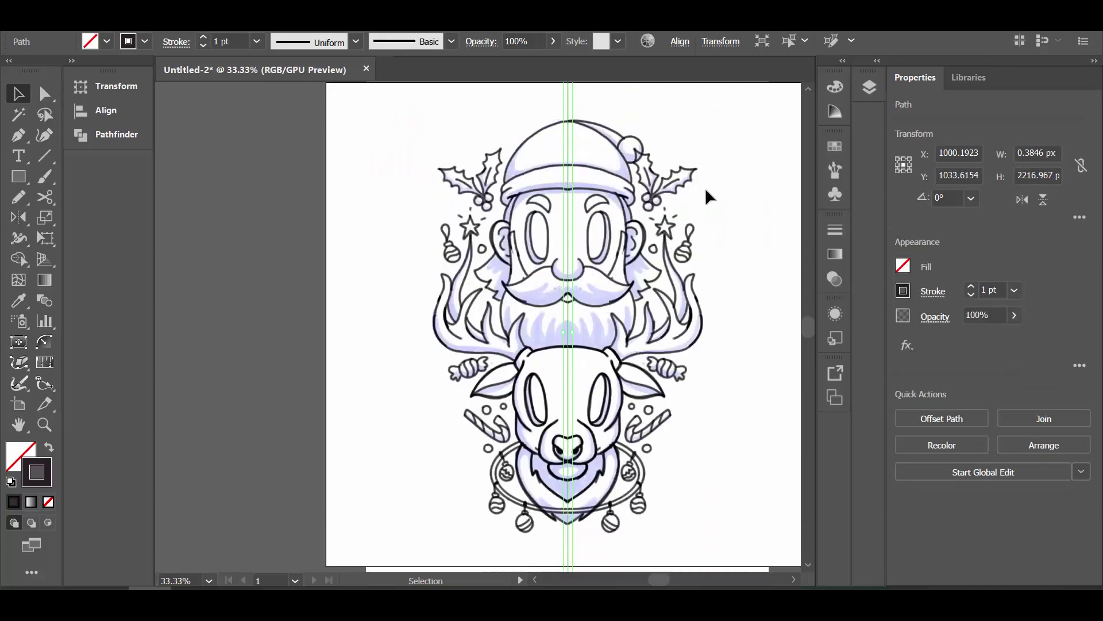
pyautogui.click(680, 42)
pyautogui.scroll(-2, 717, 115)
# - Apply a Distort & Transform > Transform effect to the 2000 px artboard rectangle
pyautogui.click(765, 214)
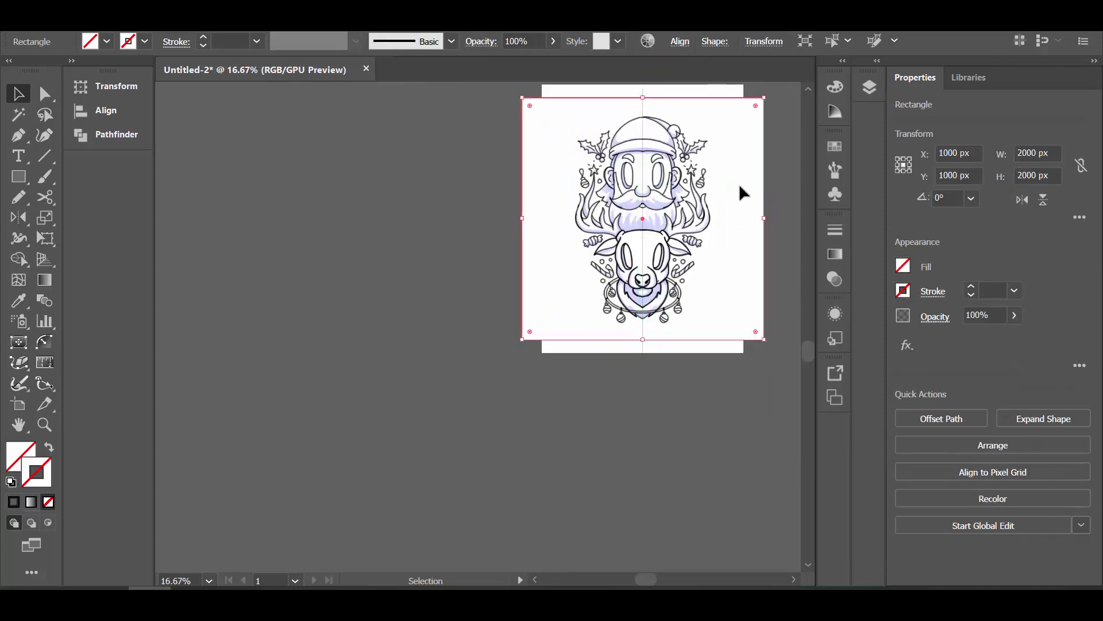
pyautogui.click(870, 86)
pyautogui.click(264, 23)
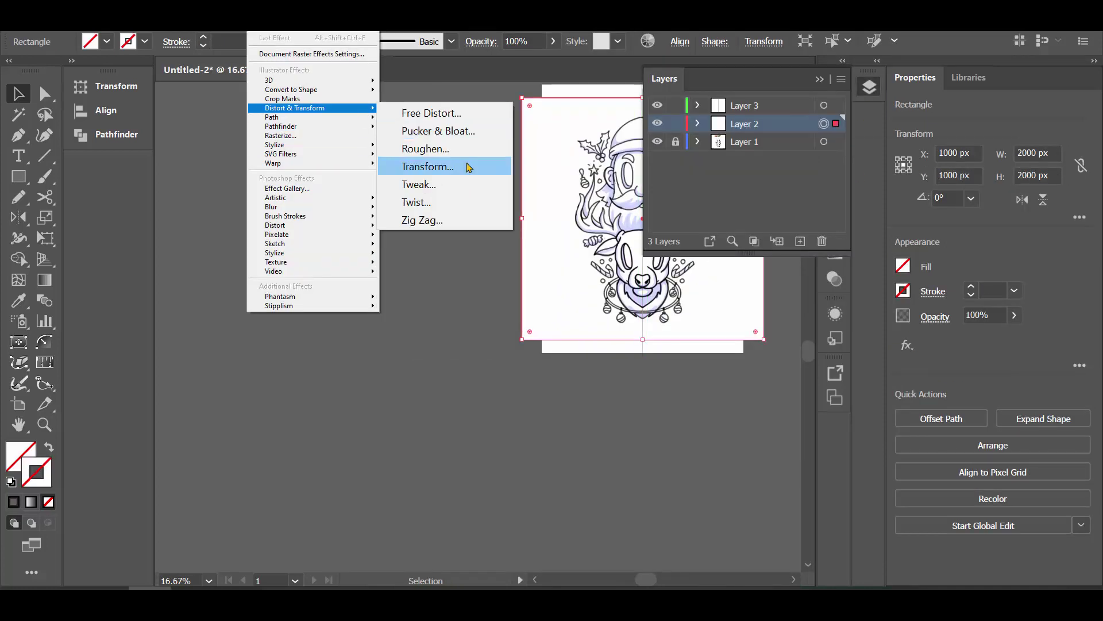
pyautogui.click(470, 168)
pyautogui.click(532, 494)
pyautogui.hotkey('ctrl', 'shift', 'a')
pyautogui.press('b')
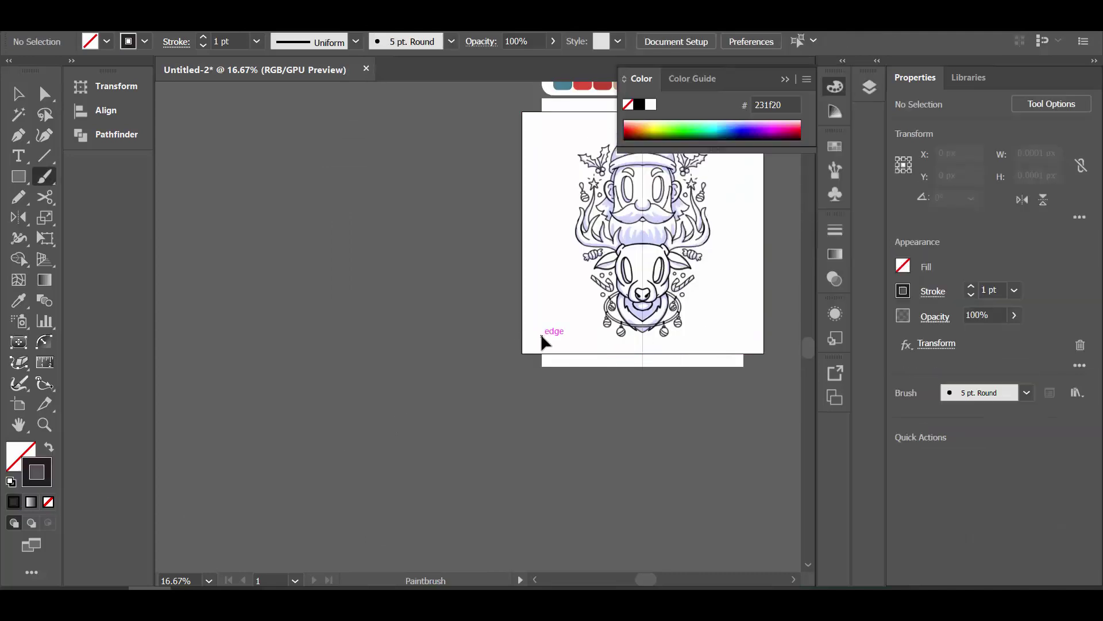
pyautogui.click(869, 87)
# - Duplicate Layer 2, rename the copy 'line' and Layer 2 'warna', and lock Layer 3
pyautogui.click(912, 116)
pyautogui.doubleClick(788, 127)
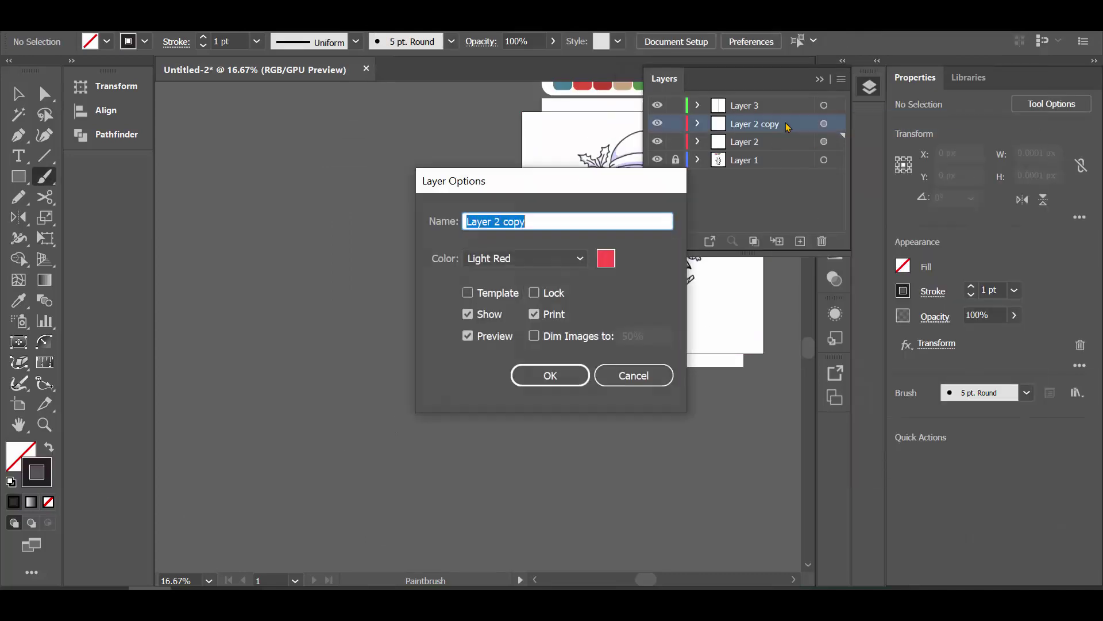
pyautogui.write('line')
pyautogui.press('Return')
pyautogui.doubleClick(781, 143)
pyautogui.write('warna')
pyautogui.press('Return')
pyautogui.click(676, 105)
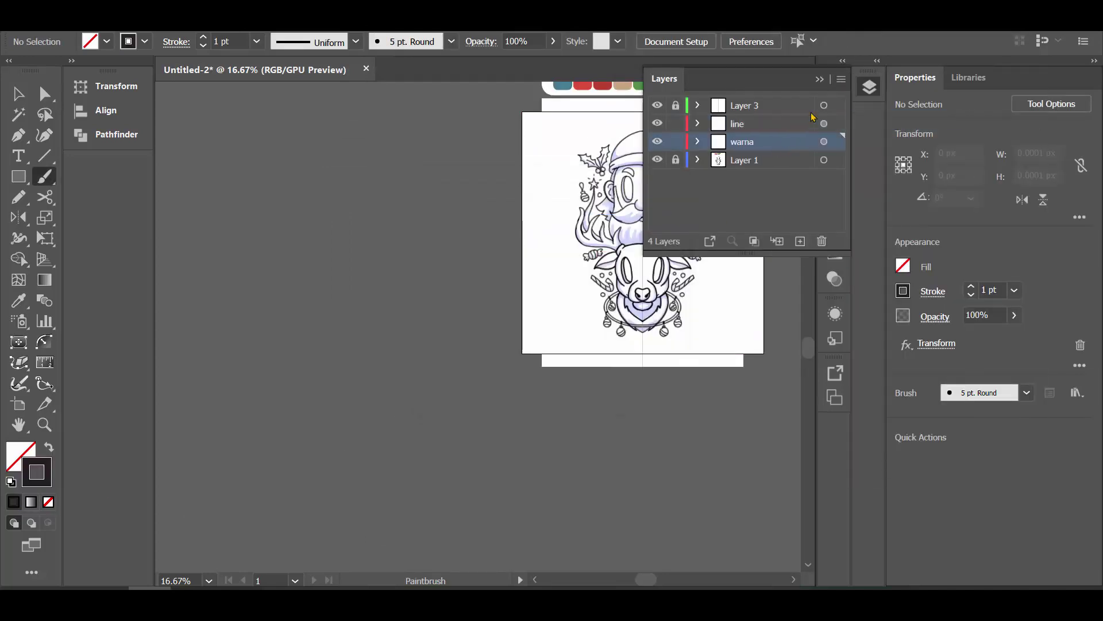
pyautogui.click(742, 124)
pyautogui.click(870, 86)
# - Select the artboard rectangle, lock the line layer and unlock warna
pyautogui.scroll(4, 690, 230)
pyautogui.scroll(1, 781, 540)
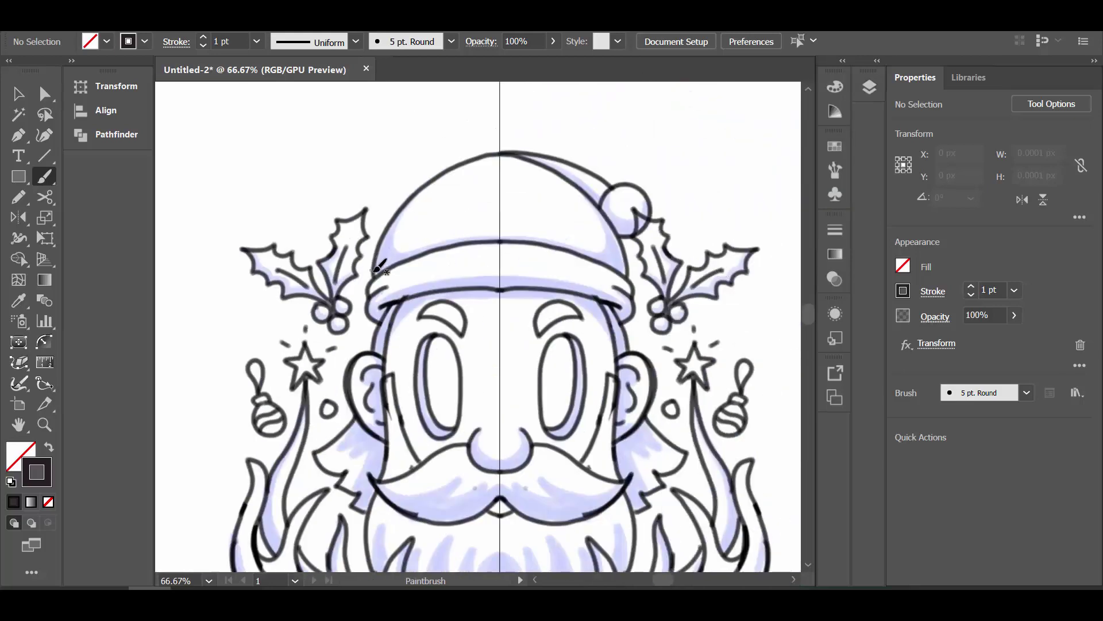
pyautogui.click(870, 86)
pyautogui.press('v')
pyautogui.scroll(-2, 497, 218)
pyautogui.click(741, 261)
pyautogui.click(869, 86)
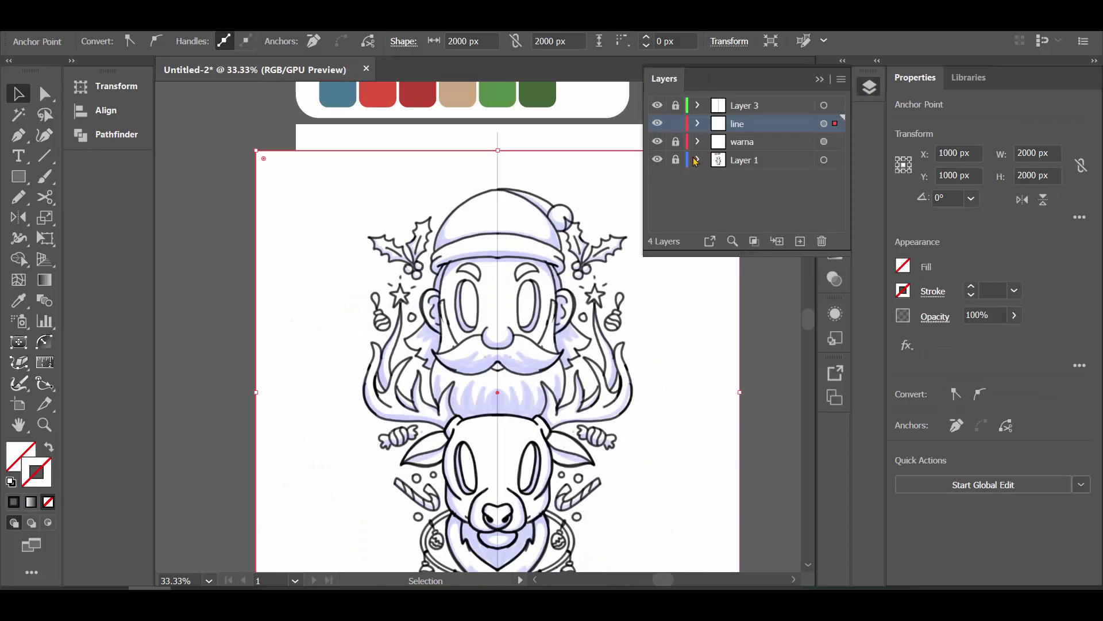
pyautogui.click(676, 123)
pyautogui.click(676, 141)
pyautogui.press('b')
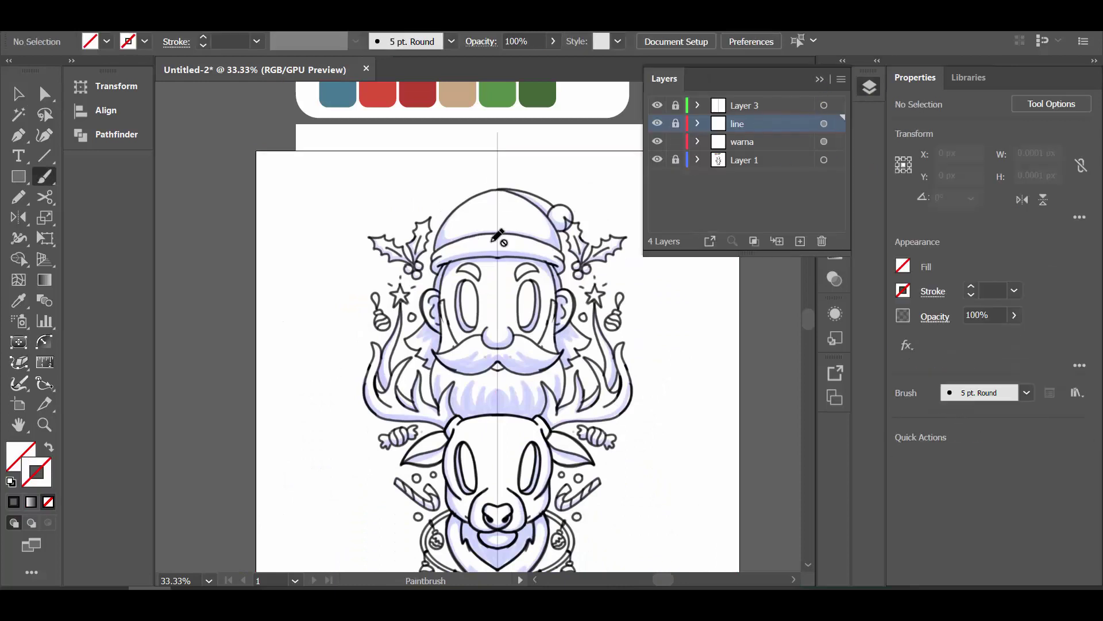
# - Delete the old line layer and rename warna to 'line'
pyautogui.click(741, 141)
pyautogui.moveTo(742, 123); pyautogui.dragTo(741, 141)
pyautogui.doubleClick(741, 123)
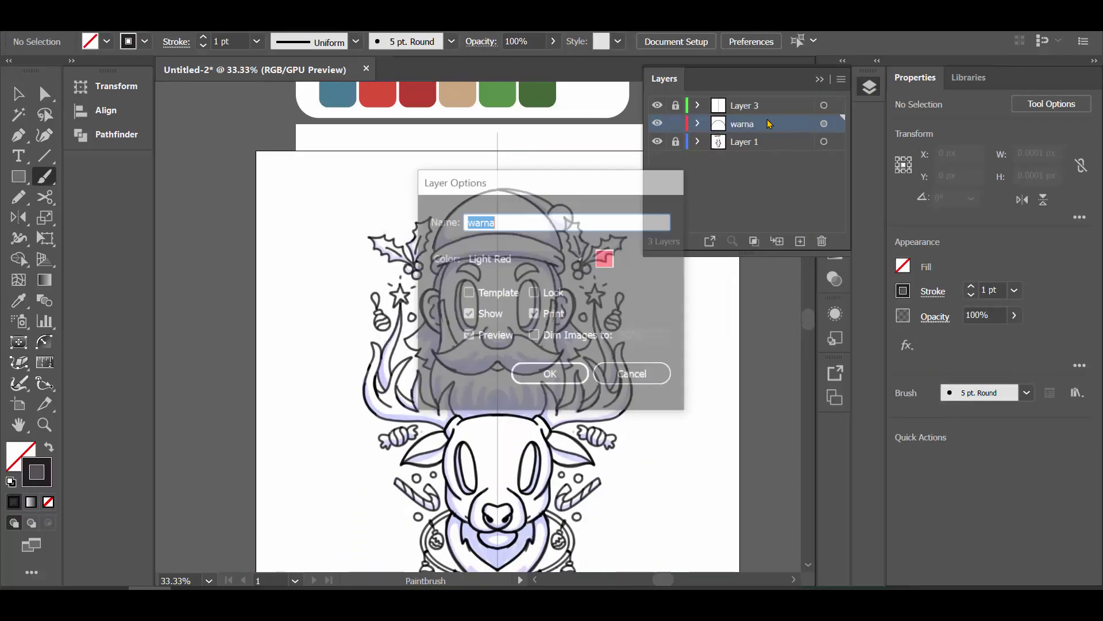
pyautogui.write('line')
pyautogui.press('Return')
pyautogui.click(841, 78)
# - Duplicate the line layer, name the copy 'warna', lock it, and view at 100%
pyautogui.click(896, 115)
pyautogui.doubleClick(741, 141)
pyautogui.write('warna')
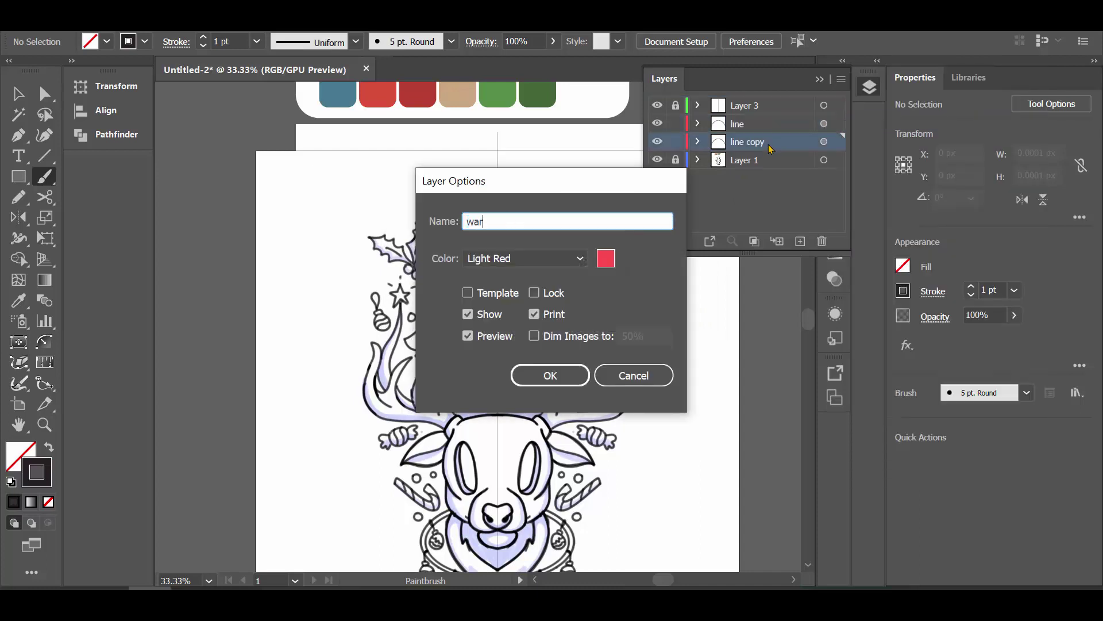
pyautogui.press('Return')
pyautogui.click(675, 142)
pyautogui.hotkey('ctrl', '1')
pyautogui.press('v')
pyautogui.click(369, 253)
# - Delete the stray hat arc strokes from the line layer
pyautogui.click(787, 217)
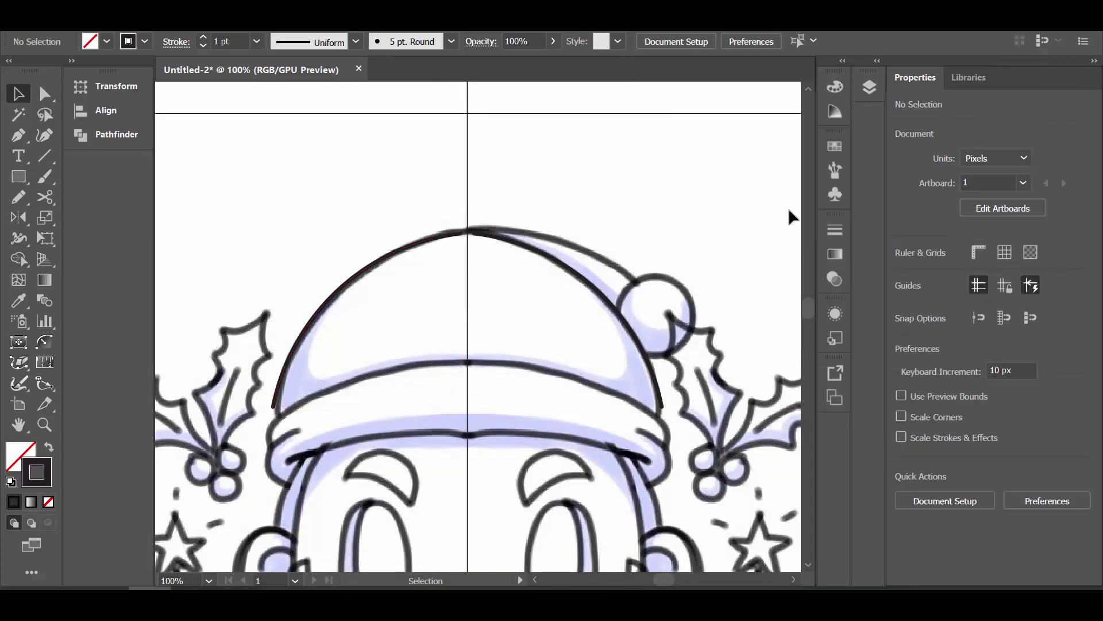
pyautogui.click(870, 86)
pyautogui.click(741, 141)
pyautogui.click(822, 240)
pyautogui.click(688, 336)
pyautogui.click(526, 253)
pyautogui.press('Delete')
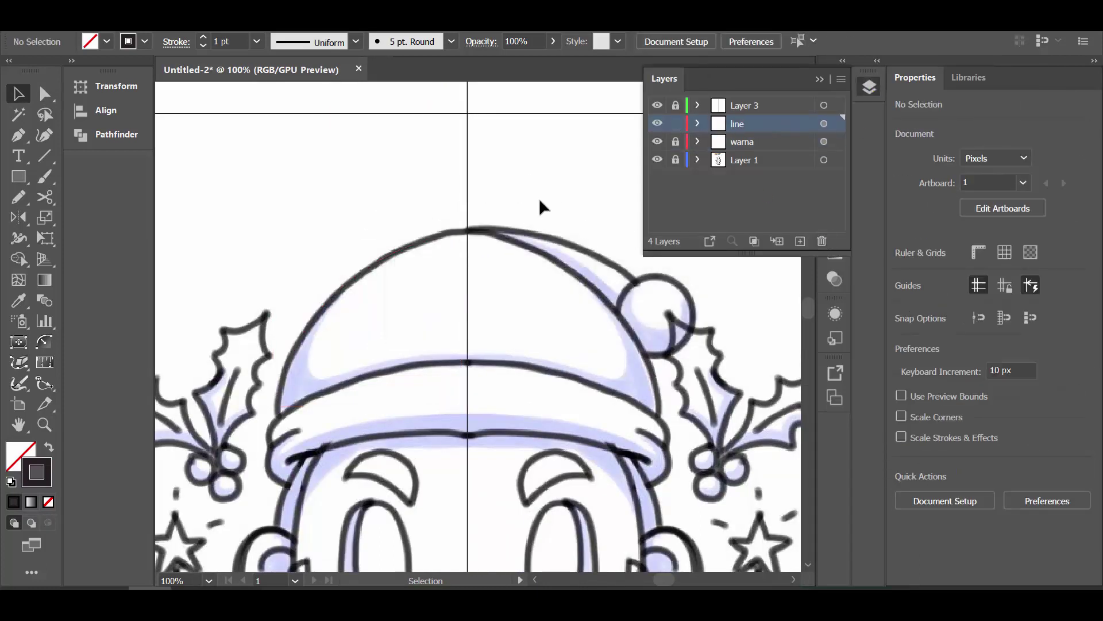
pyautogui.press('b')
# - Trace the left arc of Santa's hat with a 3 pt brush stroke
pyautogui.moveTo(469, 231); pyautogui.dragTo(277, 413)
pyautogui.press('v')
pyautogui.click(203, 37)
pyautogui.hotkey('ctrl', 'shift', 'a')
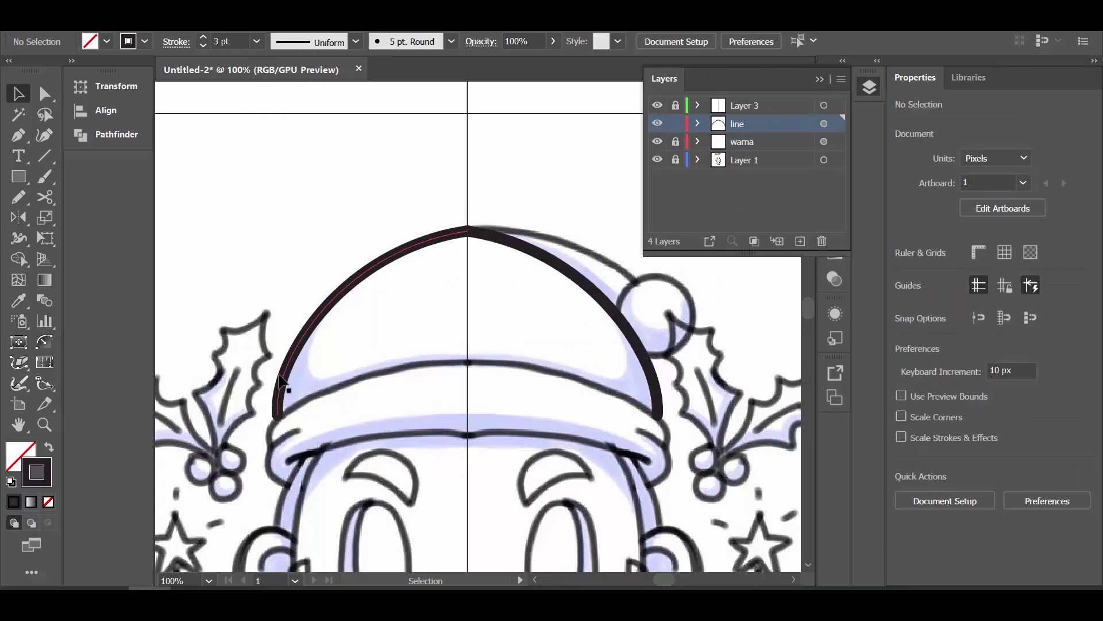
pyautogui.scroll(-3, 302, 353)
pyautogui.scroll(3, 285, 371)
pyautogui.scroll(-3, 285, 371)
pyautogui.press('b')
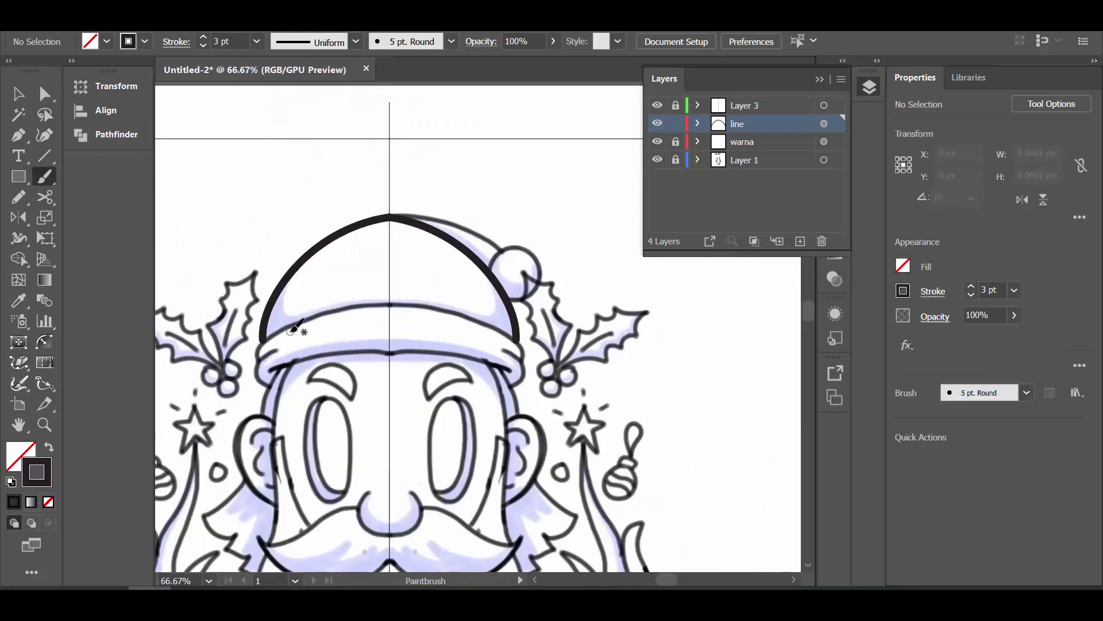
pyautogui.moveTo(242, 375); pyautogui.dragTo(247, 351)
# - At 2 pt, ink the hat's left end and the brim's upper edge to the centre line
pyautogui.click(256, 41)
pyautogui.click(264, 177)
pyautogui.scroll(1, 346, 340)
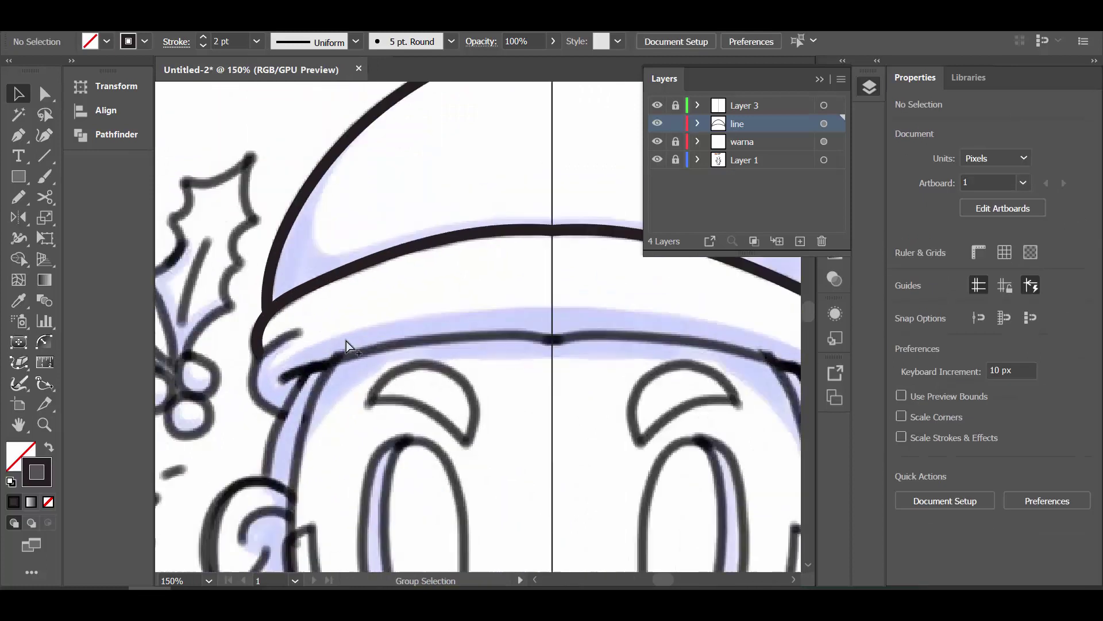
pyautogui.moveTo(299, 301); pyautogui.dragTo(257, 357)
pyautogui.moveTo(401, 311); pyautogui.dragTo(553, 312)
# - Align the brim's end point and the hat arc's top point to the artboard centre line
pyautogui.press('a')
pyautogui.click(549, 311)
pyautogui.click(106, 110)
pyautogui.click(331, 227)
pyautogui.click(400, 285)
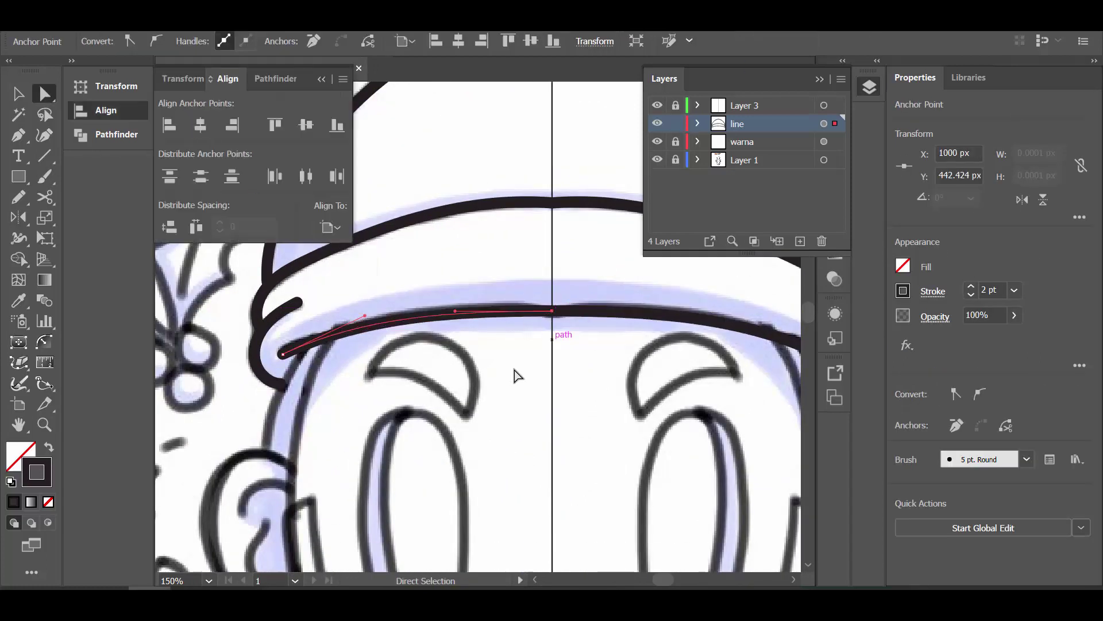
pyautogui.scroll(2, 552, 315)
pyautogui.click(532, 310)
pyautogui.moveTo(575, 127); pyautogui.dragTo(469, 362)
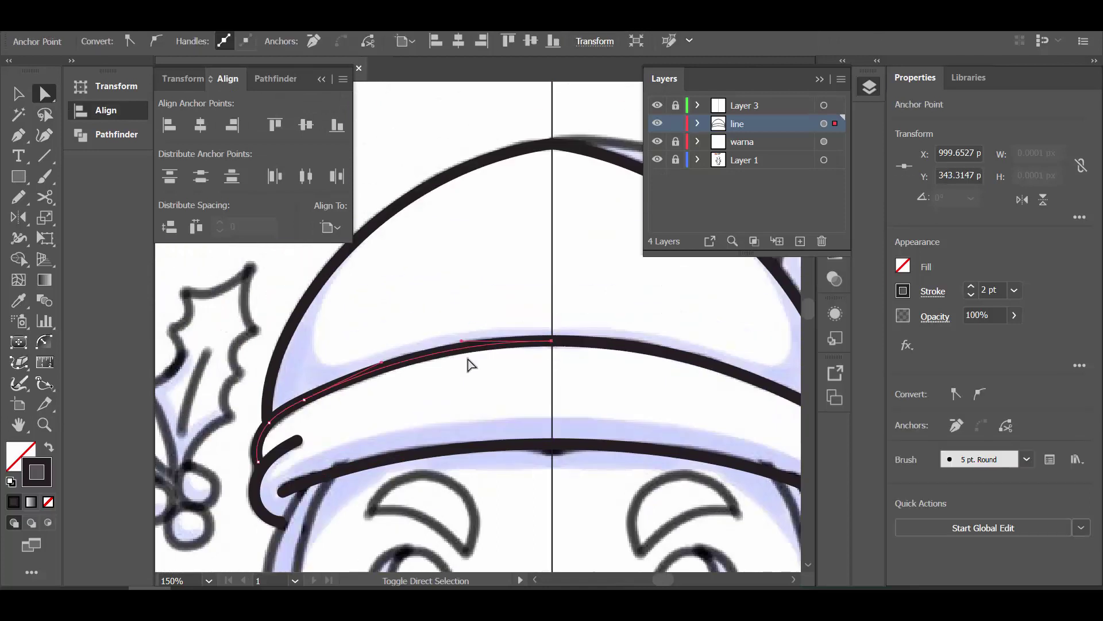
pyautogui.click(458, 41)
pyautogui.click(456, 201)
pyautogui.hotkey('ctrl', '-')
pyautogui.hotkey('ctrl', '-')
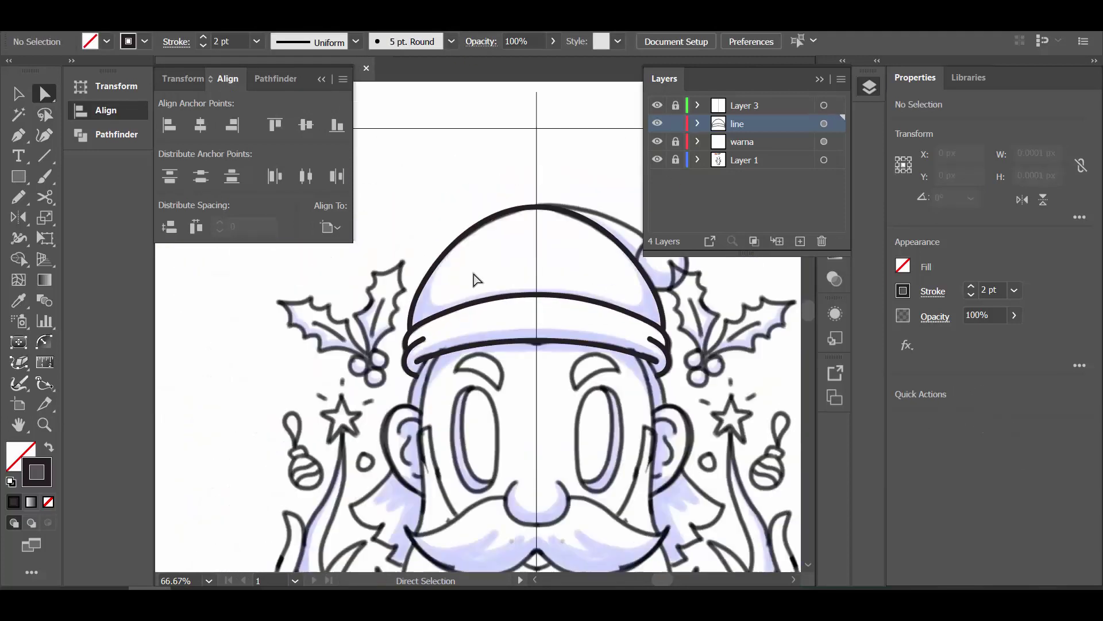
pyautogui.scroll(1, 562, 383)
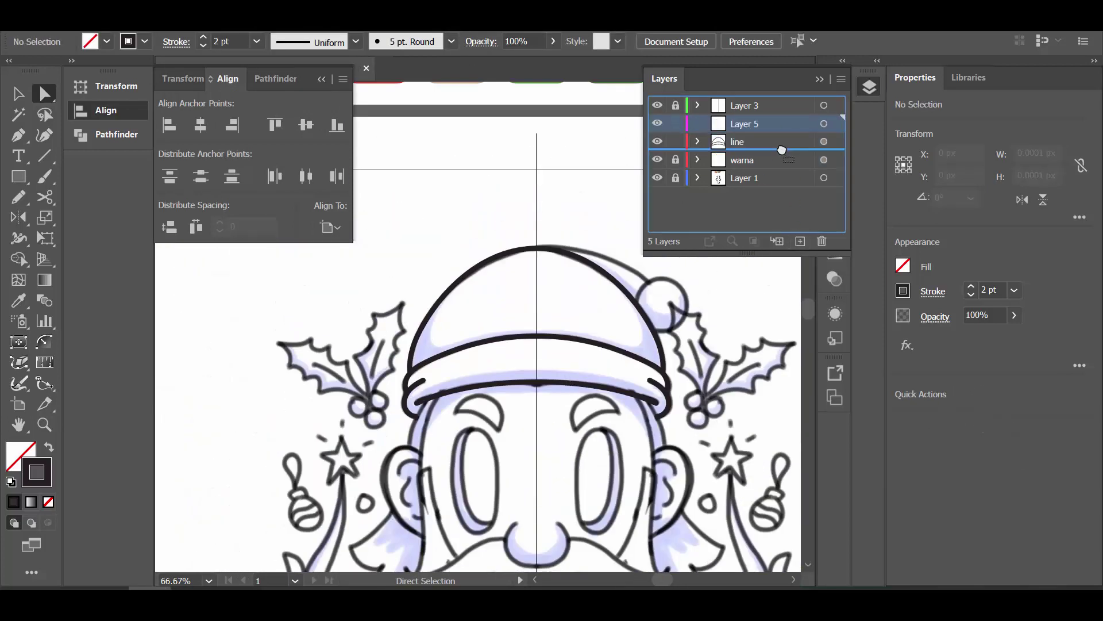
# - Paintbrush the pom-pom outline on Layer 5
pyautogui.keyDown('alt'); pyautogui.scroll(2, 709, 259); pyautogui.keyUp('alt')
pyautogui.press('b')
pyautogui.moveTo(569, 301); pyautogui.dragTo(575, 313)
pyautogui.scroll(-1, 290, 198)
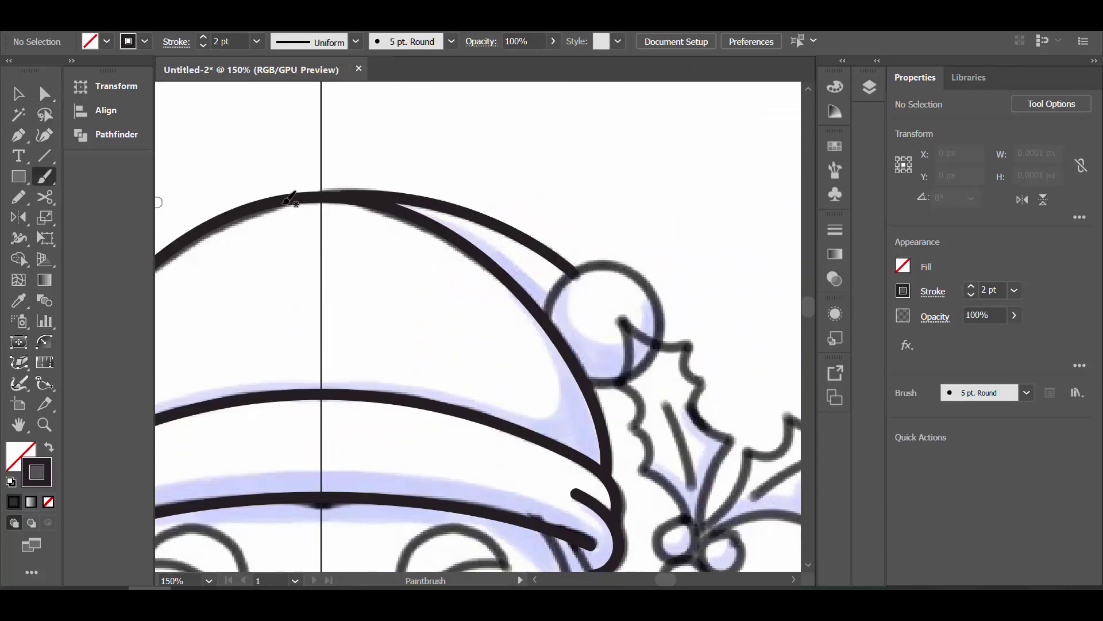
pyautogui.keyDown('alt'); pyautogui.scroll(1, 608, 344); pyautogui.keyUp('alt')
# - Move the pom-pom's lower anchor so it joins the hat outline
pyautogui.press('a')
pyautogui.click(530, 291)
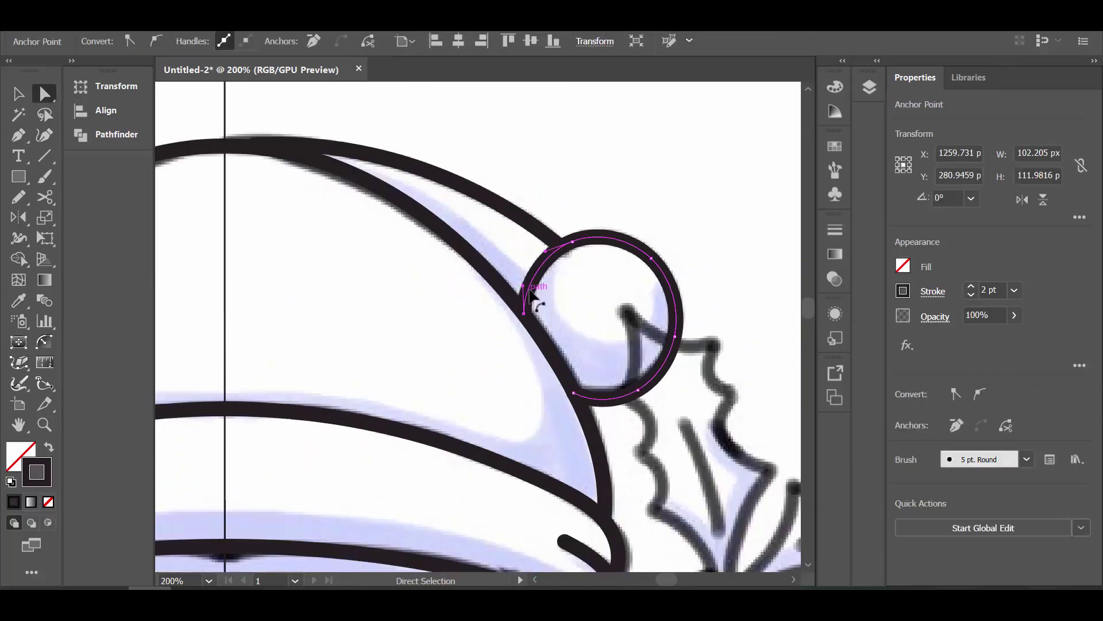
pyautogui.press('F7')
pyautogui.click(590, 405)
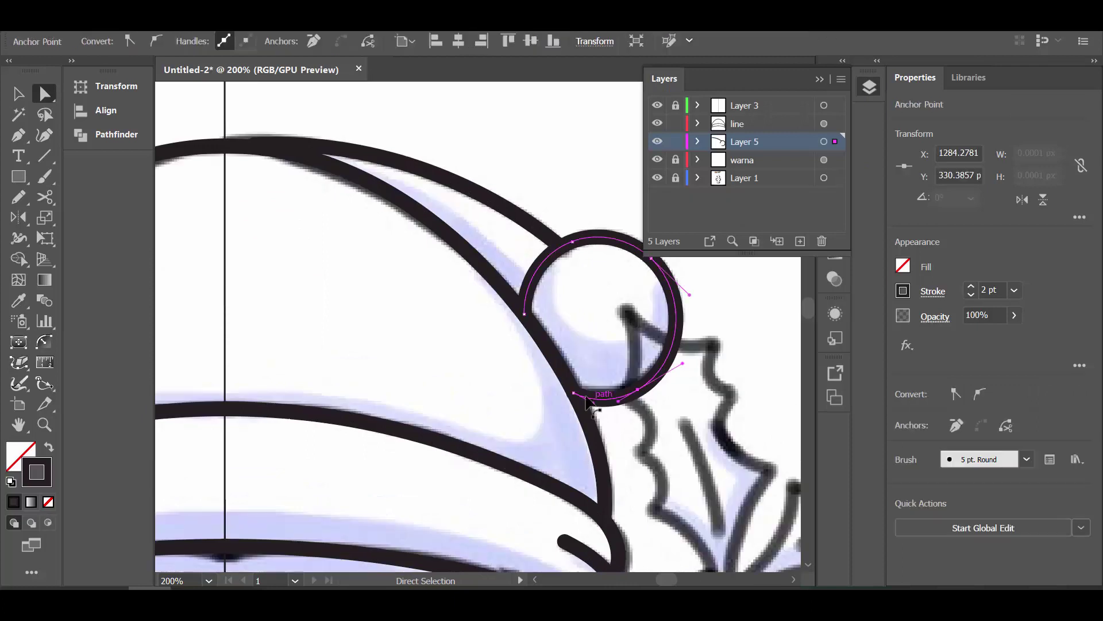
pyautogui.moveTo(590, 402); pyautogui.dragTo(588, 402)
pyautogui.hotkey('ctrl', 'shift', 'a')
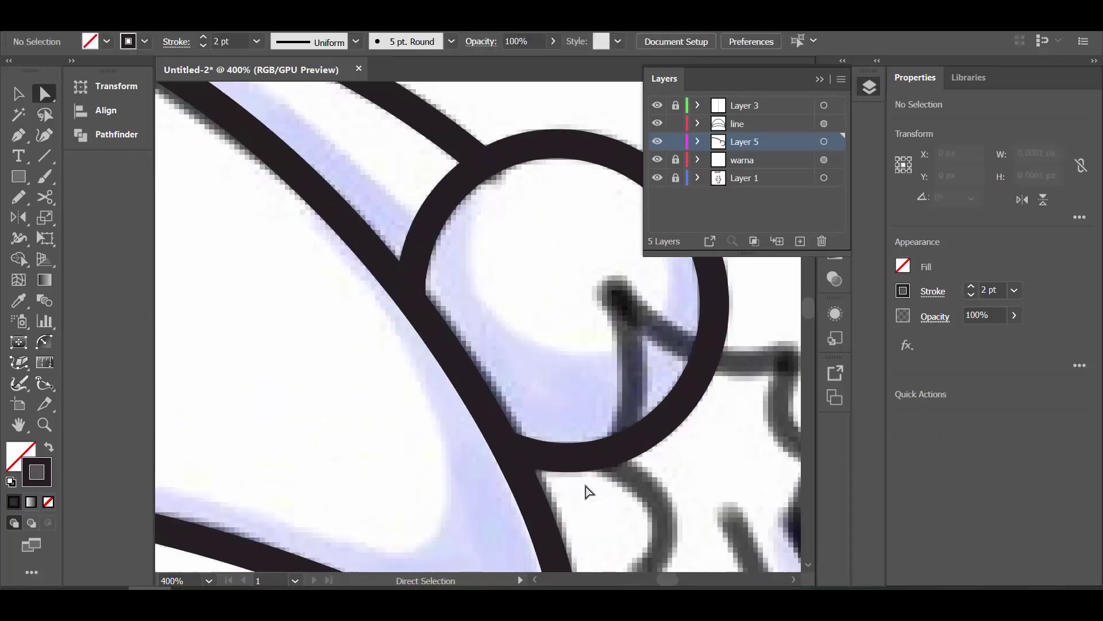
pyautogui.keyDown('alt'); pyautogui.scroll(-1, 424, 394); pyautogui.keyUp('alt')
pyautogui.keyDown('alt'); pyautogui.scroll(-2, 424, 394); pyautogui.keyUp('alt')
# - Ink the mustache and nose lines on the line layer with the 5 pt Round brush
pyautogui.keyDown('alt'); pyautogui.scroll(-1, 424, 394); pyautogui.keyUp('alt')
pyautogui.press('b')
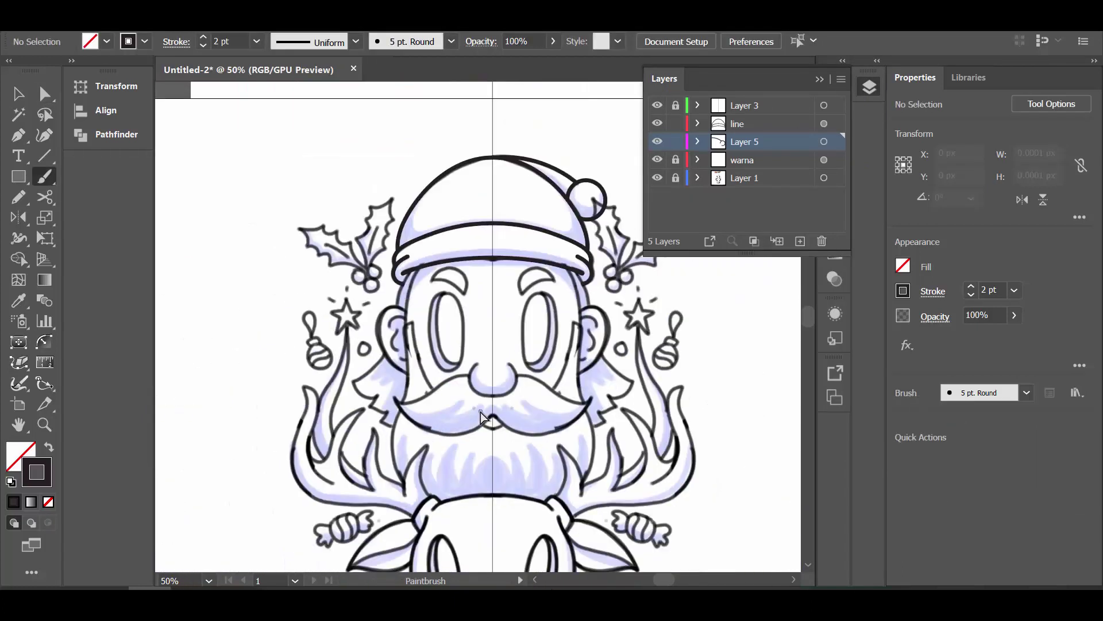
pyautogui.click(739, 124)
pyautogui.keyDown('alt'); pyautogui.scroll(2, 416, 268); pyautogui.keyUp('alt')
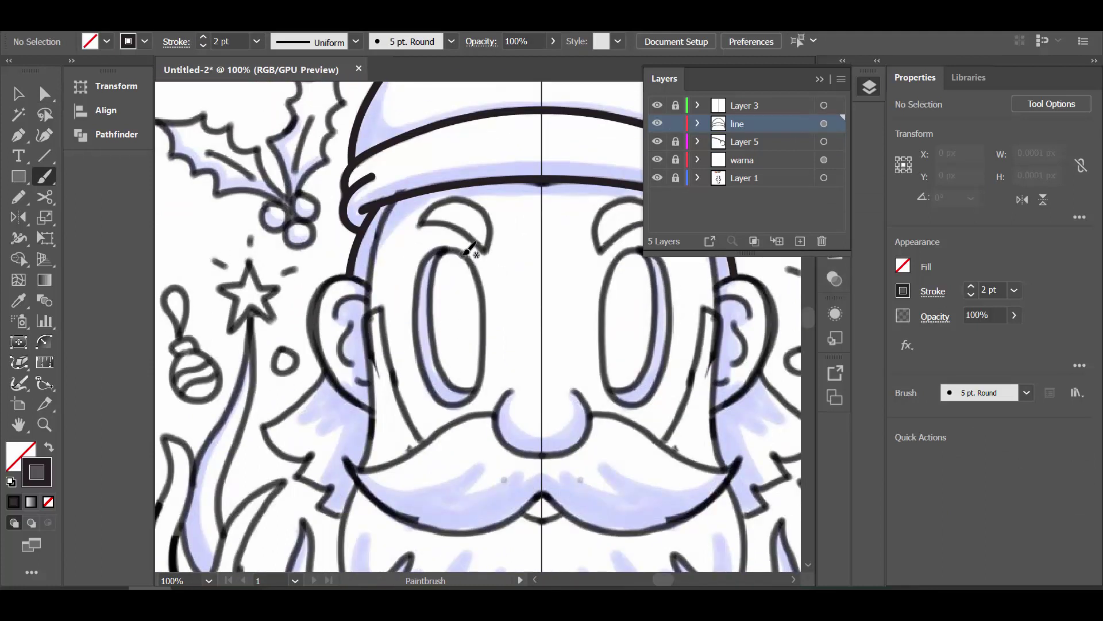
pyautogui.scroll(-3, 426, 366)
pyautogui.moveTo(373, 314); pyautogui.dragTo(344, 286)
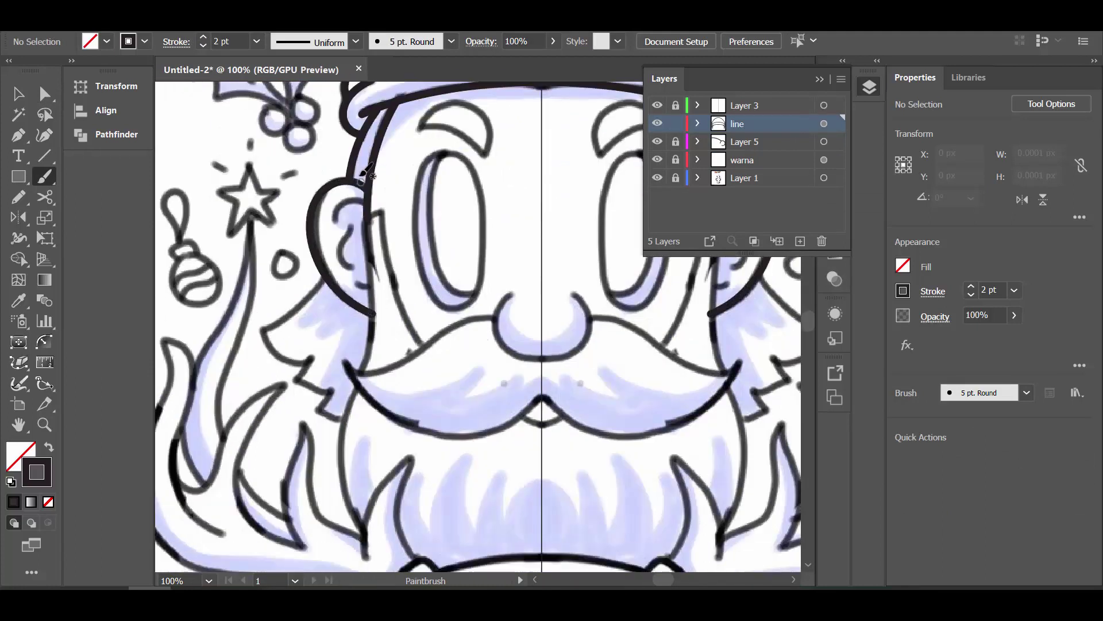
pyautogui.keyDown('alt'); pyautogui.scroll(-1, 322, 405); pyautogui.keyUp('alt')
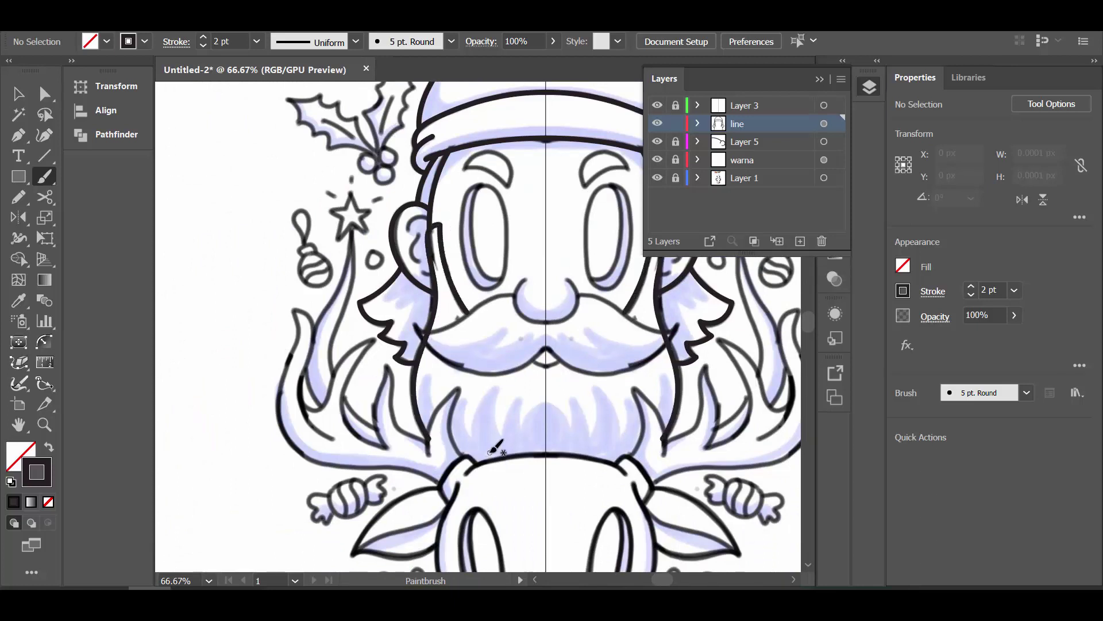
pyautogui.keyDown('alt'); pyautogui.scroll(1, 460, 351); pyautogui.keyUp('alt')
pyautogui.scroll(2, 463, 339)
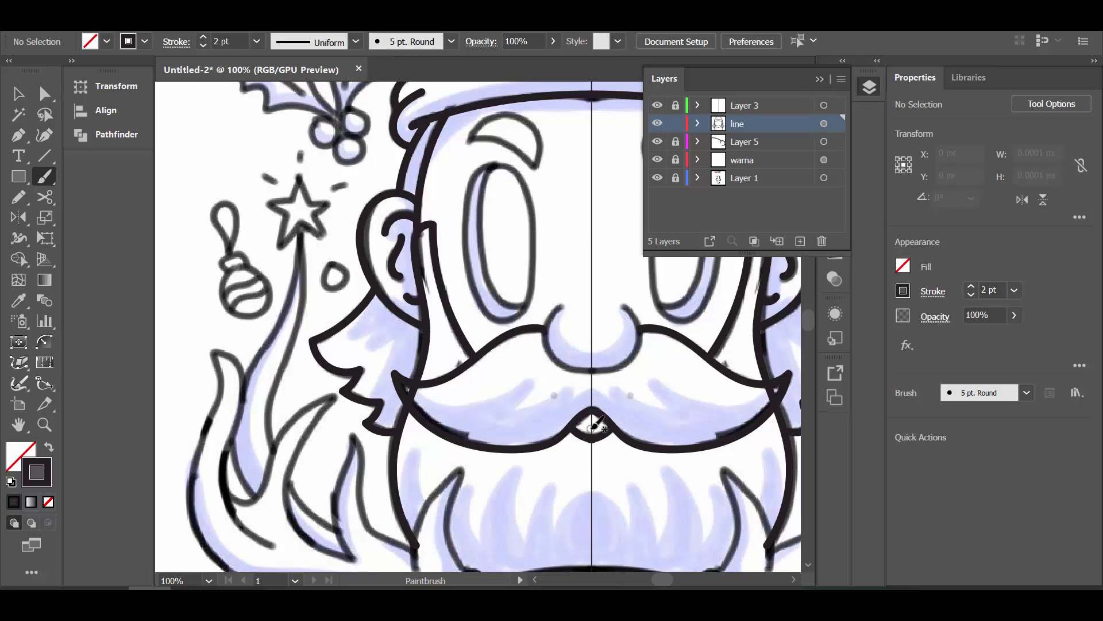
pyautogui.keyDown('alt'); pyautogui.scroll(3, 594, 425); pyautogui.keyUp('alt')
# - Adjust anchors on the mustache and nose outlines
pyautogui.press('a')
pyautogui.click(556, 401)
pyautogui.click(541, 421)
pyautogui.keyDown('alt'); pyautogui.scroll(-2, 659, 327); pyautogui.keyUp('alt')
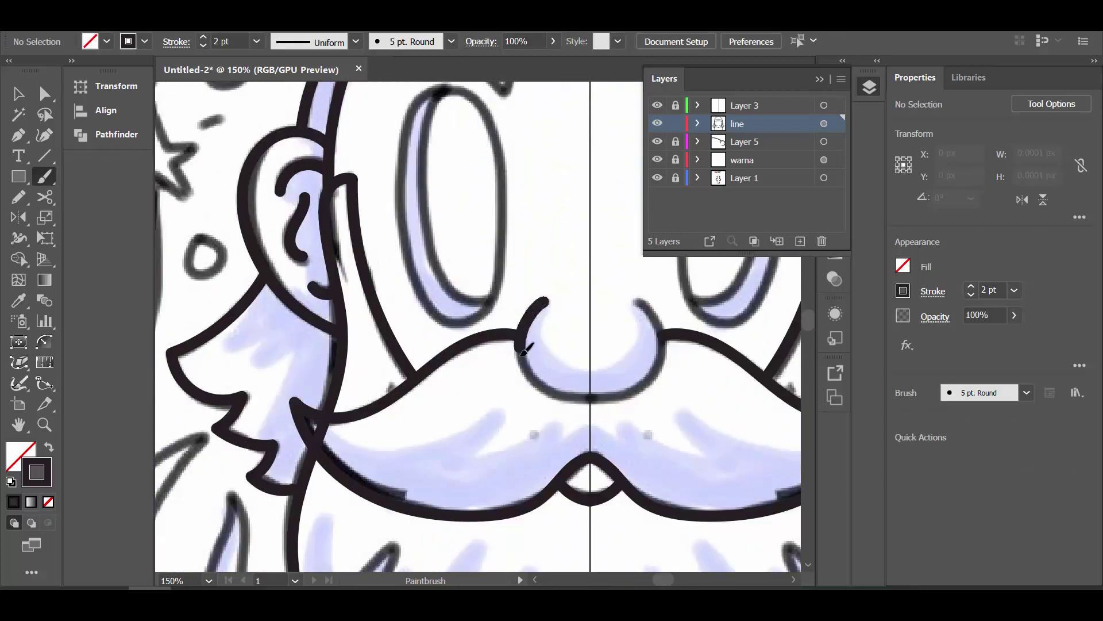
pyautogui.keyDown('ctrl'); pyautogui.click(564, 407); pyautogui.keyUp('ctrl')
pyautogui.keyDown('ctrl'); pyautogui.click(571, 251); pyautogui.keyUp('ctrl')
pyautogui.scroll(3, 560, 248)
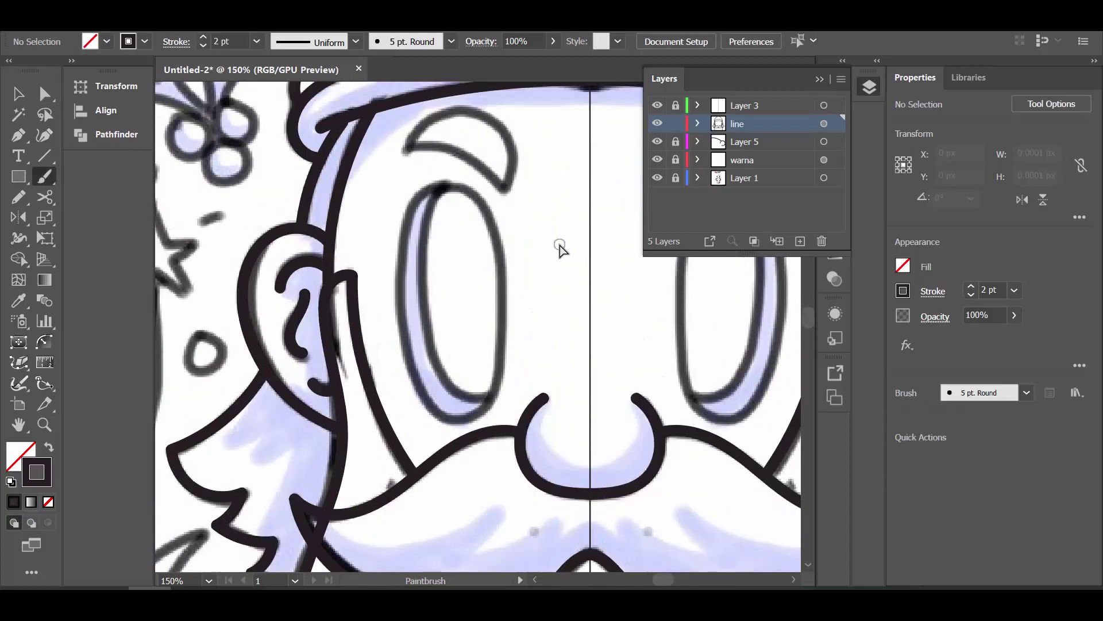
# - Ink the inner rim of Santa's left eye and hide the lavender sketch layer
pyautogui.moveTo(447, 183); pyautogui.dragTo(427, 294)
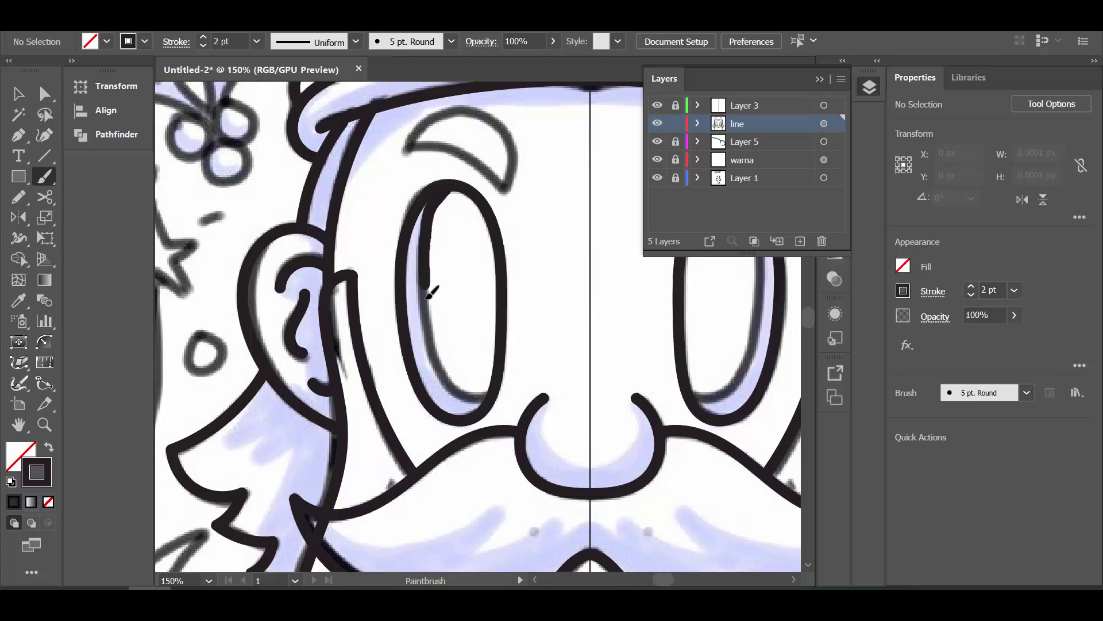
pyautogui.click(658, 178)
pyautogui.keyDown('ctrl'); pyautogui.click(492, 394); pyautogui.keyUp('ctrl')
pyautogui.keyDown('alt'); pyautogui.scroll(2, 426, 201); pyautogui.keyUp('alt')
# - Reshape the top and lower curves of Santa's inner left-eye rim so its ends meet
pyautogui.keyDown('alt'); pyautogui.scroll(3, 426, 201); pyautogui.keyUp('alt')
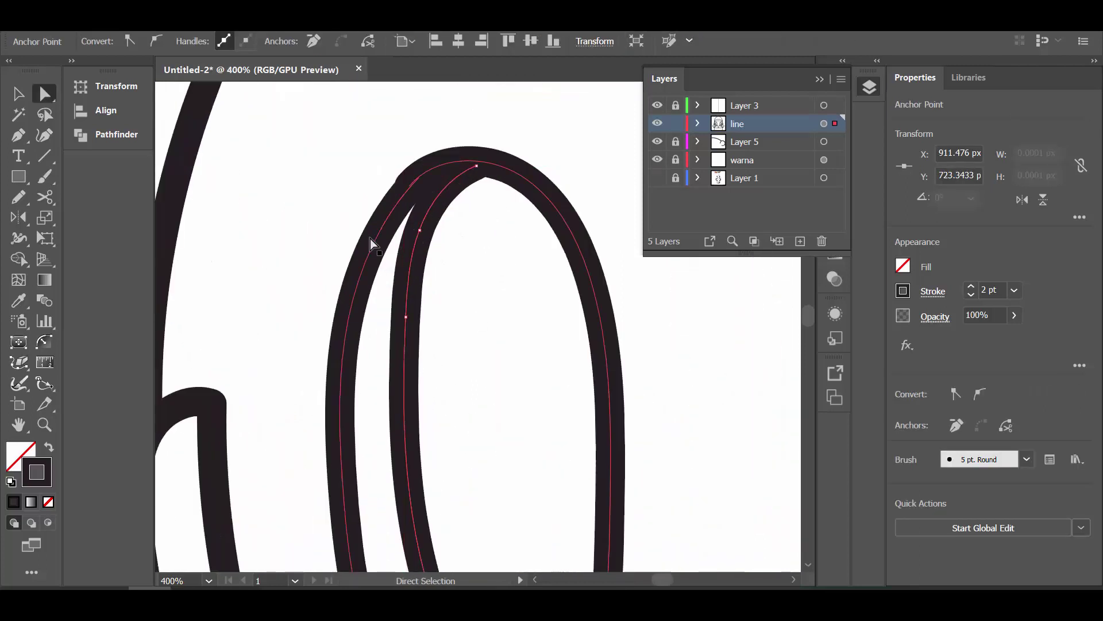
pyautogui.moveTo(426, 200); pyautogui.dragTo(487, 168)
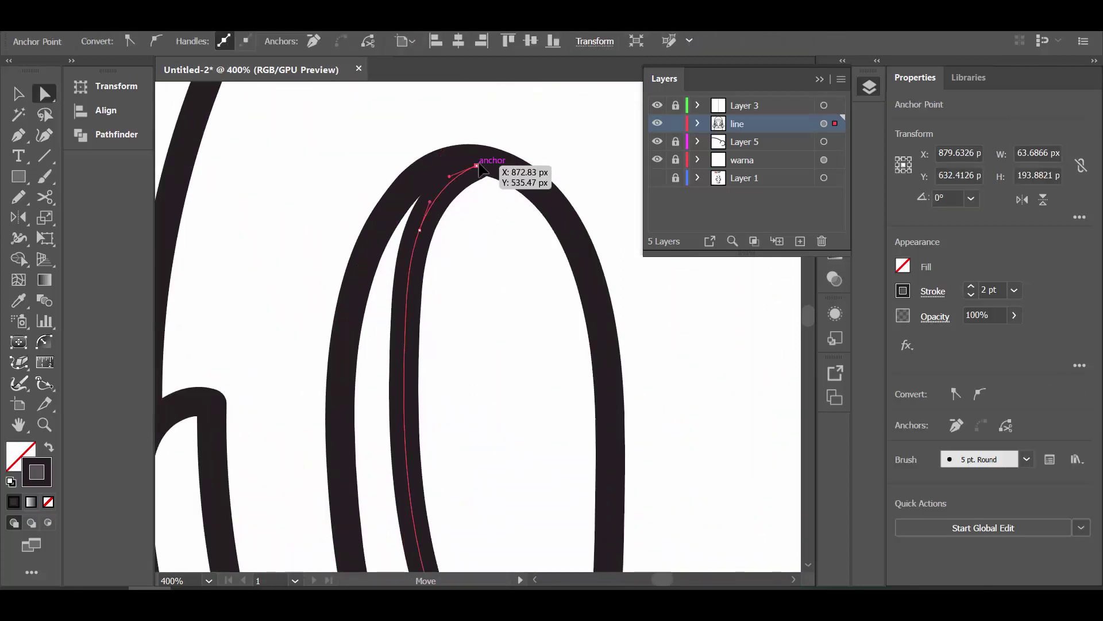
pyautogui.click(475, 262)
pyautogui.scroll(-2, 475, 261)
pyautogui.click(435, 214)
pyautogui.hotkey('shift', 'BackSpace')
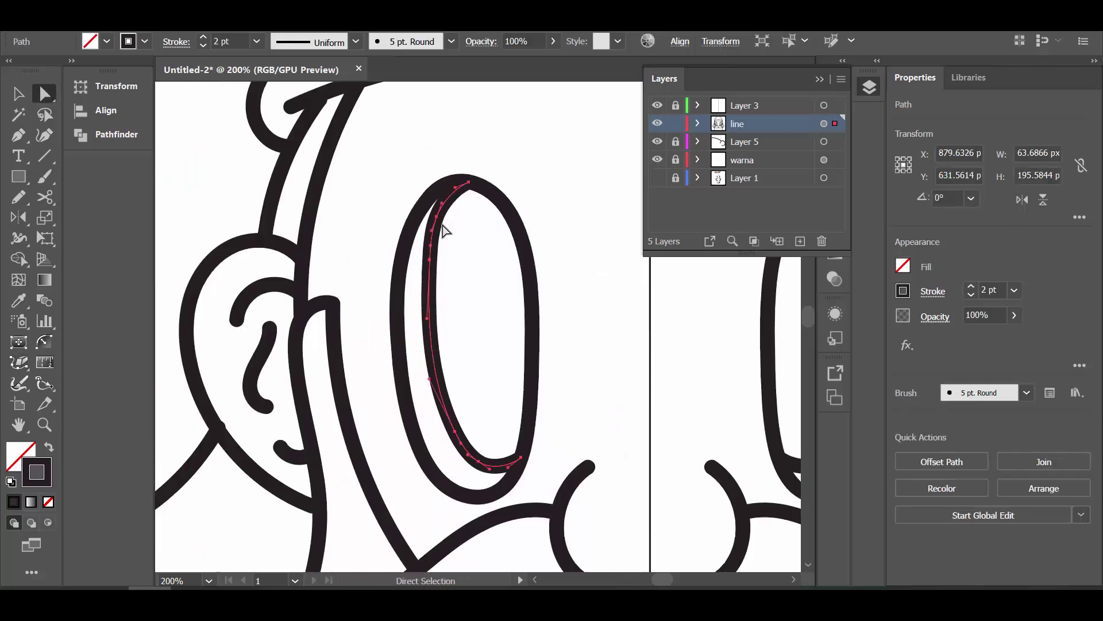
pyautogui.moveTo(443, 227); pyautogui.dragTo(447, 197)
pyautogui.moveTo(426, 310); pyautogui.dragTo(434, 322)
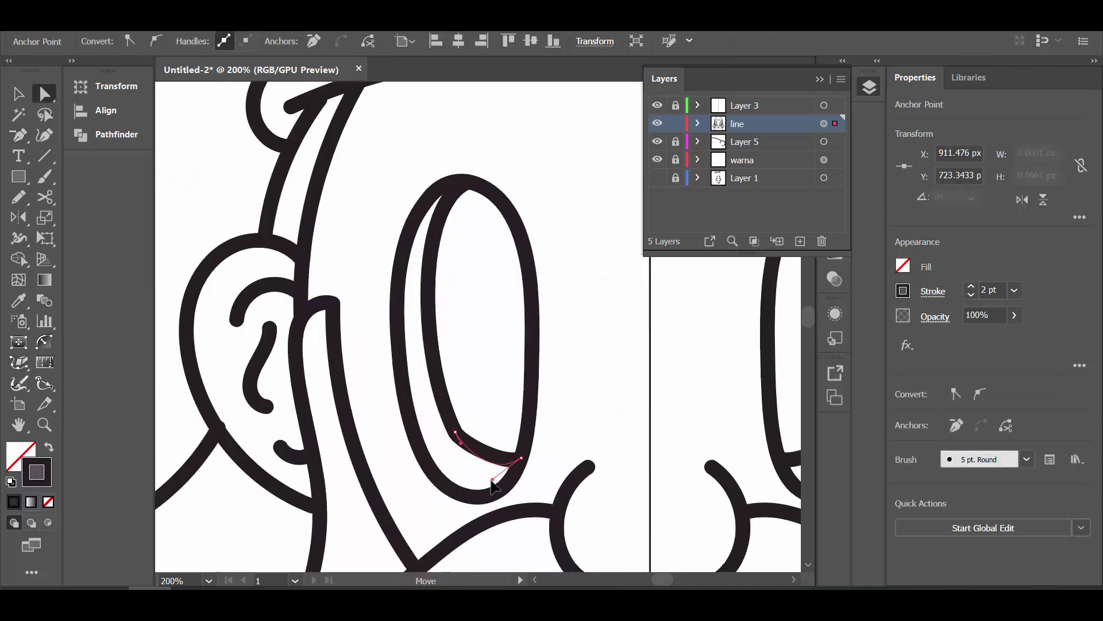
pyautogui.moveTo(455, 431); pyautogui.dragTo(468, 440)
pyautogui.click(483, 423)
# - Reshape the pointed end of Santa's left eyebrow
pyautogui.hotkey('ctrl', '1')
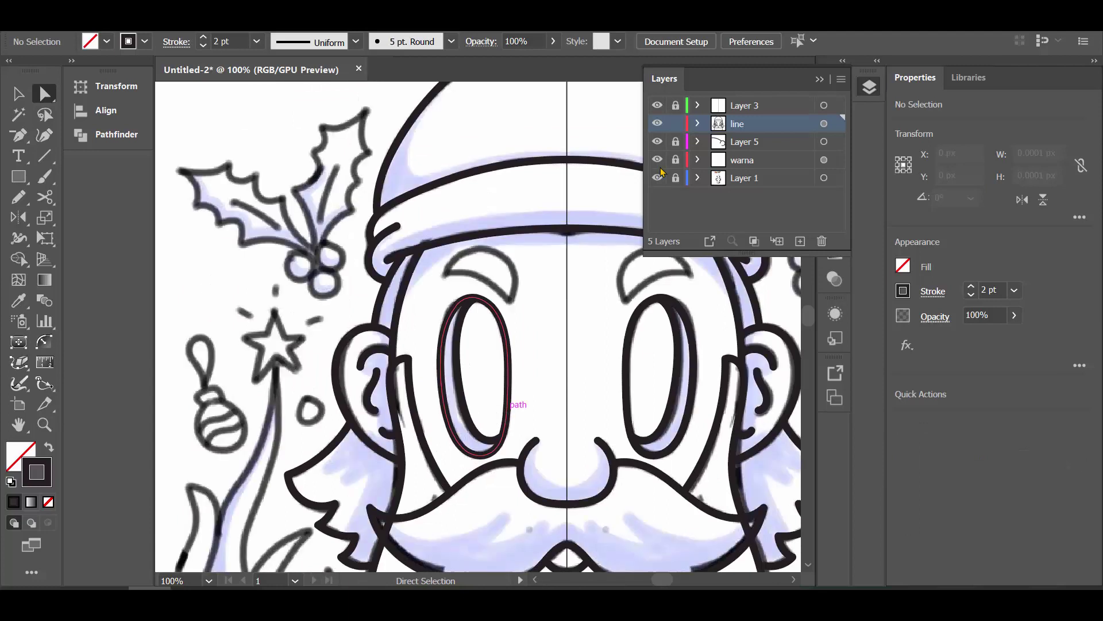
pyautogui.press('F7')
pyautogui.press('b')
pyautogui.hotkey('ctrl', '=')
pyautogui.press('a')
pyautogui.moveTo(440, 273); pyautogui.dragTo(429, 281)
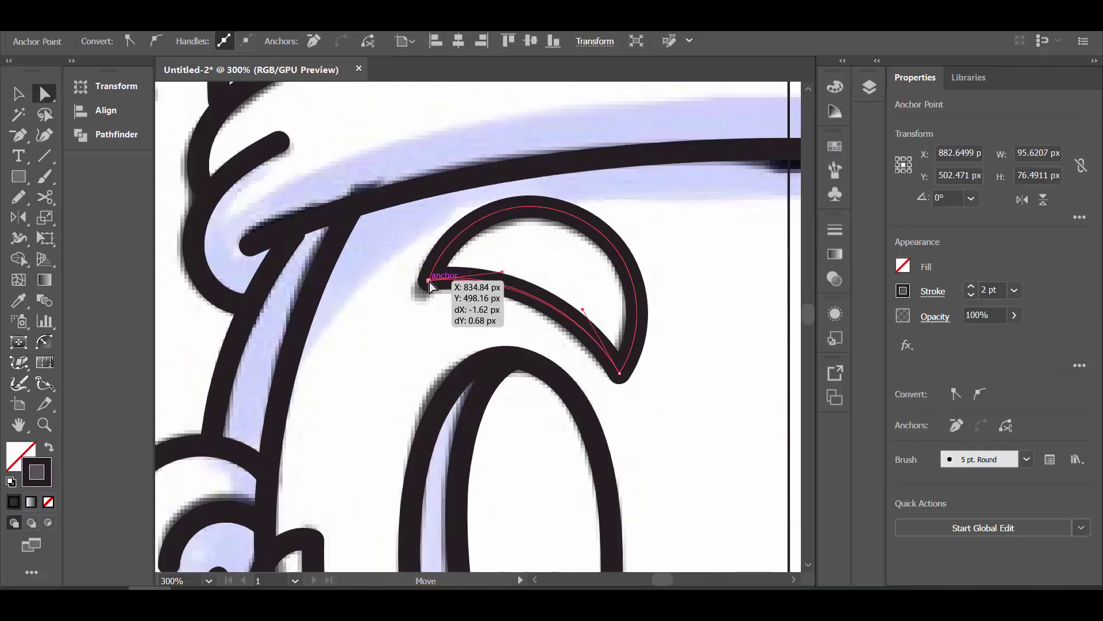
pyautogui.click(350, 271)
# - Select the hair strand beside the ear and show the lavender sketch layer again
pyautogui.scroll(-3, 321, 326)
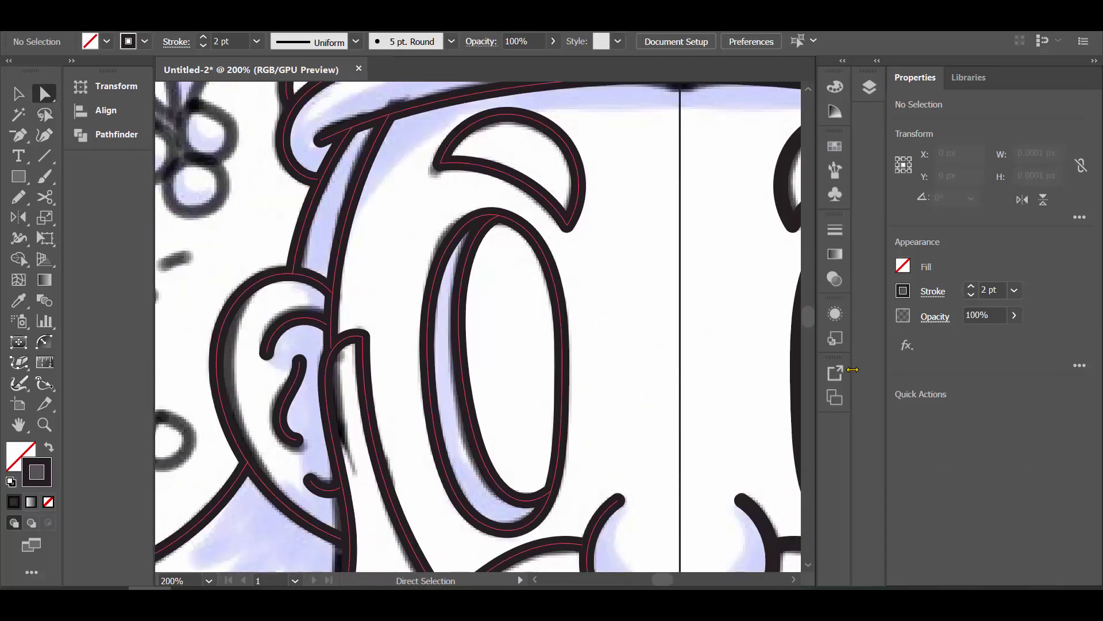
pyautogui.press('F7')
pyautogui.moveTo(247, 355); pyautogui.dragTo(246, 359)
pyautogui.click(423, 467)
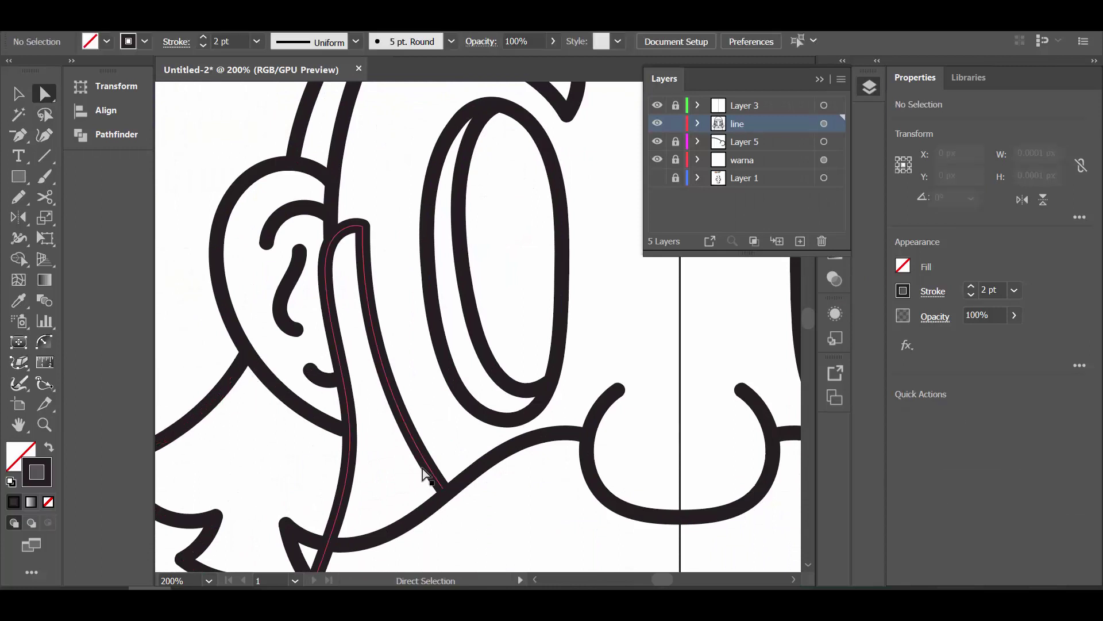
pyautogui.click(323, 464)
pyautogui.hotkey('ctrl', '-')
pyautogui.hotkey('ctrl', '-')
pyautogui.hotkey('ctrl', '-')
pyautogui.click(657, 177)
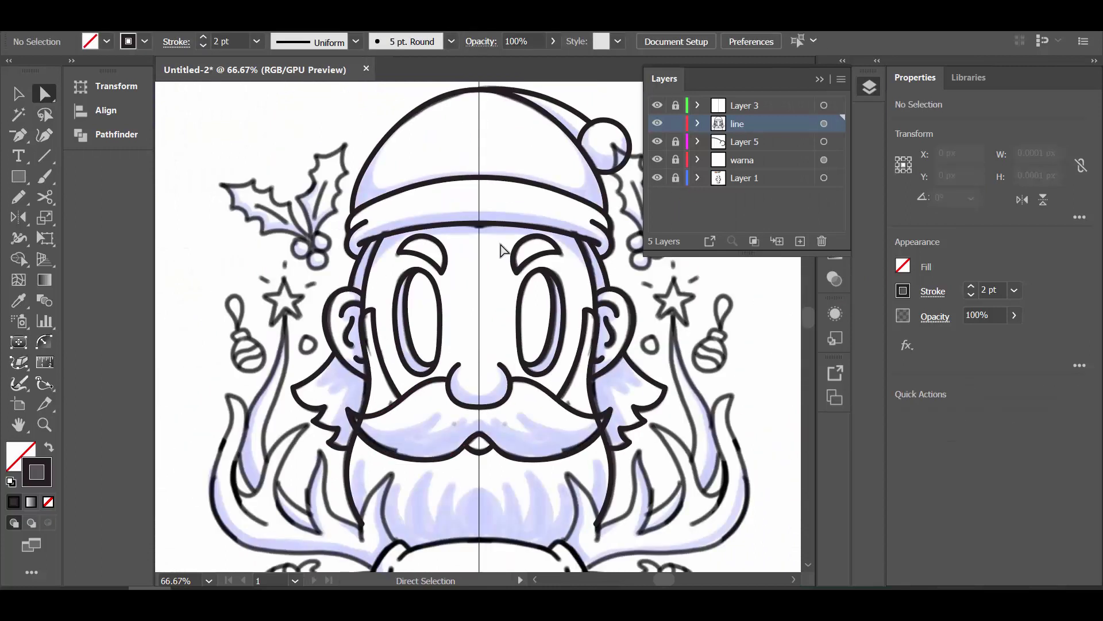
# - Zoom in on the left antler strokes and adjust an anchor on the antler line
pyautogui.scroll(-5, 500, 250)
pyautogui.hotkey('ctrl', '=')
pyautogui.press('b')
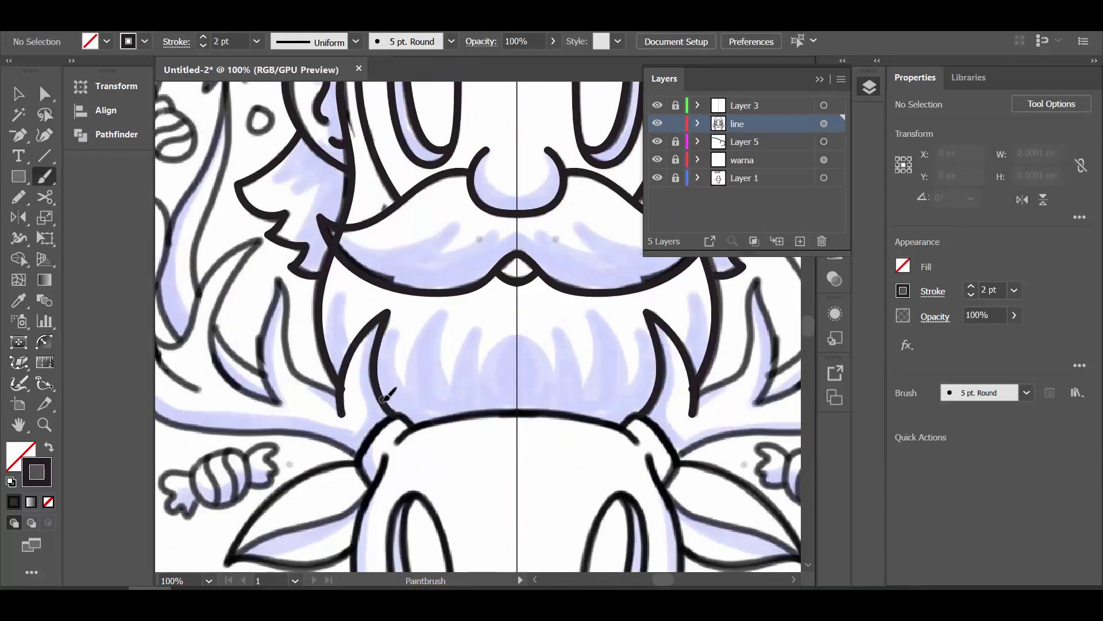
pyautogui.moveTo(388, 396); pyautogui.dragTo(589, 469)
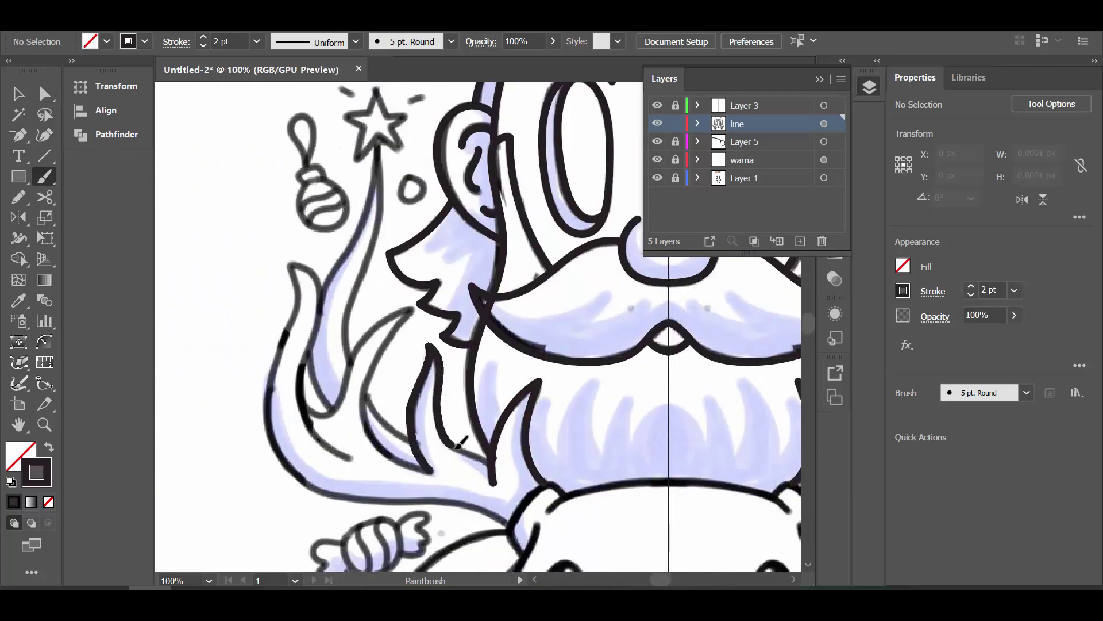
pyautogui.hotkey('ctrl', '=')
pyautogui.press('a')
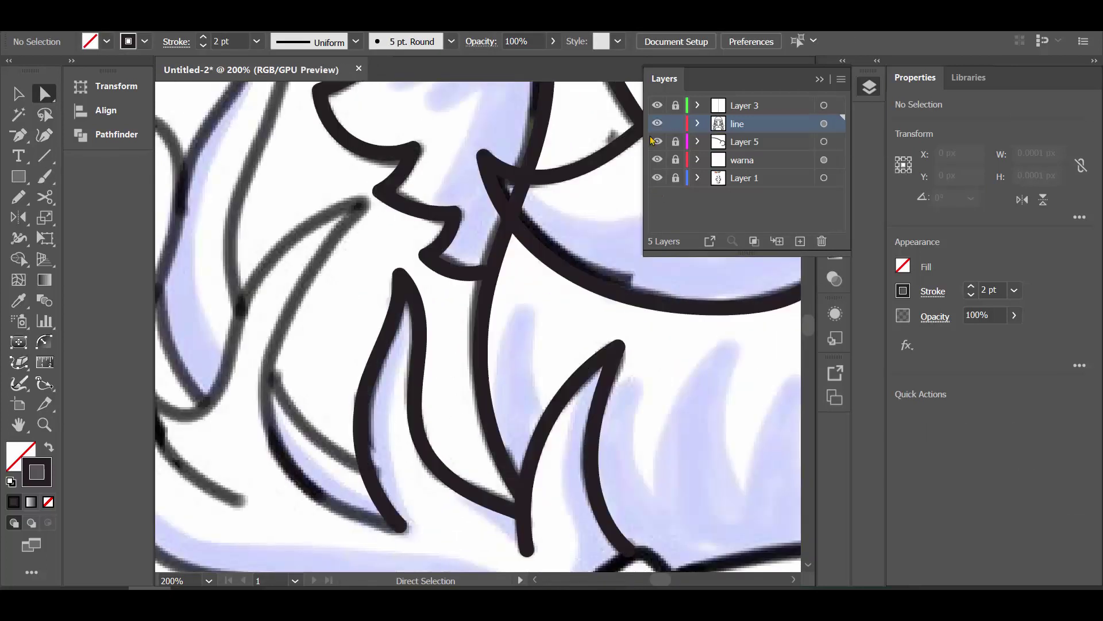
pyautogui.click(503, 506)
pyautogui.click(674, 443)
# - Return to the Paintbrush and re-zoom on the left antler for further inking
pyautogui.hotkey('ctrl', '-')
pyautogui.hotkey('ctrl', '-')
pyautogui.press('b')
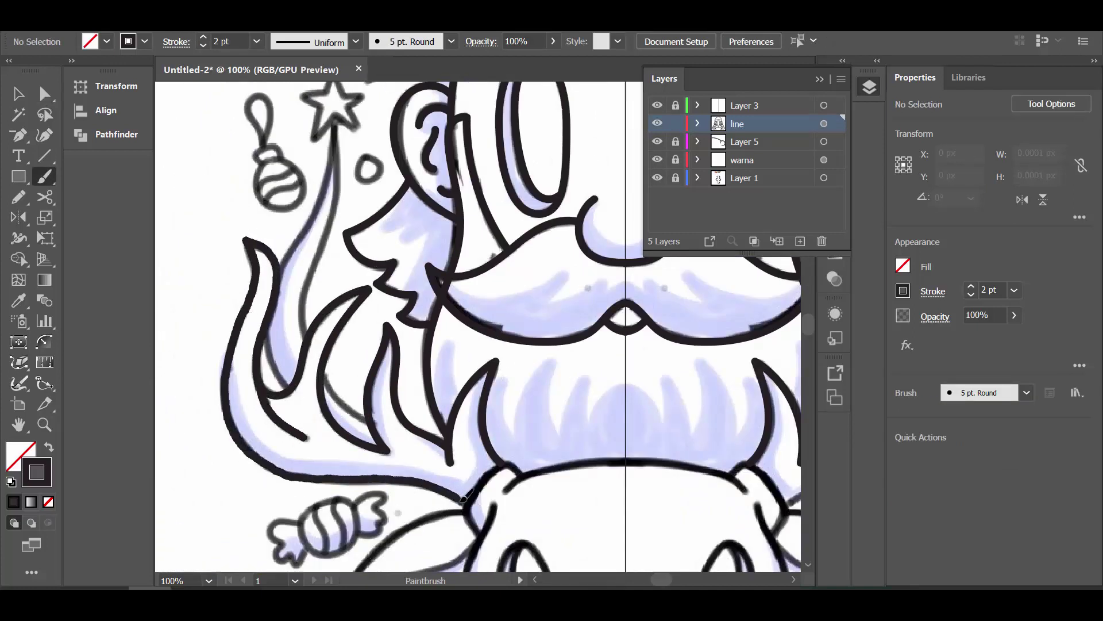
pyautogui.hotkey('ctrl', '-')
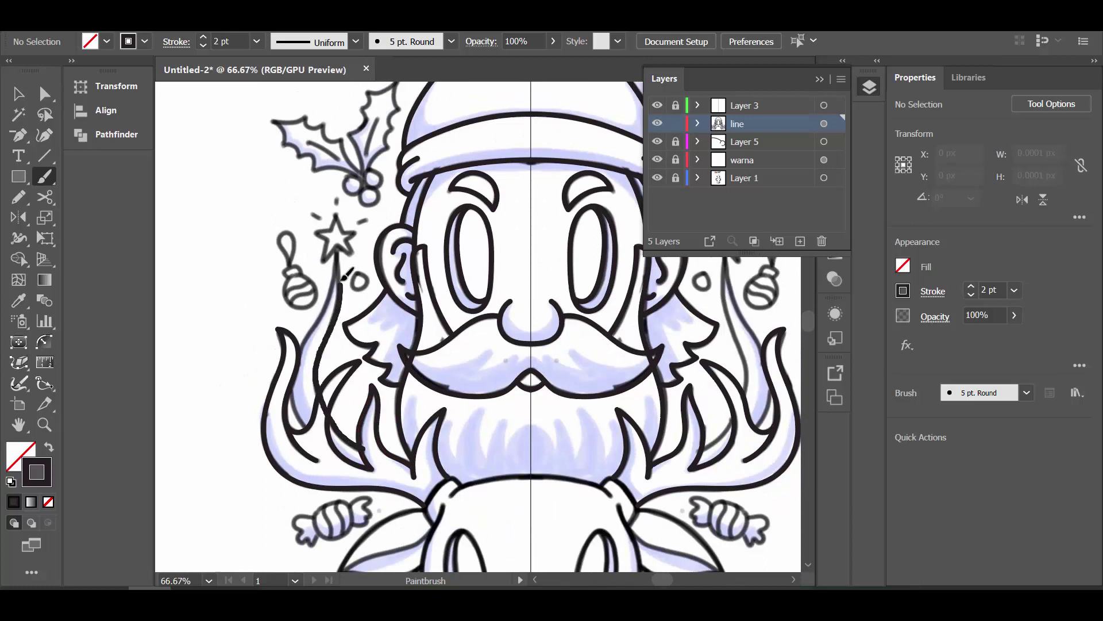
pyautogui.hotkey('ctrl', '+')
pyautogui.hotkey('ctrl', '+')
pyautogui.hotkey('ctrl', '+')
# - Nudge an antler anchor into place and cut the antler line where it crosses another
pyautogui.press('a')
pyautogui.moveTo(450, 502); pyautogui.dragTo(453, 506)
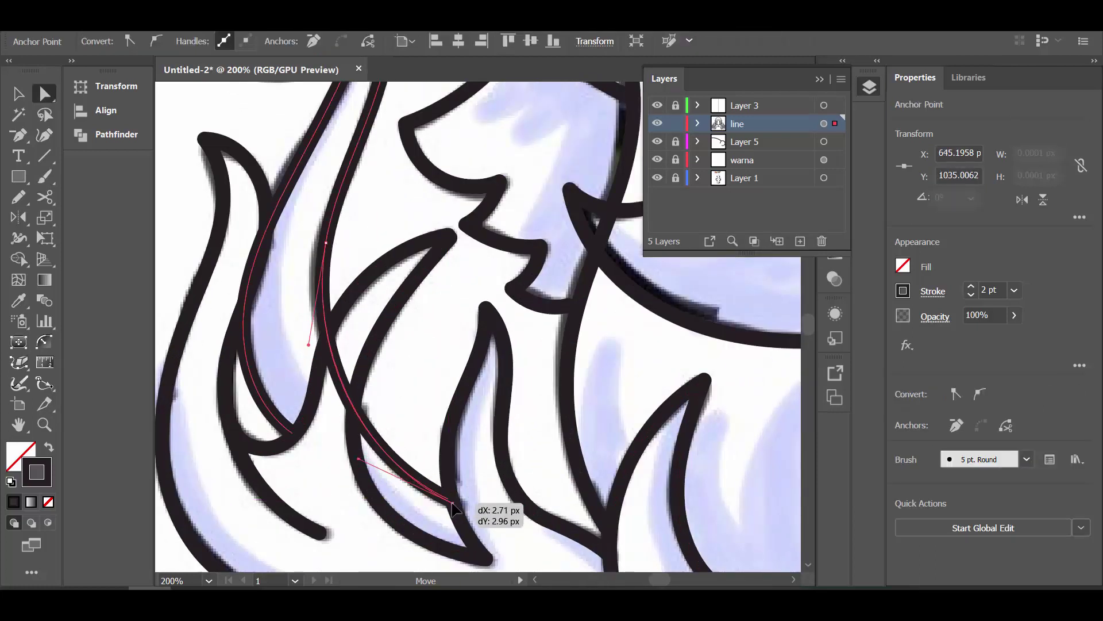
pyautogui.scroll(1, 419, 445)
pyautogui.click(345, 415)
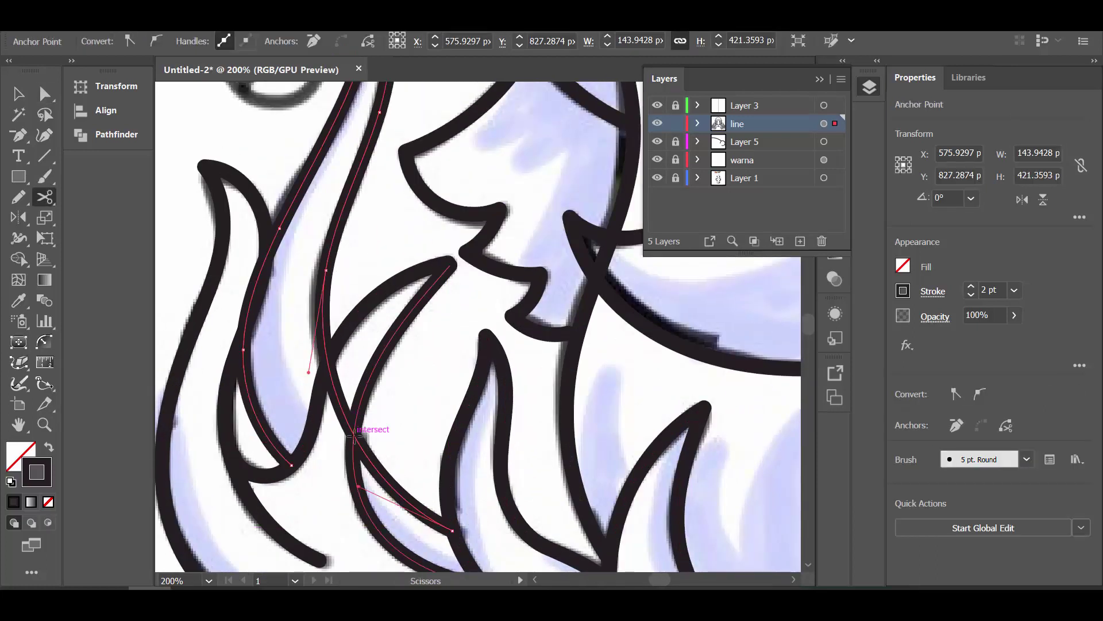
# - Hide the lavender sketch layer and cut the outer antler line at its intersection
pyautogui.scroll(1, 383, 427)
pyautogui.click(657, 177)
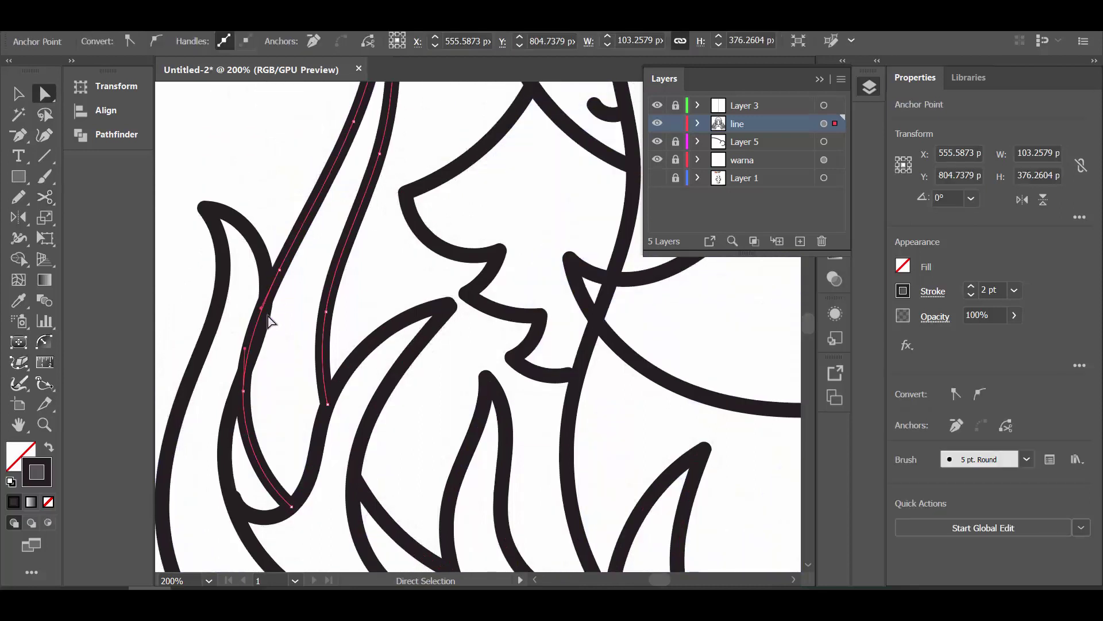
pyautogui.click(250, 359)
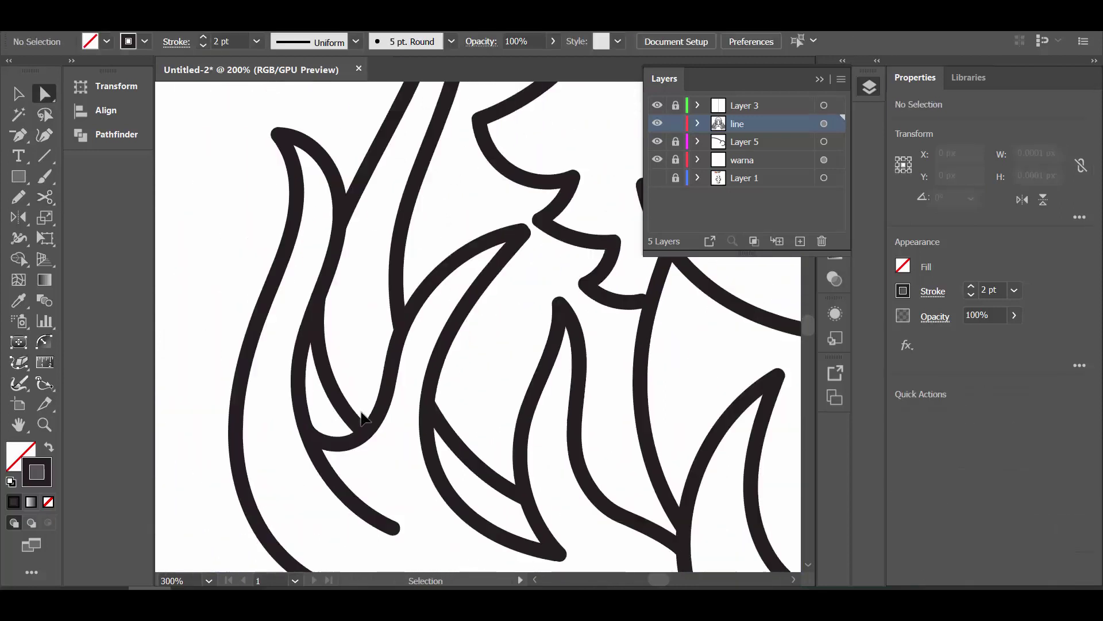
pyautogui.hotkey('ctrl', '=')
pyautogui.press('b')
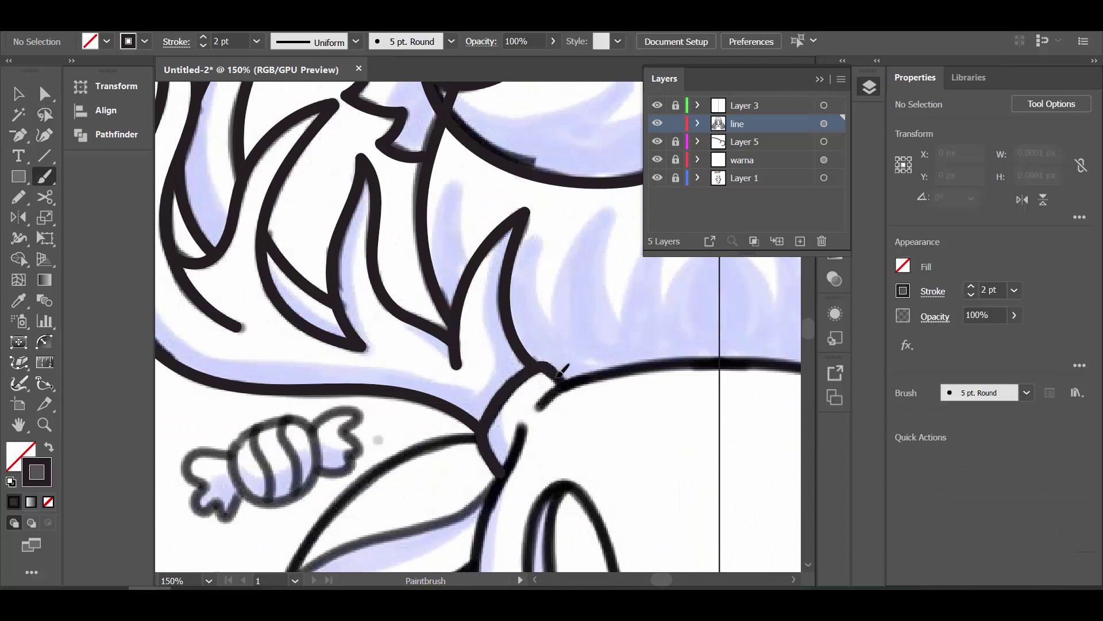
pyautogui.click(793, 580)
pyautogui.press('b')
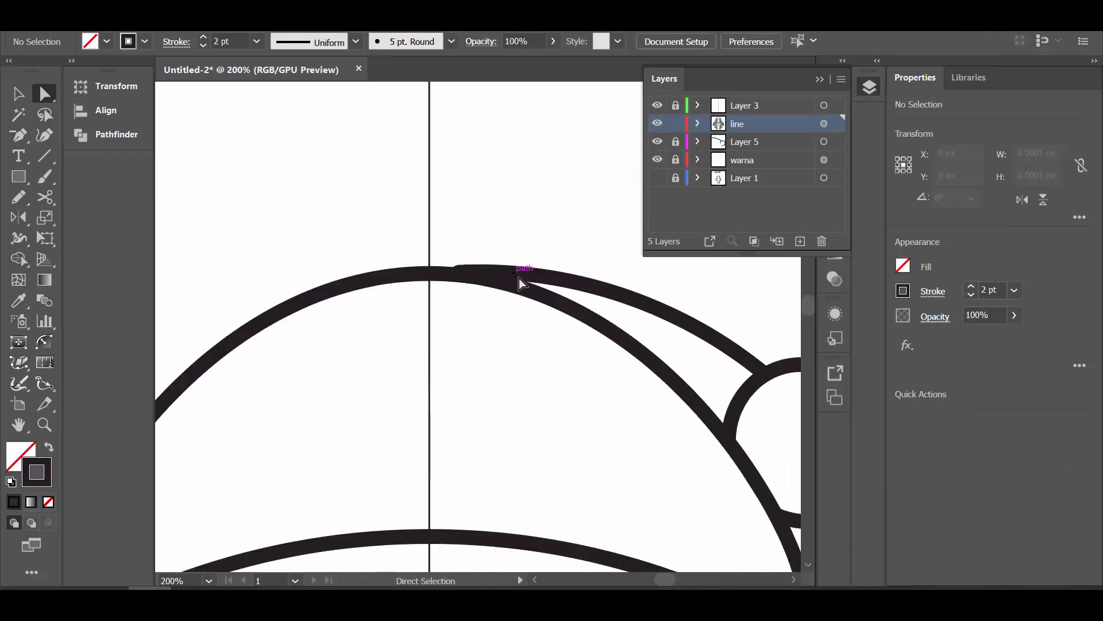
# - Draw a pompom circle on the hat tip and give it the 5 pt. Round brush
pyautogui.moveTo(458, 279); pyautogui.dragTo(454, 280)
pyautogui.scroll(3, 460, 276)
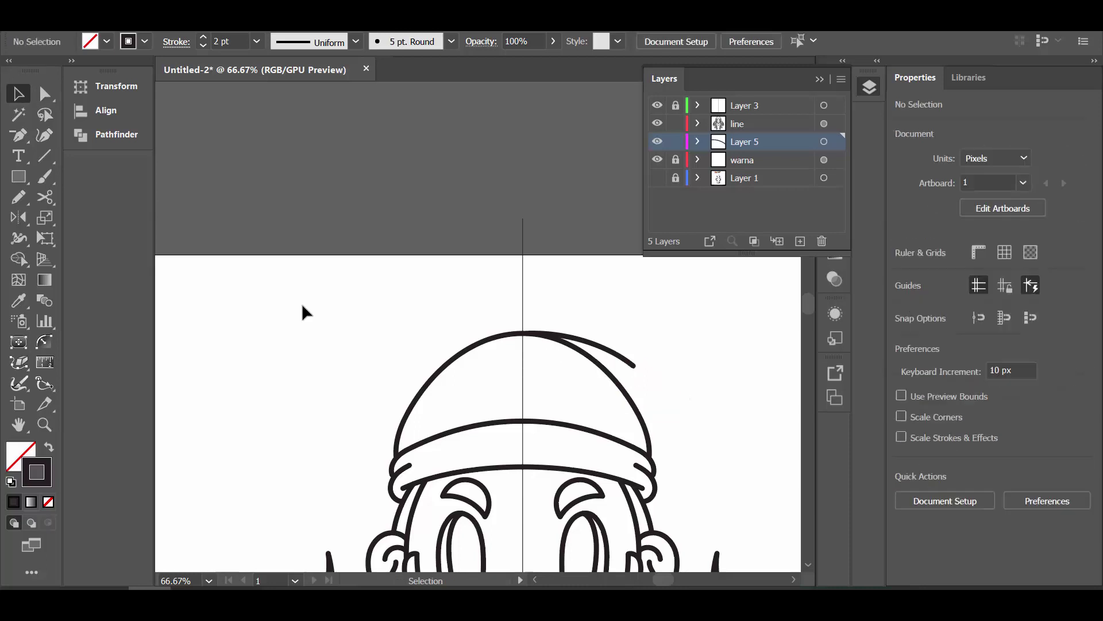
pyautogui.press('l')
pyautogui.moveTo(592, 338); pyautogui.dragTo(638, 388)
pyautogui.scroll(3, 638, 388)
pyautogui.press('v')
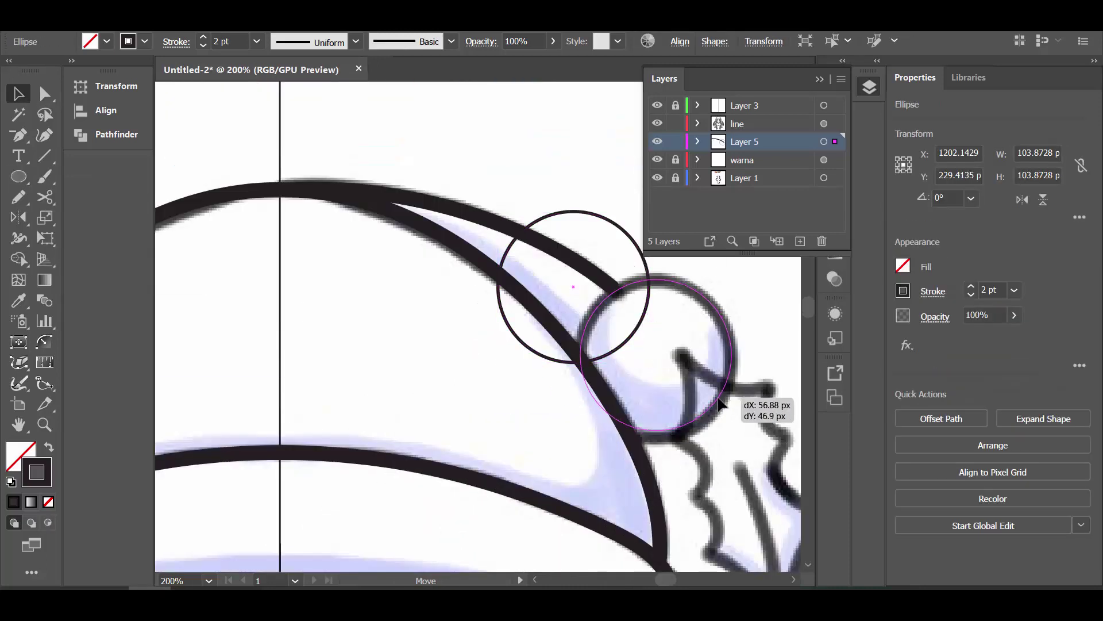
pyautogui.moveTo(721, 404); pyautogui.dragTo(721, 404)
pyautogui.click(451, 42)
pyautogui.click(295, 71)
# - Zoom in on where the pompom meets the hat to trim it with Scissors
pyautogui.hotkey('ctrl', 'shift', 'a')
pyautogui.scroll(3, 603, 283)
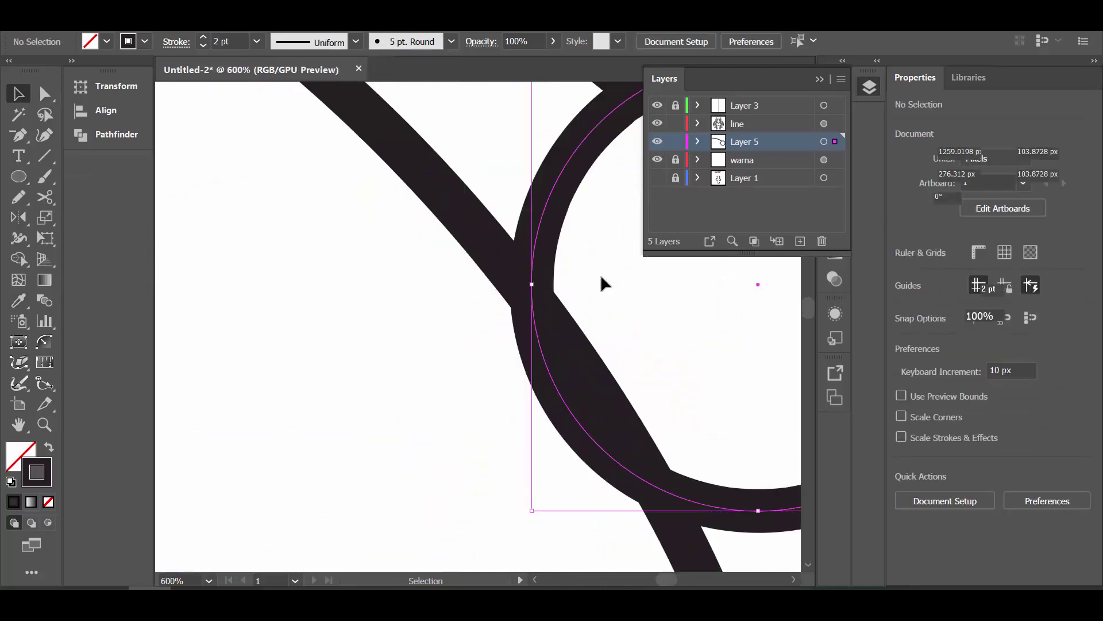
pyautogui.press('c')
pyautogui.scroll(-8, 593, 260)
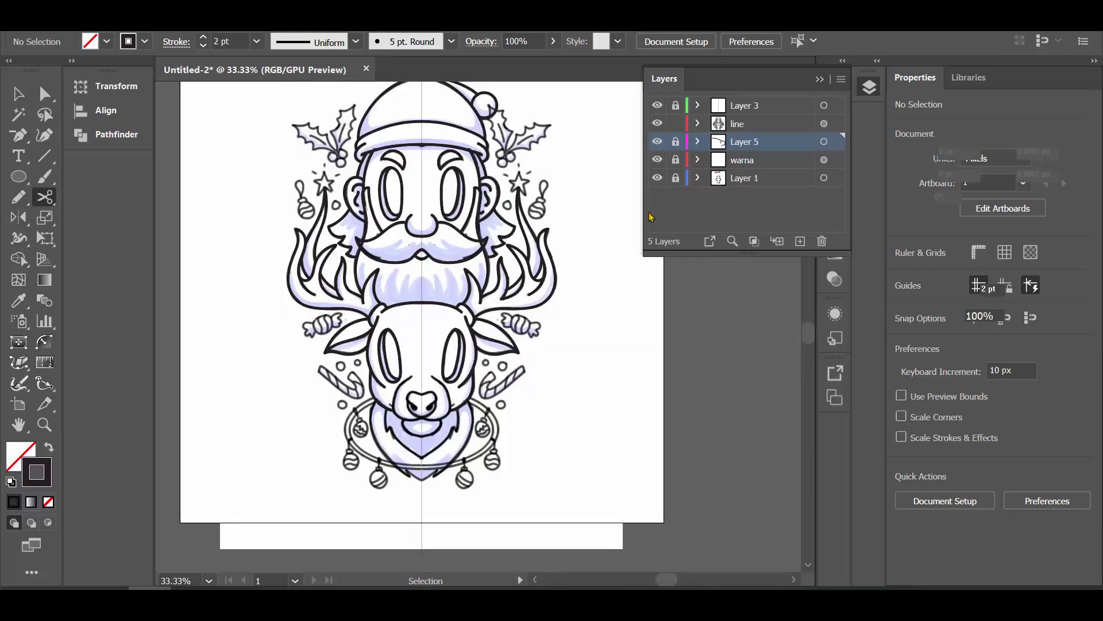
pyautogui.scroll(1, 450, 426)
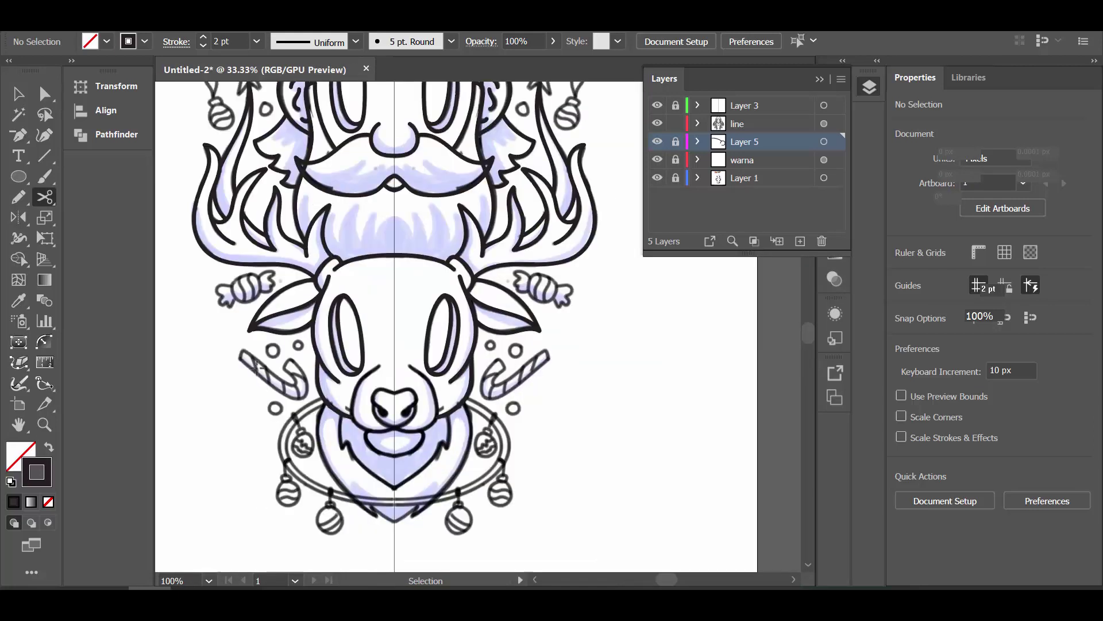
pyautogui.scroll(1, 385, 373)
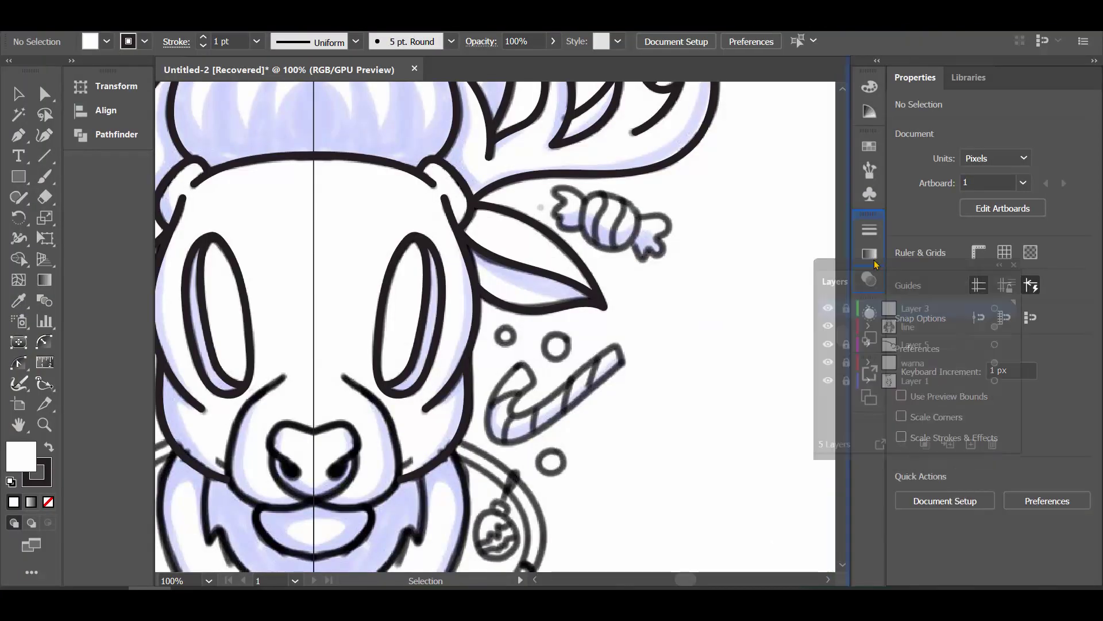
# - Collapse the layer list, fit the artboard, and save the recovered file as SANTA.ai
pyautogui.moveTo(830, 351); pyautogui.dragTo(860, 141)
pyautogui.hotkey('ctrl', '0')
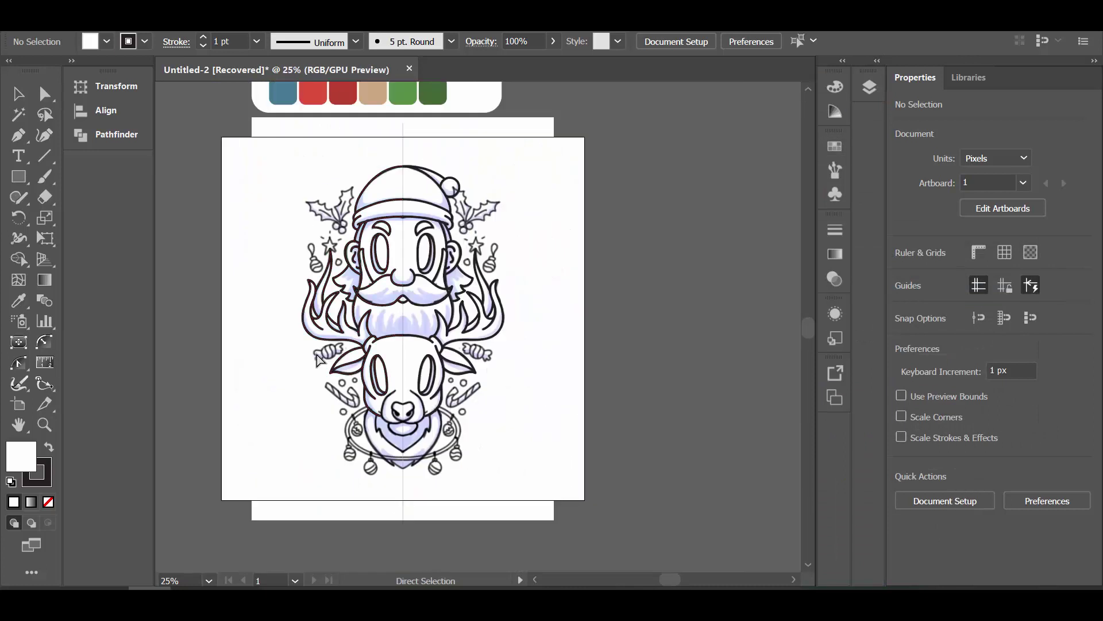
pyautogui.hotkey('ctrl', 'shift', 's')
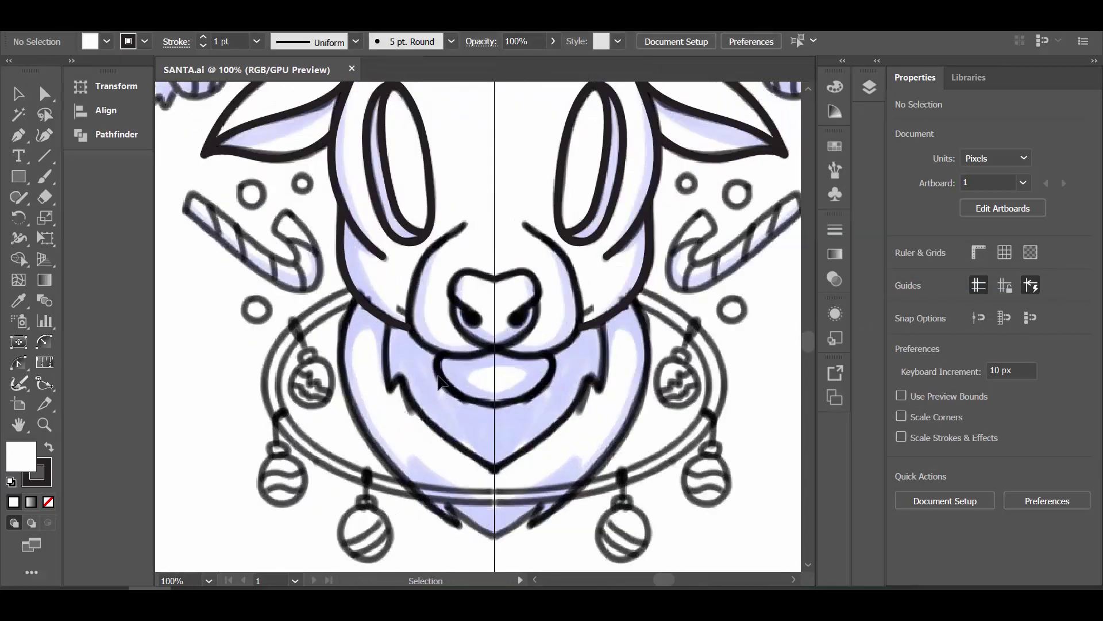
pyautogui.scroll(1, 463, 349)
pyautogui.hotkey('ctrl', '+')
pyautogui.press('b')
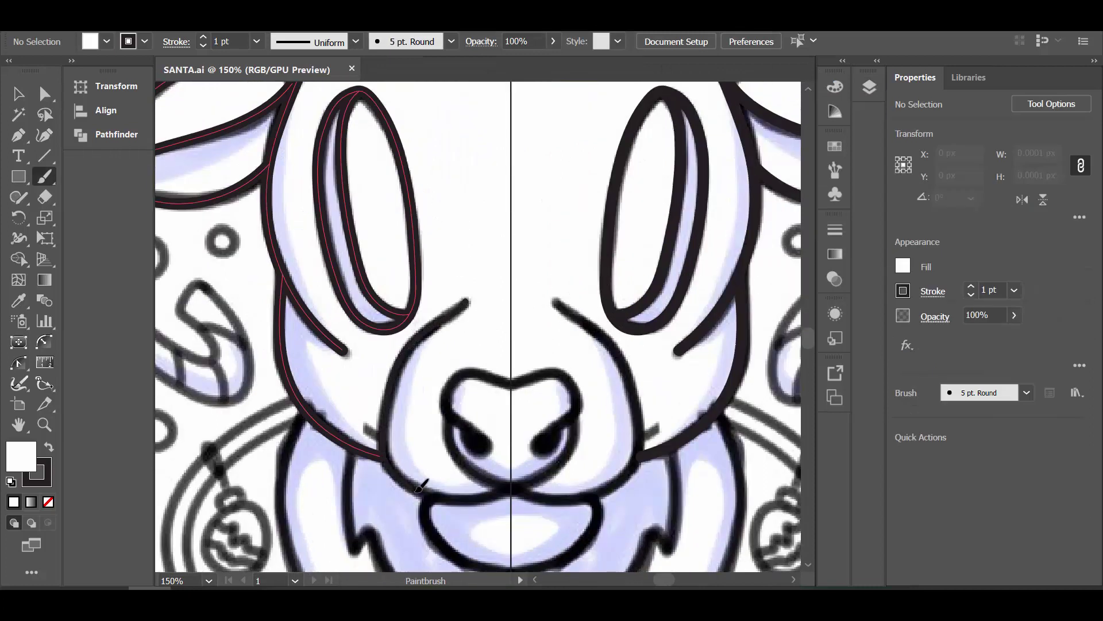
pyautogui.hotkey('ctrl', 'shift', 'a')
pyautogui.hotkey('ctrl', 's')
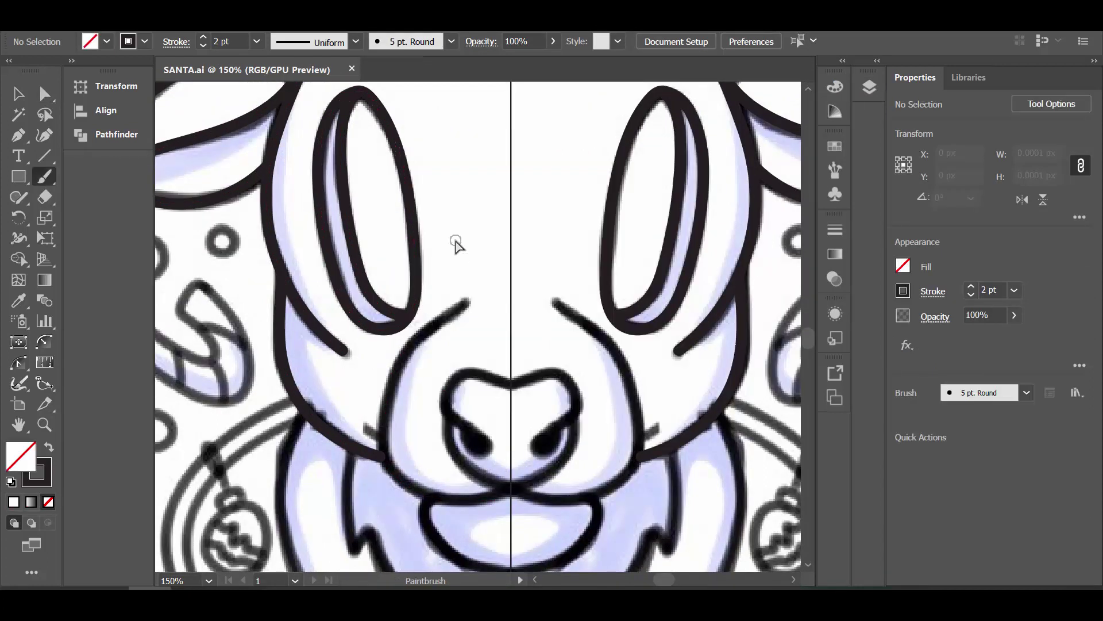
# - Brush the reindeer's mirrored muzzle line and select an anchor on its curve
pyautogui.moveTo(386, 435); pyautogui.dragTo(508, 491)
pyautogui.hotkey('ctrl', '+')
pyautogui.hotkey('ctrl', '+')
pyautogui.hotkey('shift', 'b')
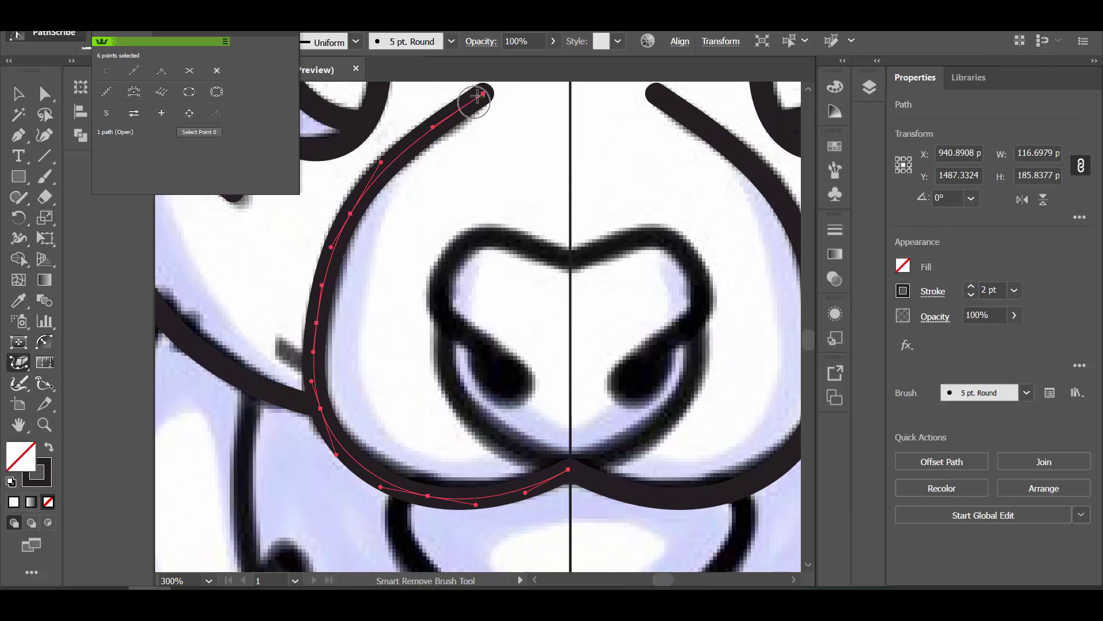
pyautogui.click(320, 408)
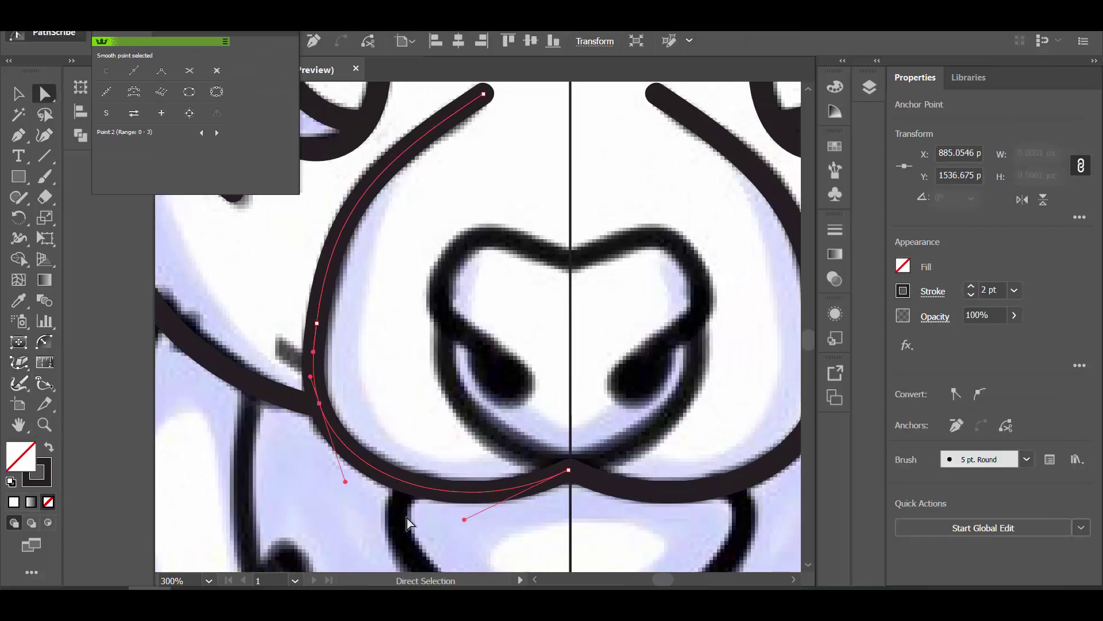
pyautogui.hotkey('ctrl', 'shift', 'a')
pyautogui.hotkey('ctrl', '-')
pyautogui.scroll(-2, 526, 457)
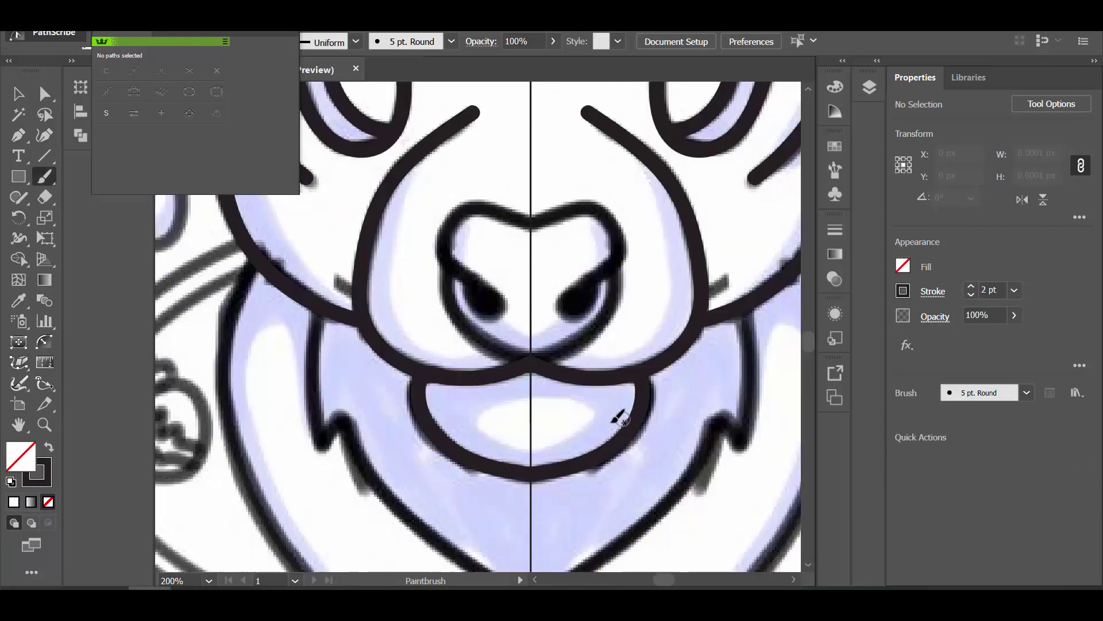
# - Adjust the muzzle's centre anchor and reshape the nose curve
pyautogui.press('a')
pyautogui.click(530, 390)
pyautogui.hotkey('ctrl', 'shift', 'a')
pyautogui.press('b')
pyautogui.scroll(2, 493, 345)
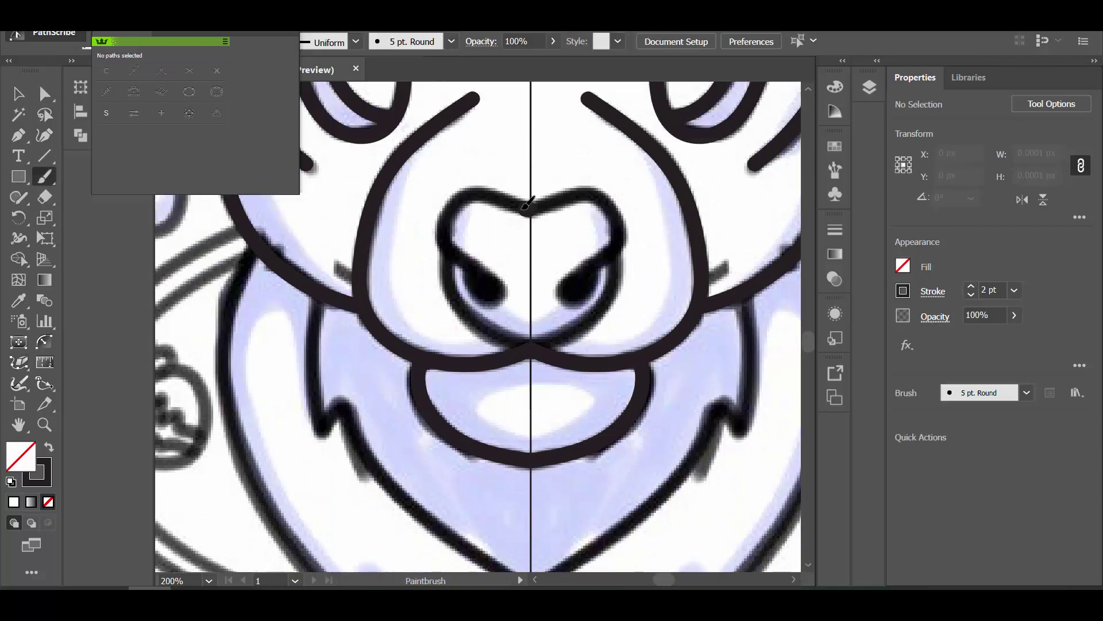
pyautogui.scroll(2, 530, 325)
pyautogui.press('a')
pyautogui.click(505, 367)
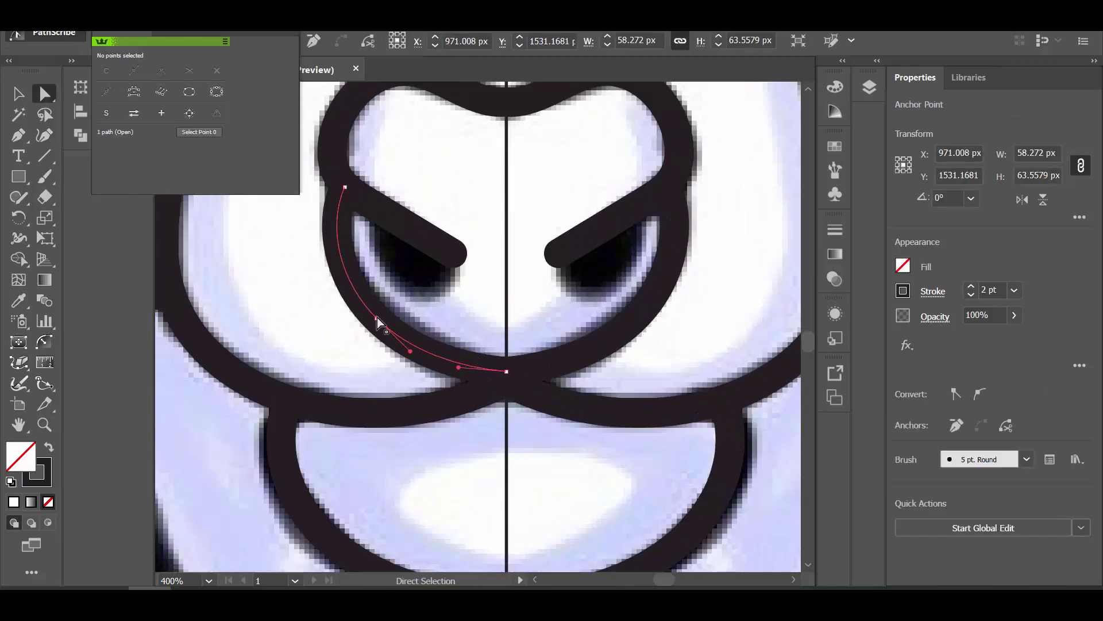
pyautogui.hotkey('ctrl', 'shift', 'a')
# - Pull the left eye stroke's end into place and round its tip into a teardrop loop
pyautogui.click(870, 86)
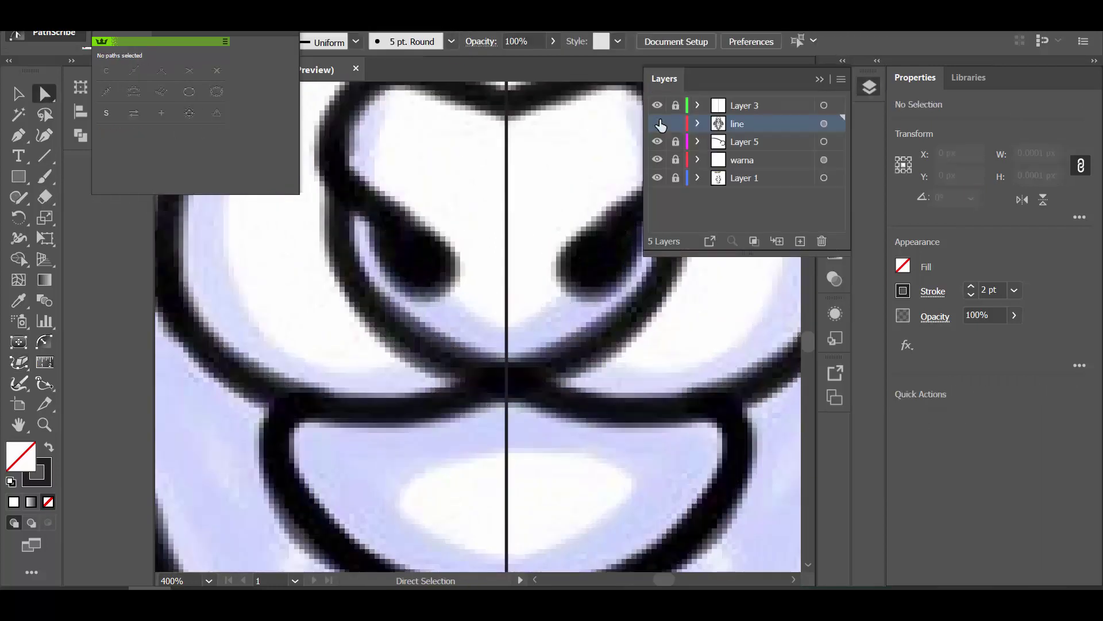
pyautogui.moveTo(440, 270); pyautogui.dragTo(435, 270)
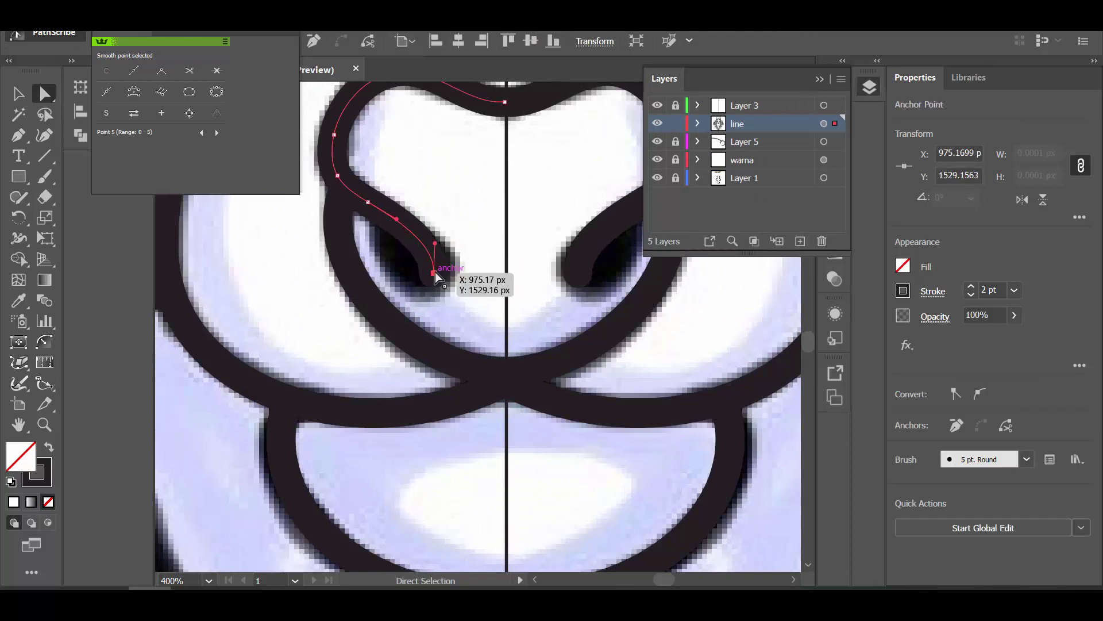
pyautogui.moveTo(384, 224); pyautogui.dragTo(397, 295)
pyautogui.press('a')
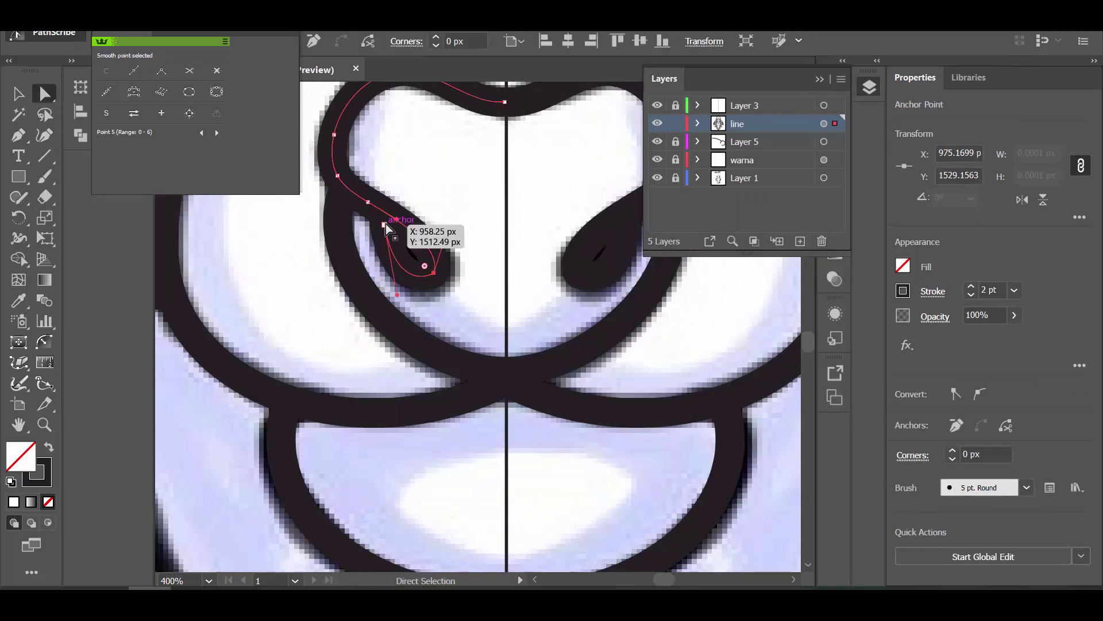
pyautogui.hotkey('ctrl', 'shift', 'a')
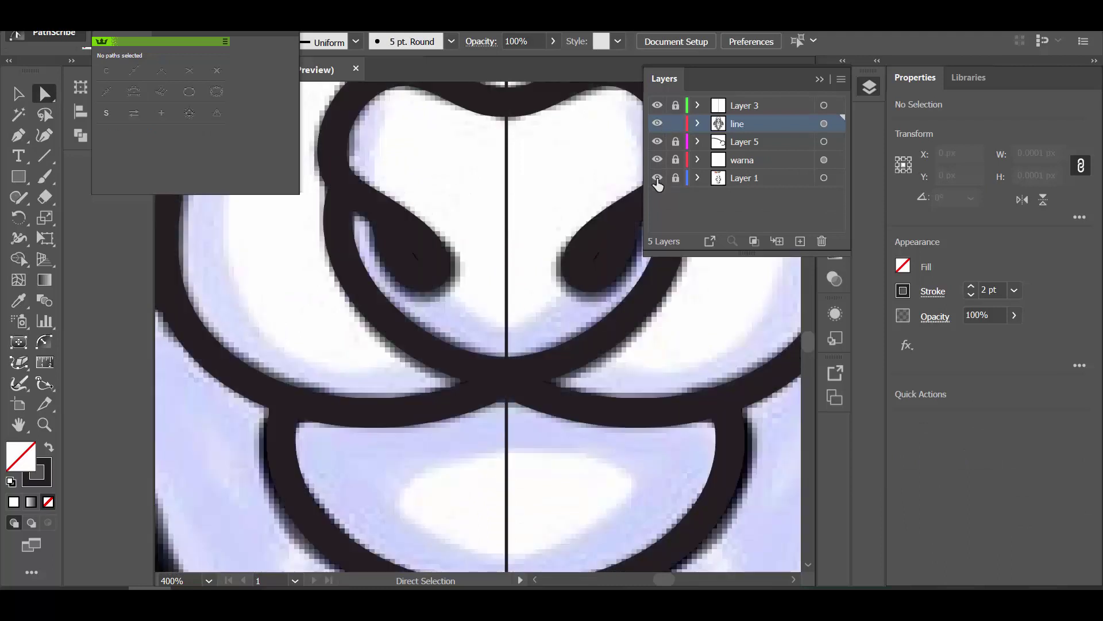
pyautogui.click(658, 179)
pyautogui.click(376, 173)
pyautogui.hotkey('ctrl', 'shift', 'a')
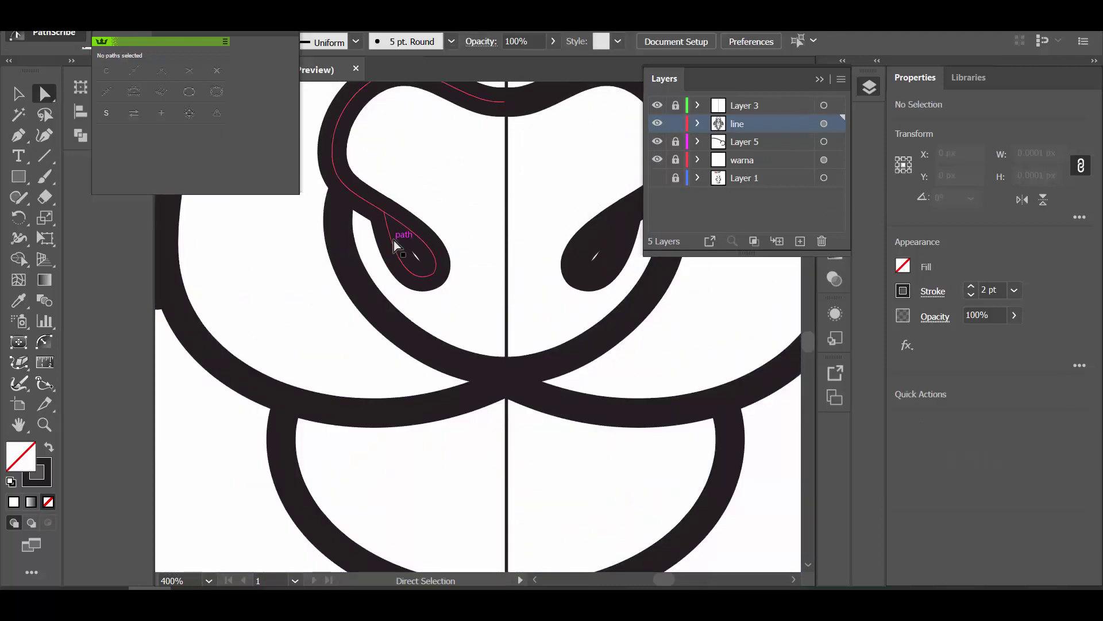
pyautogui.click(387, 220)
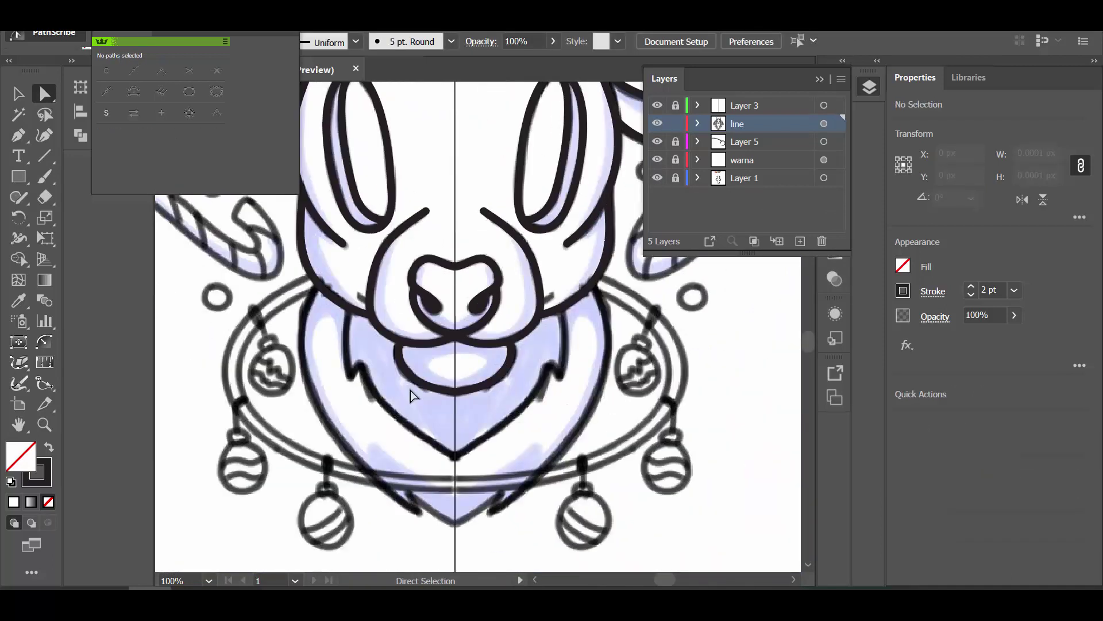
# - Reshape the cheek line and extend the garland ring curve with a new anchor
pyautogui.scroll(-2, 514, 414)
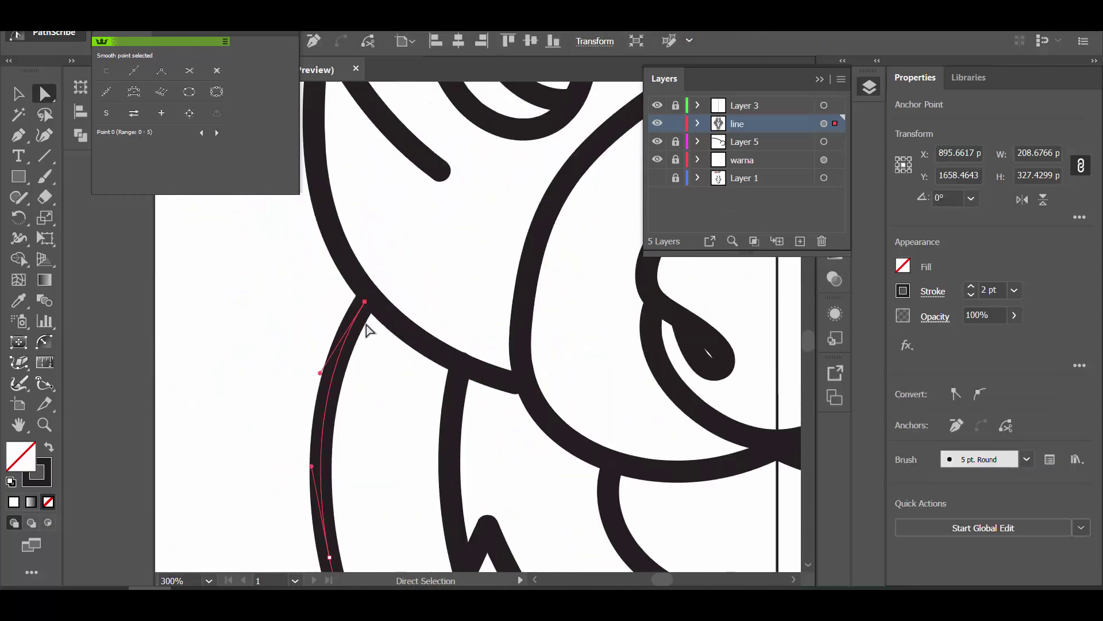
pyautogui.moveTo(377, 291); pyautogui.dragTo(462, 364)
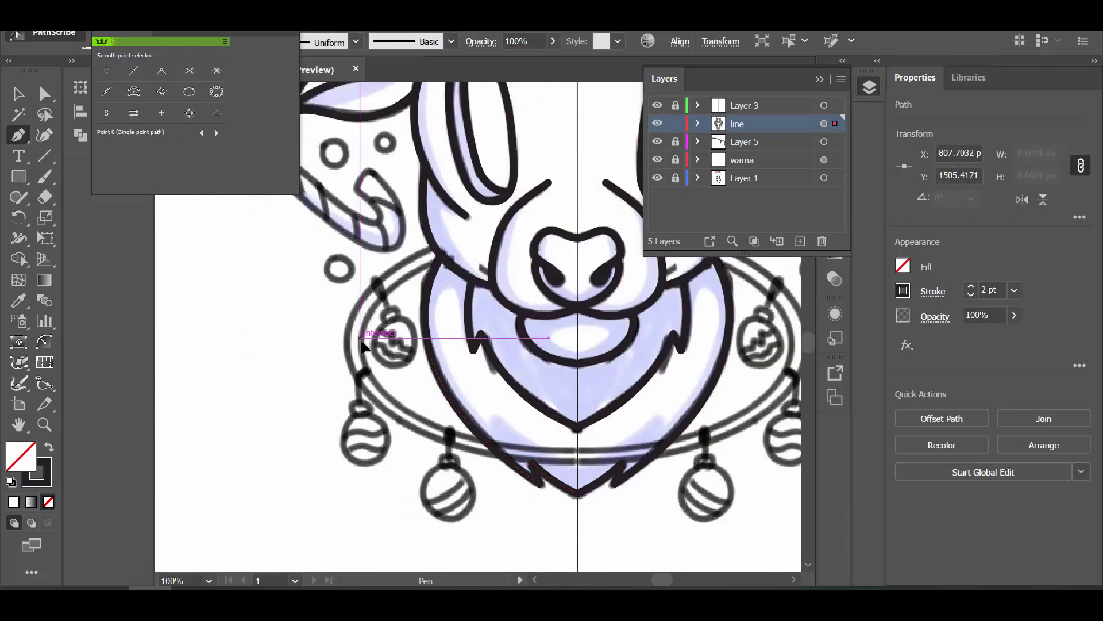
pyautogui.click(578, 450)
# - Alt-drag a copy of the garland ring lower to form its second line
pyautogui.press('v')
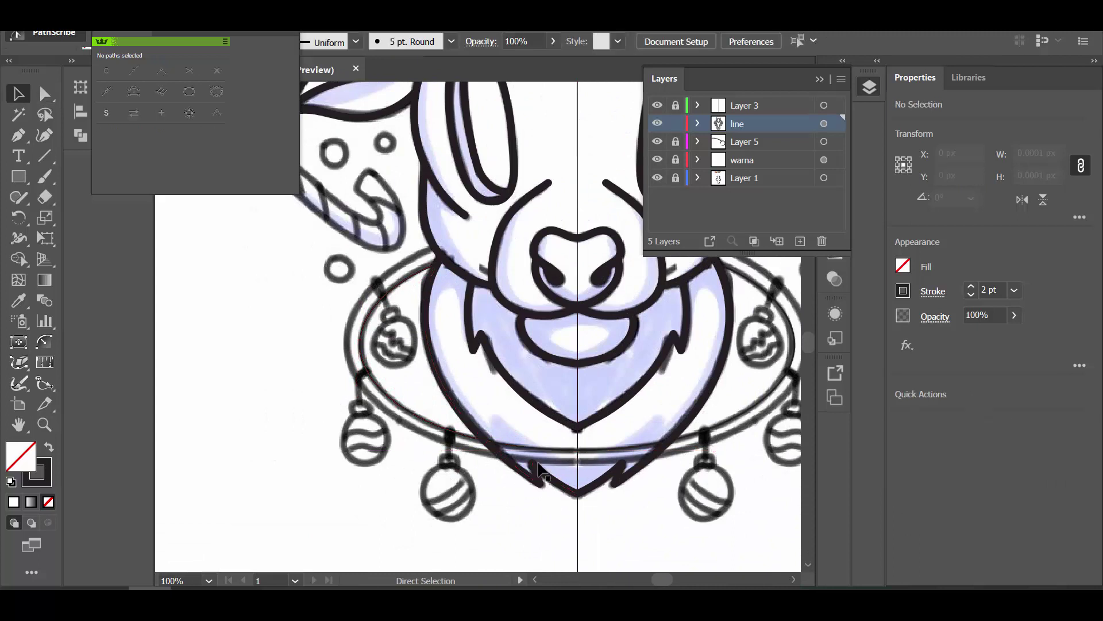
pyautogui.click(546, 424)
pyautogui.click(536, 500)
pyautogui.moveTo(545, 455)
pyautogui.mouseDown()
pyautogui.moveTo(370, 357)
pyautogui.moveTo(335, 428)
pyautogui.mouseUp()
pyautogui.press('a')
pyautogui.scroll(1, 373, 370)
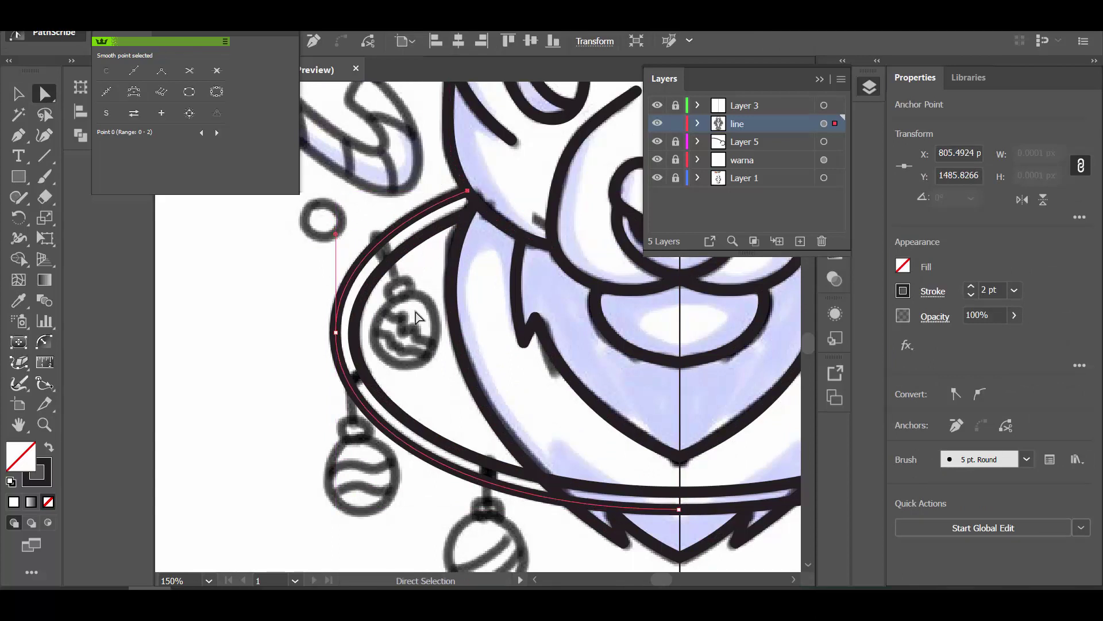
pyautogui.hotkey('ctrl', 'shift', 'a')
pyautogui.scroll(-1, 470, 433)
pyautogui.scroll(-1, 470, 433)
pyautogui.scroll(1, 470, 433)
# - Draw a new ornament circle with the 5 pt round brush and set it on its cap
pyautogui.press('l')
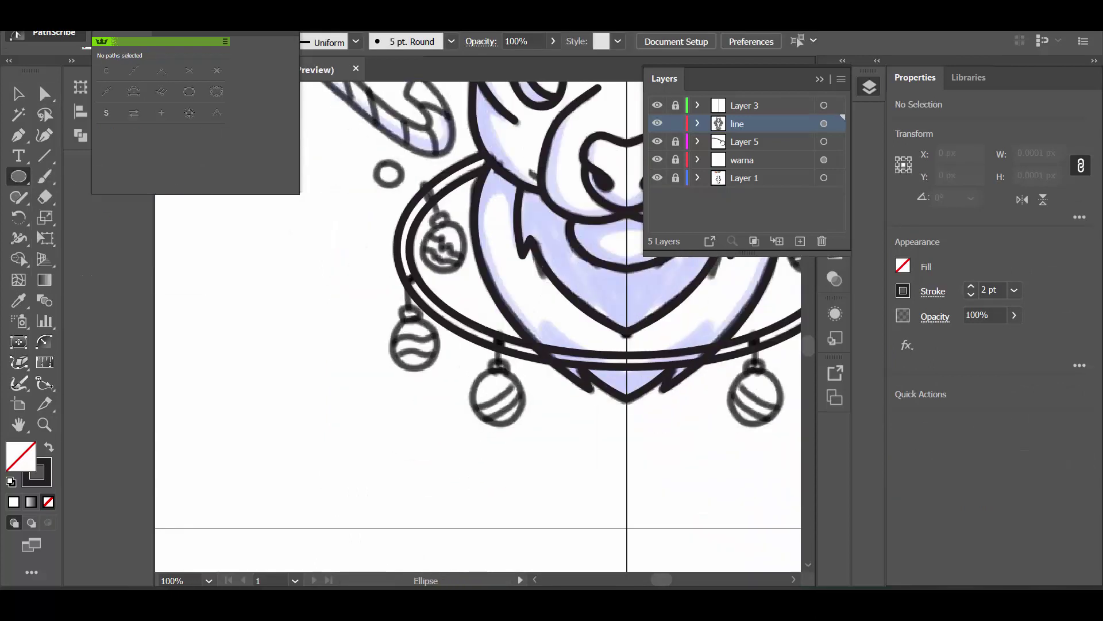
pyautogui.press('v')
pyautogui.moveTo(525, 404); pyautogui.dragTo(508, 415)
pyautogui.click(451, 41)
pyautogui.click(299, 109)
pyautogui.click(526, 426)
pyautogui.scroll(2, 526, 426)
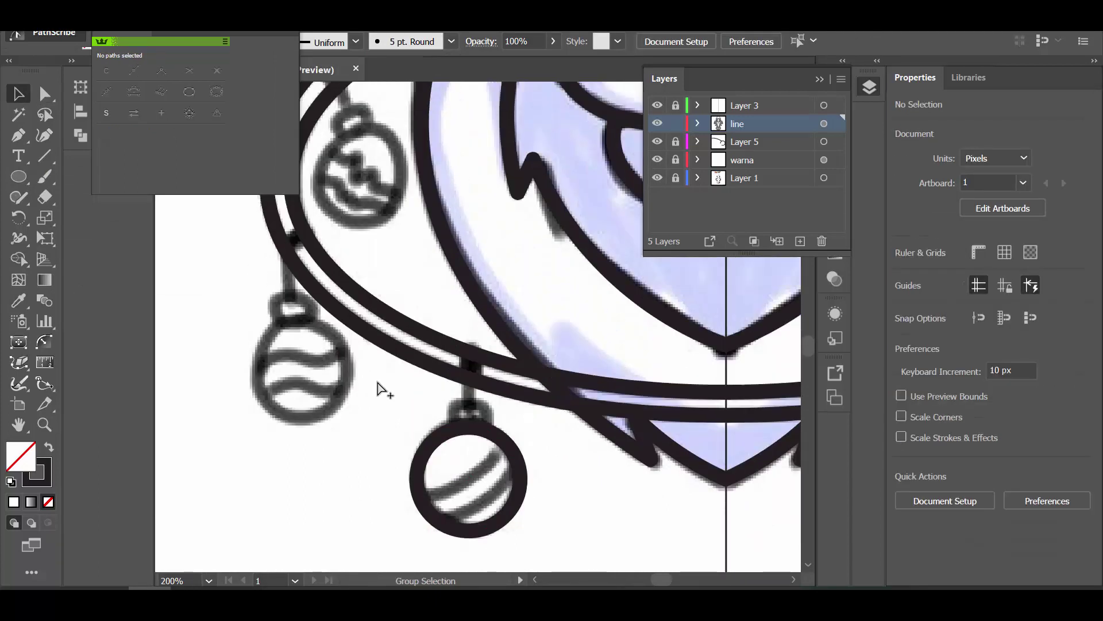
pyautogui.scroll(-1, 380, 391)
pyautogui.scroll(2, 468, 405)
# - Ink the arch of the ornament cap and a short hanger up to the garland
pyautogui.press('b')
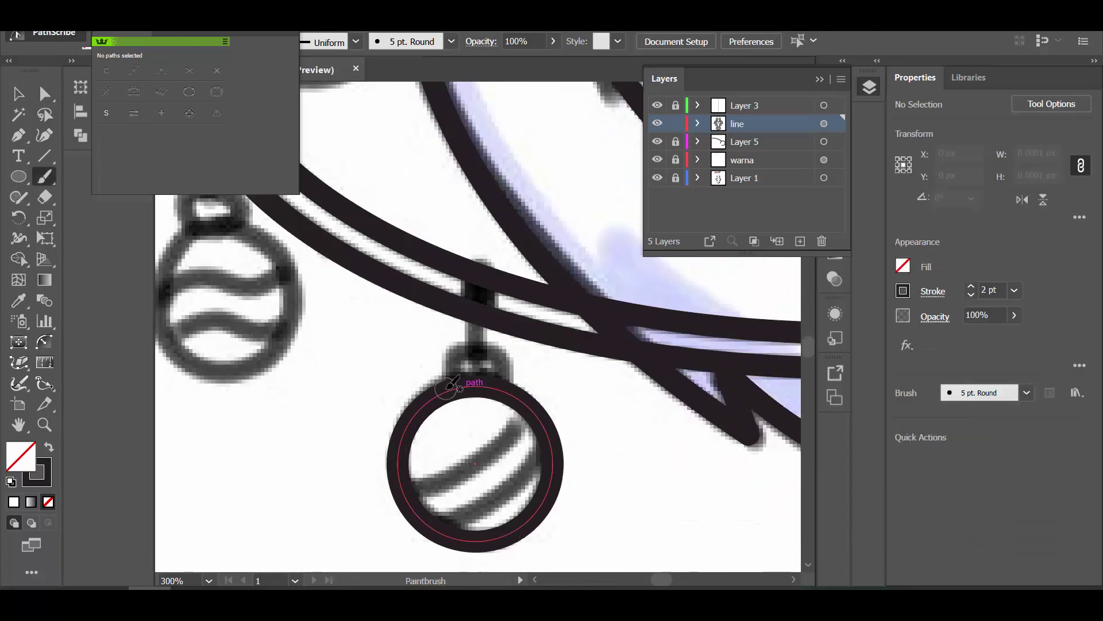
pyautogui.moveTo(448, 386); pyautogui.dragTo(517, 389)
pyautogui.moveTo(485, 300); pyautogui.dragTo(483, 288)
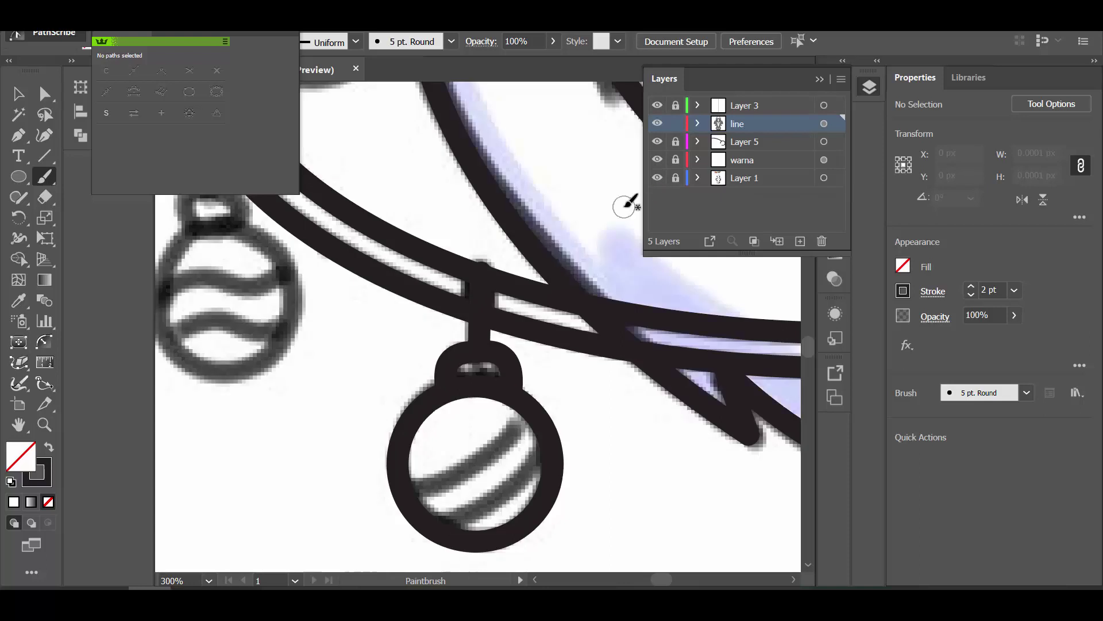
pyautogui.press('a')
pyautogui.click(481, 283)
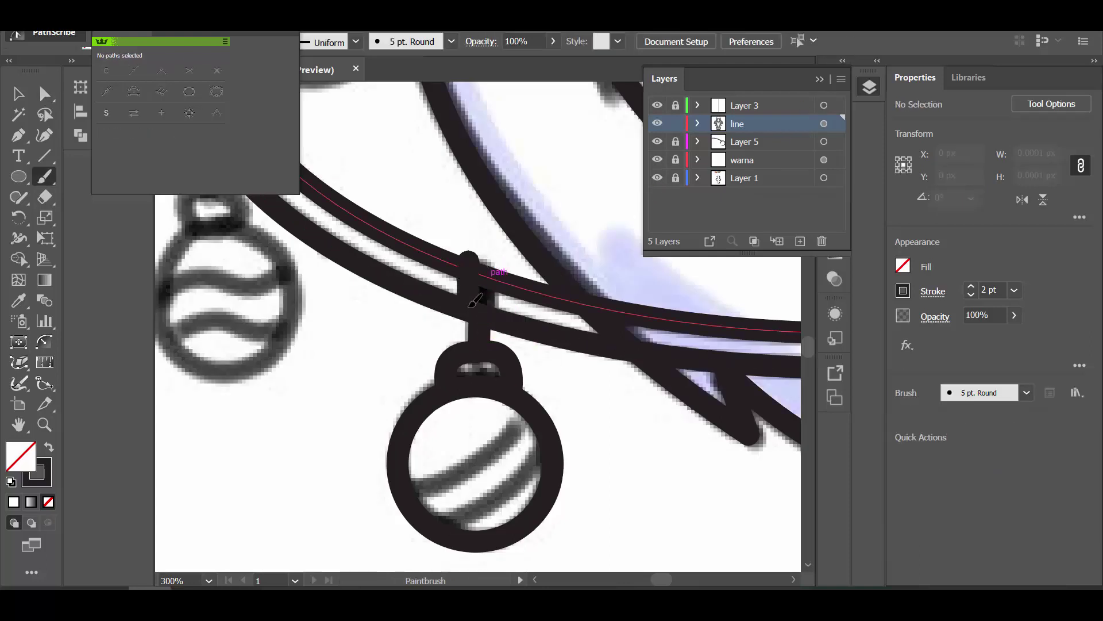
pyautogui.press('v')
pyautogui.click(474, 292)
# - Duplicate the hanger stroke slightly to the left and nudge both strokes into position
pyautogui.press('a')
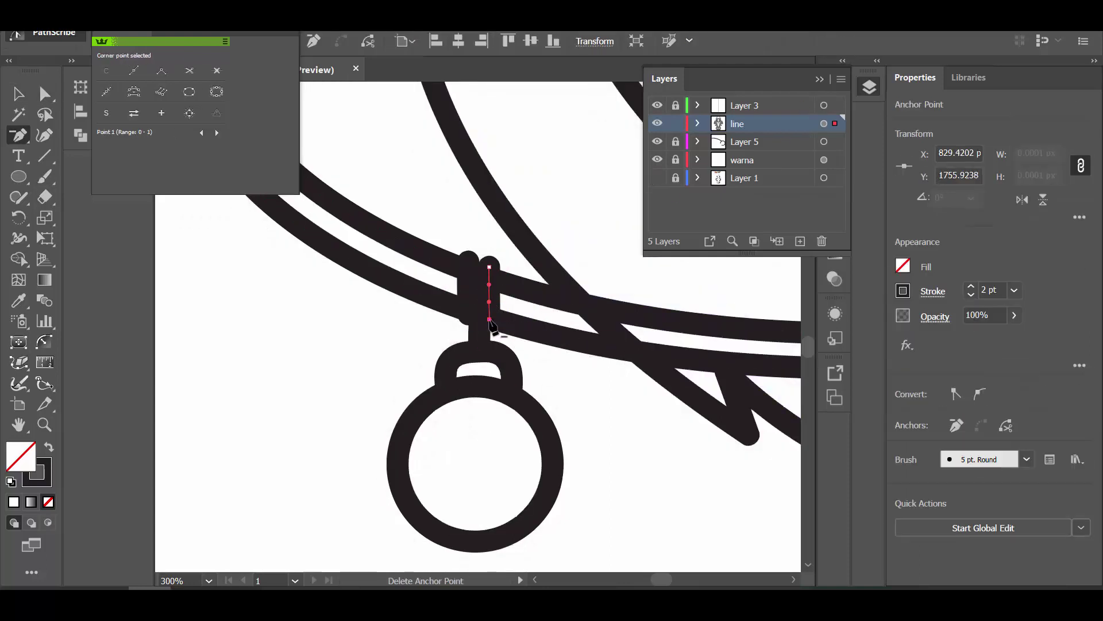
pyautogui.hotkey('ctrl', 'shift', 'a')
pyautogui.moveTo(489, 319); pyautogui.dragTo(493, 310)
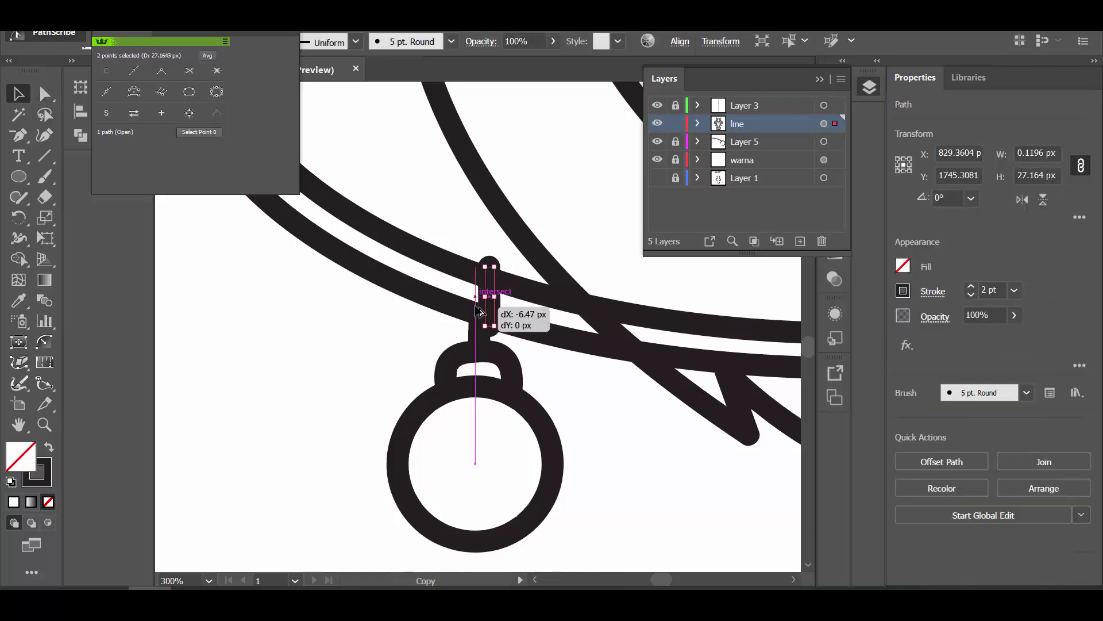
pyautogui.scroll(1, 523, 144)
pyautogui.moveTo(458, 458); pyautogui.dragTo(458, 458)
pyautogui.scroll(-2, 485, 370)
pyautogui.scroll(-2, 512, 490)
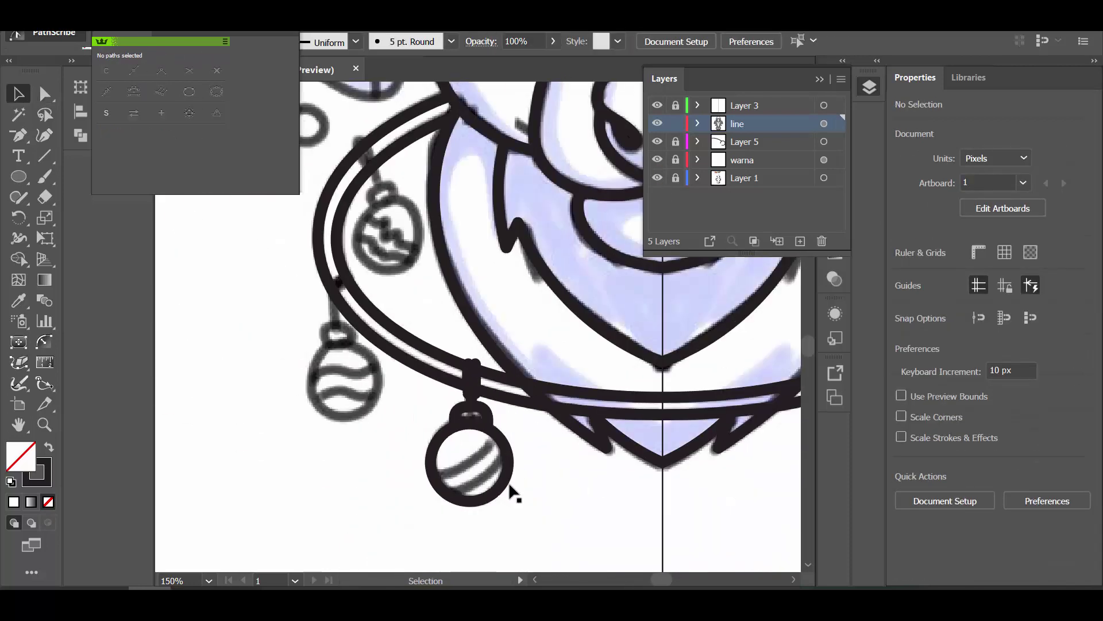
# - Place the ornament under the garland, copy it to the left side and lengthen its hanger
pyautogui.moveTo(497, 493)
pyautogui.mouseDown()
pyautogui.moveTo(374, 443)
pyautogui.moveTo(497, 493)
pyautogui.mouseUp()
pyautogui.scroll(1, 469, 413)
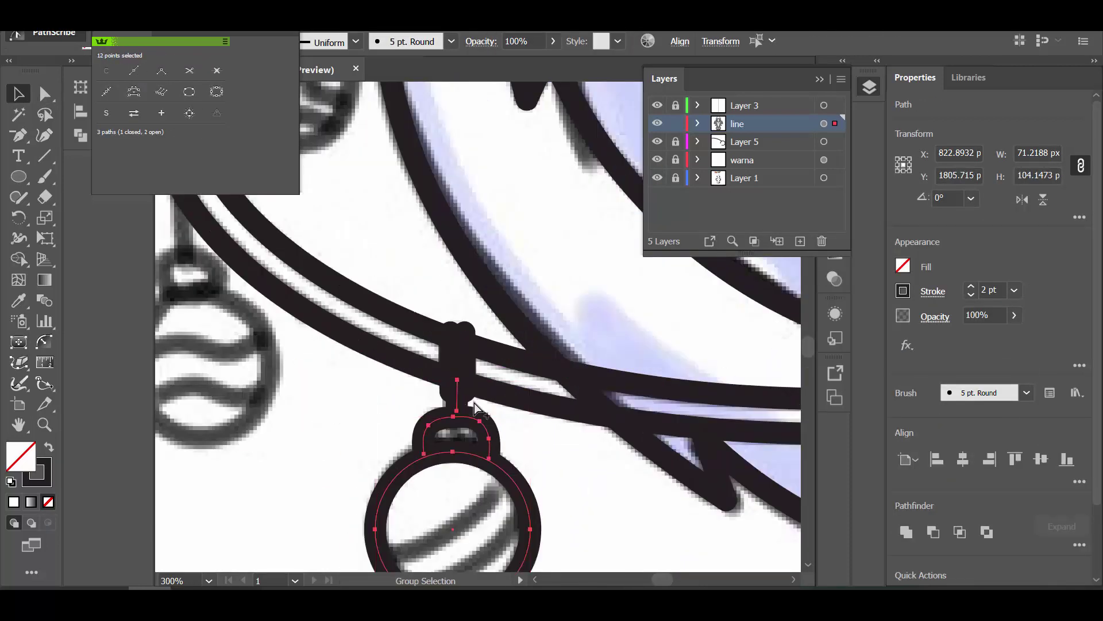
pyautogui.scroll(-1, 469, 413)
pyautogui.moveTo(468, 413)
pyautogui.mouseDown()
pyautogui.moveTo(339, 359)
pyautogui.moveTo(316, 388)
pyautogui.moveTo(290, 326)
pyautogui.mouseUp()
pyautogui.click(486, 376)
pyautogui.click(384, 282)
pyautogui.press('a')
pyautogui.scroll(2, 377, 277)
pyautogui.scroll(1, 317, 390)
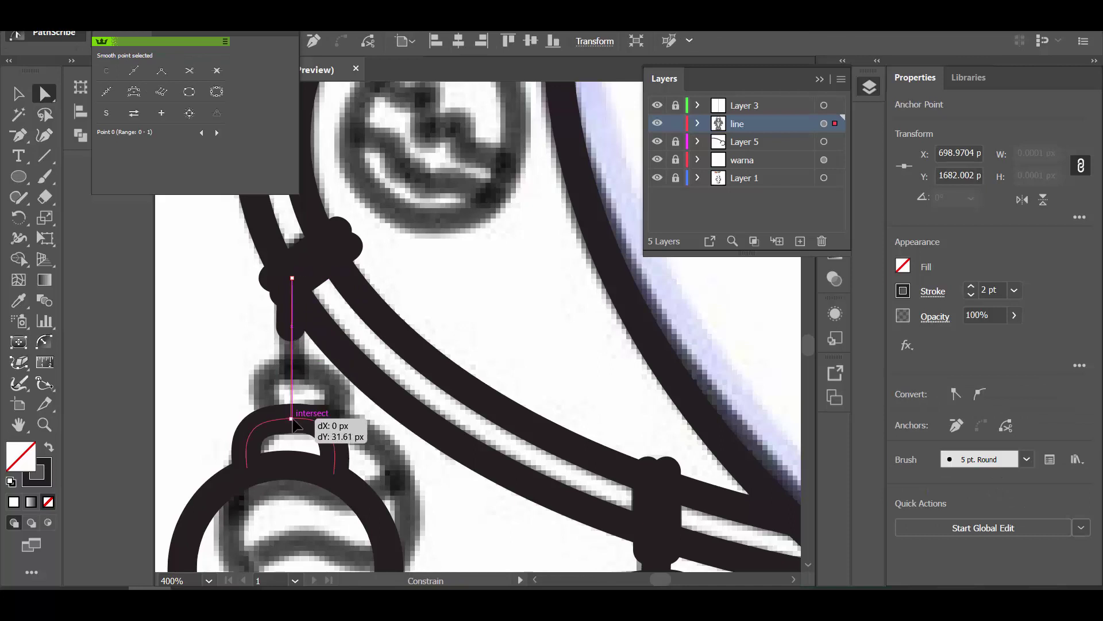
pyautogui.scroll(-3, 316, 521)
pyautogui.click(315, 522)
# - Rotate the left hanging ornament so it hangs along the garland's curve
pyautogui.scroll(-1, 375, 357)
pyautogui.press('v')
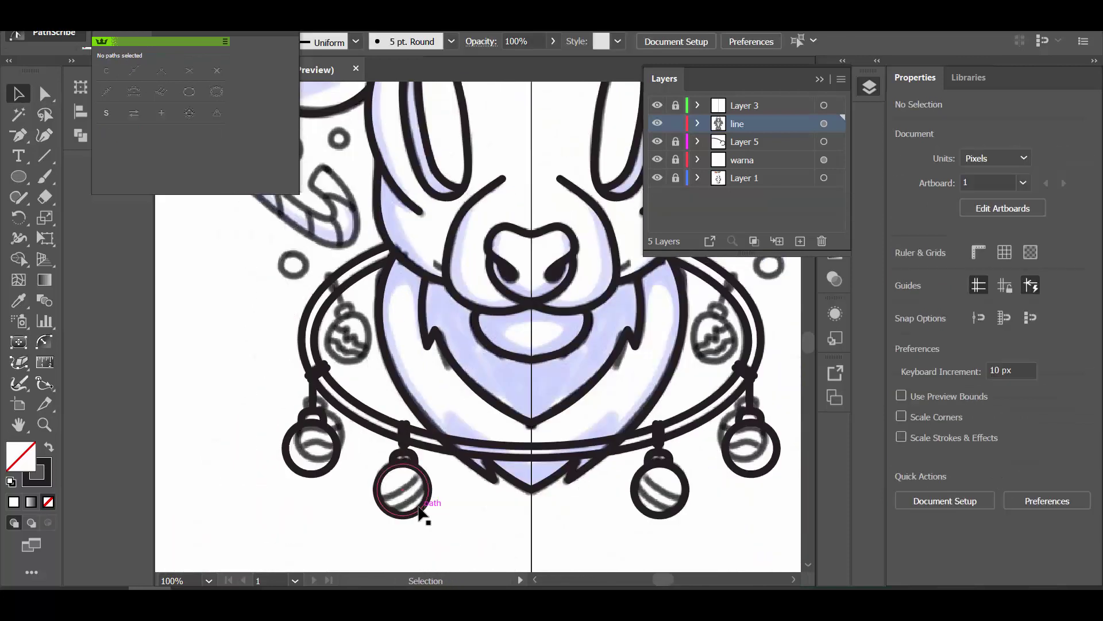
pyautogui.moveTo(276, 489); pyautogui.dragTo(316, 308)
pyautogui.scroll(3, 316, 345)
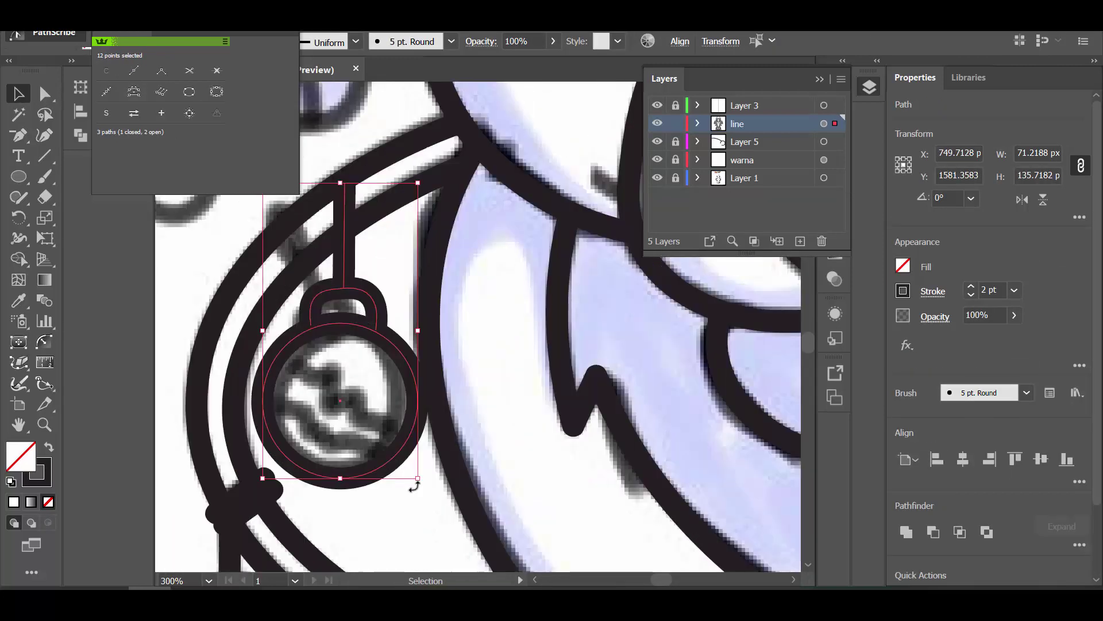
pyautogui.moveTo(407, 480); pyautogui.dragTo(446, 434)
pyautogui.click(413, 457)
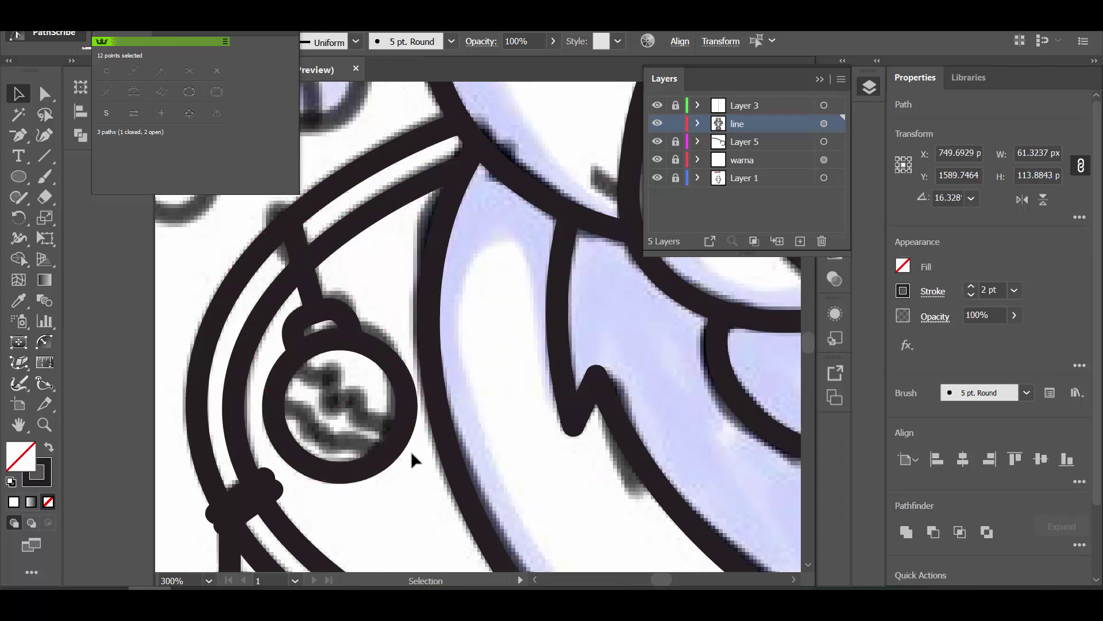
# - Re-angle the small hanger connector to fit the garland
pyautogui.press('a')
pyautogui.scroll(-3, 368, 293)
pyautogui.scroll(2, 321, 331)
pyautogui.press('v')
pyautogui.click(340, 382)
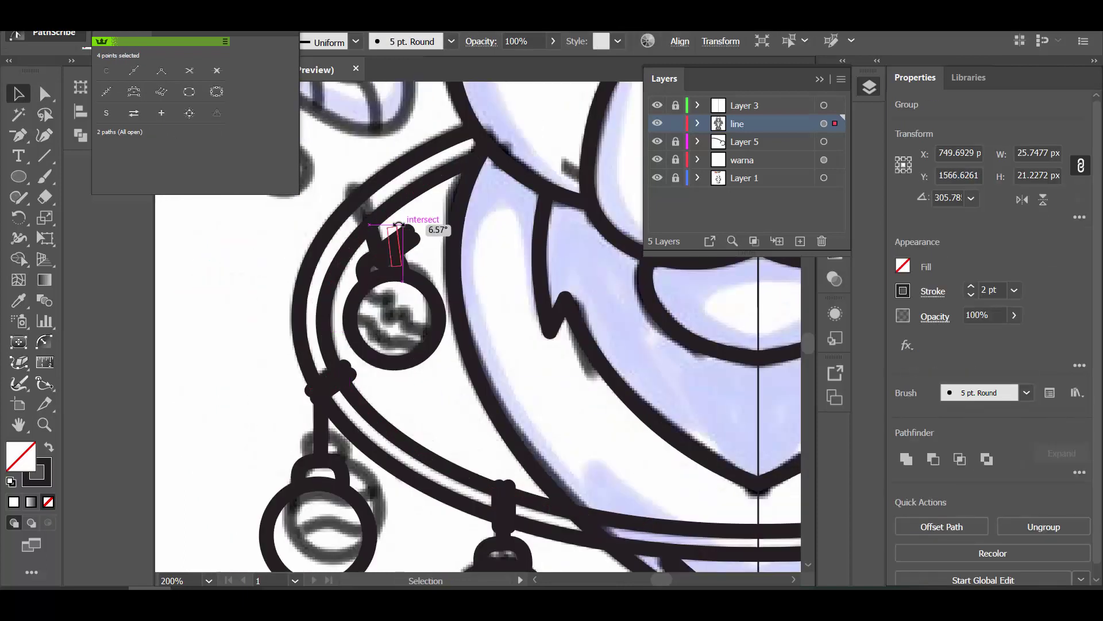
pyautogui.moveTo(400, 222); pyautogui.dragTo(396, 225)
pyautogui.scroll(2, 374, 229)
pyautogui.click(408, 219)
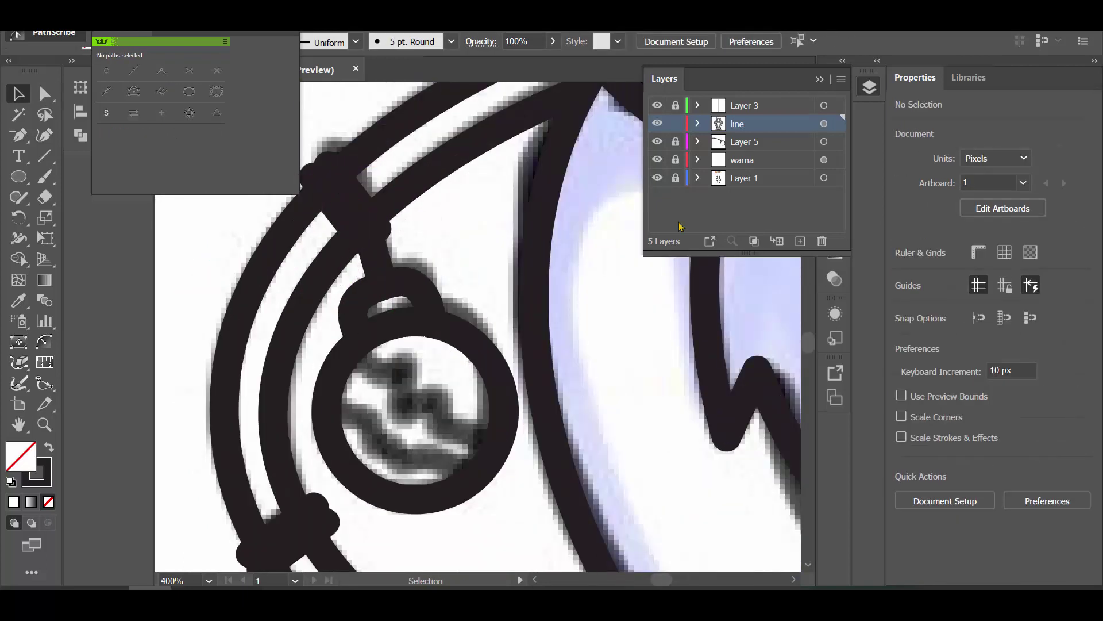
pyautogui.scroll(-5, 570, 552)
pyautogui.scroll(1, 450, 373)
# - Add a small circle beside the candy cane and copy it onto the upper dot
pyautogui.scroll(1, 450, 373)
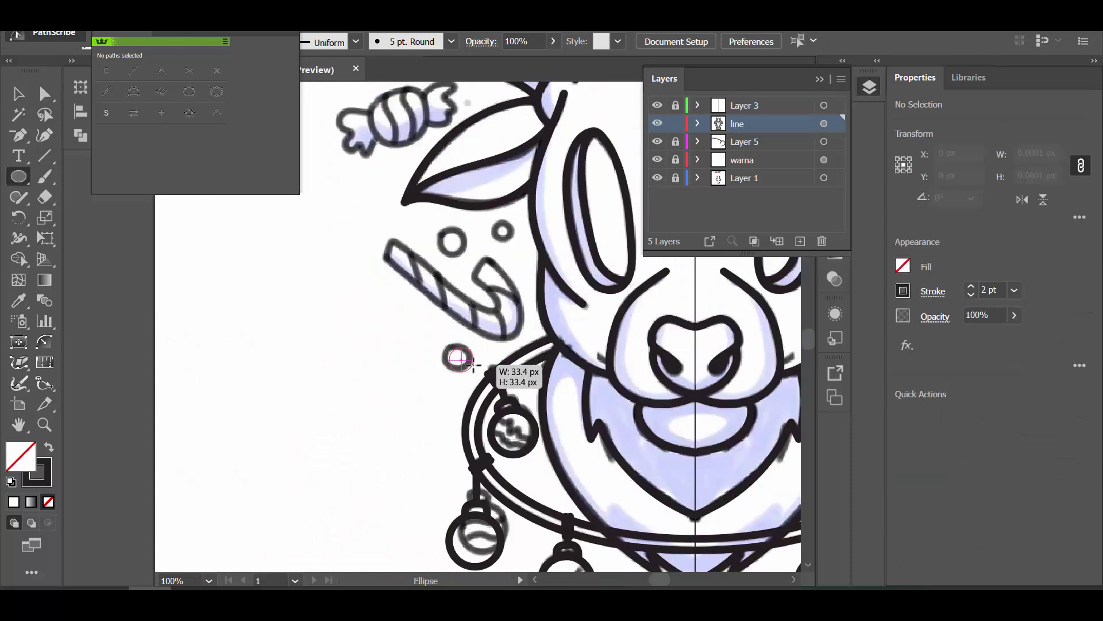
pyautogui.click(456, 348)
pyautogui.click(424, 414)
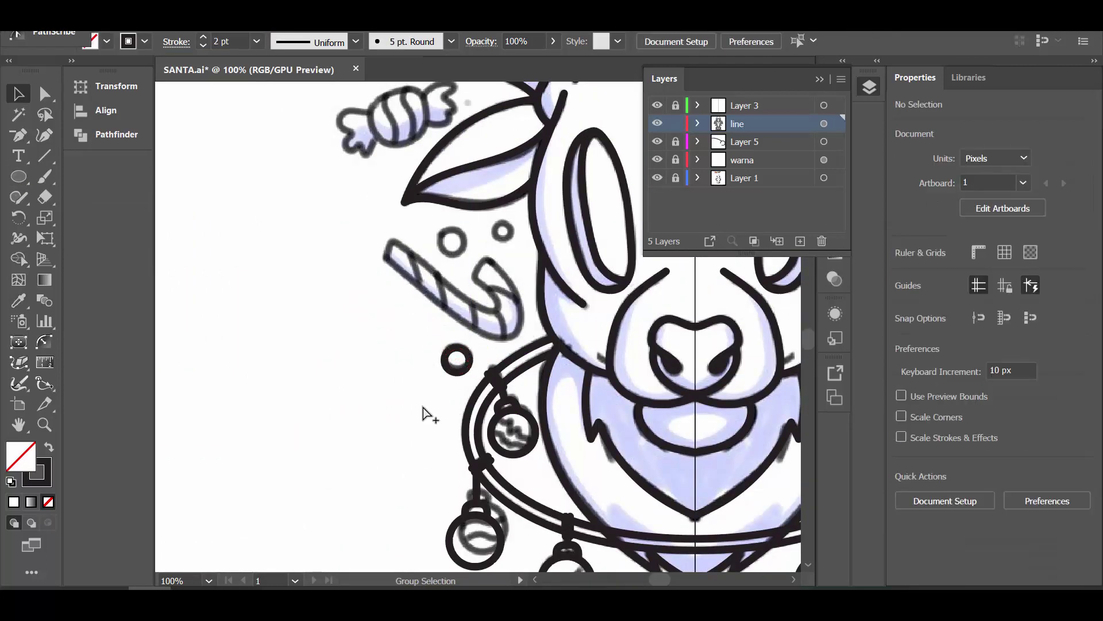
pyautogui.scroll(2, 423, 414)
pyautogui.moveTo(474, 330); pyautogui.dragTo(544, 147)
pyautogui.click(556, 172)
# - Ink the candy cane's outline and reshape its hook
pyautogui.press('b')
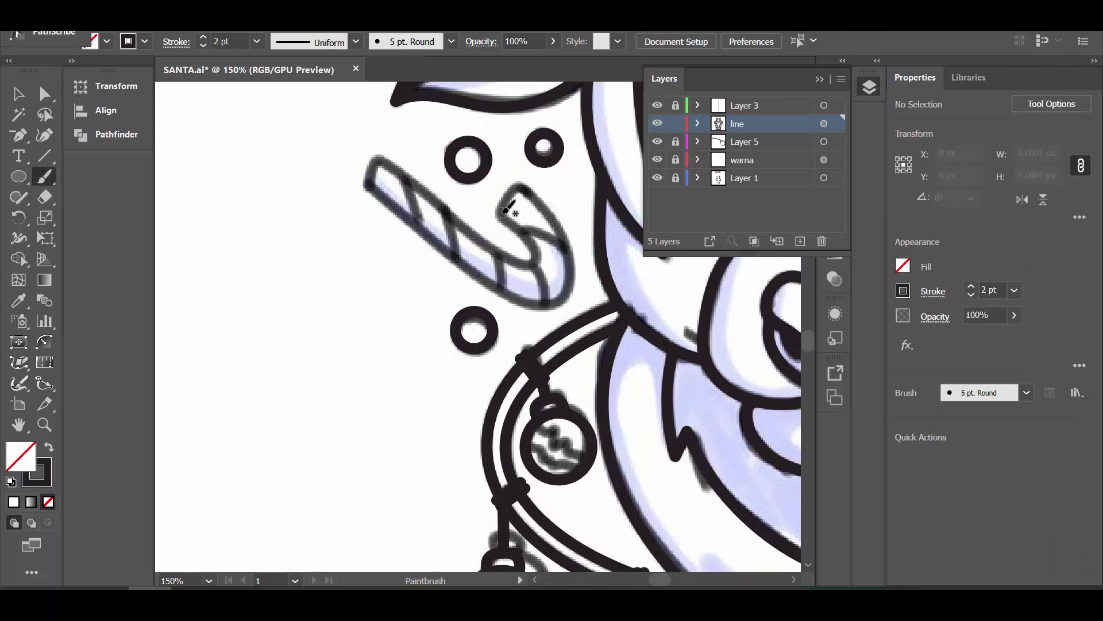
pyautogui.moveTo(498, 218); pyautogui.dragTo(571, 267)
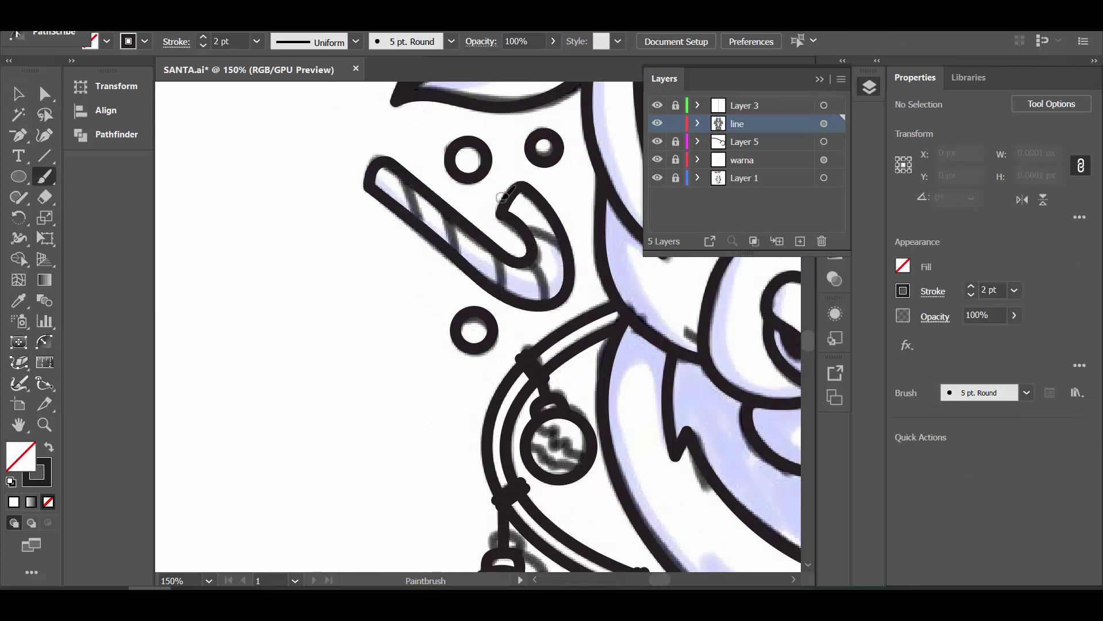
pyautogui.hotkey('shift', 'b')
pyautogui.scroll(1, 336, 190)
pyautogui.moveTo(508, 277); pyautogui.dragTo(382, 252)
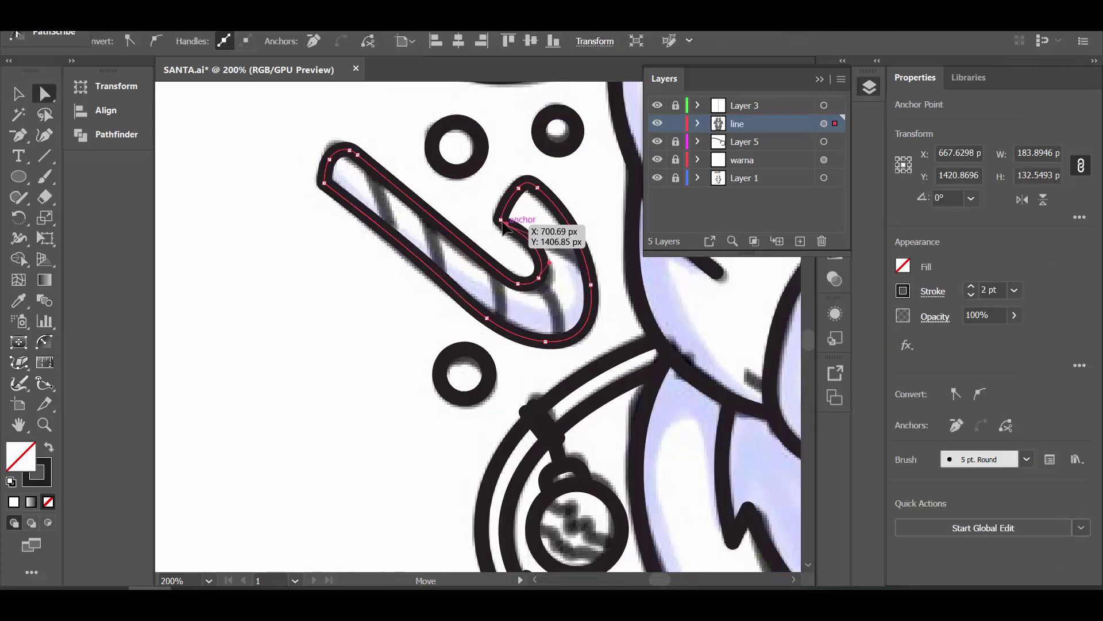
pyautogui.press('a')
pyautogui.click(431, 315)
# - Smooth the candy cane's top-left corner and adjust anchors on its lower curve
pyautogui.click(383, 140)
pyautogui.scroll(3, 384, 139)
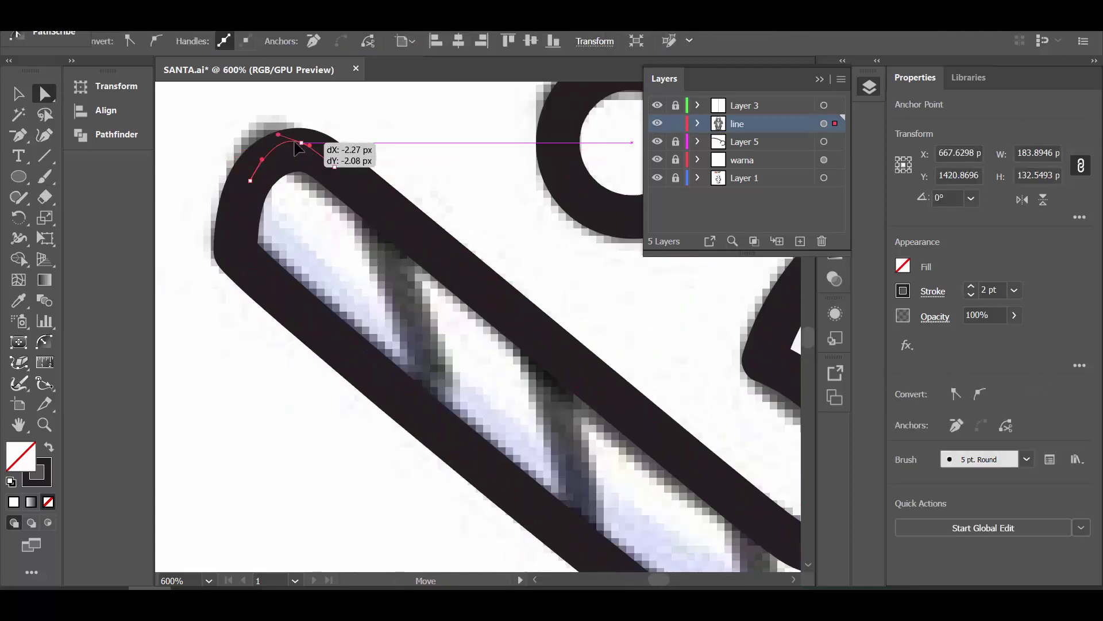
pyautogui.moveTo(257, 154); pyautogui.dragTo(356, 153)
pyautogui.scroll(-2, 357, 153)
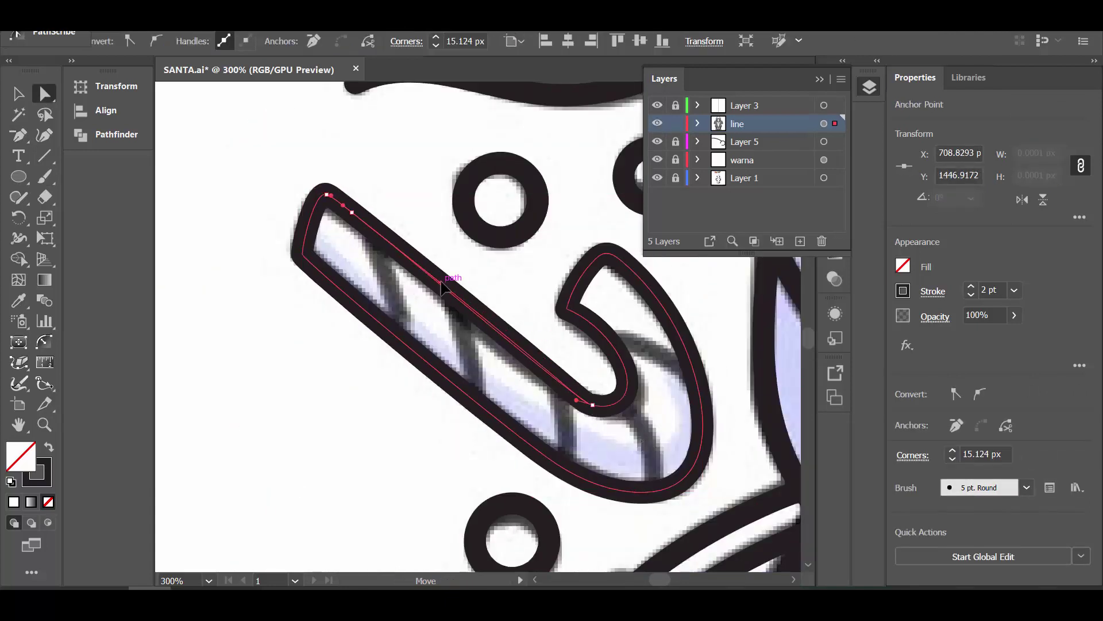
pyautogui.scroll(2, 633, 413)
pyautogui.click(534, 384)
pyautogui.click(536, 414)
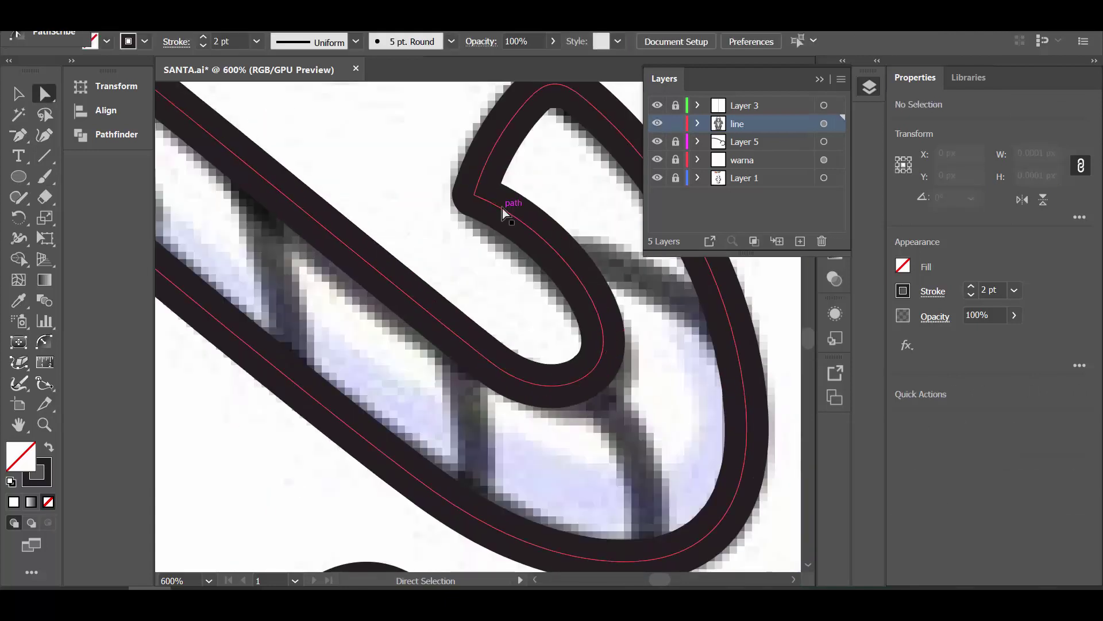
pyautogui.click(627, 315)
pyautogui.click(659, 347)
# - Hide the sketch layer to check the candy cane lines and inspect a stripe
pyautogui.scroll(-2, 659, 347)
pyautogui.press('b')
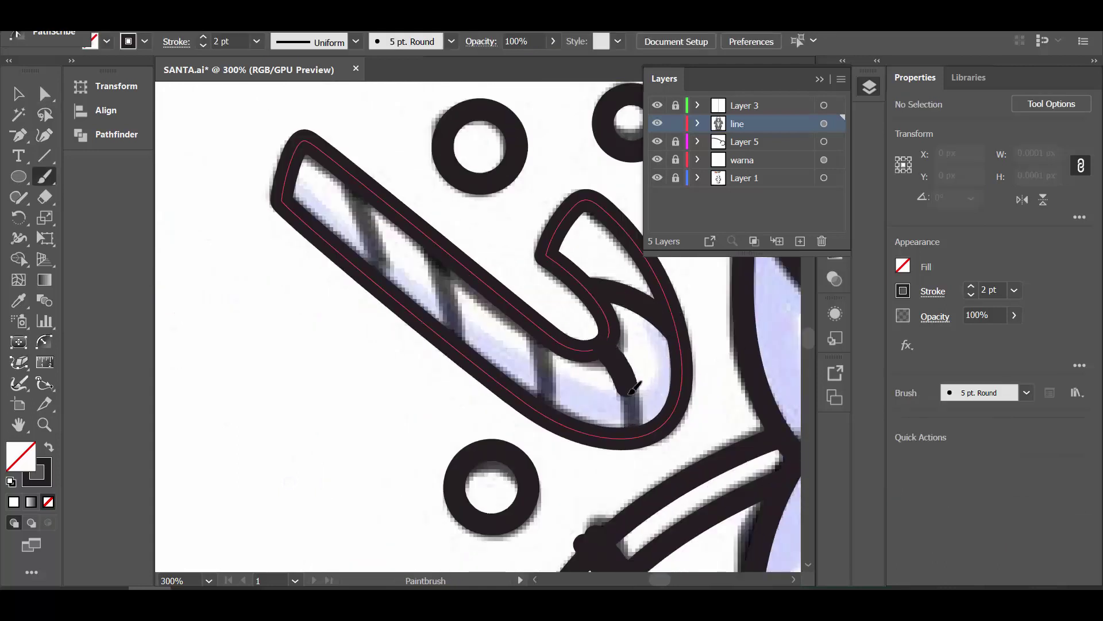
pyautogui.click(657, 178)
pyautogui.press('a')
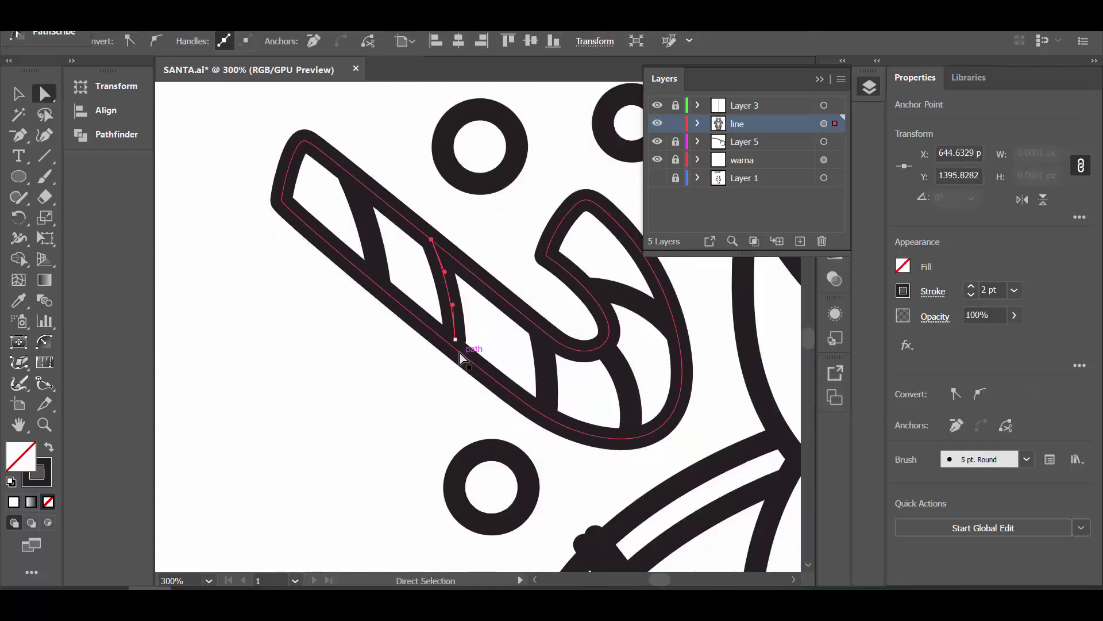
pyautogui.click(456, 357)
pyautogui.click(485, 330)
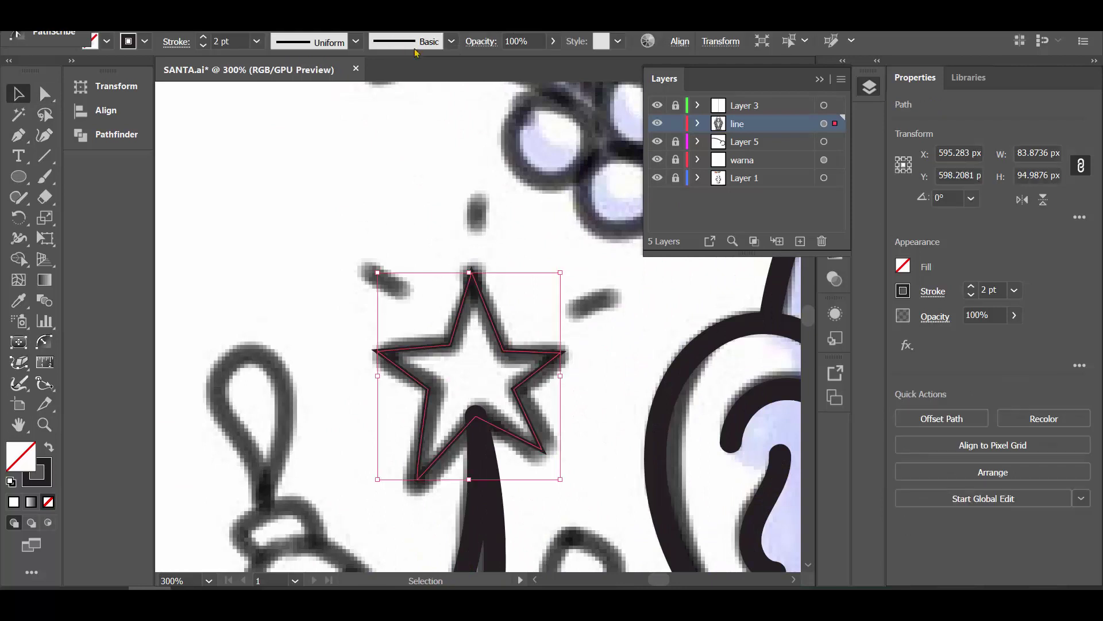
# - Apply the 5 pt. Round brush to the star outline
pyautogui.click(452, 42)
pyautogui.click(344, 74)
pyautogui.press('a')
pyautogui.click(630, 332)
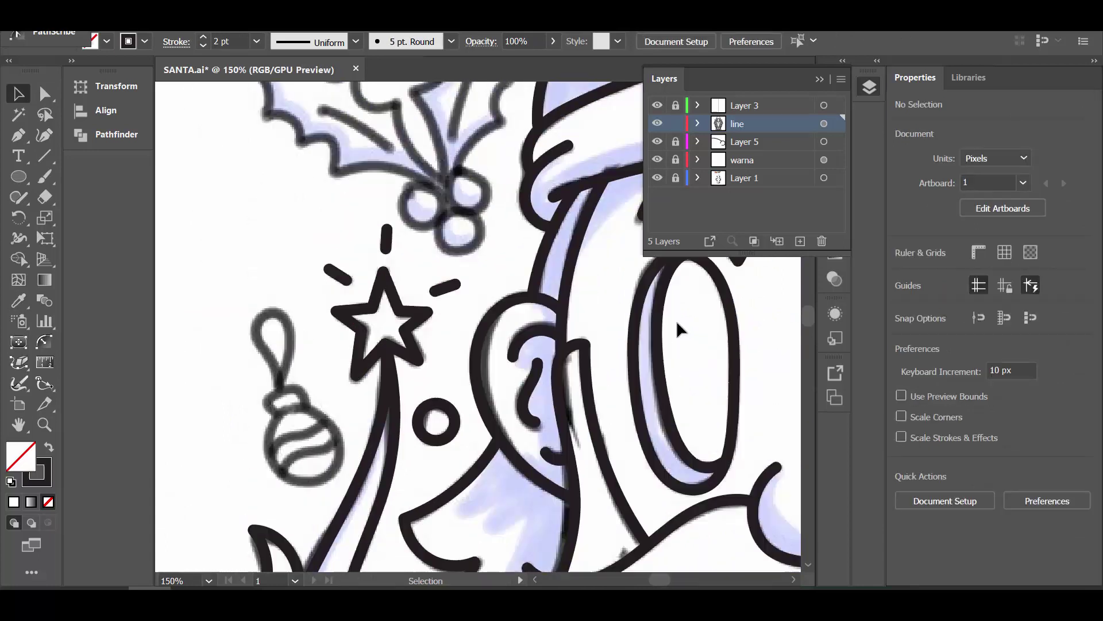
# - Copy small circles into holly berries and nudge them into place, checking without the sketch layer
pyautogui.moveTo(458, 490)
pyautogui.mouseDown()
pyautogui.moveTo(485, 266)
pyautogui.moveTo(481, 315)
pyautogui.moveTo(480, 265)
pyautogui.moveTo(402, 281)
pyautogui.mouseUp()
pyautogui.keyDown('alt'); pyautogui.scroll(2, 508, 277); pyautogui.keyUp('alt')
pyautogui.click(480, 317)
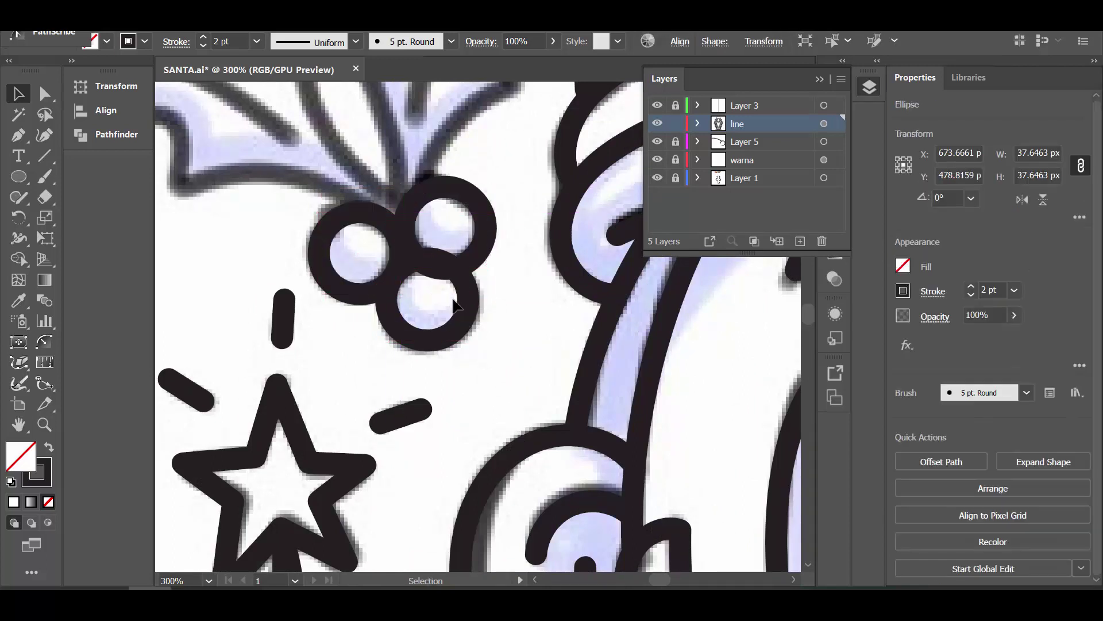
pyautogui.click(657, 177)
pyautogui.moveTo(480, 259); pyautogui.dragTo(480, 258)
pyautogui.click(505, 270)
pyautogui.keyDown('alt'); pyautogui.scroll(1, 497, 270); pyautogui.keyUp('alt')
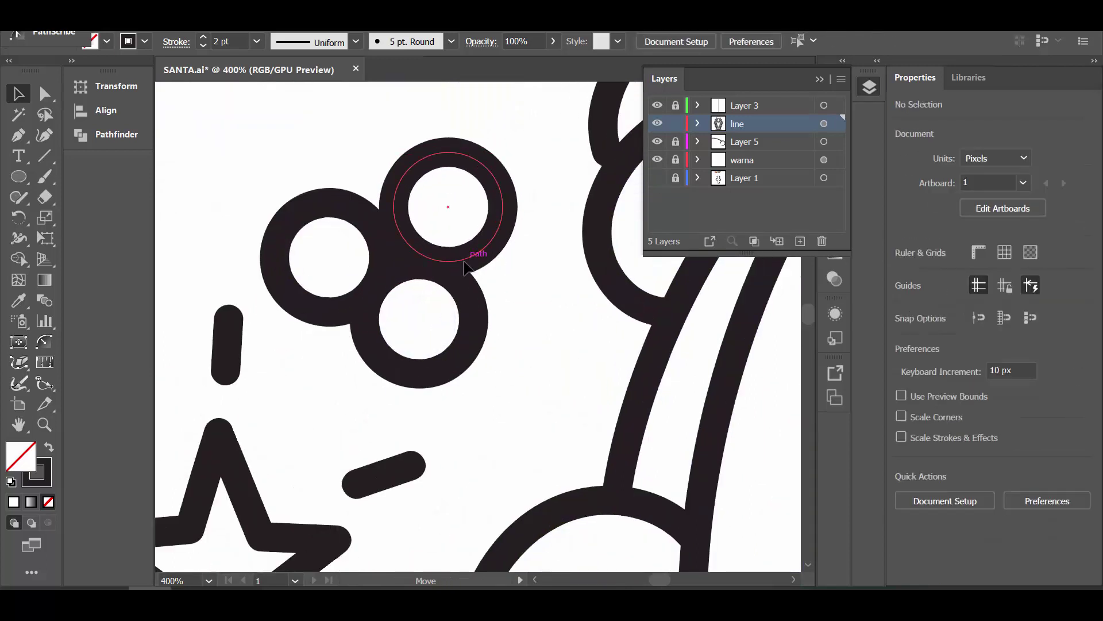
pyautogui.click(657, 177)
pyautogui.keyDown('alt'); pyautogui.scroll(-3, 497, 270); pyautogui.keyUp('alt')
# - Ink a vein along the holly leaf
pyautogui.press('b')
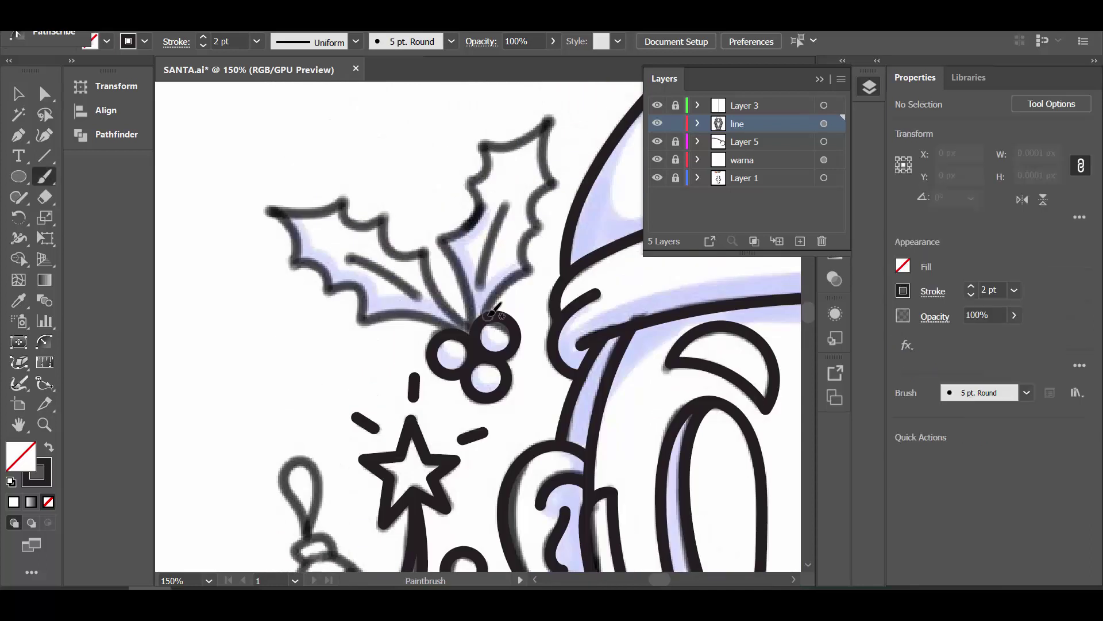
pyautogui.moveTo(451, 247); pyautogui.dragTo(476, 324)
pyautogui.press('a')
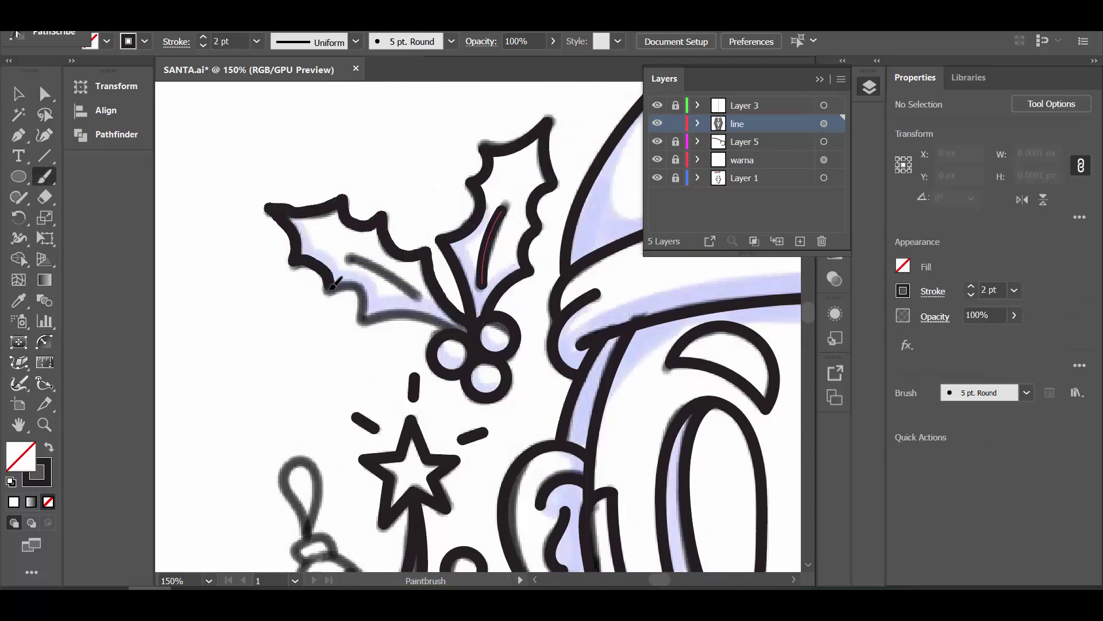
pyautogui.scroll(-3, 312, 328)
pyautogui.scroll(-1, 312, 329)
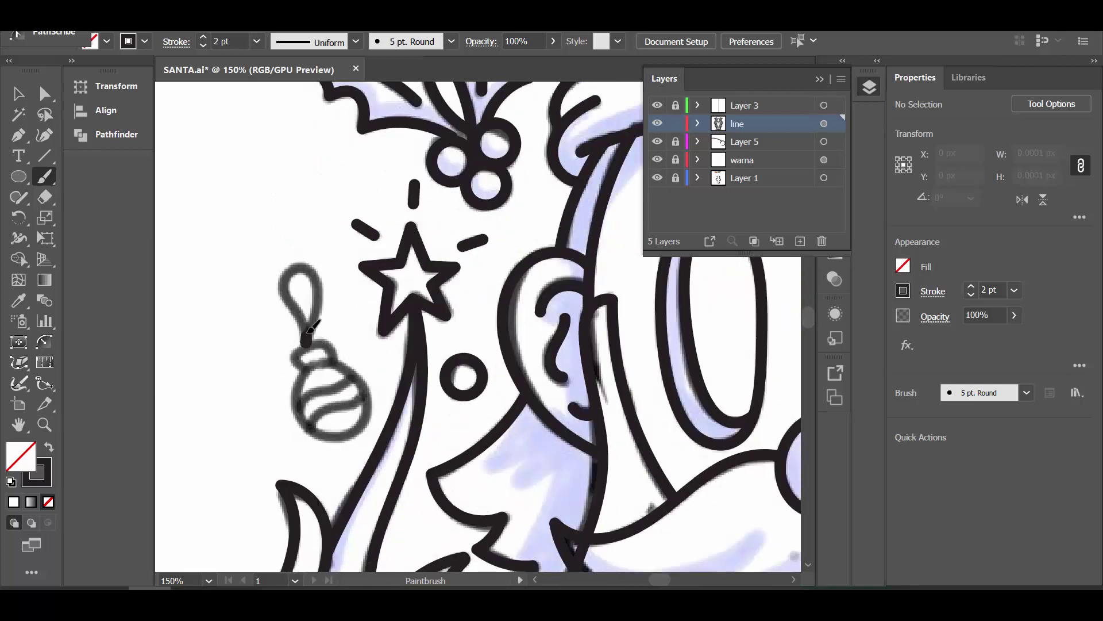
pyautogui.keyDown('alt'); pyautogui.scroll(-3, 314, 333); pyautogui.keyUp('alt')
# - Nudge the bottom-left garland ornament slightly up and left
pyautogui.press('v')
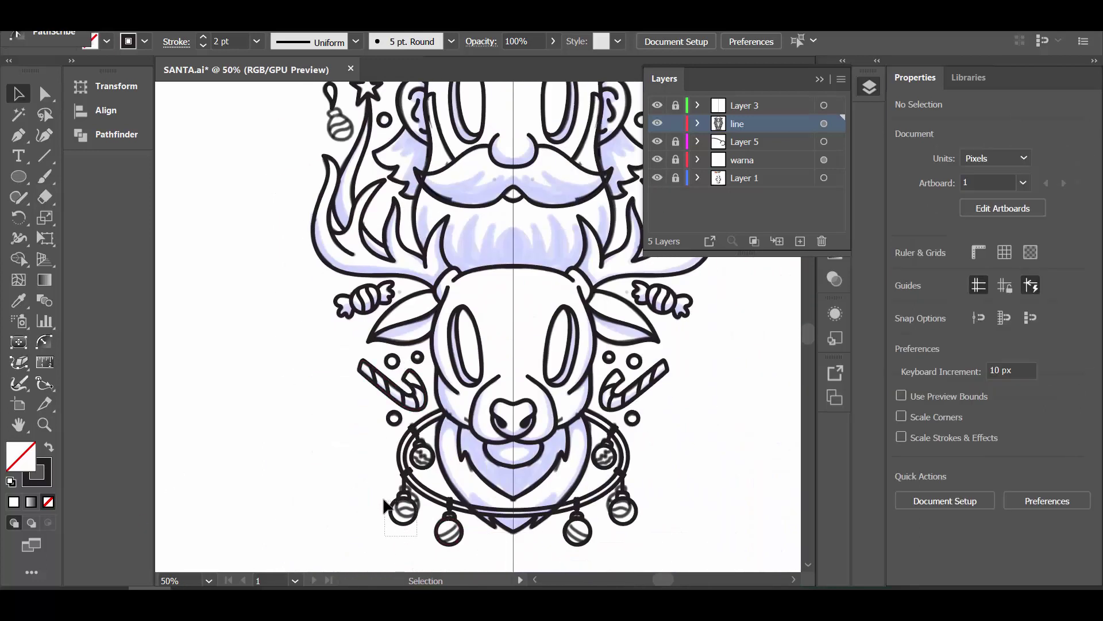
pyautogui.click(401, 506)
pyautogui.scroll(3, 339, 119)
pyautogui.moveTo(276, 296); pyautogui.dragTo(320, 291)
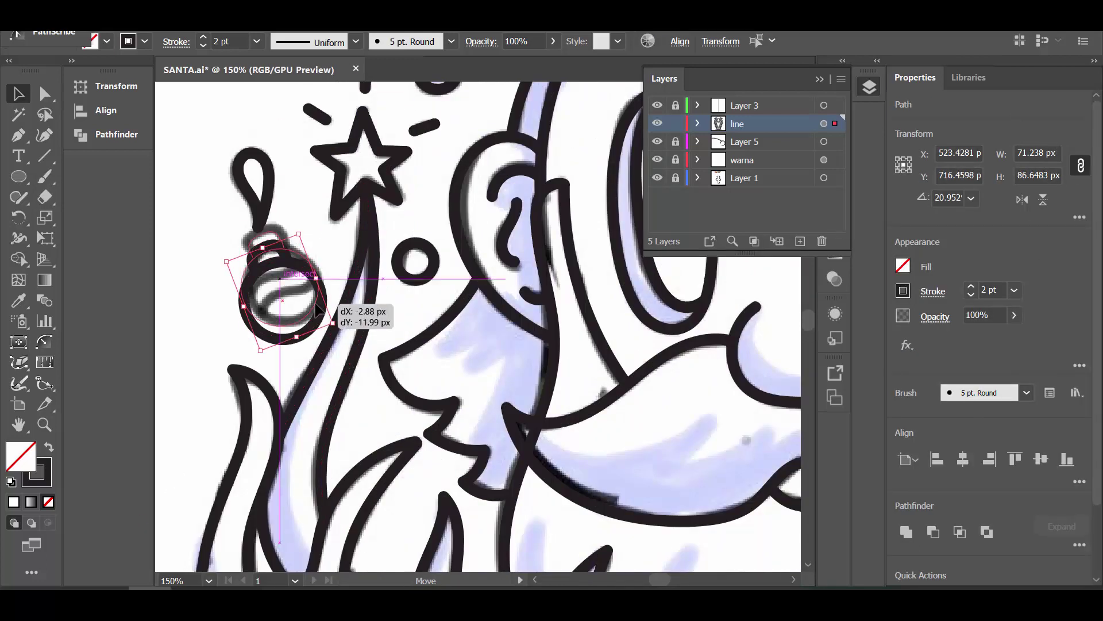
pyautogui.scroll(-4, 320, 291)
pyautogui.scroll(4, 497, 445)
# - Paint the lower stripe across the ornament with the sketch layer hidden
pyautogui.press('b')
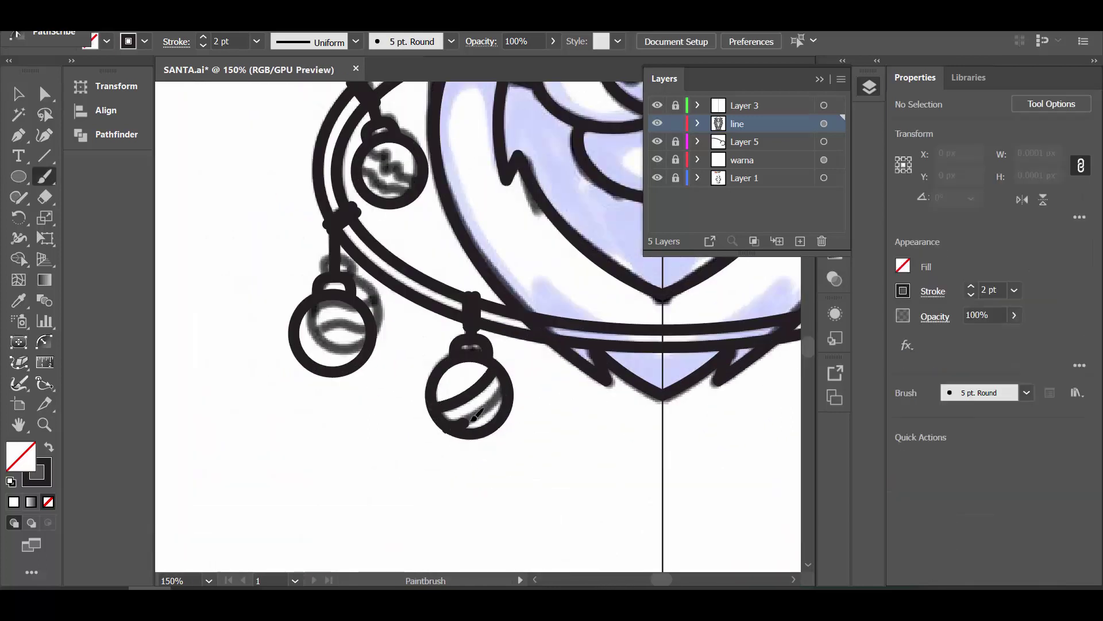
pyautogui.press('a')
pyautogui.click(657, 178)
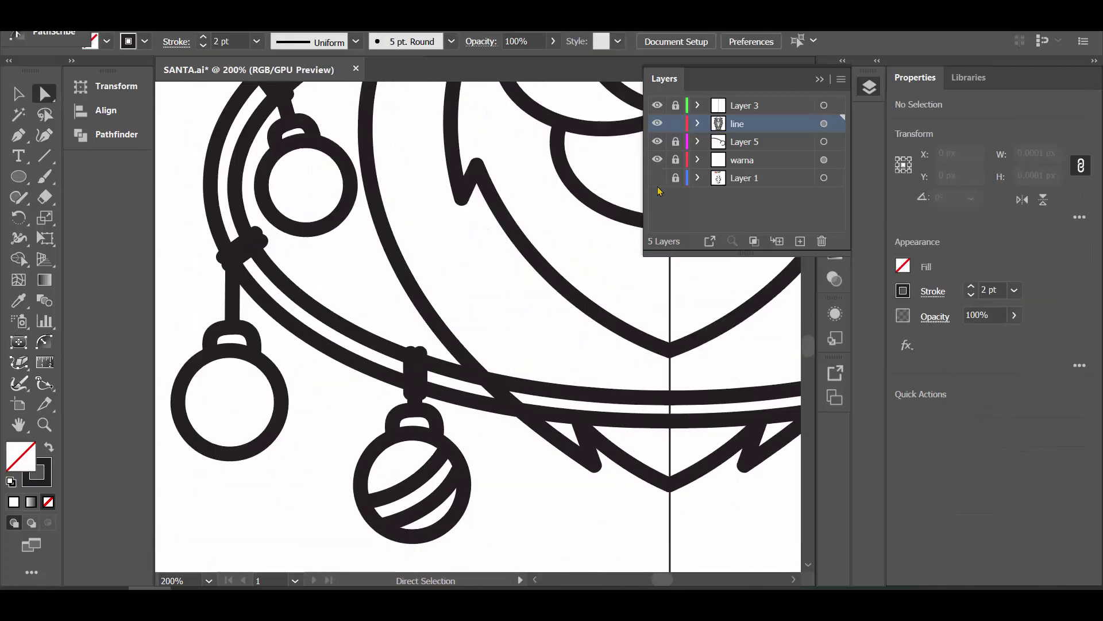
pyautogui.press('b')
pyautogui.moveTo(191, 422); pyautogui.dragTo(272, 411)
pyautogui.click(657, 178)
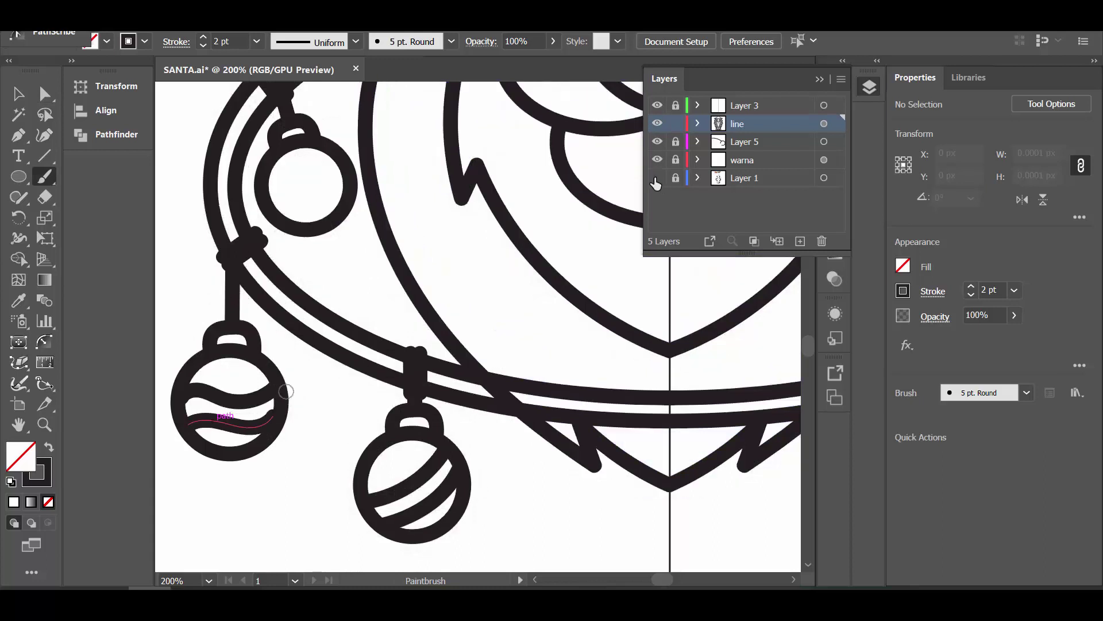
pyautogui.press('a')
# - Refine the new stripe's end point up close, then restore the sketch layer
pyautogui.hotkey('ctrl', '+')
pyautogui.moveTo(615, 363); pyautogui.dragTo(623, 361)
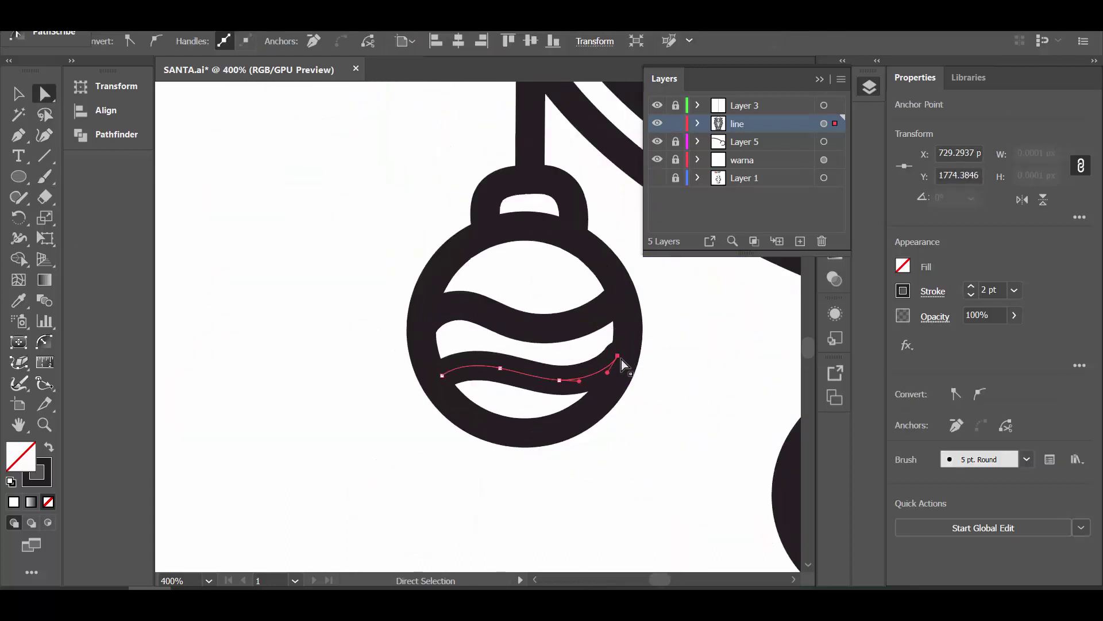
pyautogui.hotkey('ctrl', '+')
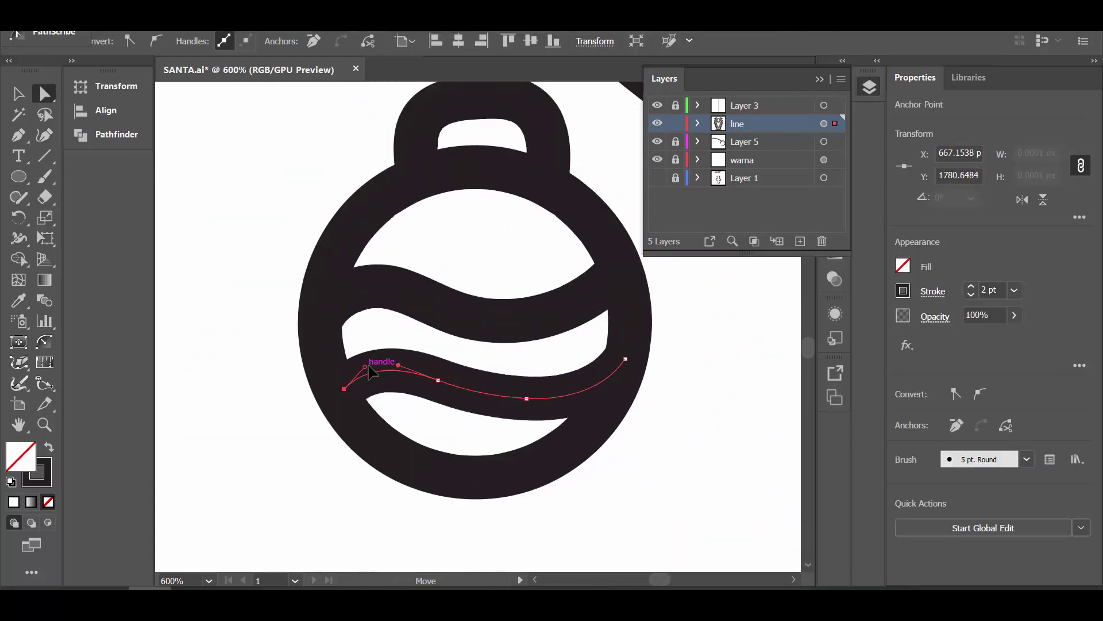
pyautogui.hotkey('ctrl', 'shift', 'a')
pyautogui.hotkey('ctrl', '-')
pyautogui.hotkey('ctrl', '-')
pyautogui.hotkey('ctrl', '-')
pyautogui.click(657, 178)
pyautogui.hotkey('ctrl', '+')
pyautogui.hotkey('ctrl', '+')
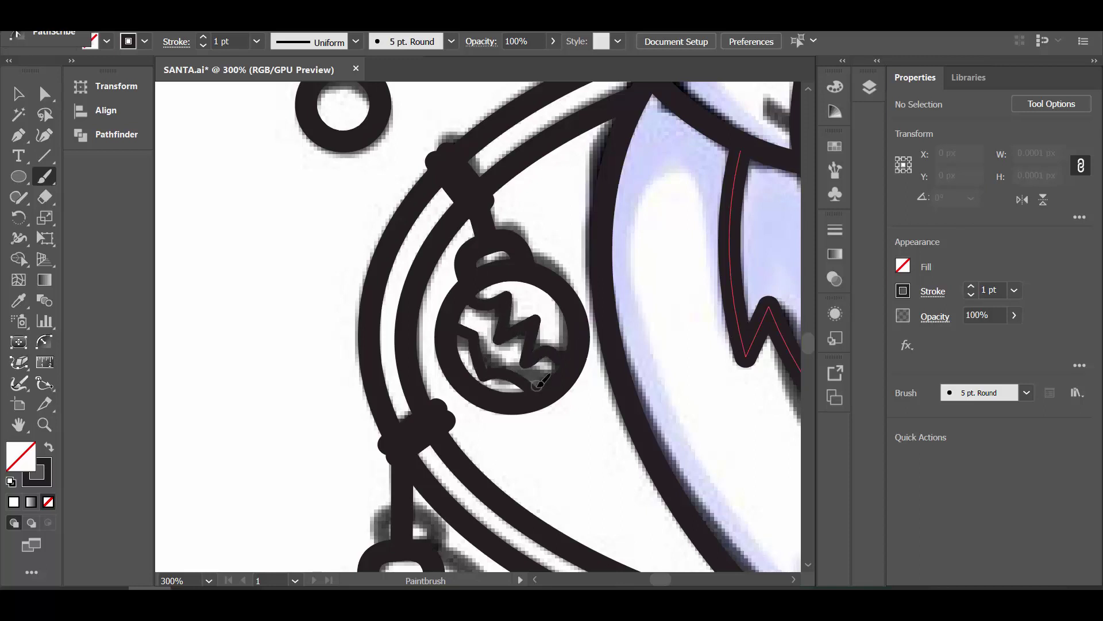
# - Scroll over the garland to review the ornaments' wavy stripes and bring up the layers list
pyautogui.scroll(-2, 539, 381)
pyautogui.scroll(-3, 571, 370)
pyautogui.scroll(3, 538, 364)
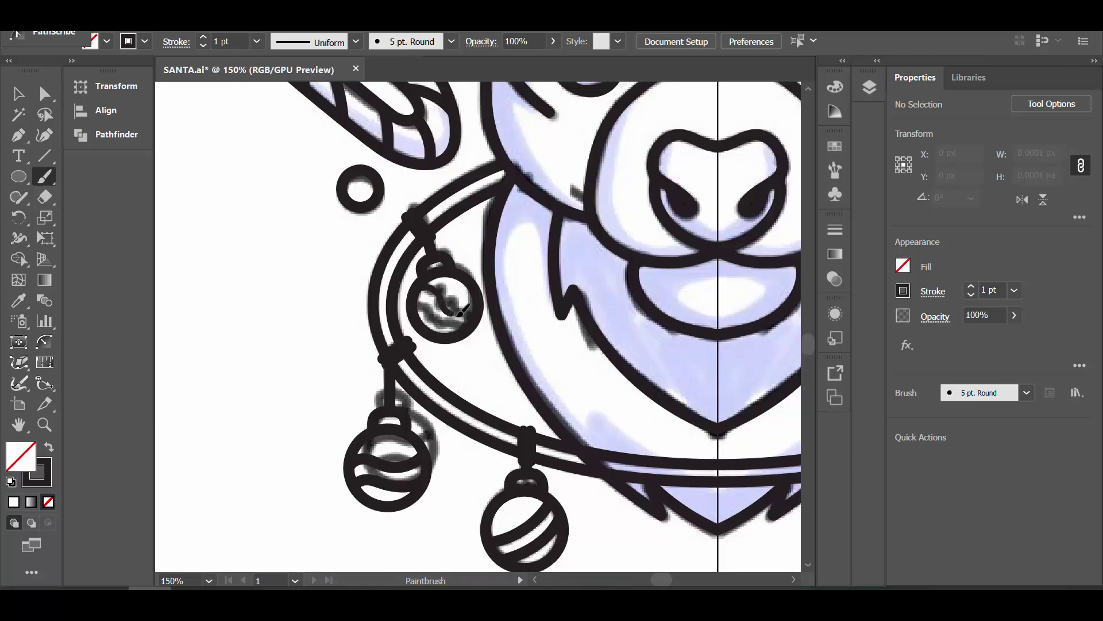
pyautogui.scroll(-3, 461, 310)
pyautogui.scroll(5, 439, 450)
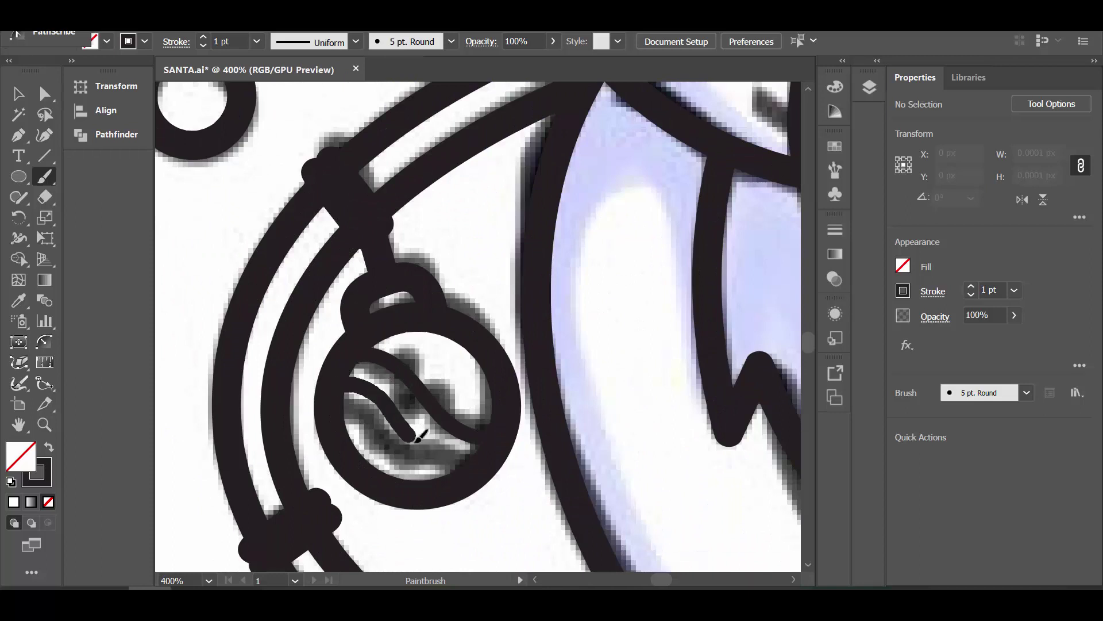
pyautogui.scroll(-3, 418, 435)
pyautogui.scroll(-2, 451, 424)
pyautogui.scroll(5, 294, 241)
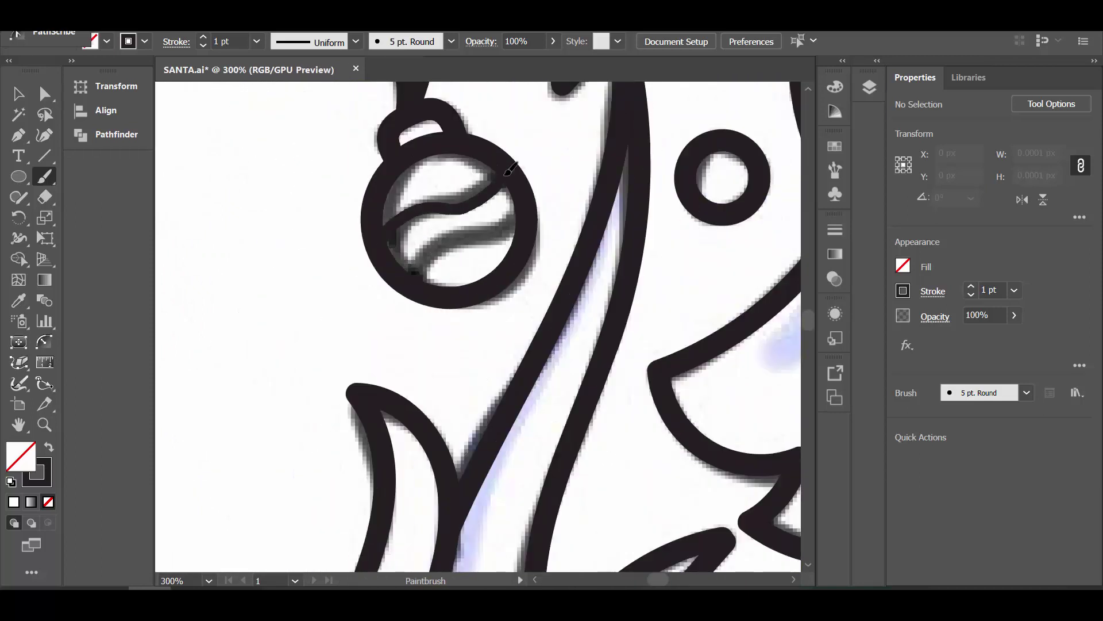
pyautogui.scroll(-2, 536, 281)
pyautogui.scroll(-1, 536, 281)
pyautogui.click(869, 86)
pyautogui.scroll(-2, 517, 345)
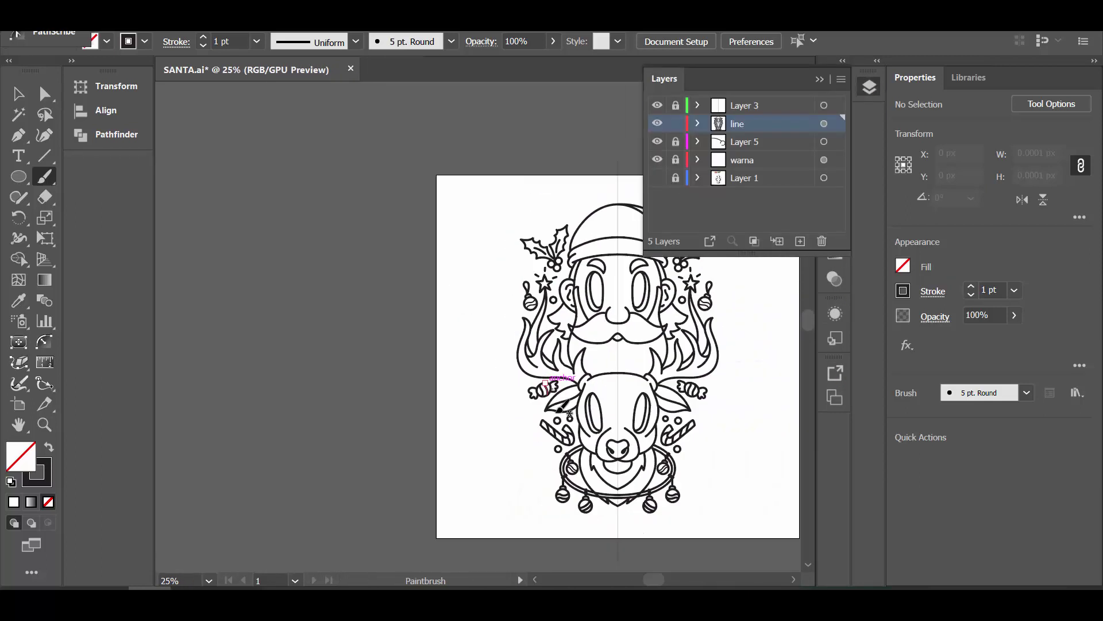
pyautogui.scroll(5, 613, 435)
# - Check the wavy stripes on the ornaments, including the left one, then clear the selection
pyautogui.click(569, 321)
pyautogui.press('v')
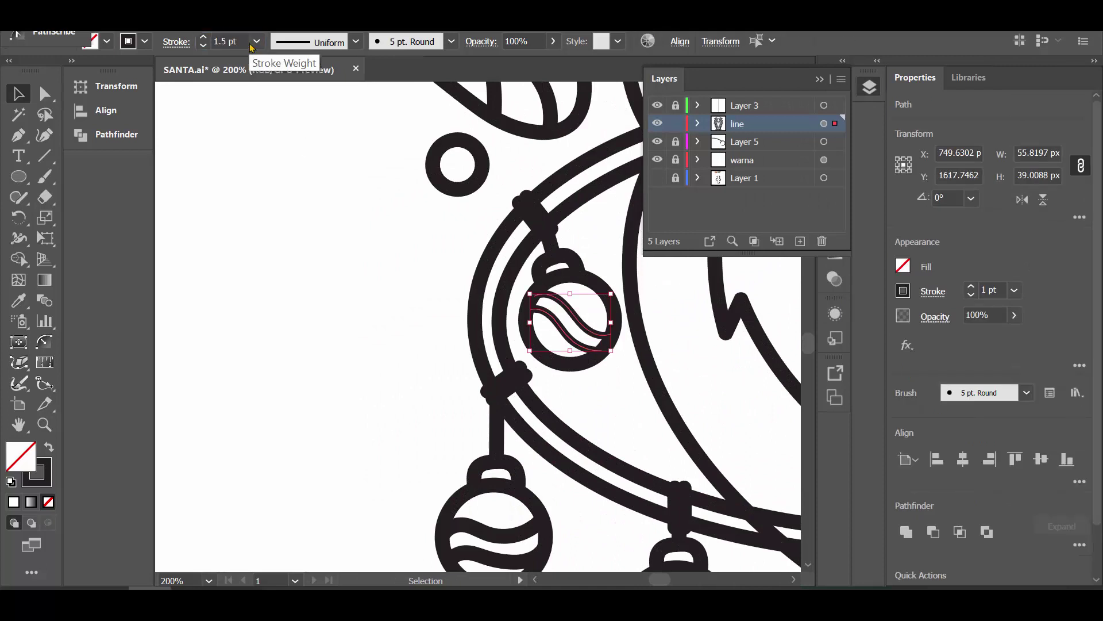
pyautogui.scroll(2, 477, 328)
pyautogui.click(354, 293)
pyautogui.scroll(-3, 354, 292)
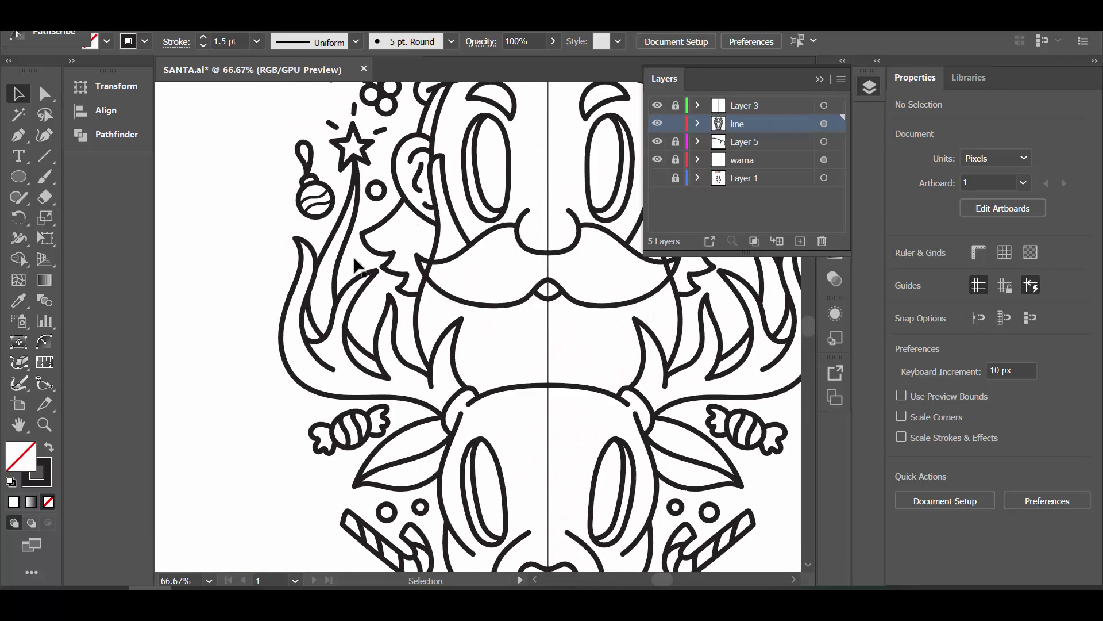
pyautogui.scroll(1, 355, 262)
pyautogui.click(283, 209)
pyautogui.scroll(-2, 405, 402)
pyautogui.press('i')
pyautogui.click(406, 402)
# - Show the lavender-shaded sketch layer and make the warna colour layer active
pyautogui.click(657, 178)
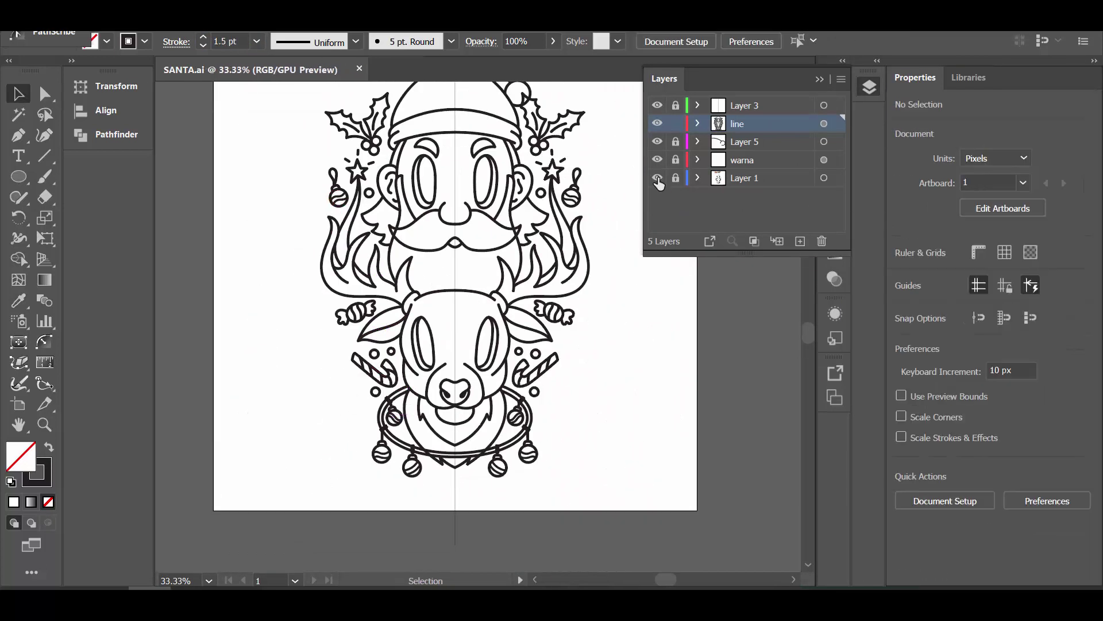
pyautogui.click(687, 159)
pyautogui.scroll(2, 472, 164)
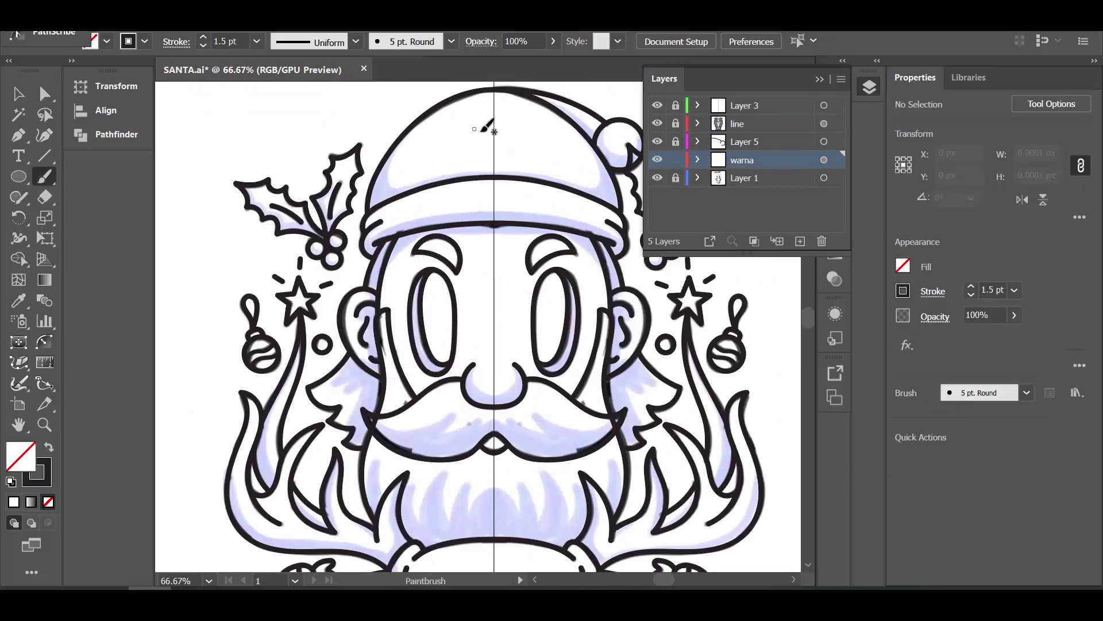
pyautogui.click(457, 165)
# - On the warna layer, fill the hat dome red by sampling the palette and closing the shape at the brim
pyautogui.click(742, 160)
pyautogui.scroll(-2, 427, 222)
pyautogui.click(427, 222)
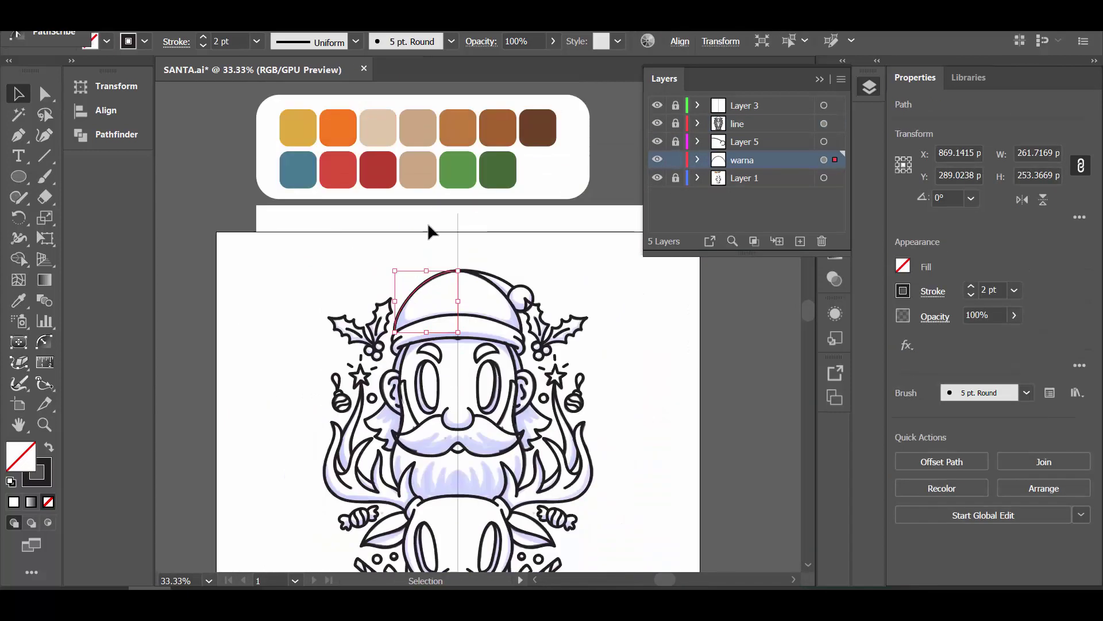
pyautogui.press('i')
pyautogui.click(377, 167)
pyautogui.scroll(3, 560, 307)
pyautogui.press('p')
pyautogui.click(480, 292)
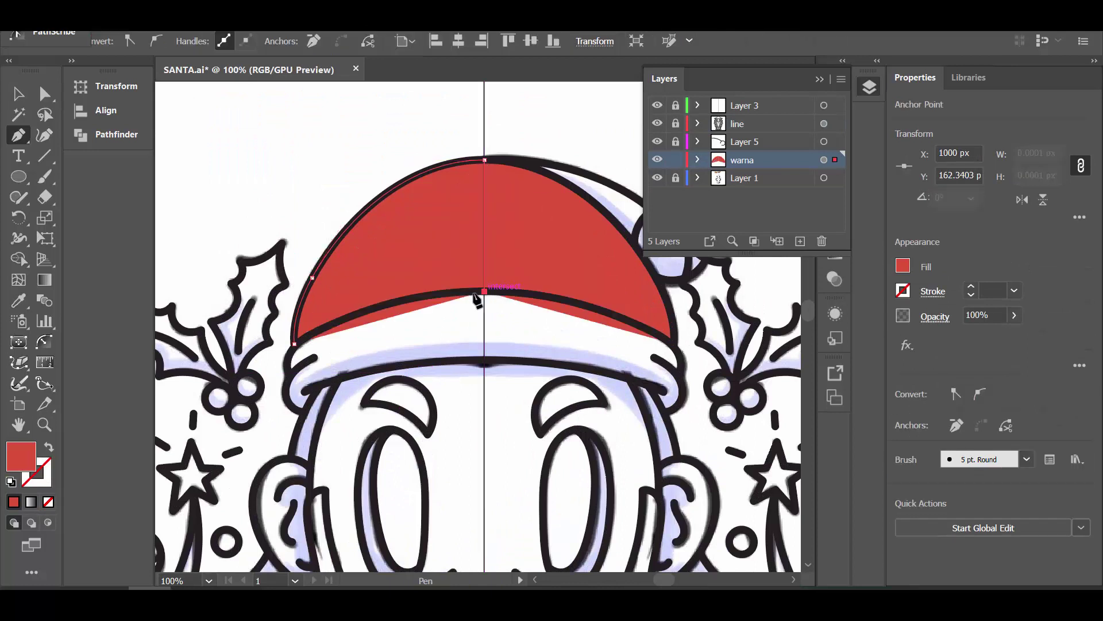
pyautogui.press('Escape')
# - Fill the hat brim with the palette beige
pyautogui.scroll(-2, 485, 268)
pyautogui.press('v')
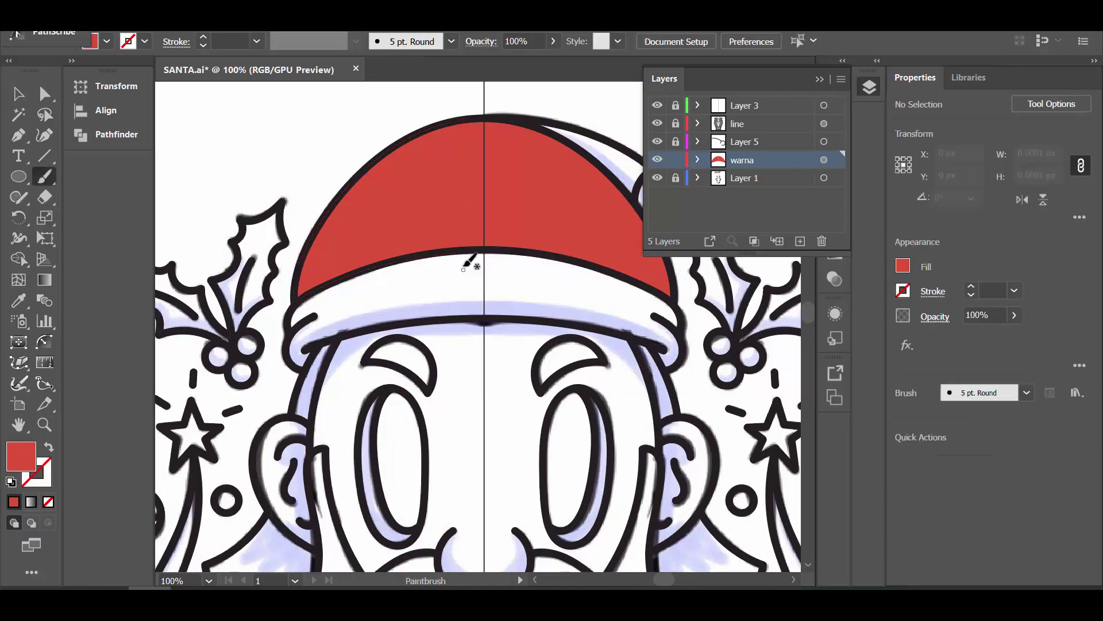
pyautogui.click(295, 315)
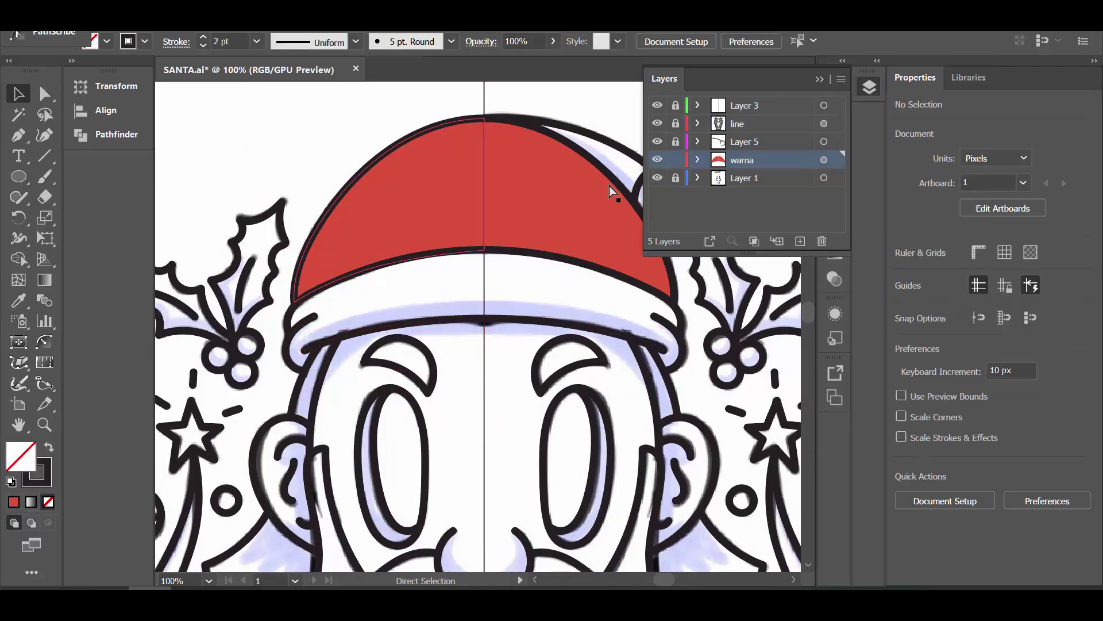
pyautogui.scroll(-4, 379, 299)
pyautogui.press('i')
pyautogui.click(331, 161)
pyautogui.scroll(4, 380, 299)
# - Adjust the curl at the brim's left end, then deselect and zoom out to the whole hat
pyautogui.press('a')
pyautogui.scroll(1, 398, 263)
pyautogui.click(453, 427)
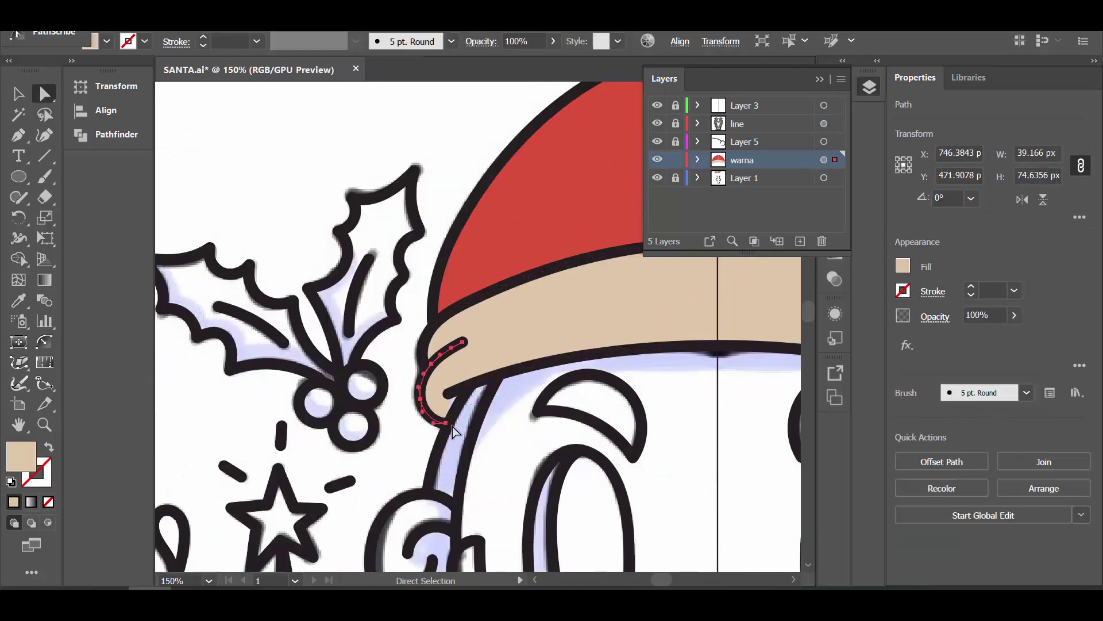
pyautogui.press('a')
pyautogui.hotkey('ctrl', 'shift', 'F9')
pyautogui.hotkey('ctrl', 'shift', 'a')
pyautogui.hotkey('ctrl', '-')
pyautogui.hotkey('ctrl', '-')
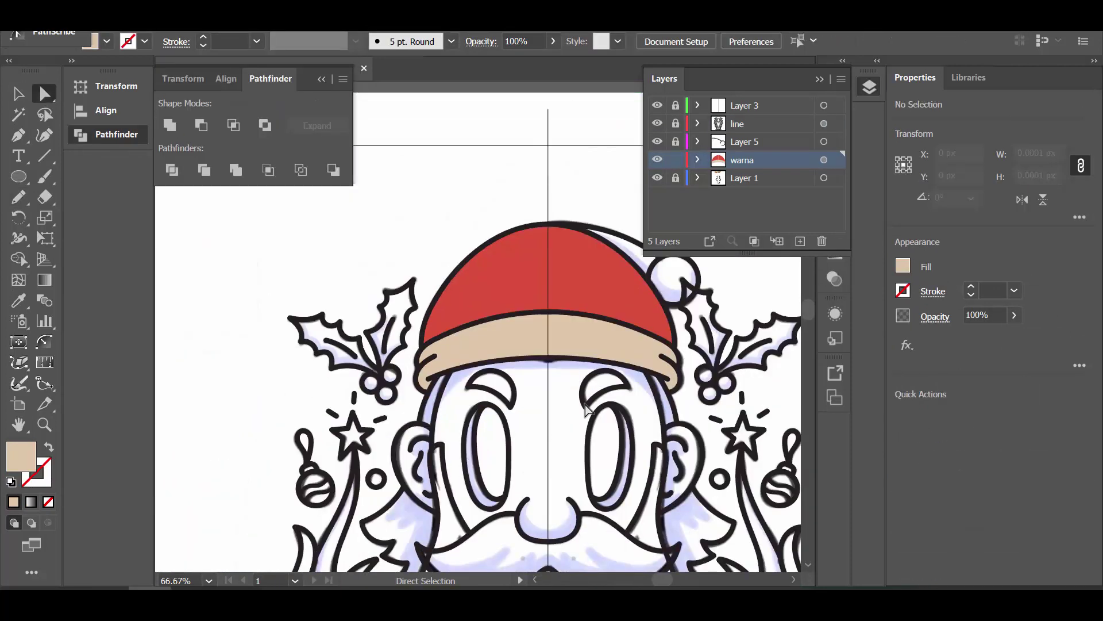
# - Create Layer 6 and paste a copy of the pom-pom circle into it
pyautogui.hotkey('ctrl', 'l')
pyautogui.click(675, 141)
pyautogui.press('v')
pyautogui.click(627, 336)
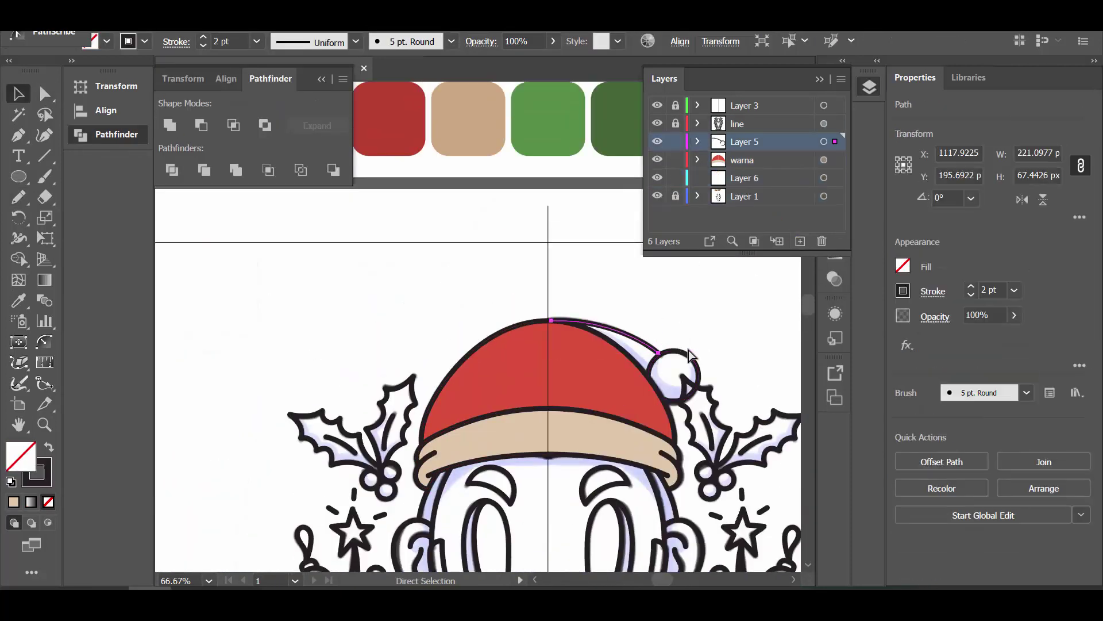
pyautogui.hotkey('ctrl', 'c')
pyautogui.moveTo(676, 141); pyautogui.dragTo(675, 160)
pyautogui.click(741, 177)
pyautogui.hotkey('ctrl', 'f')
# - Fill the gap between the hat tip and pom-pom with red, then relock the layers
pyautogui.press('i')
pyautogui.click(623, 423)
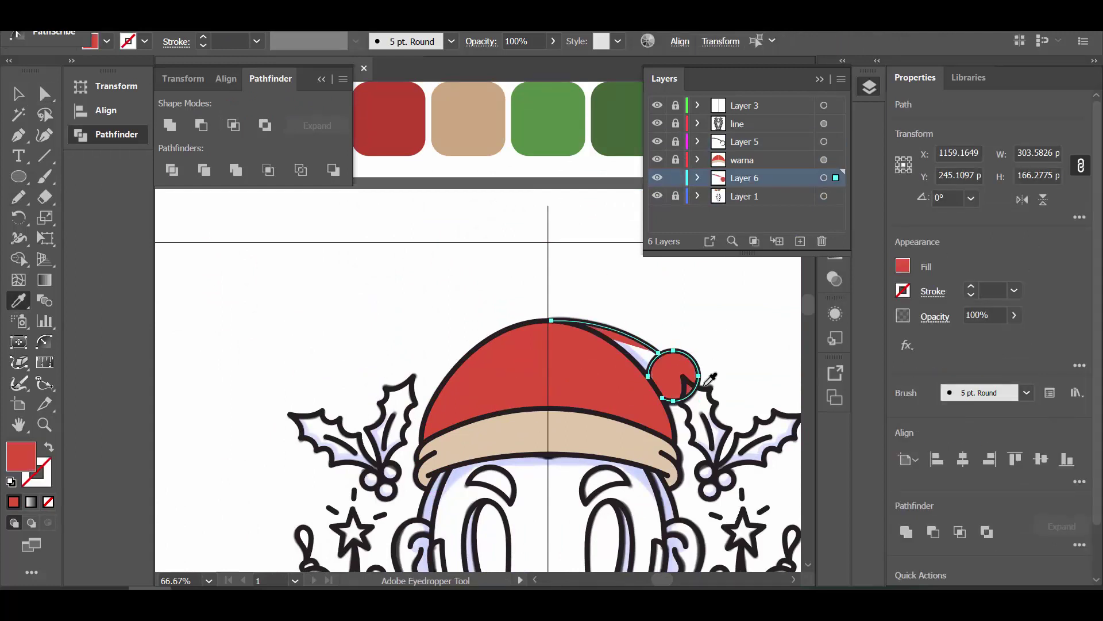
pyautogui.hotkey('ctrl', '+')
pyautogui.hotkey('ctrl', '+')
pyautogui.hotkey('ctrl', '+')
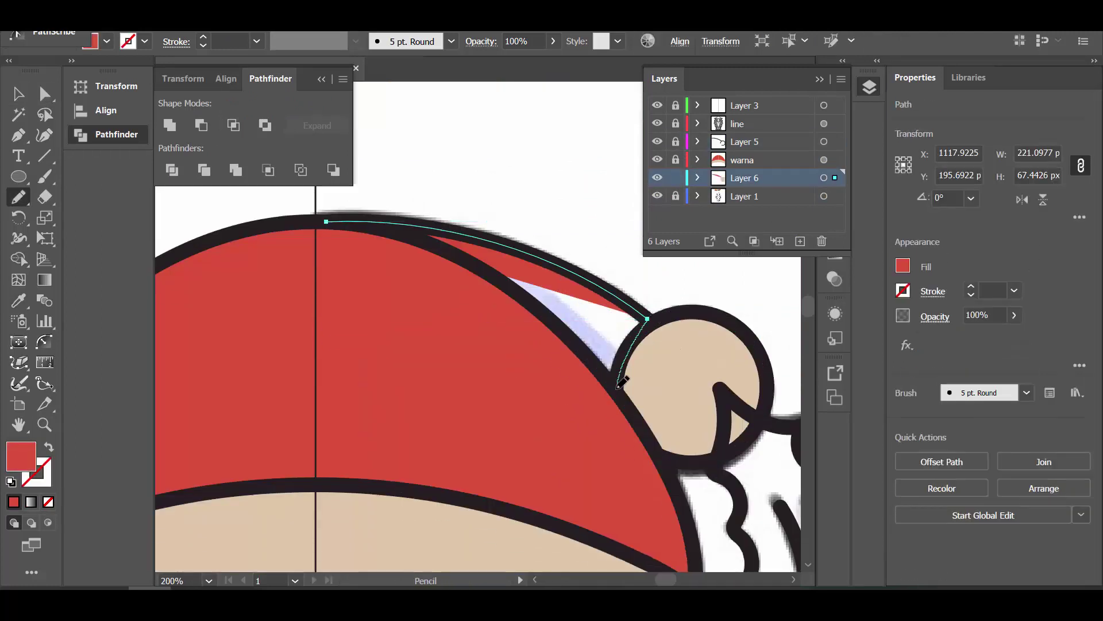
pyautogui.moveTo(621, 382); pyautogui.dragTo(619, 384)
pyautogui.hotkey('ctrl', '-')
pyautogui.hotkey('ctrl', '-')
pyautogui.hotkey('ctrl', '-')
pyautogui.hotkey('ctrl', '-')
pyautogui.click(675, 177)
pyautogui.click(675, 123)
pyautogui.click(675, 160)
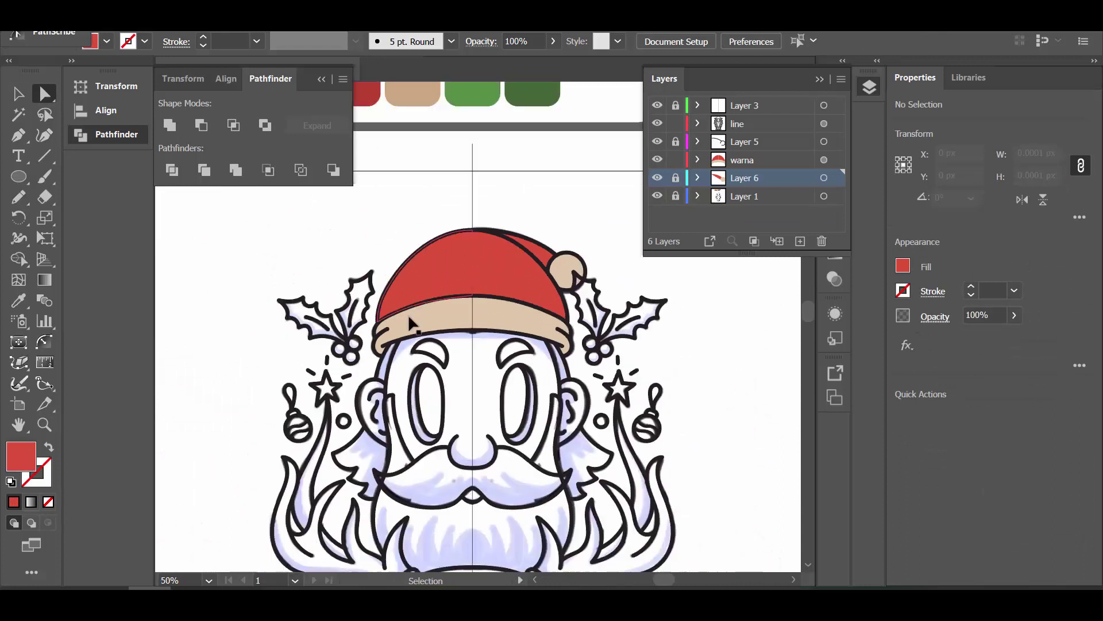
# - Recolour the hat brim fill to light cream #F4E9DF
pyautogui.press('v')
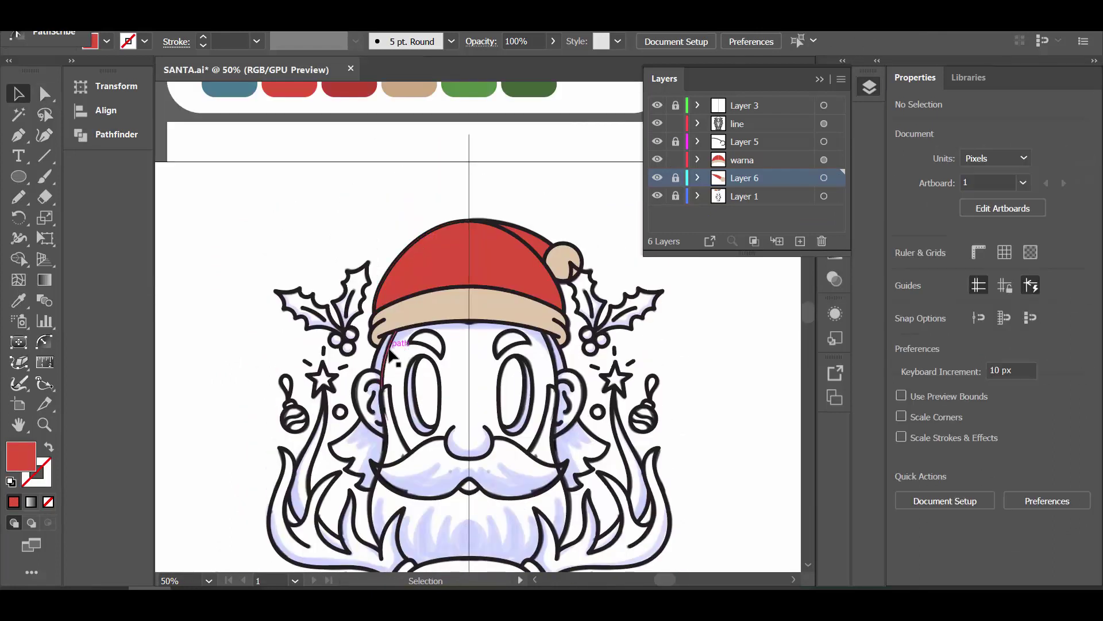
pyautogui.scroll(-3, 389, 351)
pyautogui.click(393, 297)
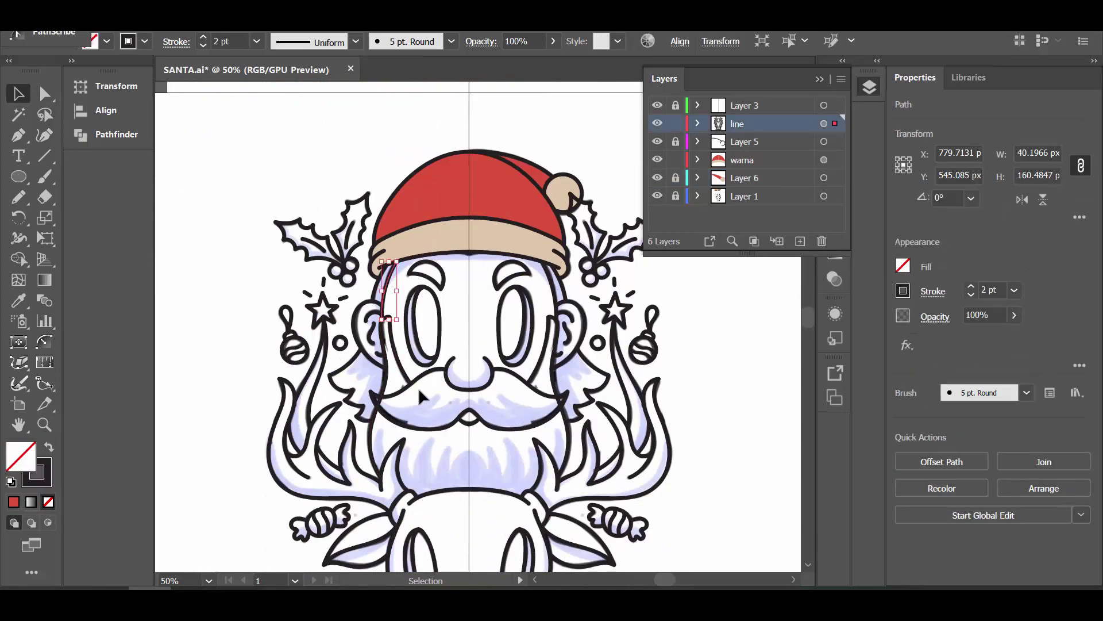
pyautogui.click(451, 248)
pyautogui.hotkey('ctrl', '+')
pyautogui.doubleClick(21, 455)
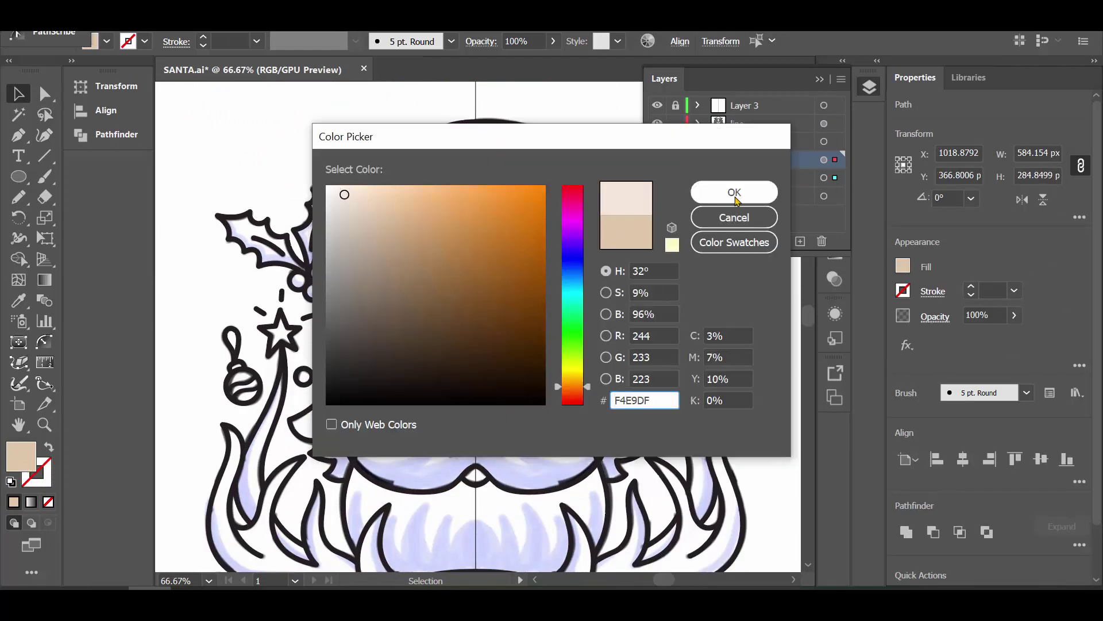
pyautogui.click(731, 190)
pyautogui.hotkey('ctrl', 'shift', 'a')
# - Lock the line layer and Pen-trace Santa's face fill around the cheek and nose
pyautogui.click(366, 304)
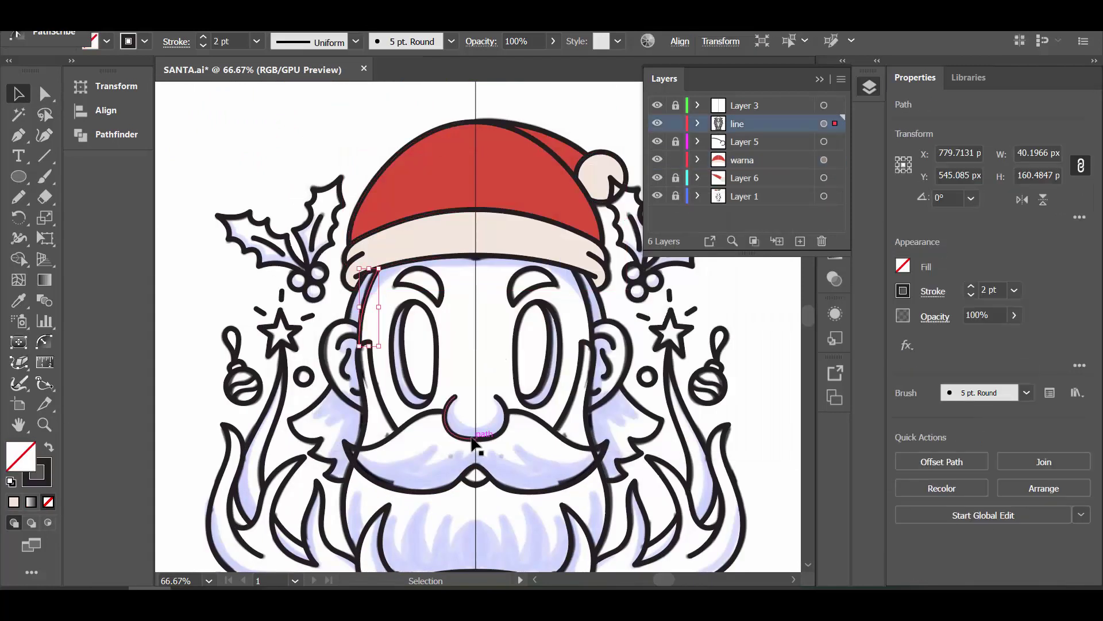
pyautogui.click(676, 123)
pyautogui.hotkey('ctrl', '1')
pyautogui.press('p')
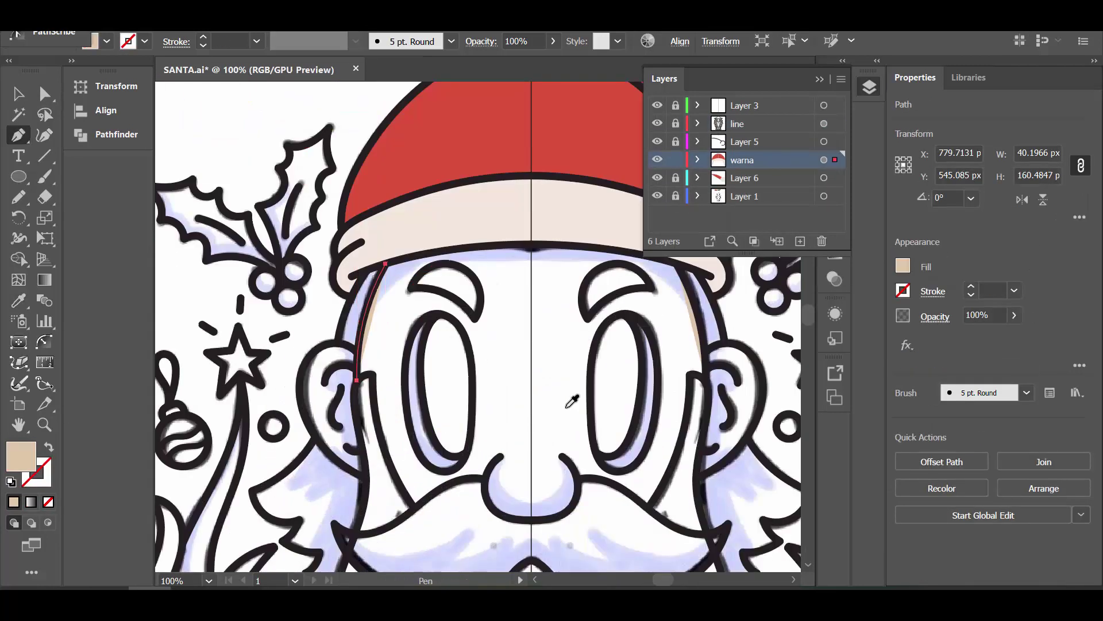
pyautogui.click(386, 264)
pyautogui.moveTo(532, 245); pyautogui.dragTo(601, 250)
pyautogui.scroll(3, 538, 520)
pyautogui.moveTo(534, 490); pyautogui.dragTo(494, 490)
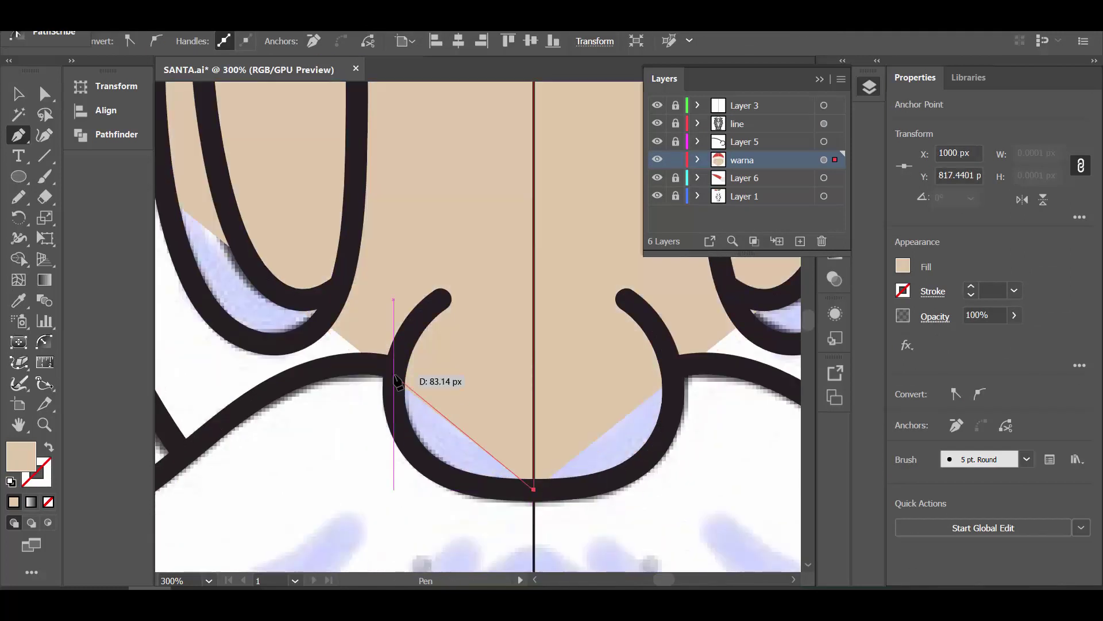
pyautogui.moveTo(394, 375)
pyautogui.mouseDown()
pyautogui.moveTo(393, 356)
pyautogui.moveTo(299, 347)
pyautogui.mouseUp()
pyautogui.scroll(-2, 299, 347)
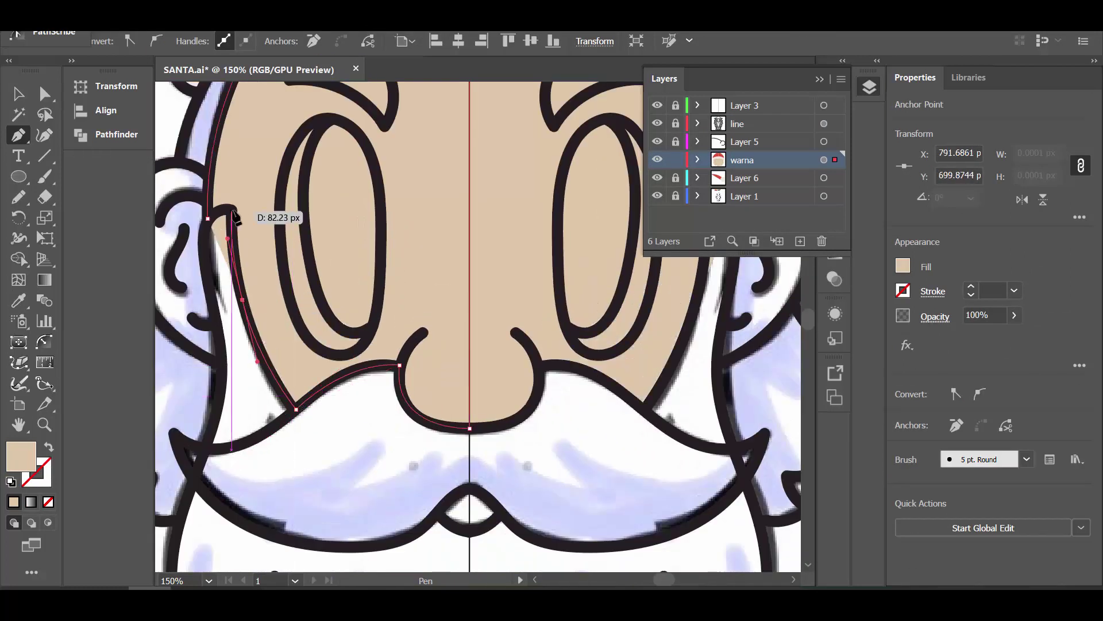
pyautogui.scroll(1, 223, 216)
# - Unlock the line layer and cut the moustache outline at the beard edge
pyautogui.press('v')
pyautogui.hotkey('ctrl', 'shift', 'a')
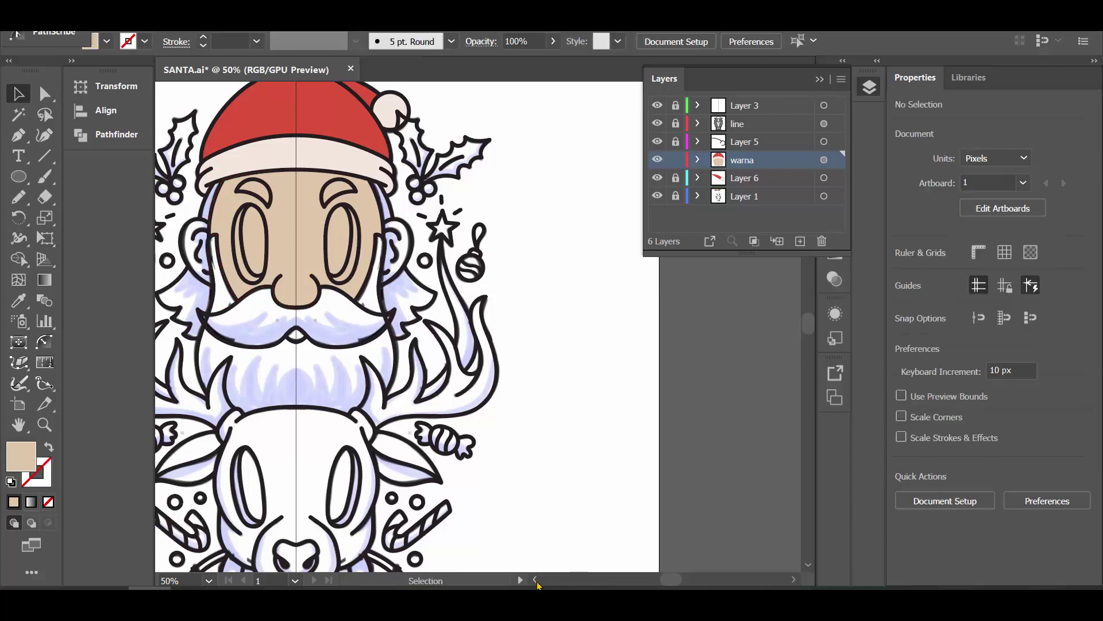
pyautogui.hotkey('ctrl', '1')
pyautogui.click(675, 123)
pyautogui.hotkey('ctrl', '=')
pyautogui.click(345, 389)
pyautogui.press('c')
pyautogui.click(293, 362)
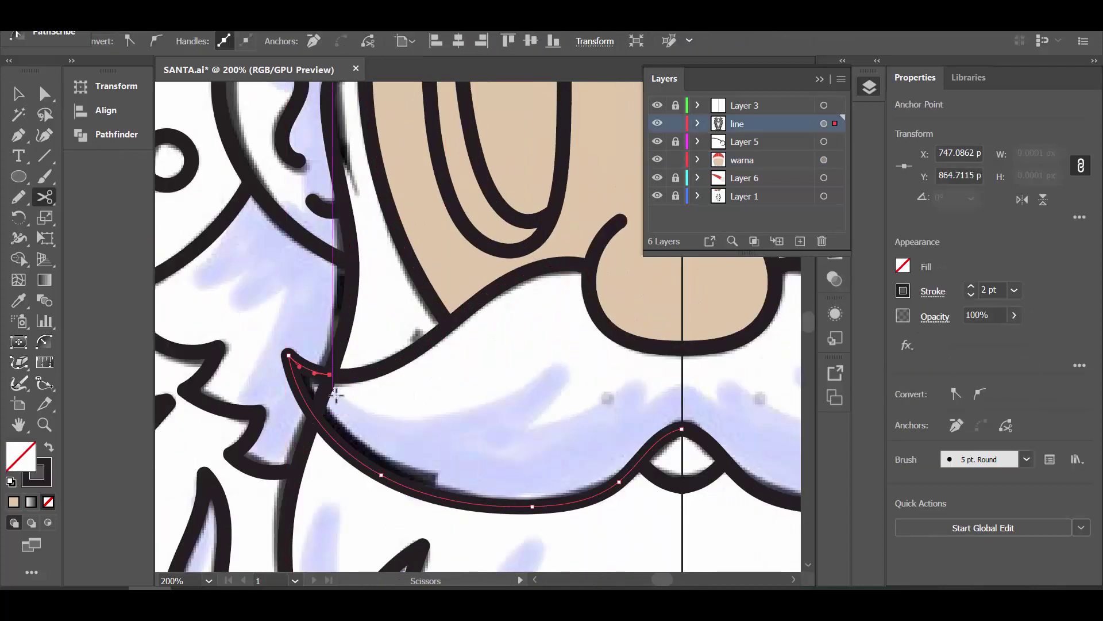
pyautogui.hotkey('ctrl', '0')
# - Sample the light cream brim colour for the beard fill
pyautogui.click(482, 491)
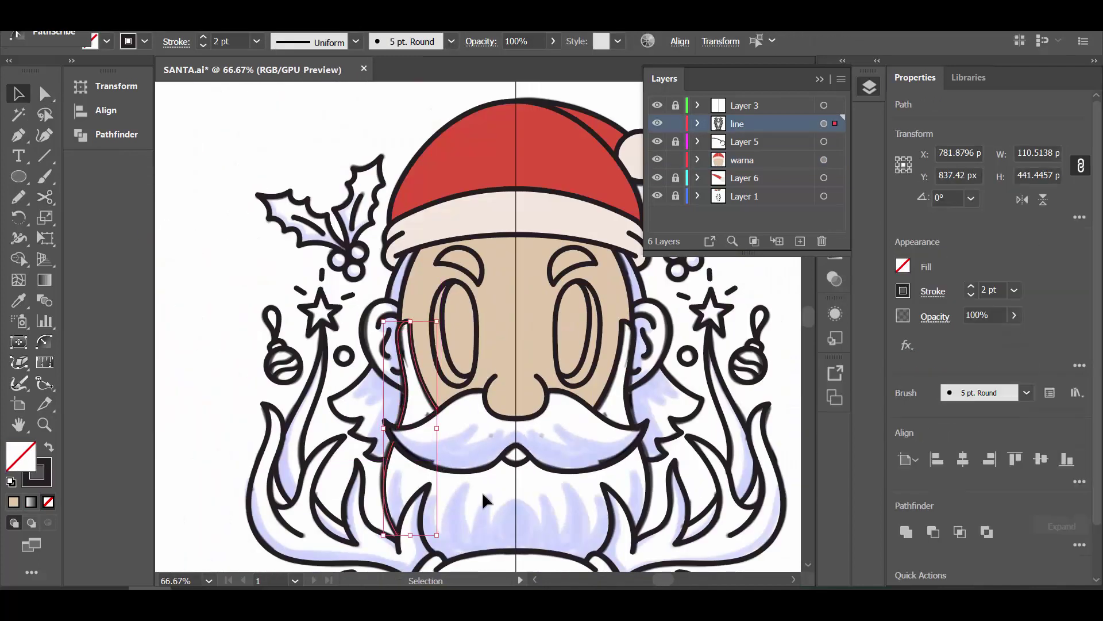
pyautogui.press('i')
pyautogui.click(482, 491)
pyautogui.hotkey('ctrl', '=')
pyautogui.hotkey('ctrl', '=')
pyautogui.hotkey('ctrl', '=')
pyautogui.scroll(-2, 647, 363)
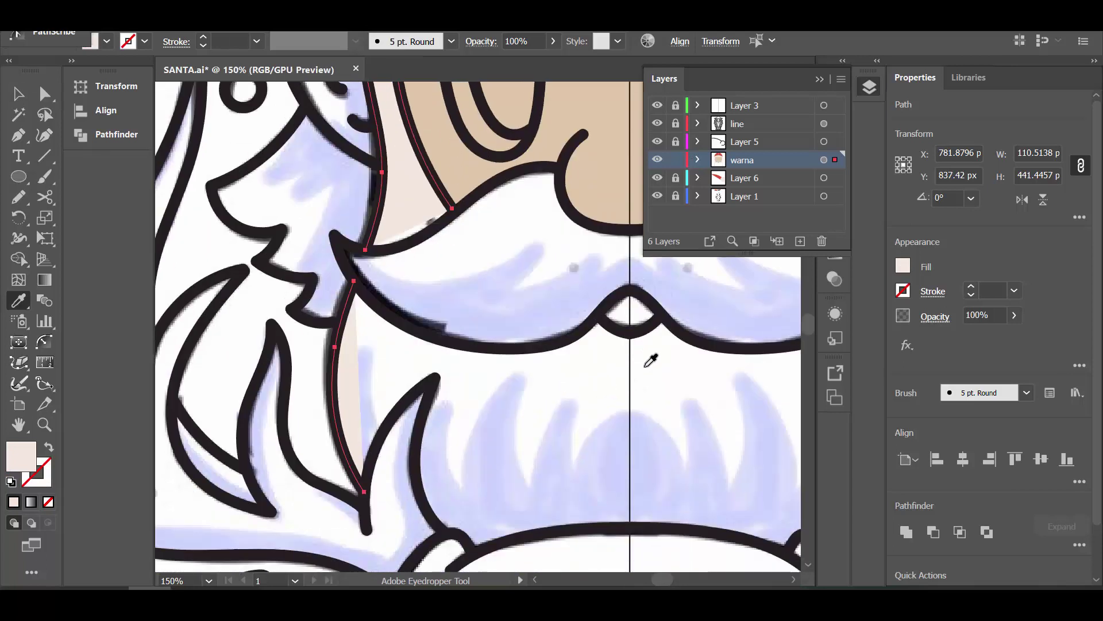
# - Pen-trace and close a cream fill shape along the moustache and beard tip
pyautogui.press('p')
pyautogui.moveTo(442, 530); pyautogui.dragTo(495, 572)
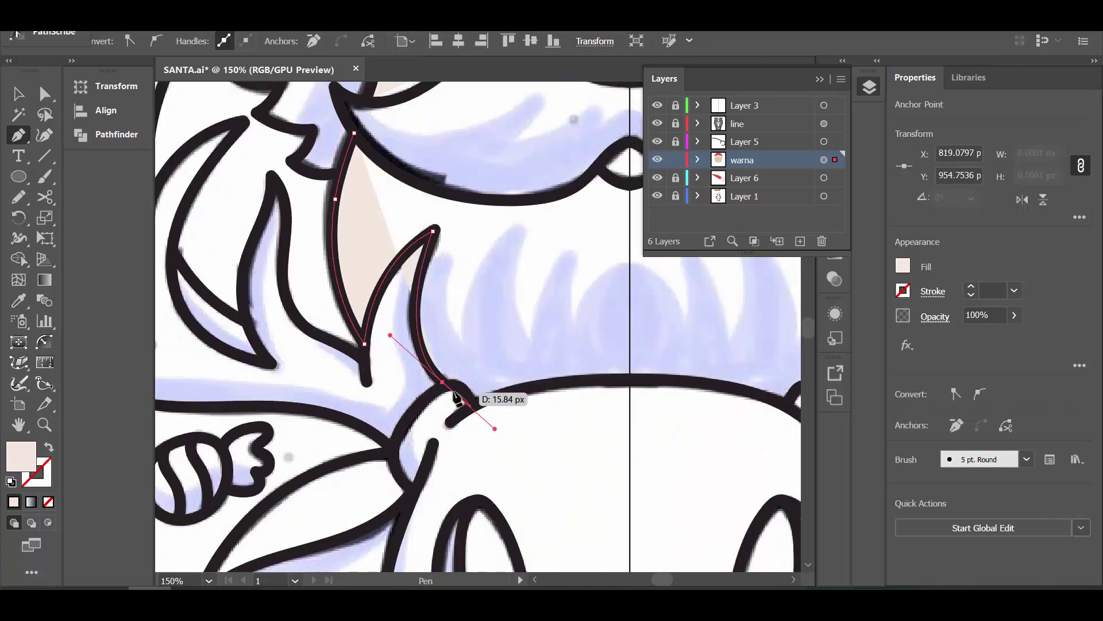
pyautogui.click(630, 380)
pyautogui.scroll(-4, 630, 379)
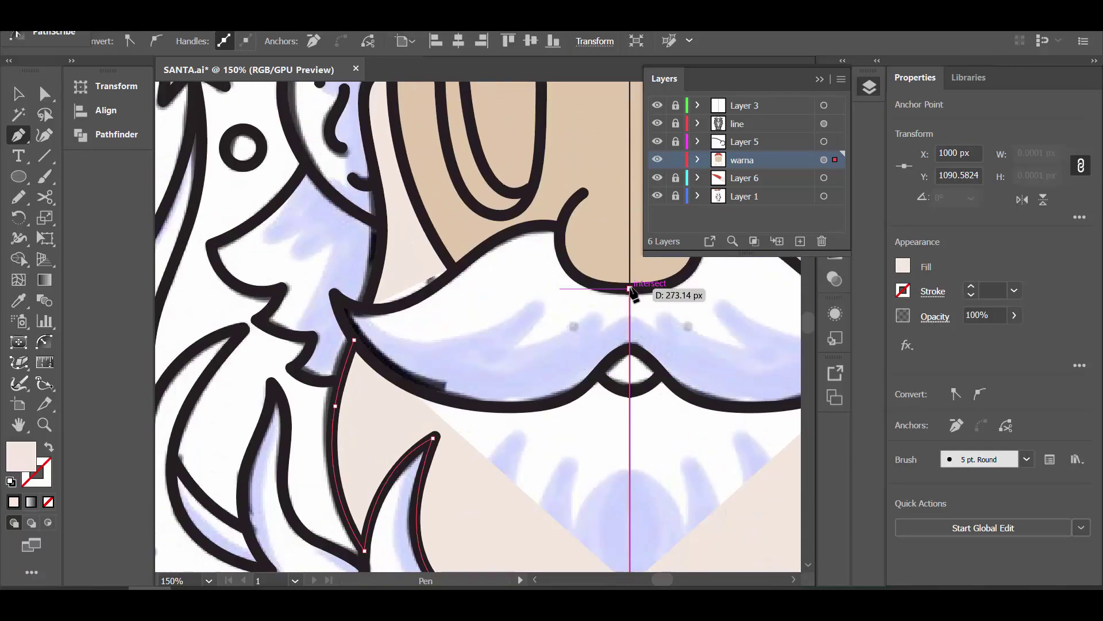
pyautogui.moveTo(560, 226); pyautogui.dragTo(566, 154)
pyautogui.click(561, 225)
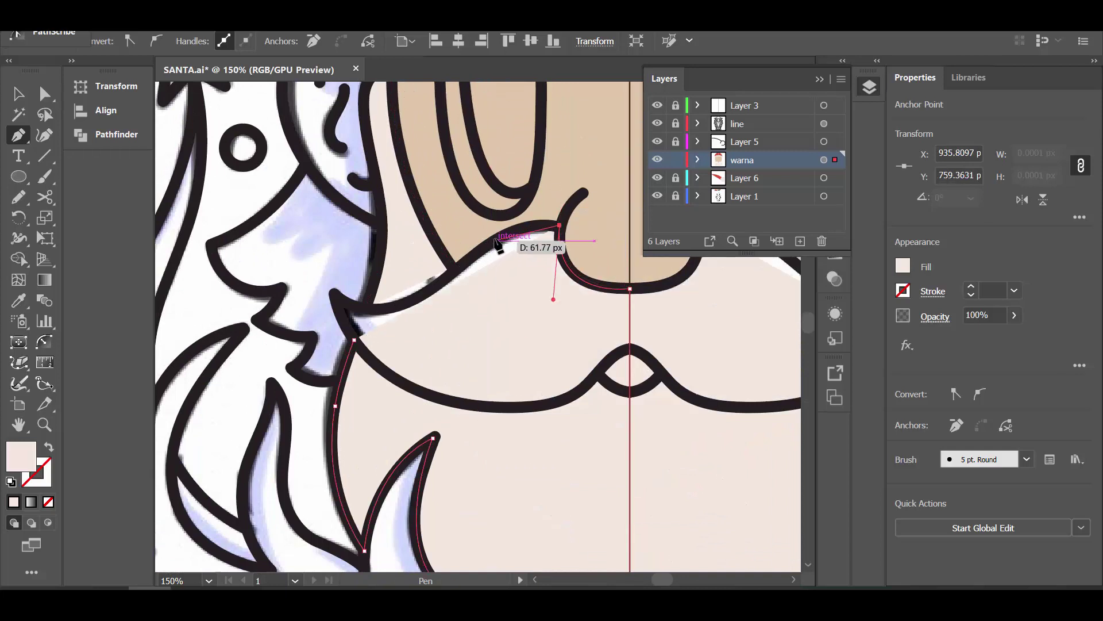
pyautogui.click(456, 268)
pyautogui.scroll(3, 456, 269)
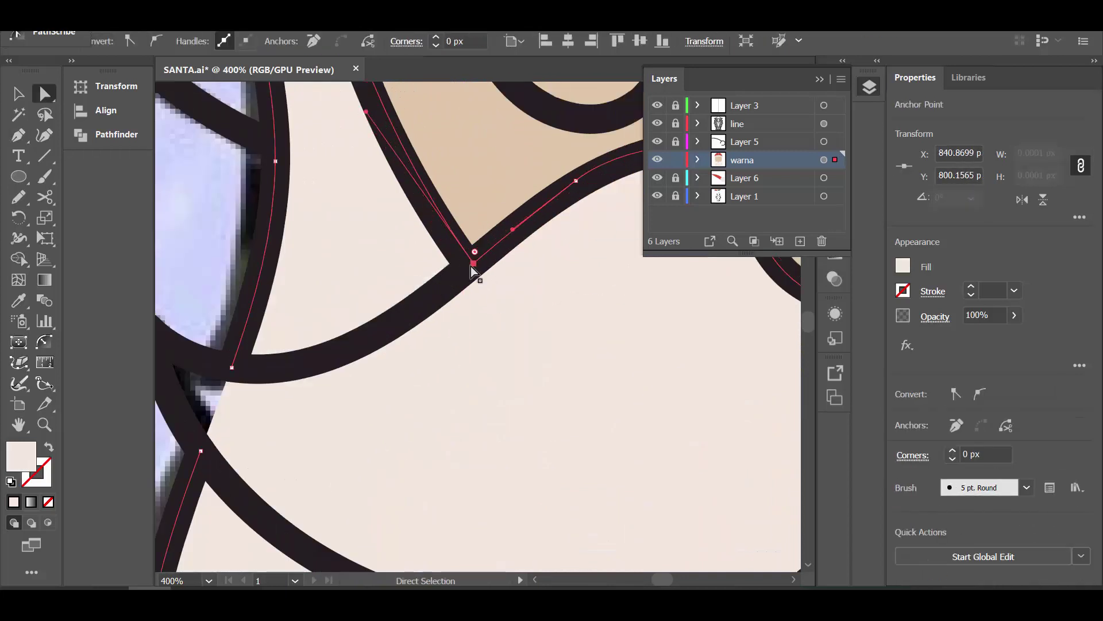
# - Extend the moustache fill shape down from below the nose
pyautogui.hotkey('ctrl', '1')
pyautogui.press('v')
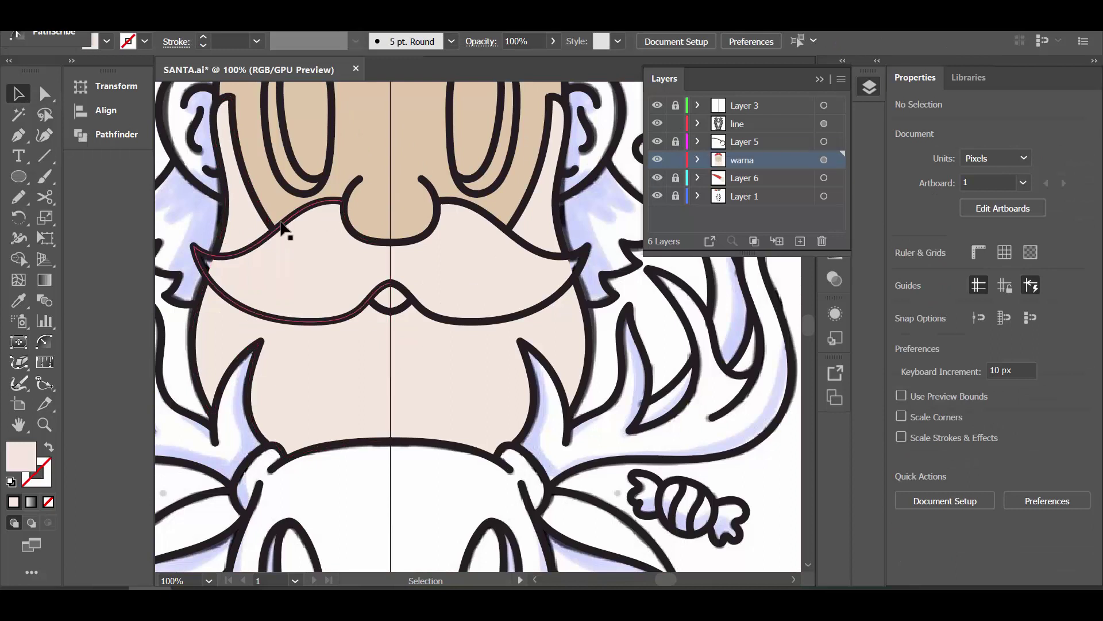
pyautogui.click(282, 229)
pyautogui.click(300, 266)
pyautogui.click(320, 217)
pyautogui.press('p')
pyautogui.hotkey('ctrl', '=')
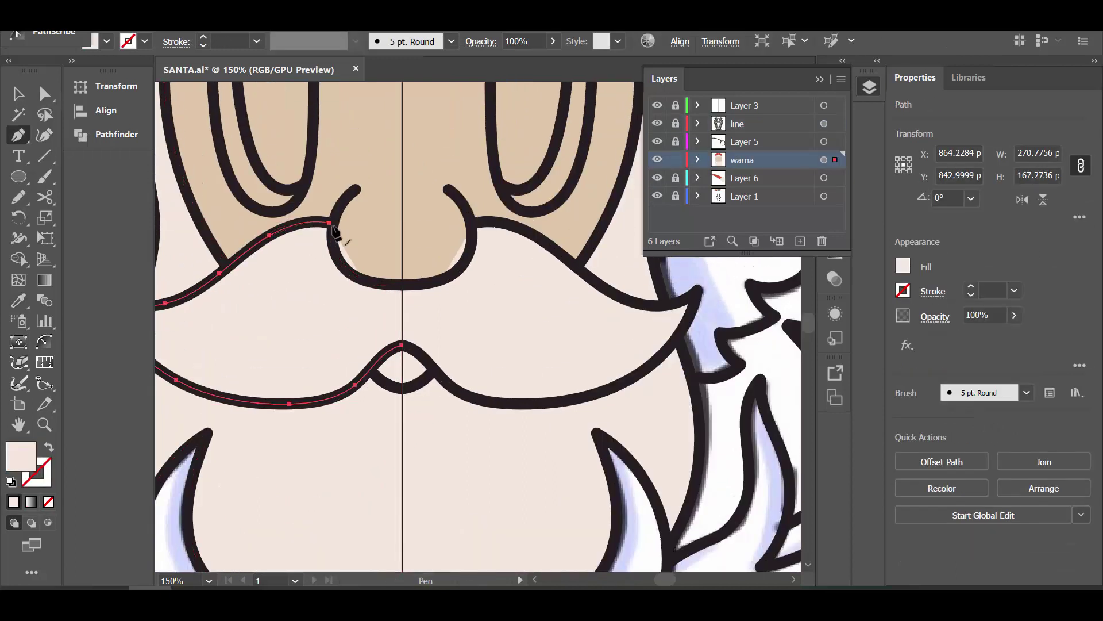
pyautogui.click(330, 223)
pyautogui.click(373, 288)
pyautogui.press('Escape')
pyautogui.hotkey('ctrl', '0')
pyautogui.hotkey('ctrl', 'shift', 'a')
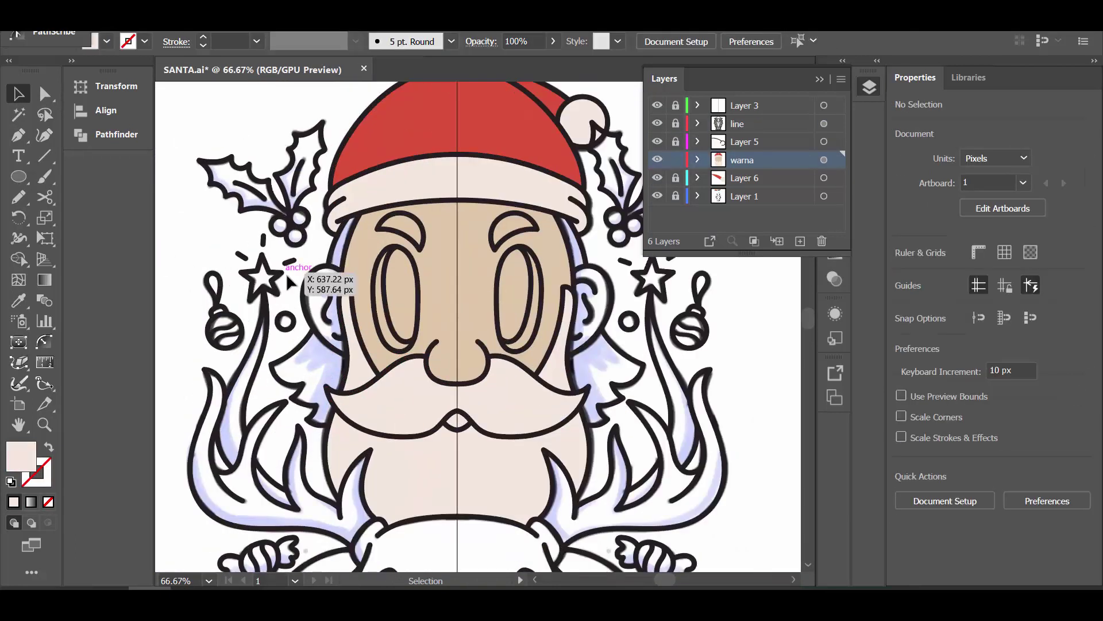
pyautogui.scroll(3, 291, 276)
# - Lock the line art layer and fill Santa's left ear with the beige skin colour
pyautogui.press('a')
pyautogui.click(340, 371)
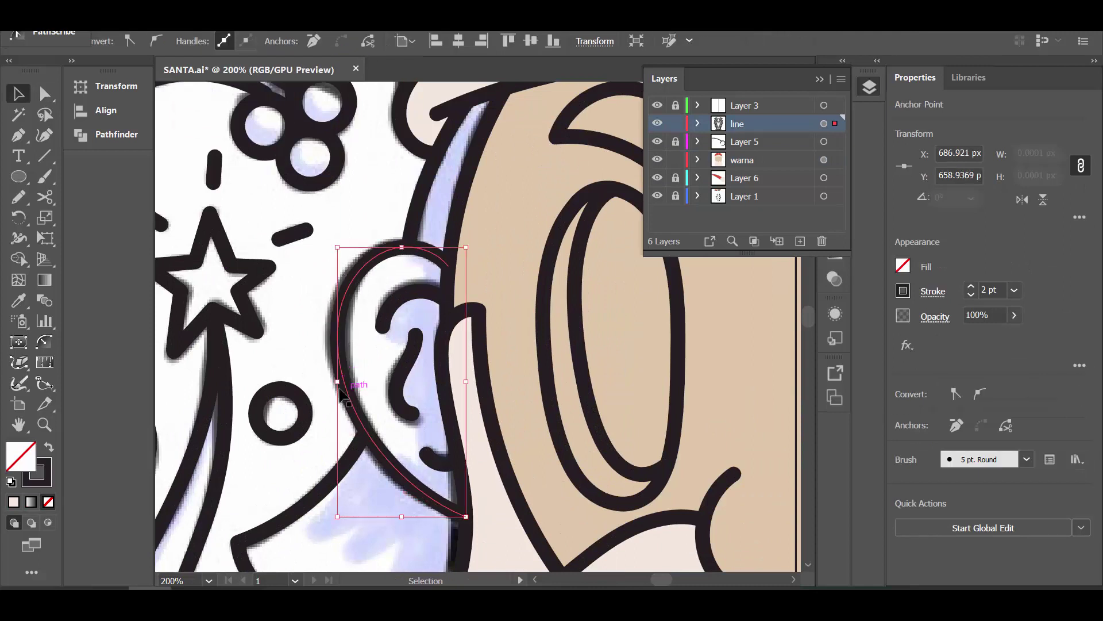
pyautogui.click(364, 308)
pyautogui.click(675, 123)
pyautogui.press('i')
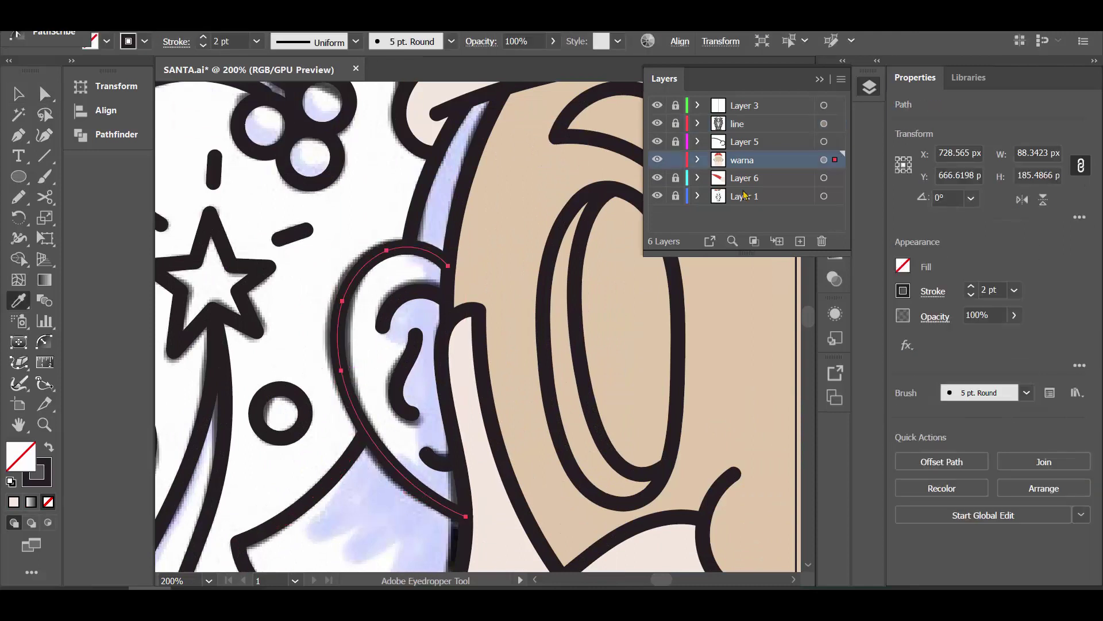
pyautogui.click(477, 406)
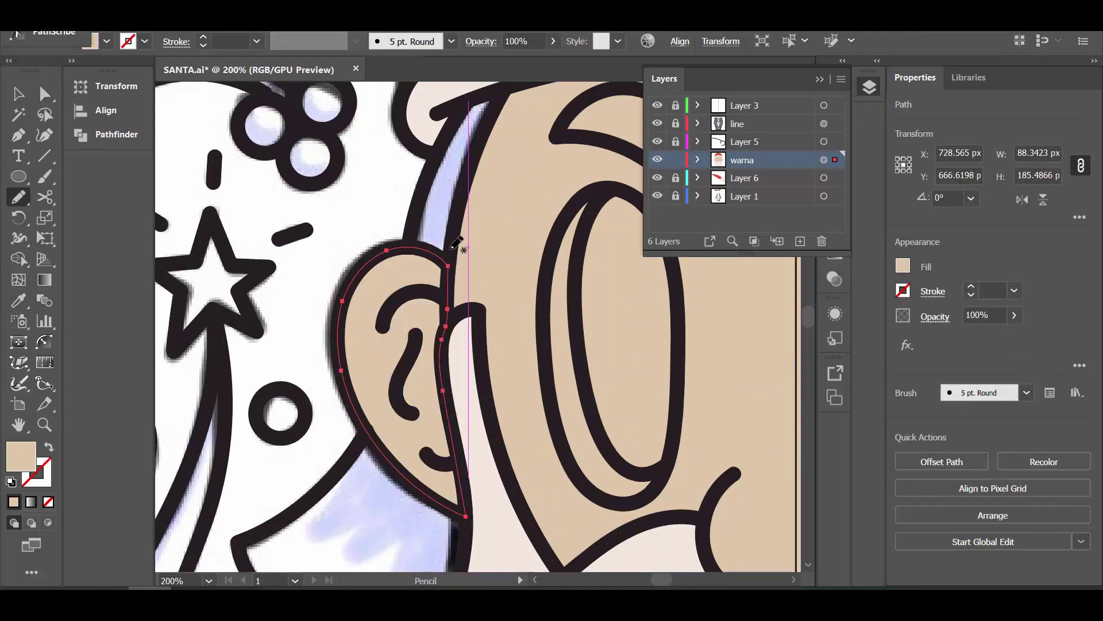
# - Fill the side beard beside the ear light cream and extend its edge up past the ear
pyautogui.hotkey('ctrl', '1')
pyautogui.hotkey('ctrl', 'shift', 'a')
pyautogui.press('v')
pyautogui.click(542, 296)
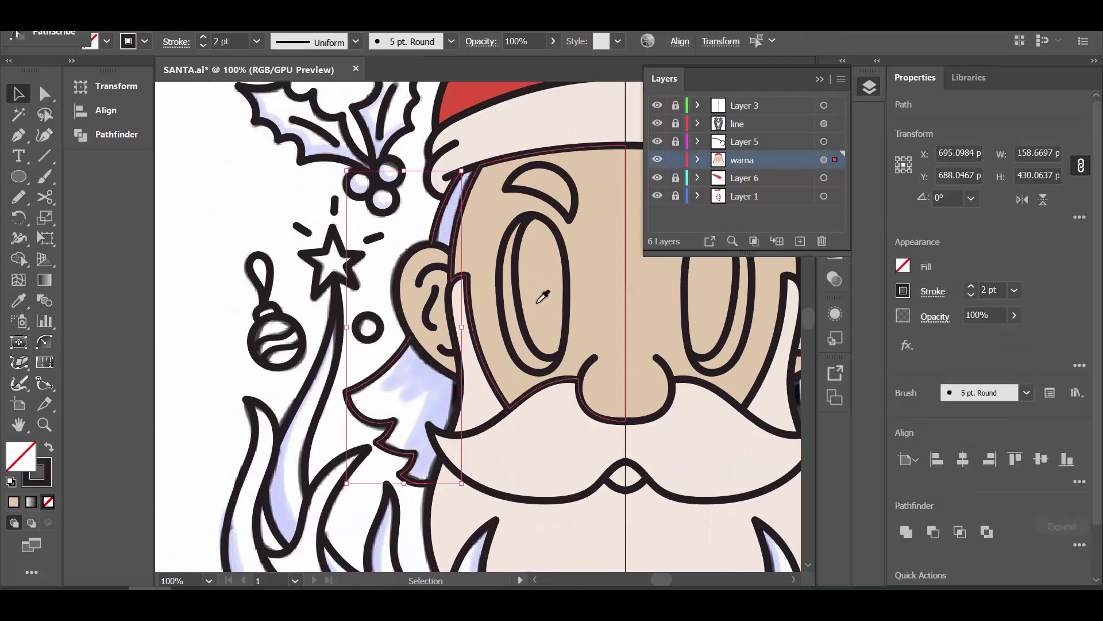
pyautogui.press('i')
pyautogui.click(543, 296)
pyautogui.hotkey('ctrl', '+')
pyautogui.moveTo(379, 319); pyautogui.dragTo(409, 183)
# - Nudge a point on the beard outline into place so the edge fits
pyautogui.hotkey('ctrl', '-')
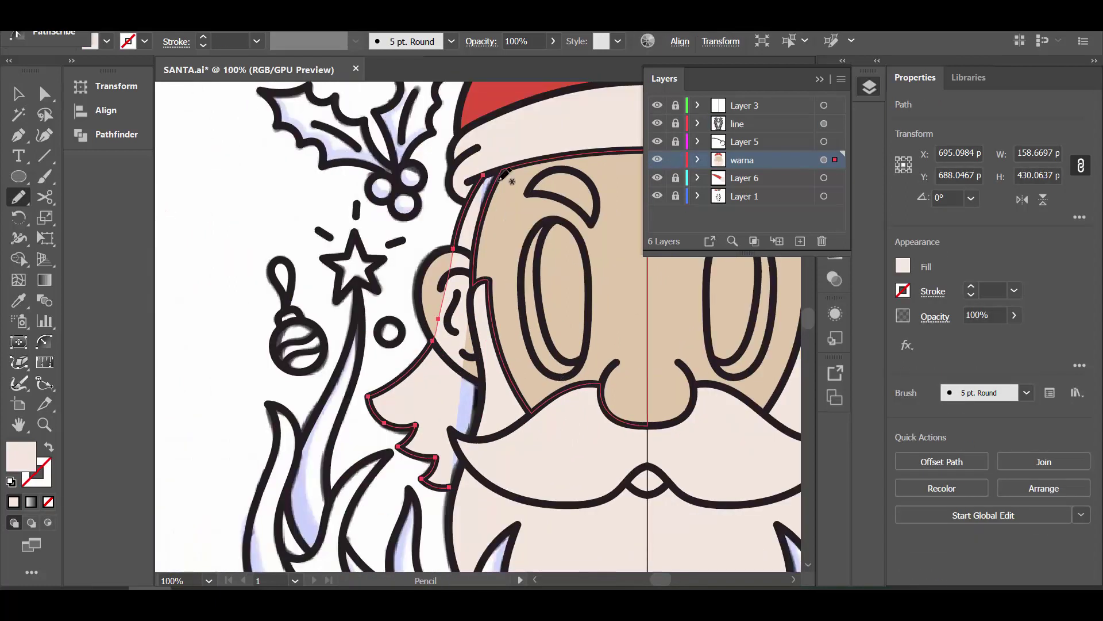
pyautogui.hotkey('ctrl', 'shift', 'a')
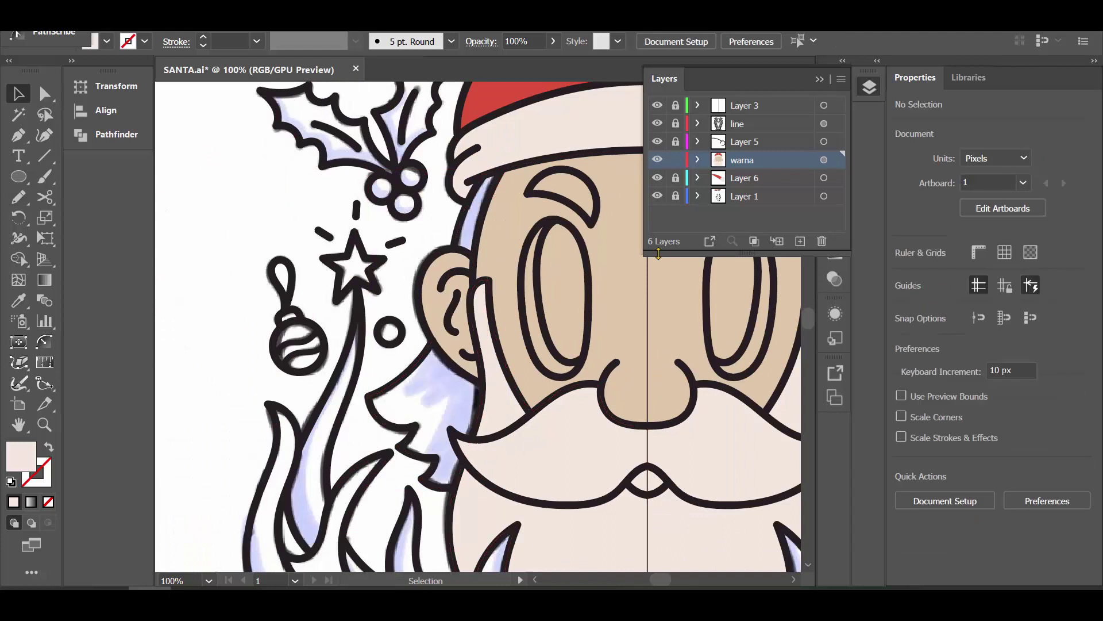
pyautogui.hotkey('ctrl', '+')
pyautogui.press('a')
pyautogui.click(477, 425)
pyautogui.hotkey('ctrl', 'shift', 'a')
pyautogui.hotkey('ctrl', '+')
pyautogui.moveTo(456, 255); pyautogui.dragTo(456, 258)
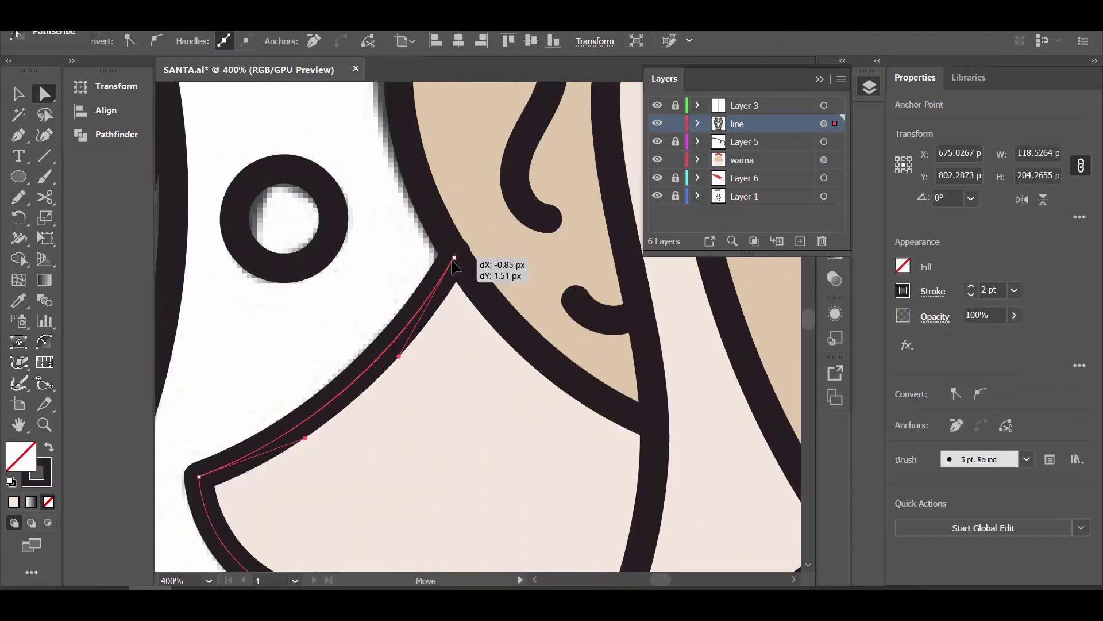
pyautogui.hotkey('ctrl', 'shift', 'a')
pyautogui.press('v')
pyautogui.hotkey('ctrl', '-')
pyautogui.hotkey('ctrl', '-')
pyautogui.hotkey('ctrl', '-')
# - Sample the face colour and apply the light fill to Santa's face shape
pyautogui.click(486, 352)
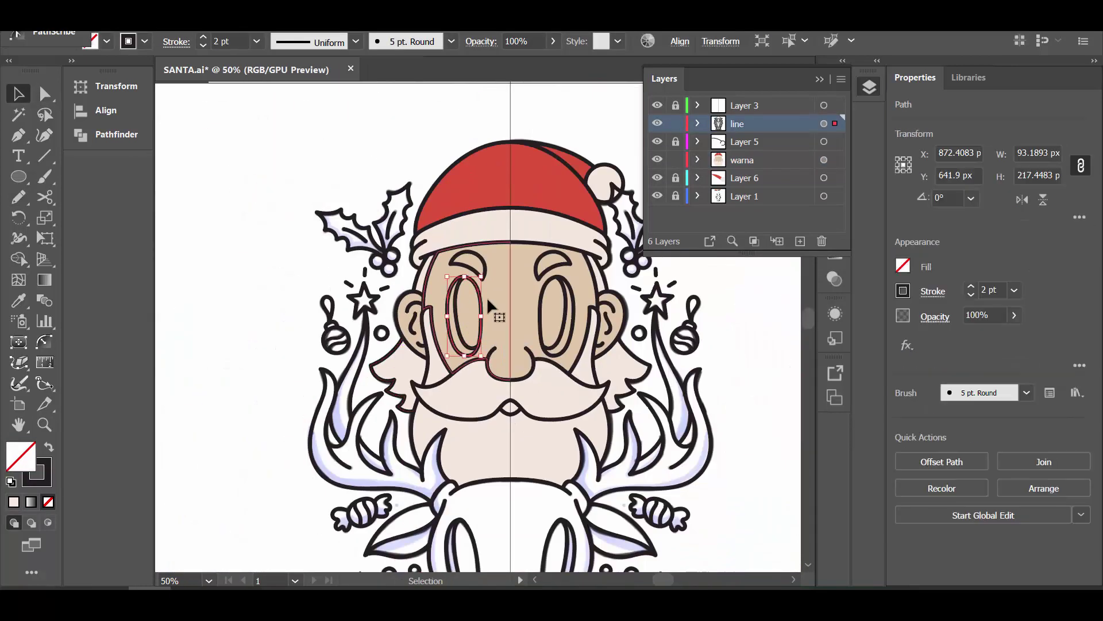
pyautogui.hotkey('ctrl', 'shift', 'a')
pyautogui.click(471, 318)
pyautogui.press('i')
pyautogui.click(472, 310)
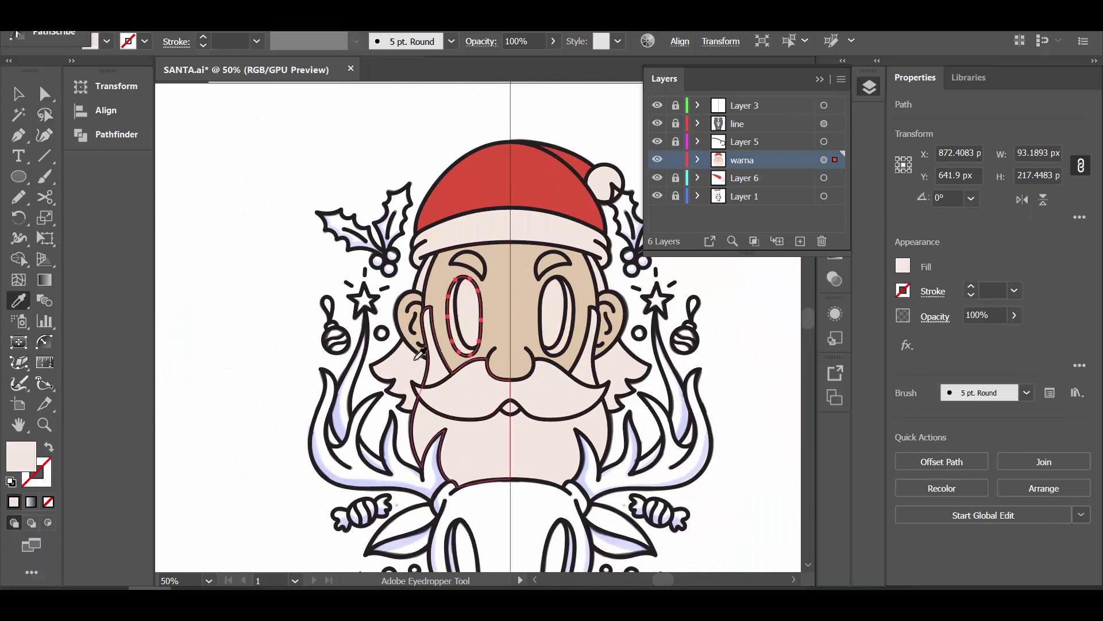
pyautogui.hotkey('ctrl', 'shift', 'a')
pyautogui.press('v')
pyautogui.hotkey('ctrl', '-')
# - Select Santa's eye ellipses and undo the beige refill applied to them
pyautogui.click(428, 414)
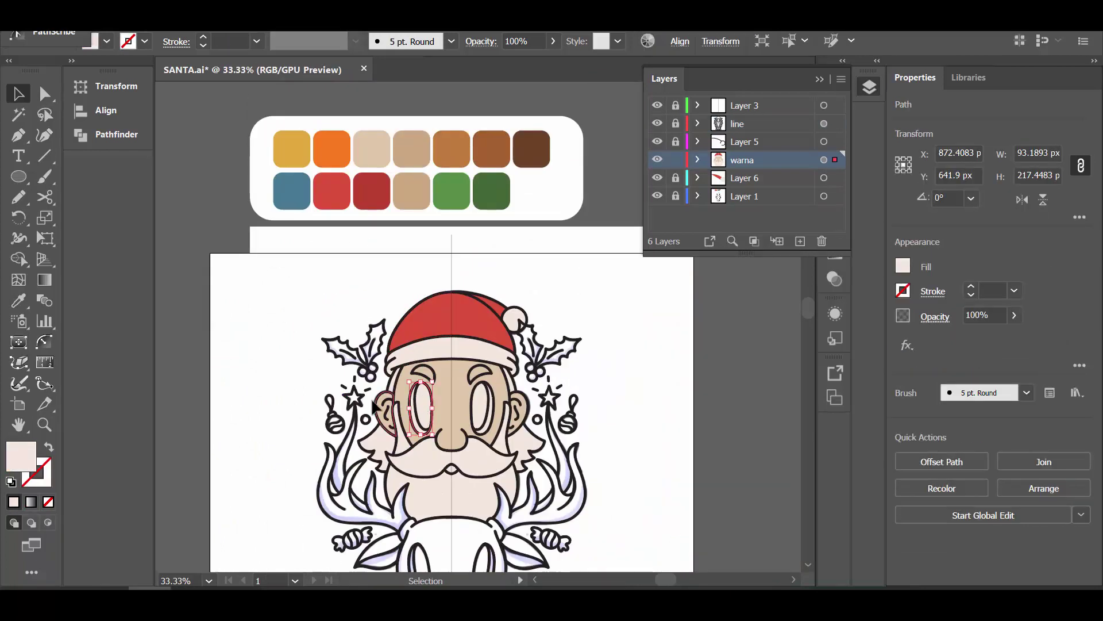
pyautogui.hotkey('ctrl', 'shift', 'a')
pyautogui.hotkey('ctrl', '+')
pyautogui.click(467, 445)
pyautogui.hotkey('ctrl', '-')
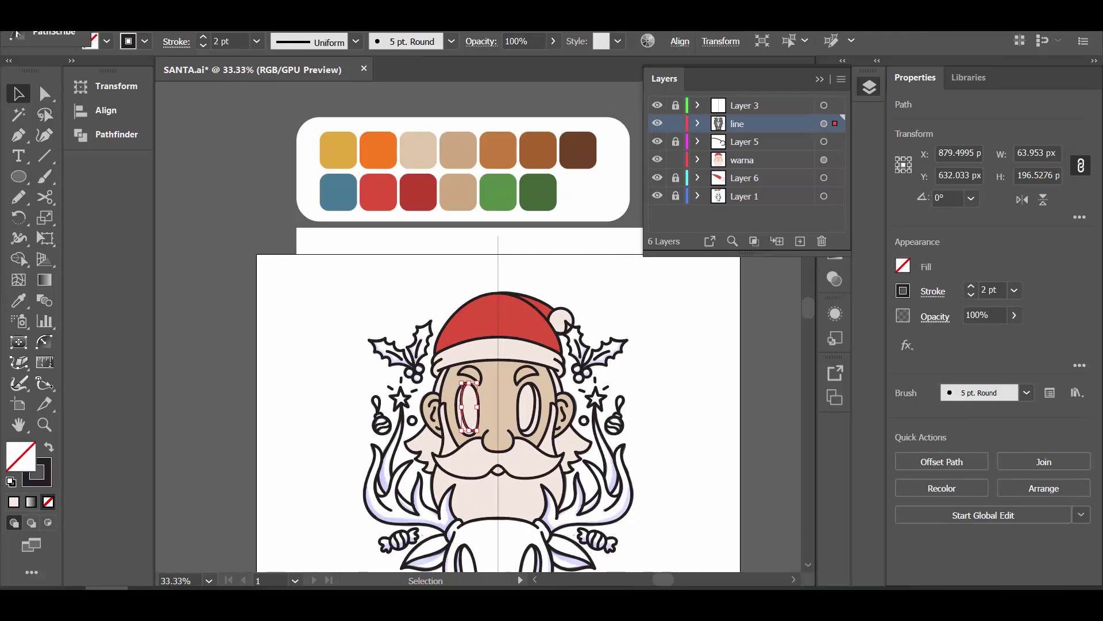
pyautogui.hotkey('ctrl', '+')
pyautogui.hotkey('ctrl', '+')
pyautogui.hotkey('ctrl', '+')
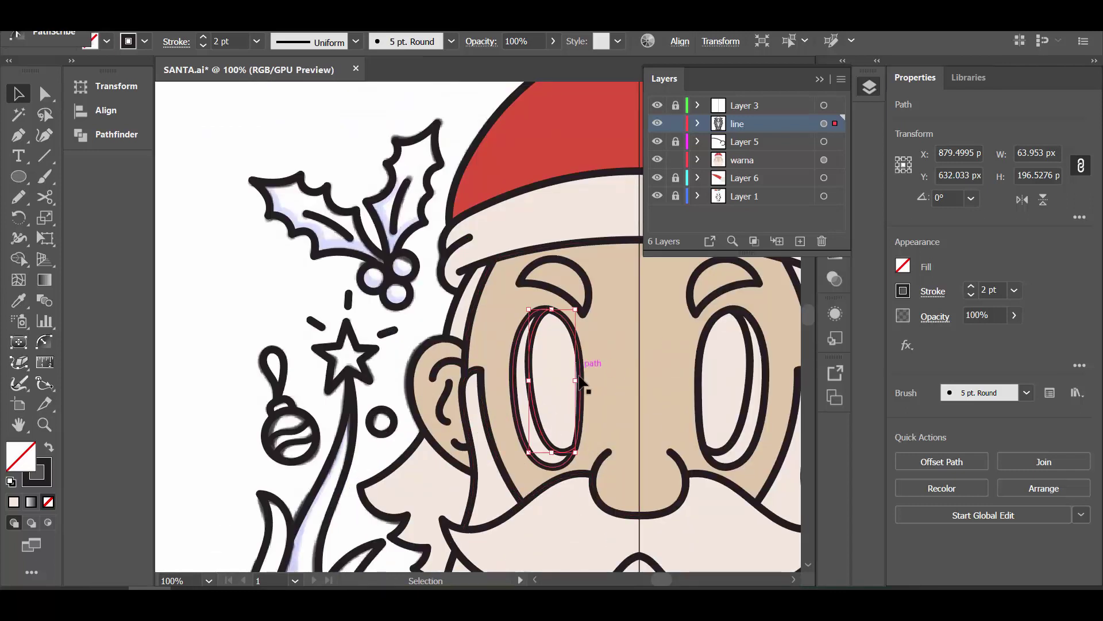
pyautogui.click(552, 276)
pyautogui.press('i')
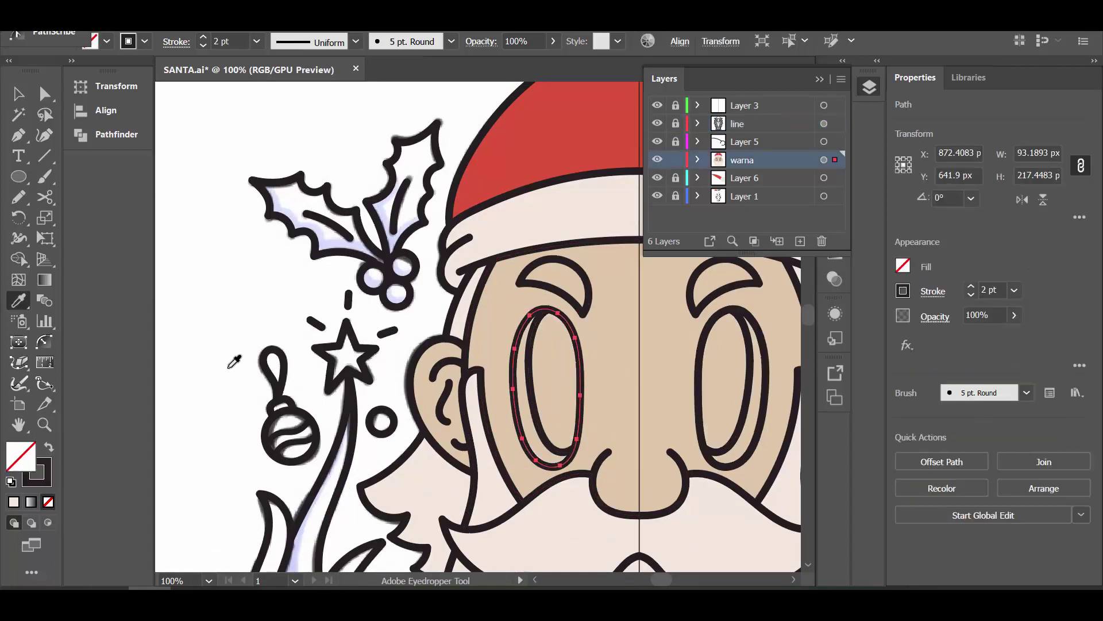
pyautogui.hotkey('ctrl', 'z')
# - Draw a darker beige shadow shape around the left eye, keeping the dark inner ellipse
pyautogui.press('a')
pyautogui.click(546, 396)
pyautogui.hotkey('ctrl', '-')
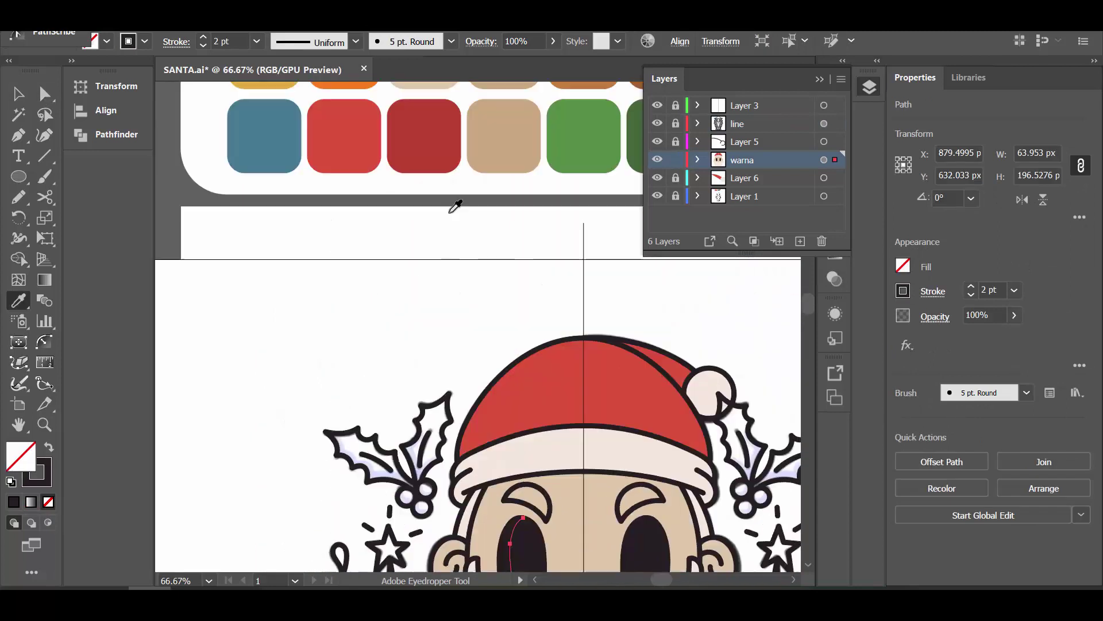
pyautogui.click(505, 135)
pyautogui.hotkey('ctrl', '+')
pyautogui.press('n')
pyautogui.moveTo(518, 324); pyautogui.dragTo(544, 448)
pyautogui.press('a')
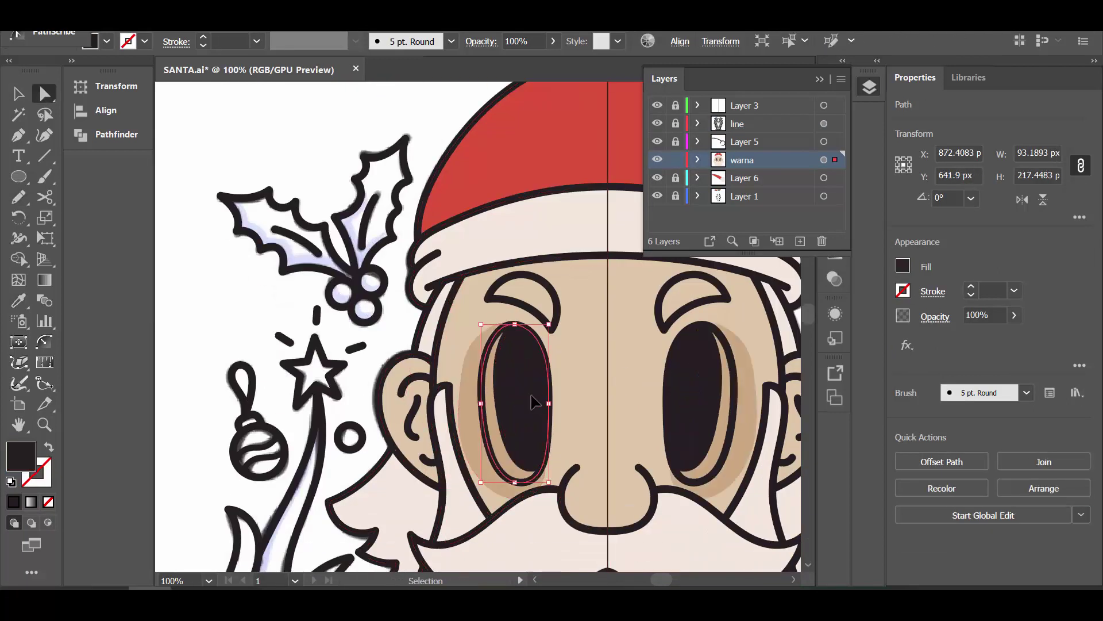
pyautogui.click(547, 402)
pyautogui.click(107, 134)
# - Hide and reshow the colour layer to check the face line art
pyautogui.press('v')
pyautogui.hotkey('ctrl', 'shift', 'a')
pyautogui.scroll(1, 563, 339)
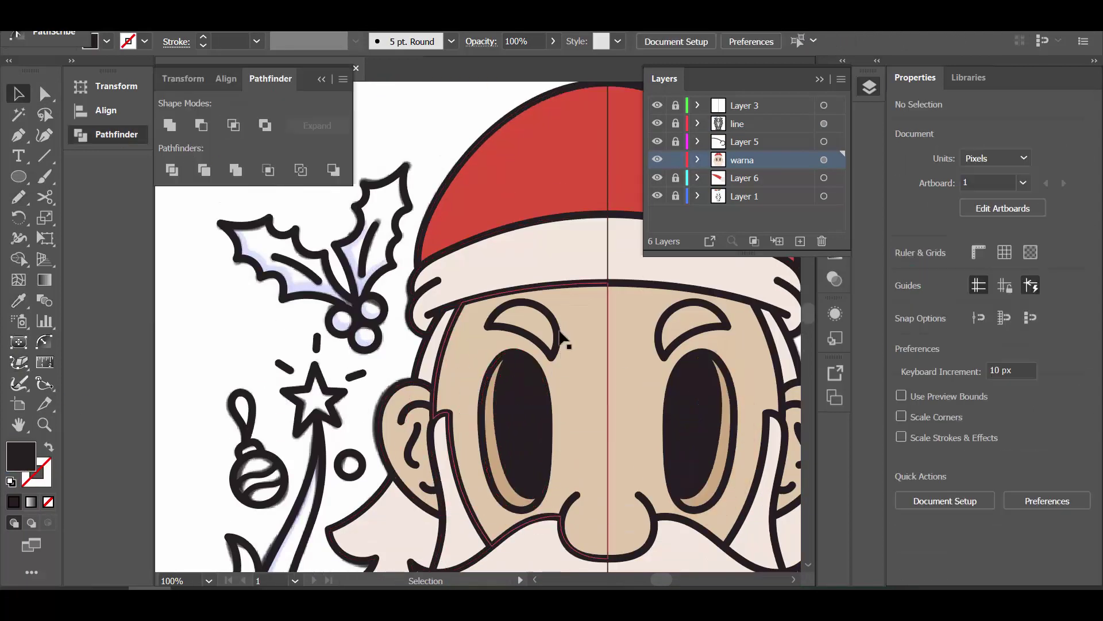
pyautogui.click(572, 349)
pyautogui.hotkey('ctrl', '-')
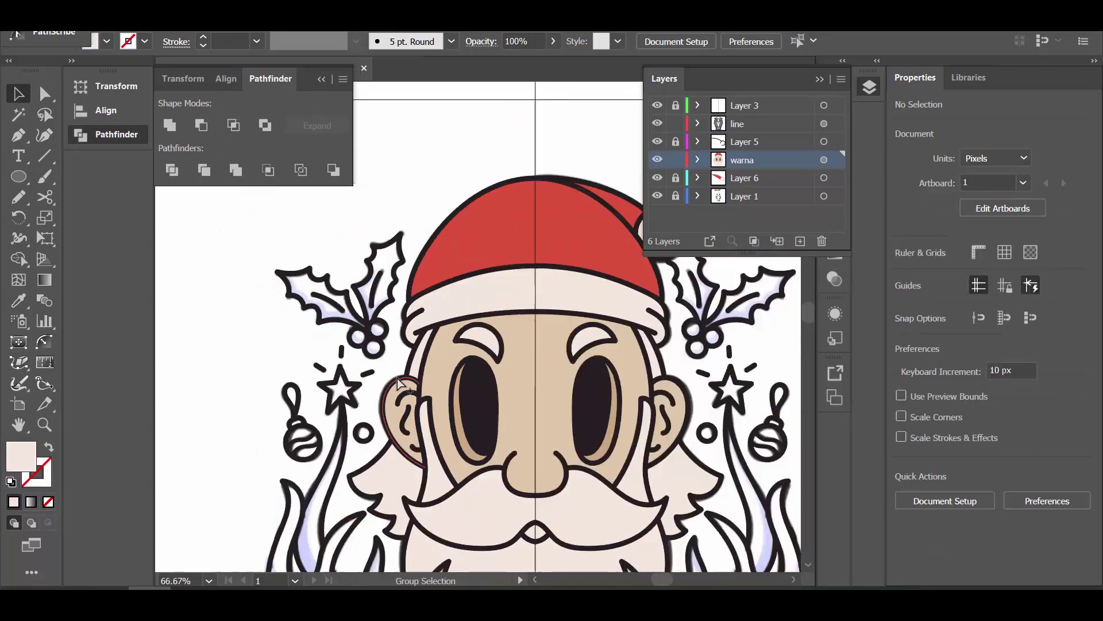
pyautogui.click(658, 159)
pyautogui.keyDown('alt'); pyautogui.scroll(3, 601, 417); pyautogui.keyUp('alt')
pyautogui.click(614, 283)
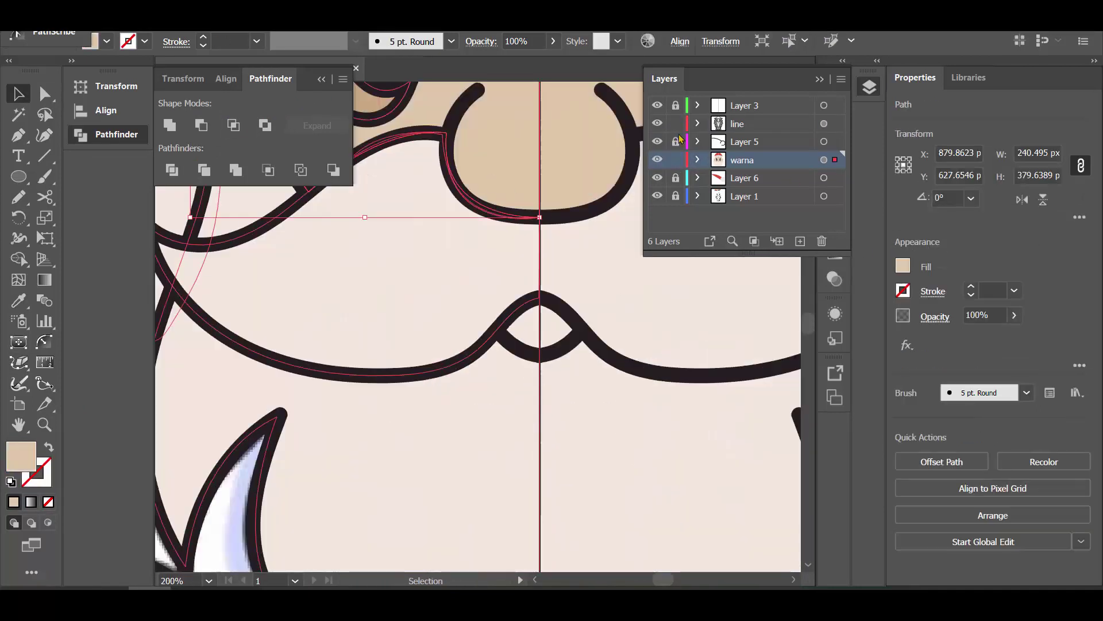
# - Fill the small gap between the moustache halves with beige using the Pen
pyautogui.click(574, 356)
pyautogui.press('p')
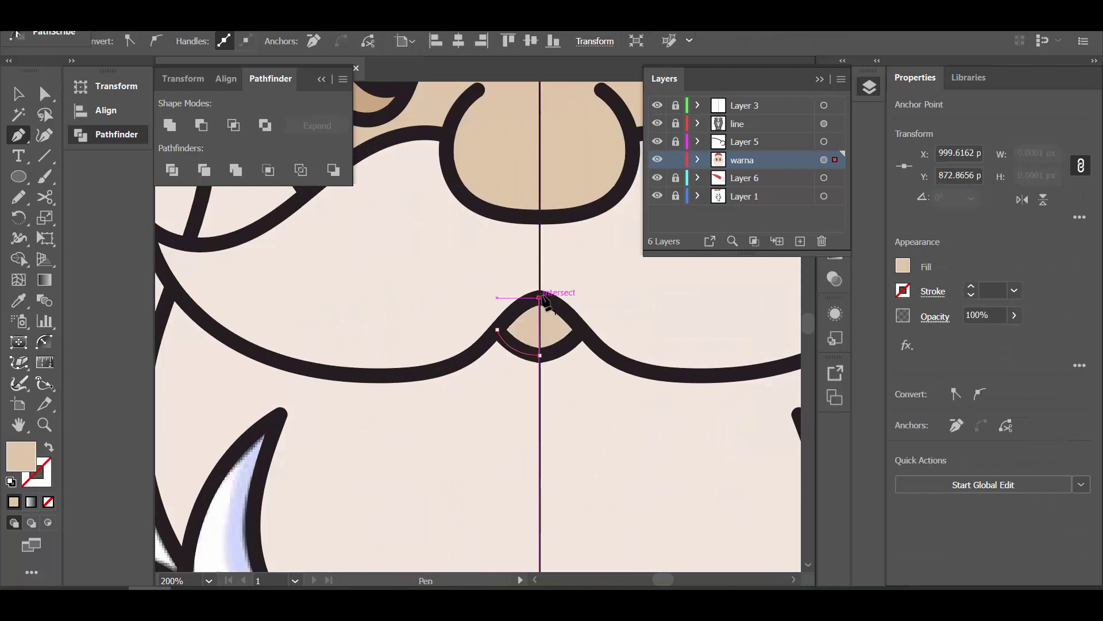
pyautogui.scroll(3, 557, 313)
pyautogui.press('a')
pyautogui.hotkey('ctrl', 'shift', 'a')
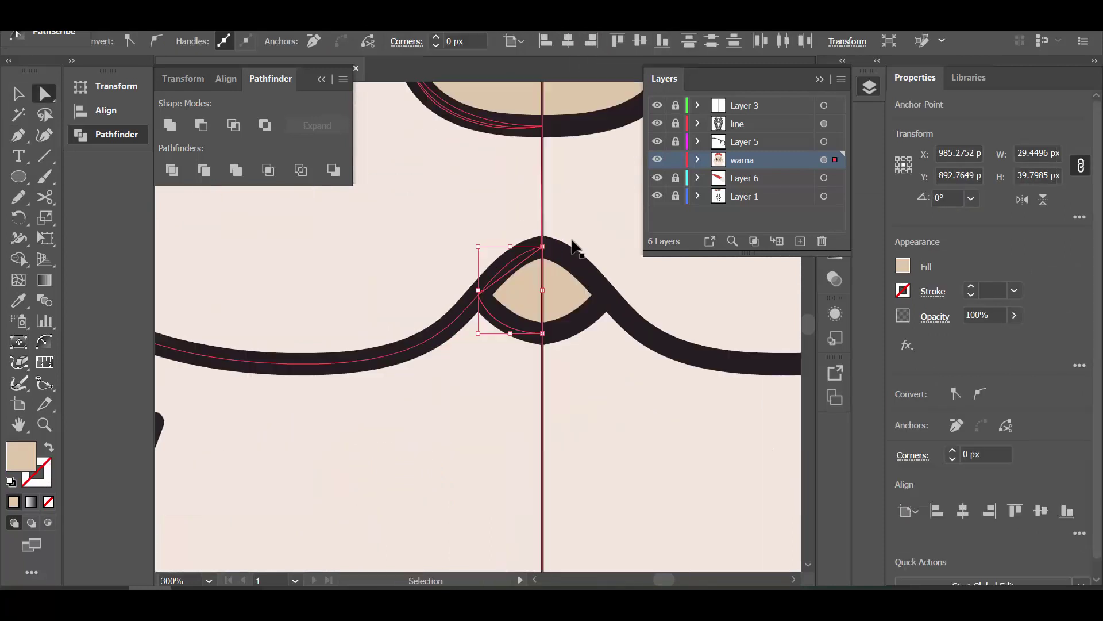
pyautogui.scroll(-6, 563, 406)
pyautogui.scroll(-4, 563, 406)
# - Lock the line art and give the reindeer's head the brown palette colour
pyautogui.press('v')
pyautogui.click(561, 330)
pyautogui.scroll(-3, 476, 352)
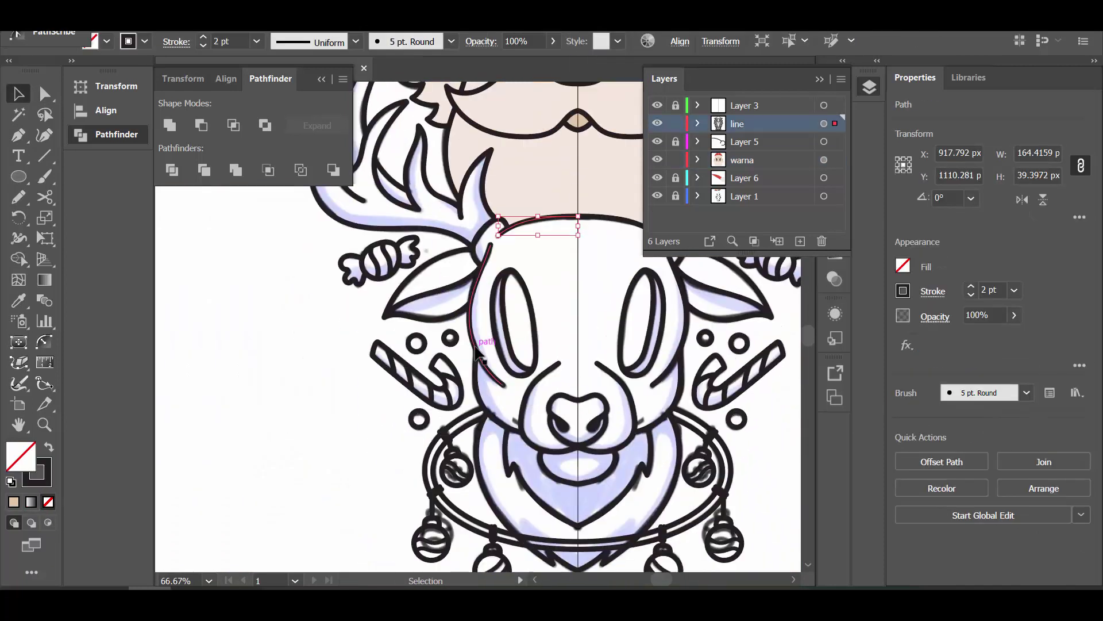
pyautogui.keyDown('shift'); pyautogui.click(477, 378); pyautogui.keyUp('shift')
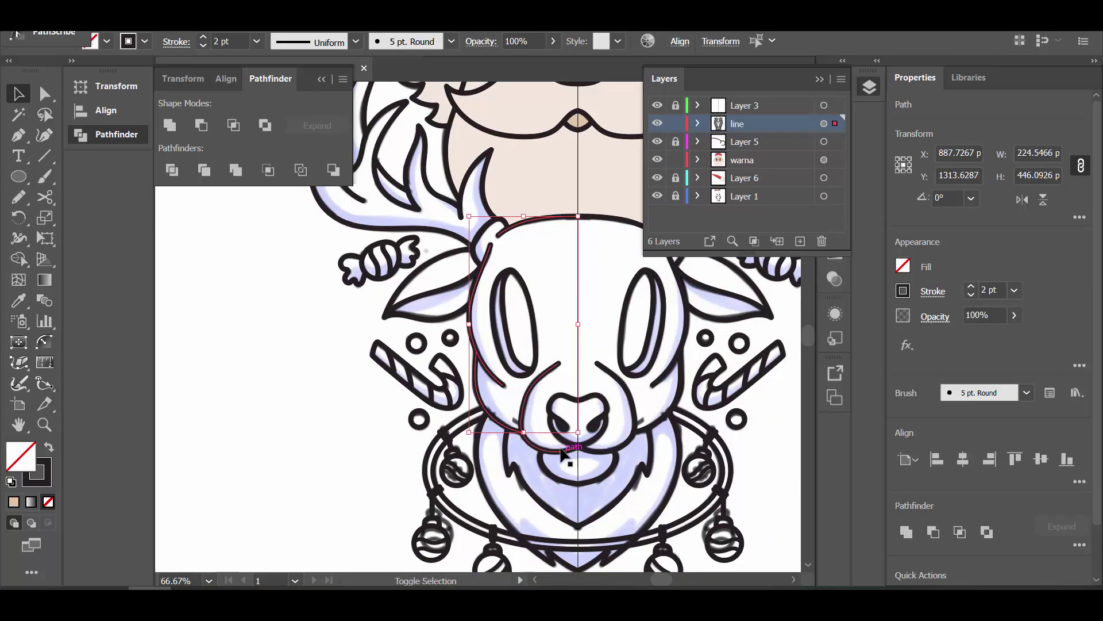
pyautogui.click(675, 123)
pyautogui.click(741, 159)
pyautogui.hotkey('ctrl', '-')
pyautogui.hotkey('ctrl', '-')
pyautogui.hotkey('ctrl', '-')
pyautogui.press('i')
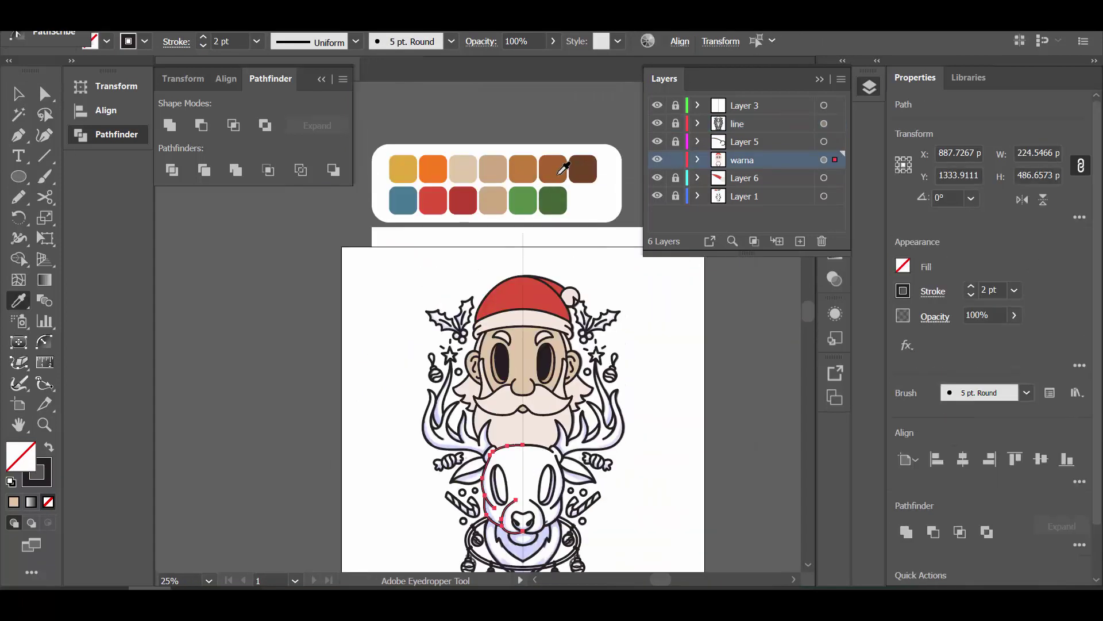
pyautogui.click(564, 167)
# - Reshape the head fill's lower edge around the reindeer's muzzle
pyautogui.hotkey('ctrl', '+')
pyautogui.hotkey('ctrl', '+')
pyautogui.hotkey('ctrl', '+')
pyautogui.press('a')
pyautogui.click(513, 227)
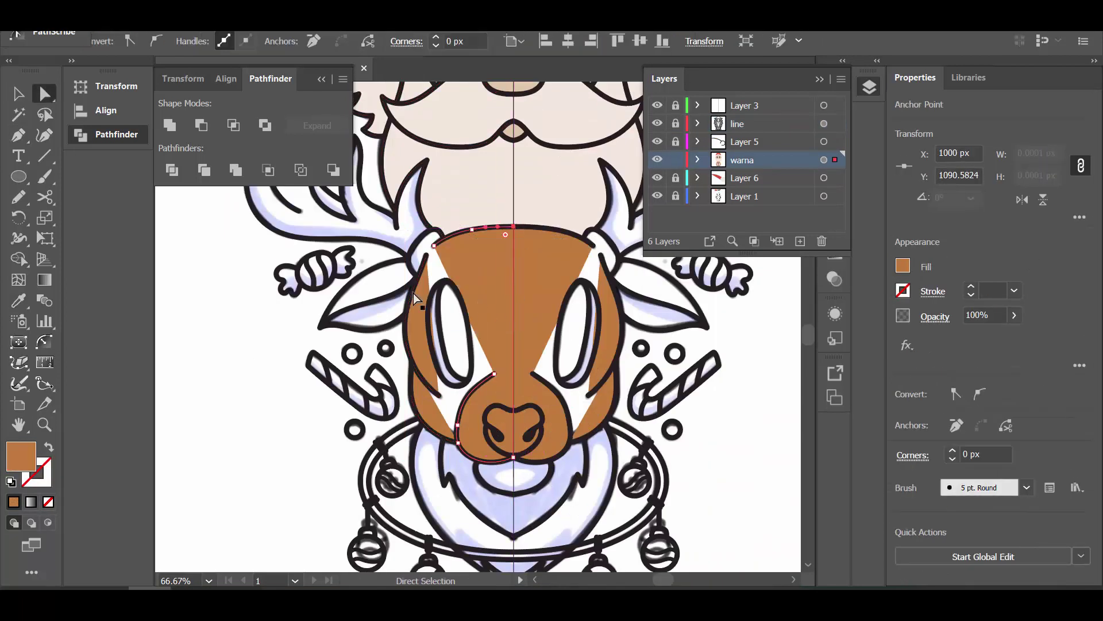
pyautogui.click(414, 297)
pyautogui.hotkey('ctrl', '+')
pyautogui.hotkey('ctrl', '+')
pyautogui.press('a')
pyautogui.scroll(-5, 399, 456)
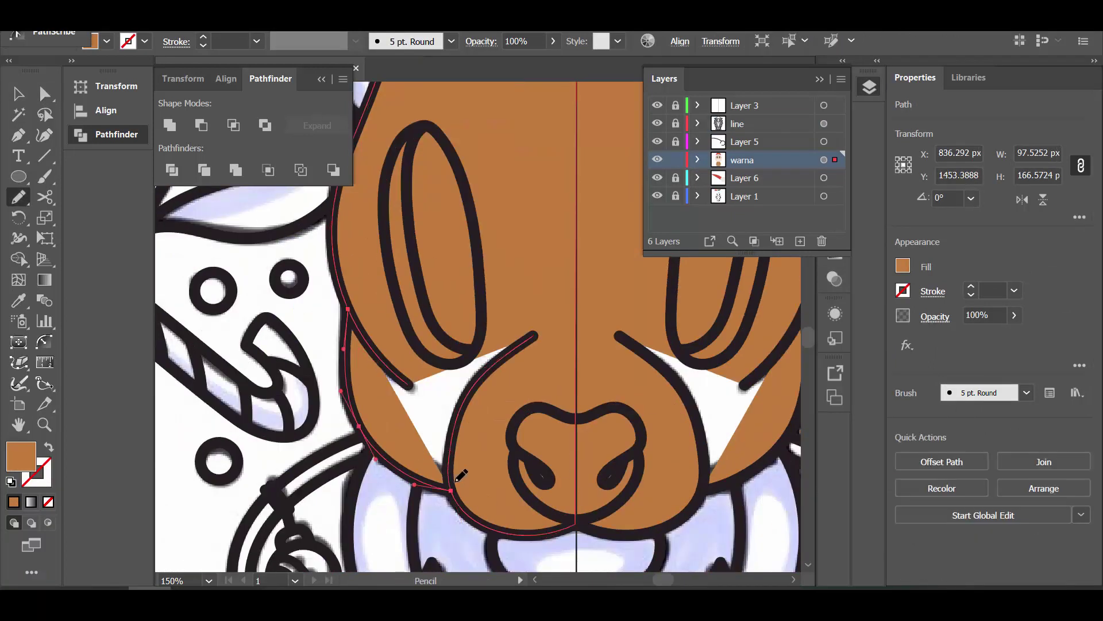
pyautogui.moveTo(457, 480); pyautogui.dragTo(535, 339)
pyautogui.press('a')
pyautogui.hotkey('ctrl', 'z')
pyautogui.hotkey('ctrl', '1')
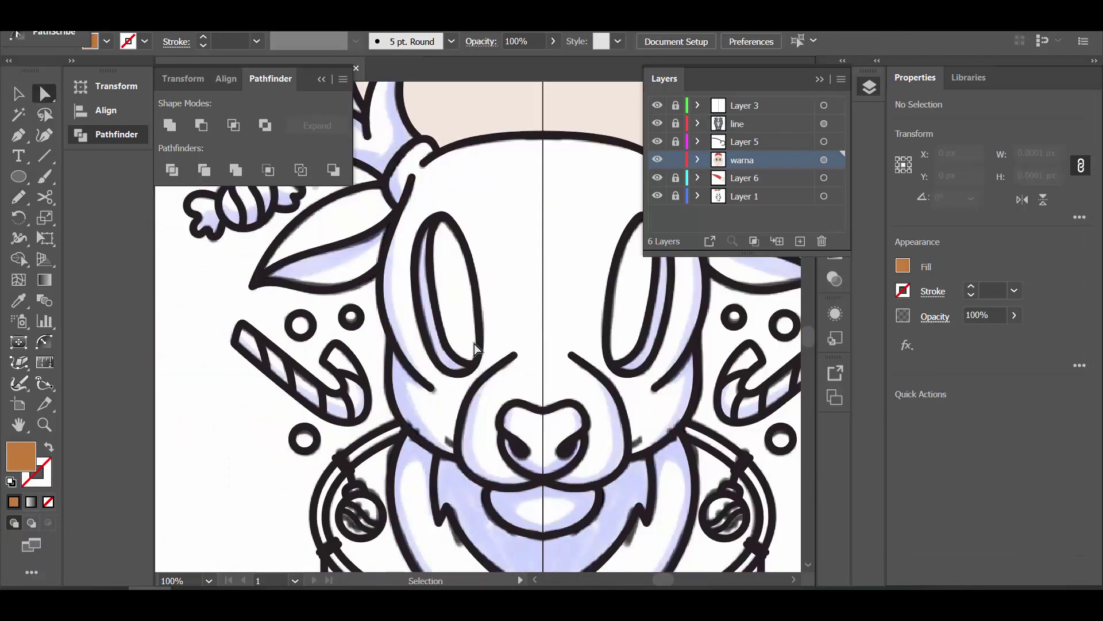
# - Restore the brown fill on the reindeer's ear shape with redo
pyautogui.hotkey('ctrl', '-')
pyautogui.hotkey('ctrl', 'shift', 'z')
pyautogui.hotkey('ctrl', '+')
pyautogui.hotkey('ctrl', '+')
pyautogui.scroll(-1, 472, 285)
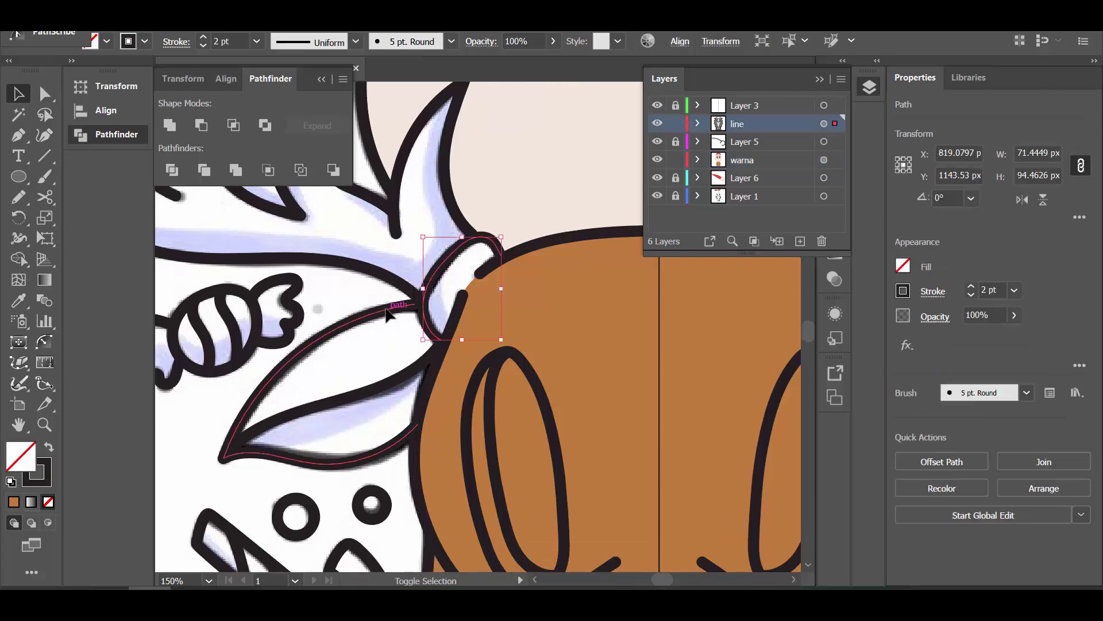
pyautogui.hotkey('ctrl', 'shift', 'z')
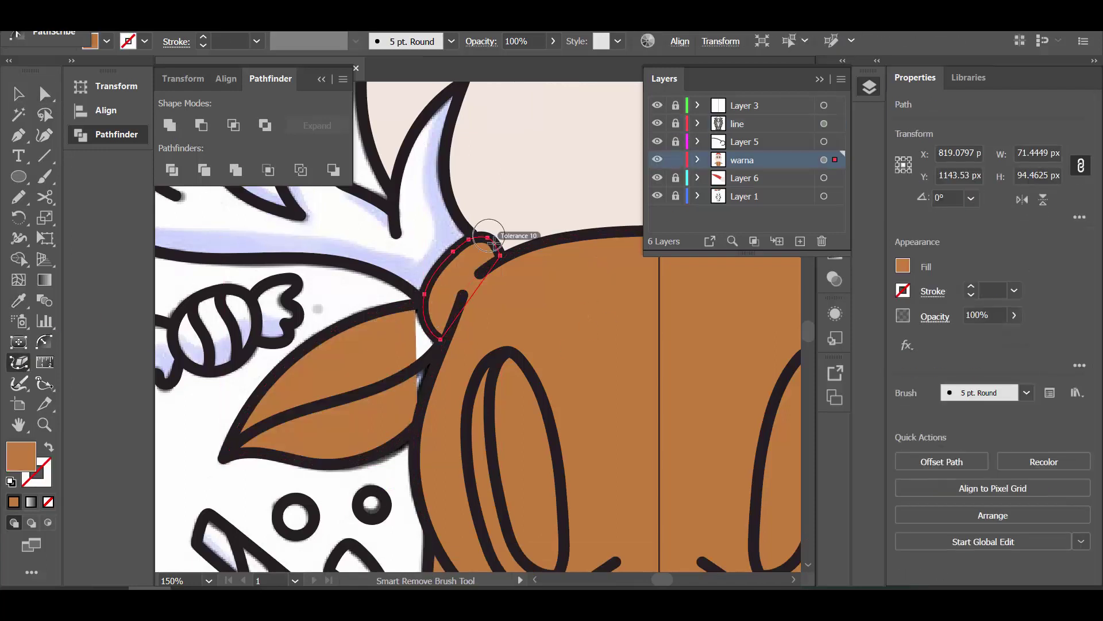
pyautogui.hotkey('ctrl', 'shift', 'z')
pyautogui.press('n')
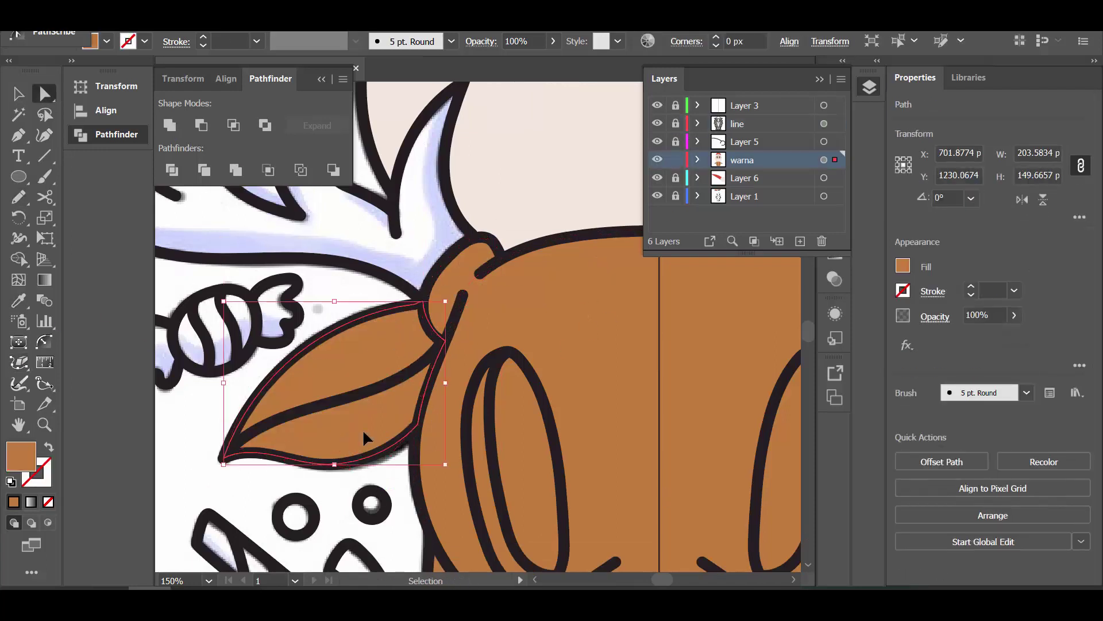
pyautogui.hotkey('ctrl', 'shift', 'z')
pyautogui.hotkey('ctrl', 'shift', 'z')
# - Colour the ear shadow darker brown and redraw its edge along the outline
pyautogui.press('i')
pyautogui.hotkey('ctrl', '-')
pyautogui.hotkey('ctrl', '-')
pyautogui.hotkey('ctrl', '-')
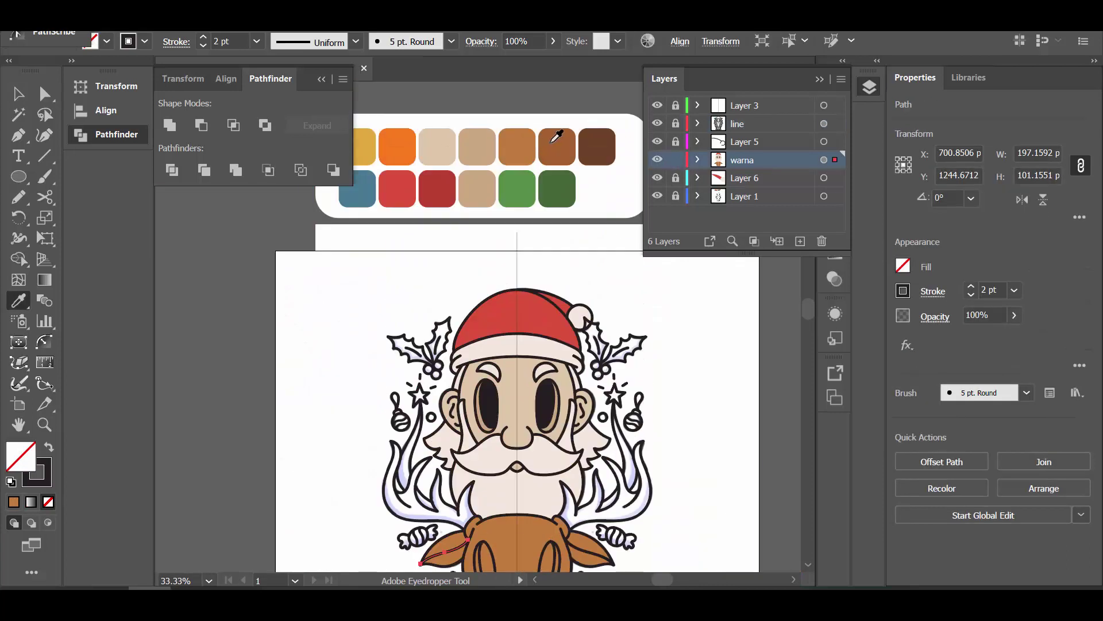
pyautogui.click(556, 138)
pyautogui.hotkey('ctrl', '+')
pyautogui.hotkey('ctrl', '+')
pyautogui.hotkey('ctrl', '+')
pyautogui.hotkey('ctrl', '-')
pyautogui.hotkey('ctrl', '-')
pyautogui.hotkey('ctrl', '-')
pyautogui.hotkey('ctrl', '+')
pyautogui.hotkey('ctrl', '+')
pyautogui.hotkey('ctrl', '+')
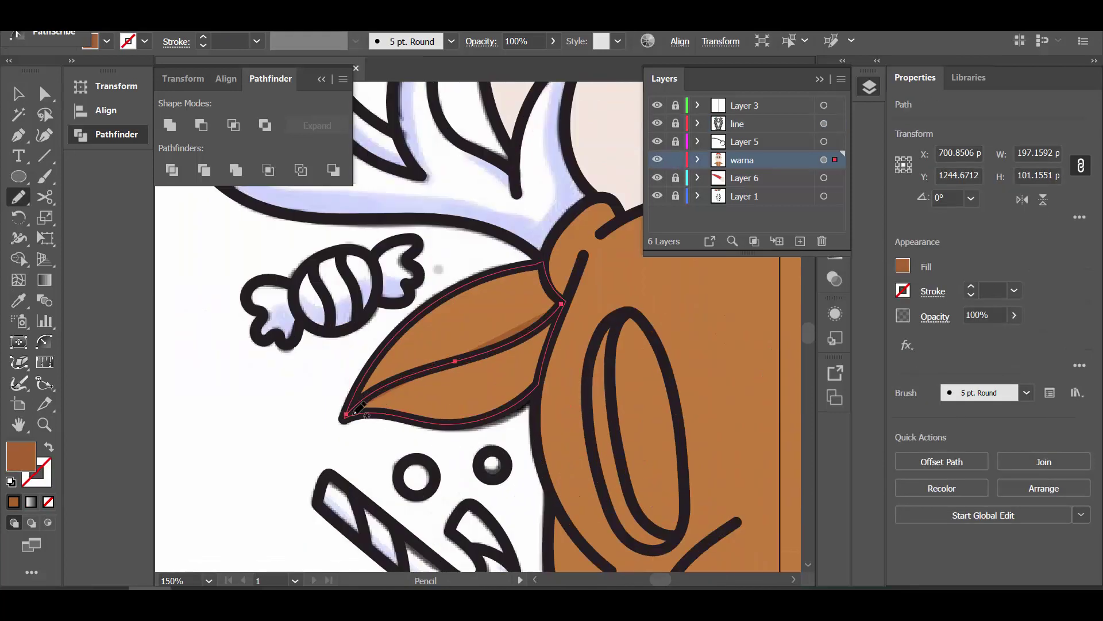
pyautogui.moveTo(545, 373); pyautogui.dragTo(558, 305)
# - Select the antler colour shapes and fill them with the gold swatch
pyautogui.press('v')
pyautogui.click(299, 432)
pyautogui.hotkey('ctrl', '-')
pyautogui.hotkey('ctrl', '-')
pyautogui.hotkey('ctrl', '-')
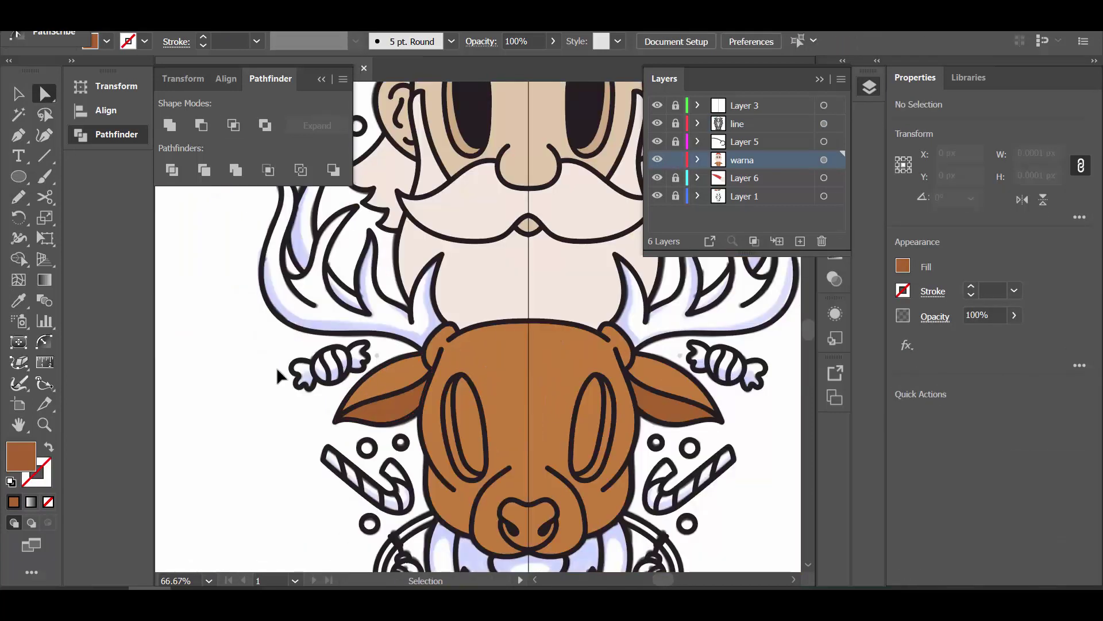
pyautogui.press('v')
pyautogui.click(303, 368)
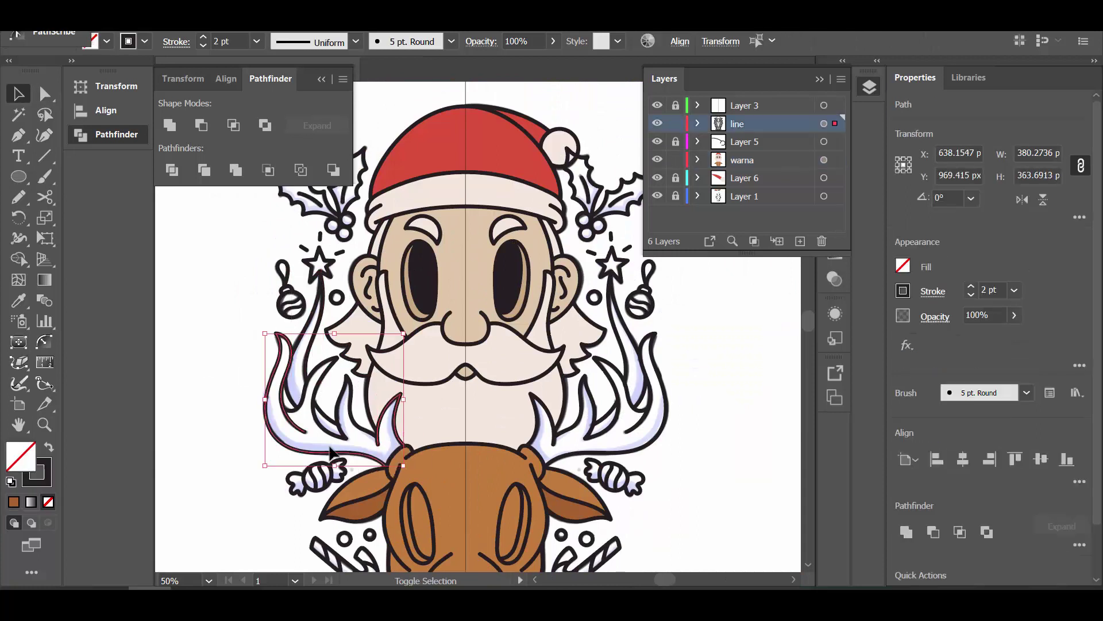
pyautogui.click(322, 391)
pyautogui.hotkey('ctrl', '-')
pyautogui.press('i')
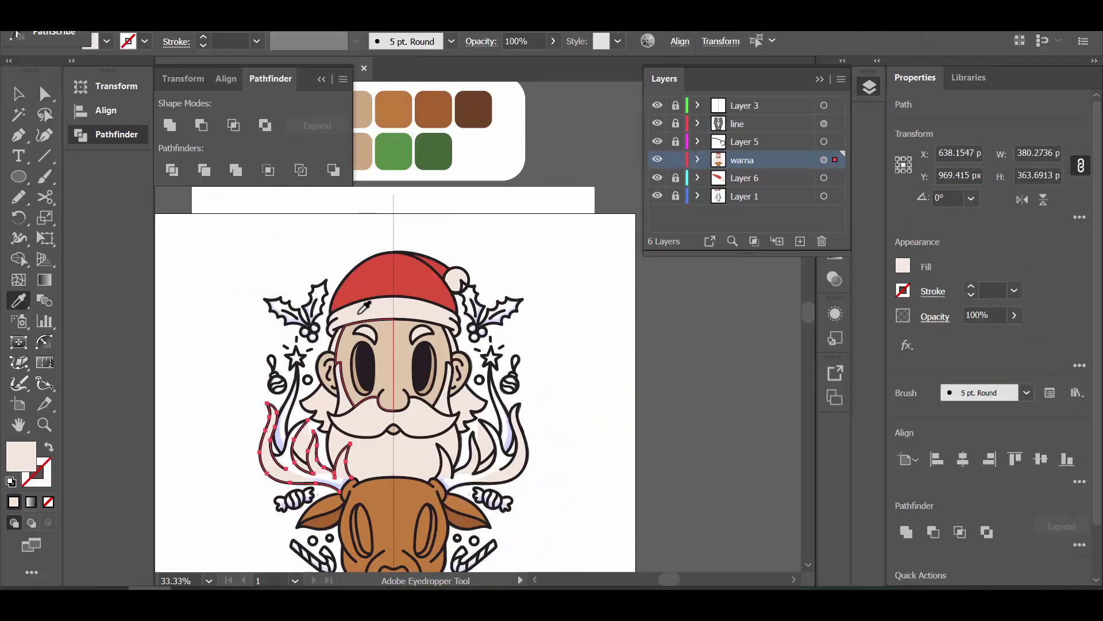
pyautogui.click(367, 86)
# - Extend the antler fill toward the branch tip and redraw its edge along the outline
pyautogui.scroll(3, 314, 433)
pyautogui.press('n')
pyautogui.press('a')
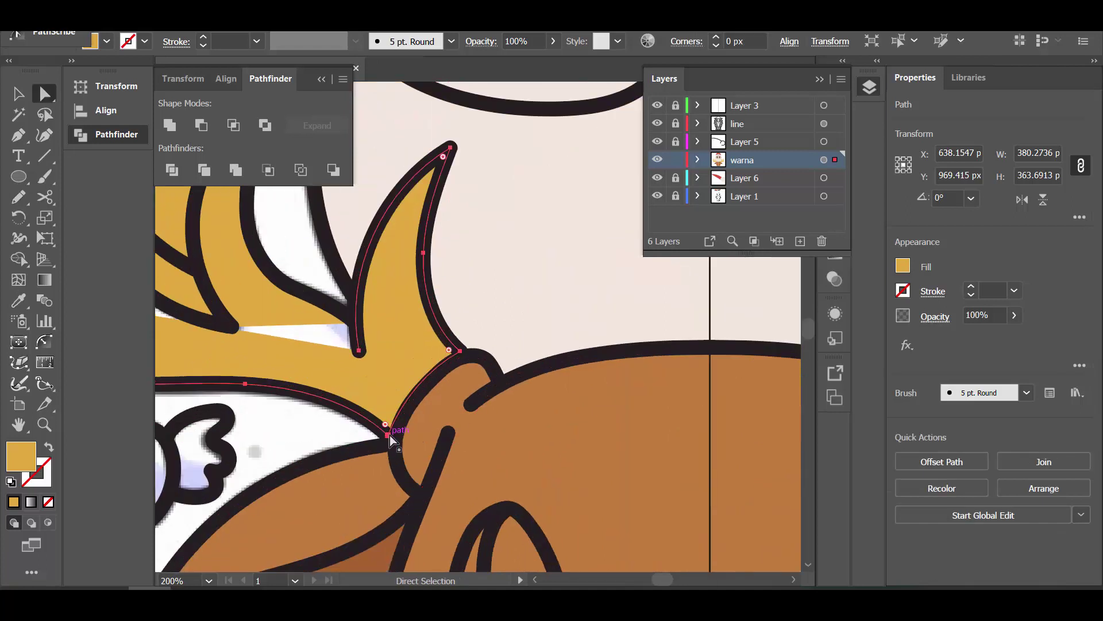
pyautogui.hotkey('ctrl', 'shift', 'a')
pyautogui.scroll(3, 354, 309)
pyautogui.press('p')
pyautogui.click(392, 240)
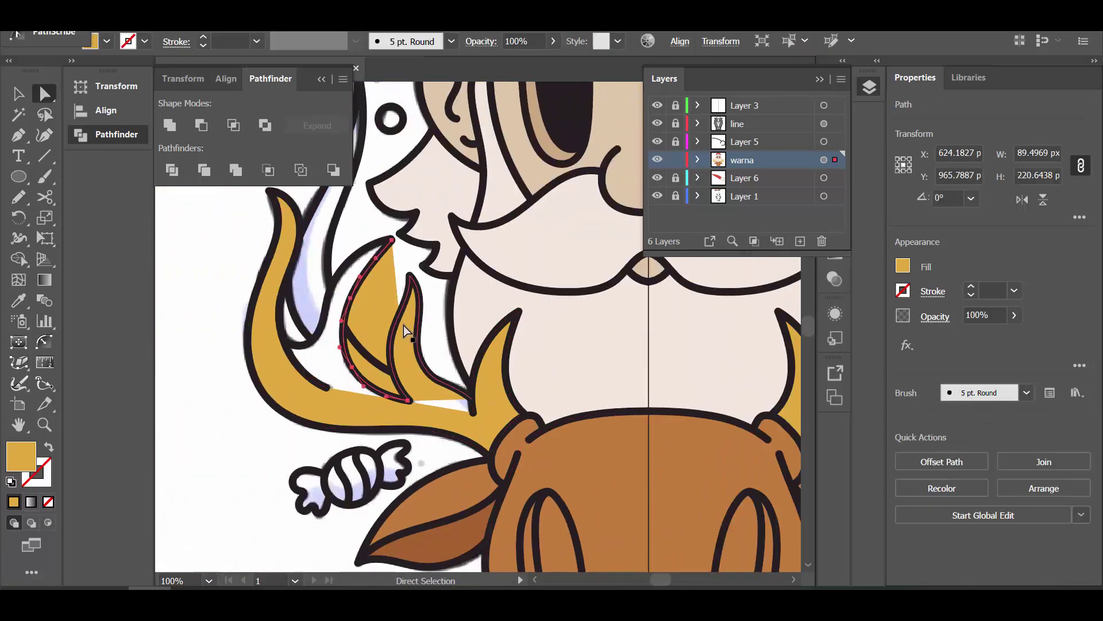
pyautogui.click(335, 272)
pyautogui.press('a')
pyautogui.click(436, 417)
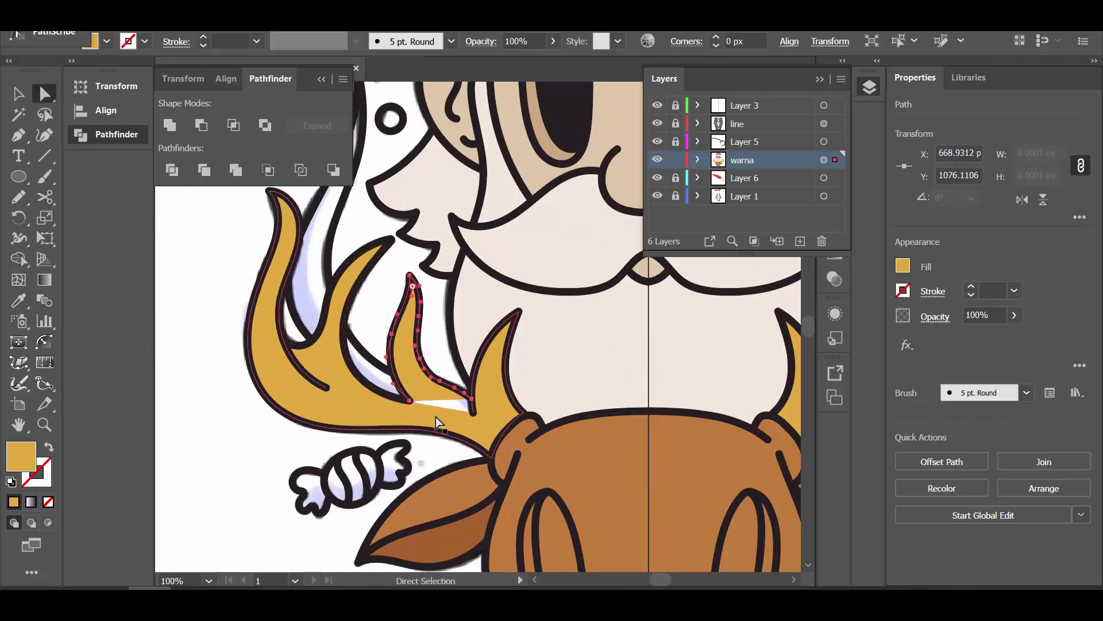
pyautogui.moveTo(488, 415); pyautogui.dragTo(473, 409)
pyautogui.click(19, 362)
# - Give the shape behind the left antler the same gold and fit its edge to the outline
pyautogui.scroll(-1, 276, 362)
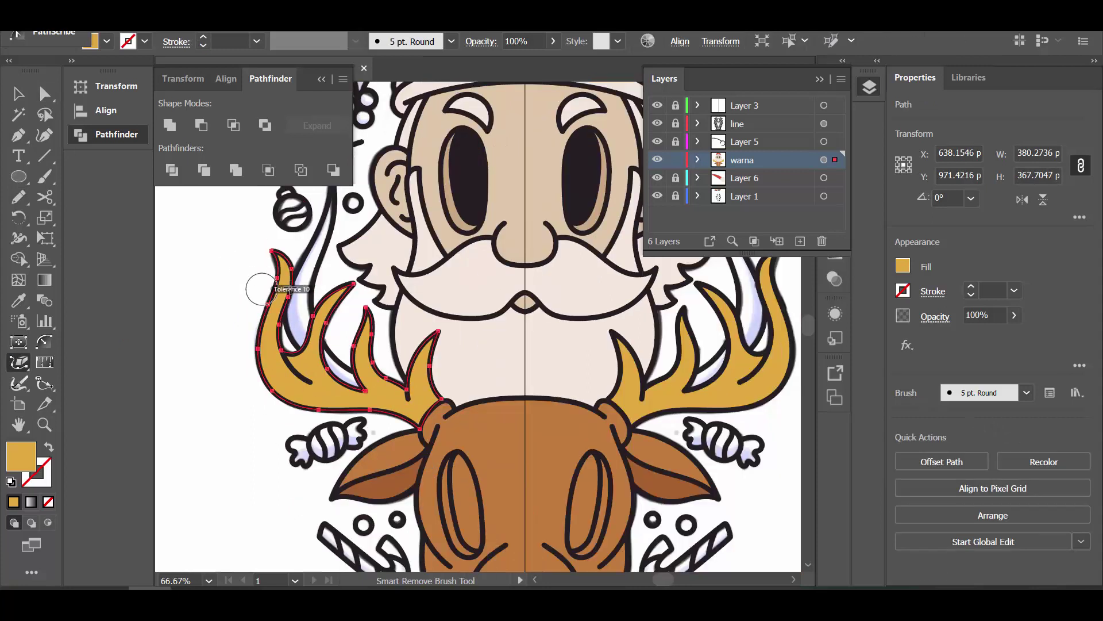
pyautogui.scroll(2, 437, 431)
pyautogui.press('v')
pyautogui.click(336, 259)
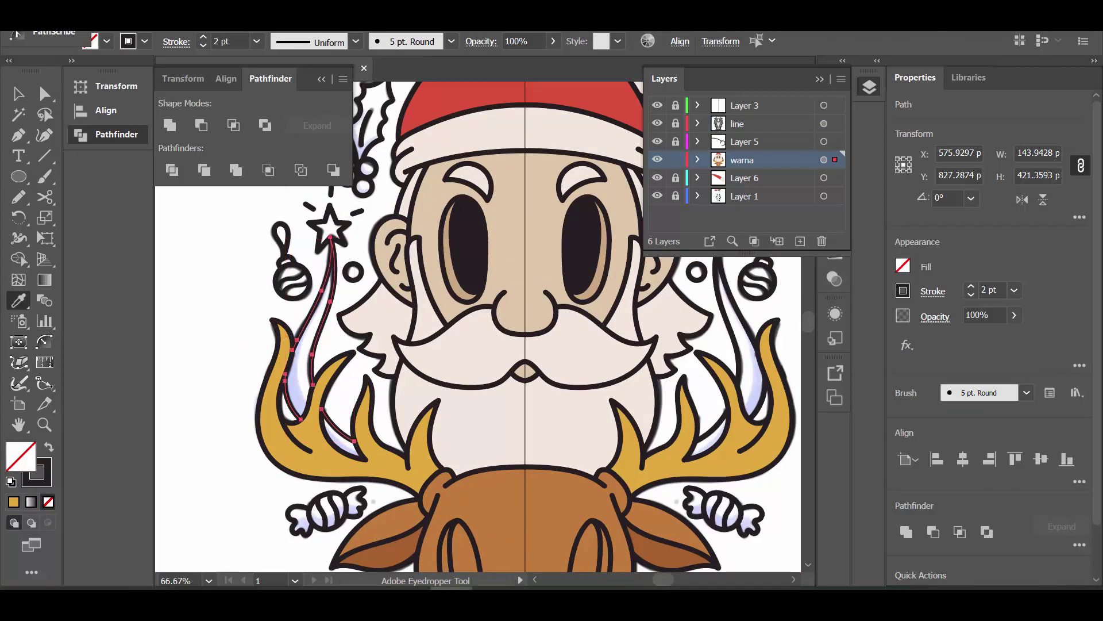
pyautogui.click(338, 454)
pyautogui.scroll(2, 338, 454)
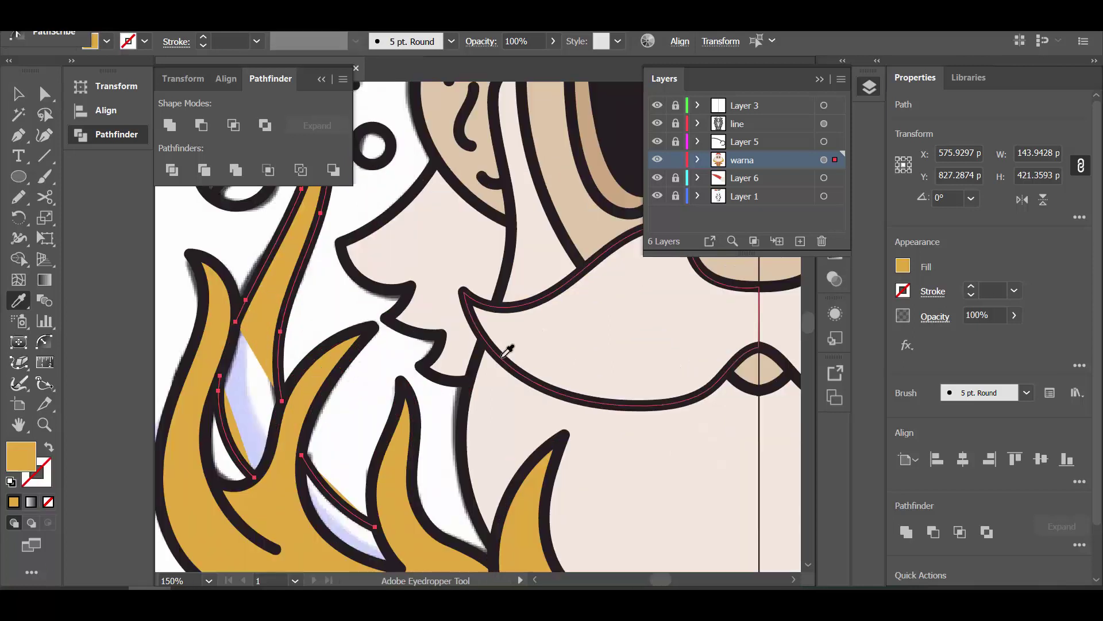
pyautogui.scroll(-3, 402, 448)
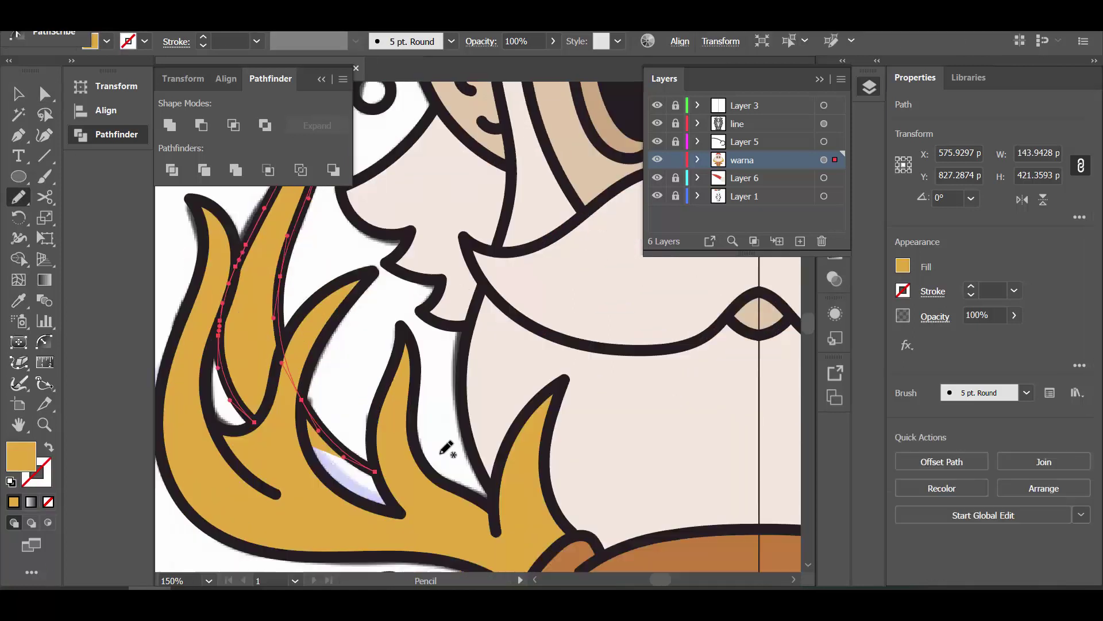
pyautogui.moveTo(257, 398); pyautogui.dragTo(387, 487)
pyautogui.scroll(-2, 387, 488)
pyautogui.press('-')
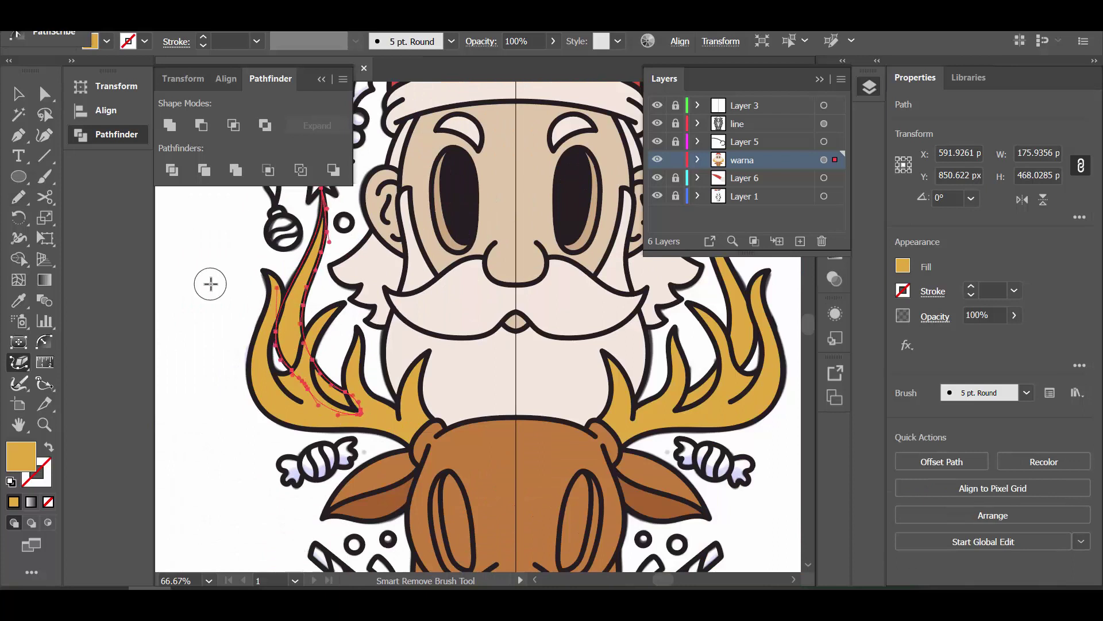
pyautogui.press('v')
pyautogui.click(211, 283)
pyautogui.scroll(-5, 215, 433)
# - Draw the brown chest and chin shapes under the snout, snapping the chin anchor to the centre line
pyautogui.scroll(-1, 345, 403)
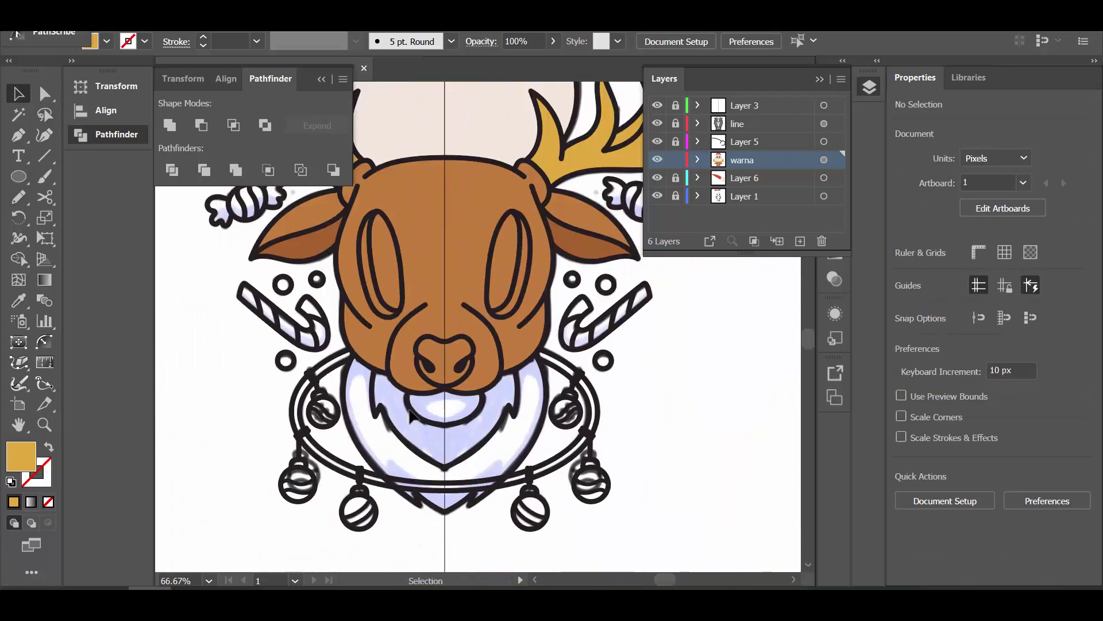
pyautogui.click(438, 437)
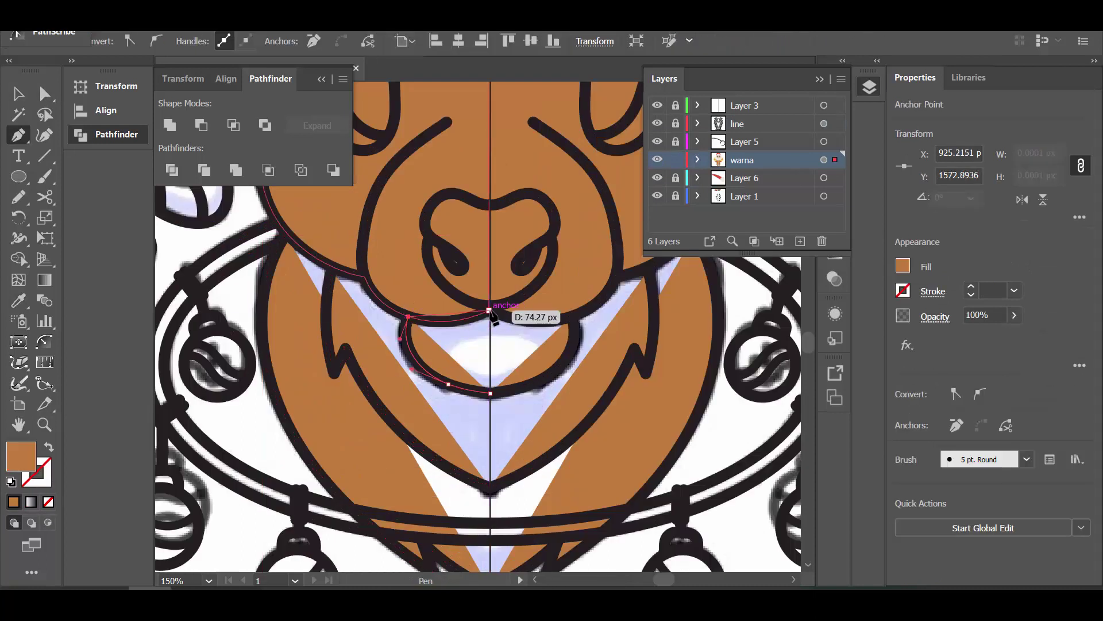
pyautogui.hotkey('ctrl', '+')
pyautogui.hotkey('ctrl', '+')
pyautogui.hotkey('ctrl', '+')
pyautogui.hotkey('ctrl', '-')
pyautogui.hotkey('ctrl', '-')
pyautogui.hotkey('ctrl', '-')
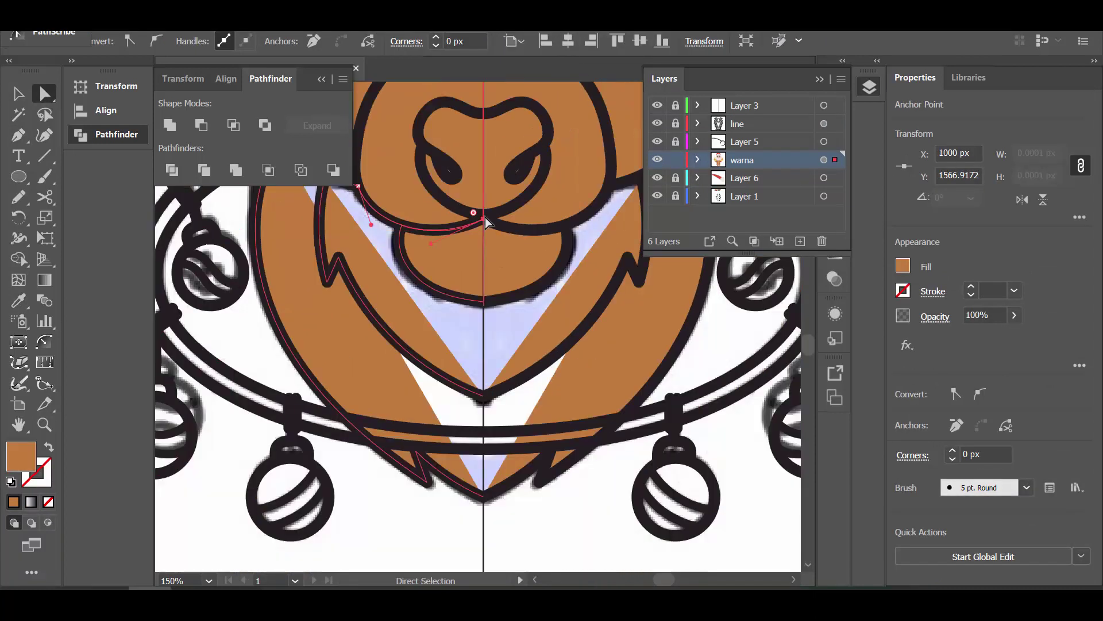
pyautogui.click(325, 236)
pyautogui.click(358, 241)
pyautogui.moveTo(402, 280); pyautogui.dragTo(428, 287)
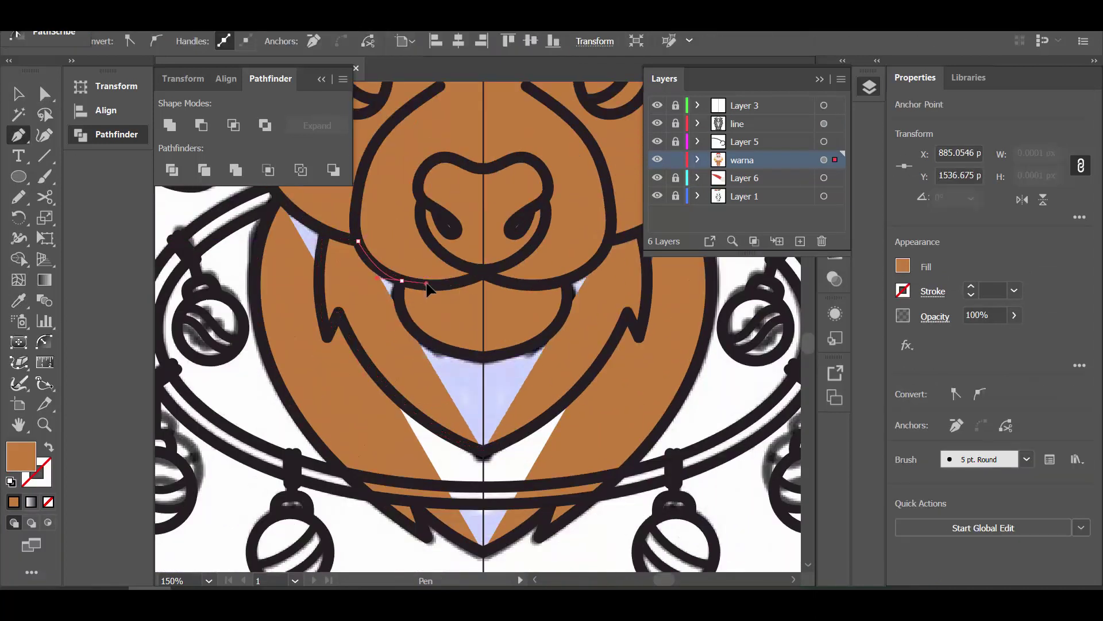
pyautogui.click(483, 452)
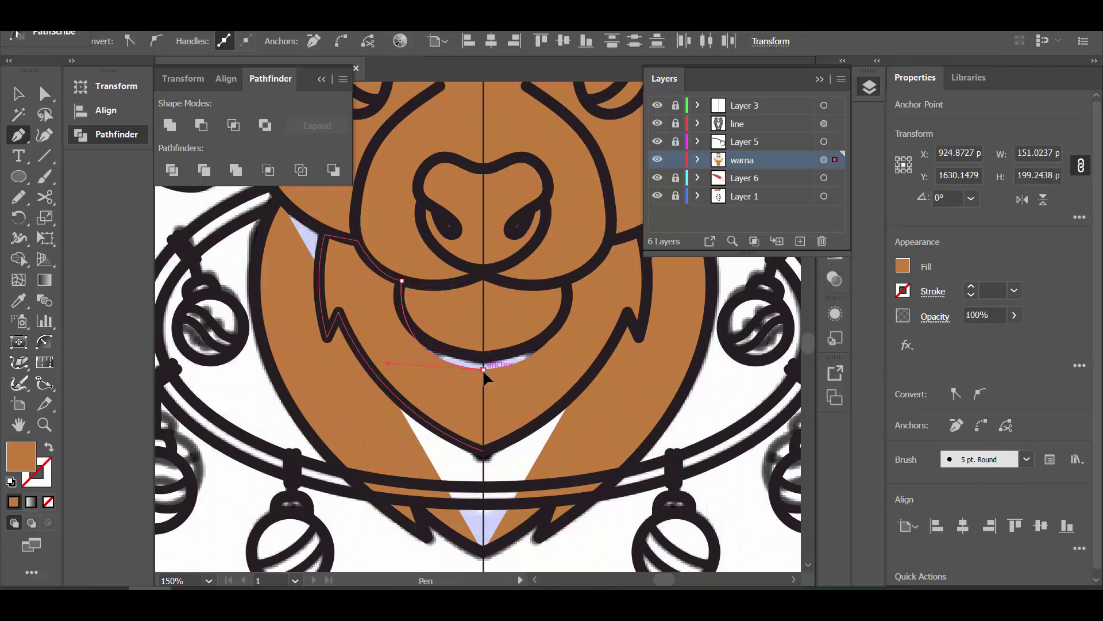
pyautogui.click(482, 369)
pyautogui.press('a')
pyautogui.hotkey('ctrl', '+')
pyautogui.hotkey('ctrl', '+')
pyautogui.hotkey('ctrl', '+')
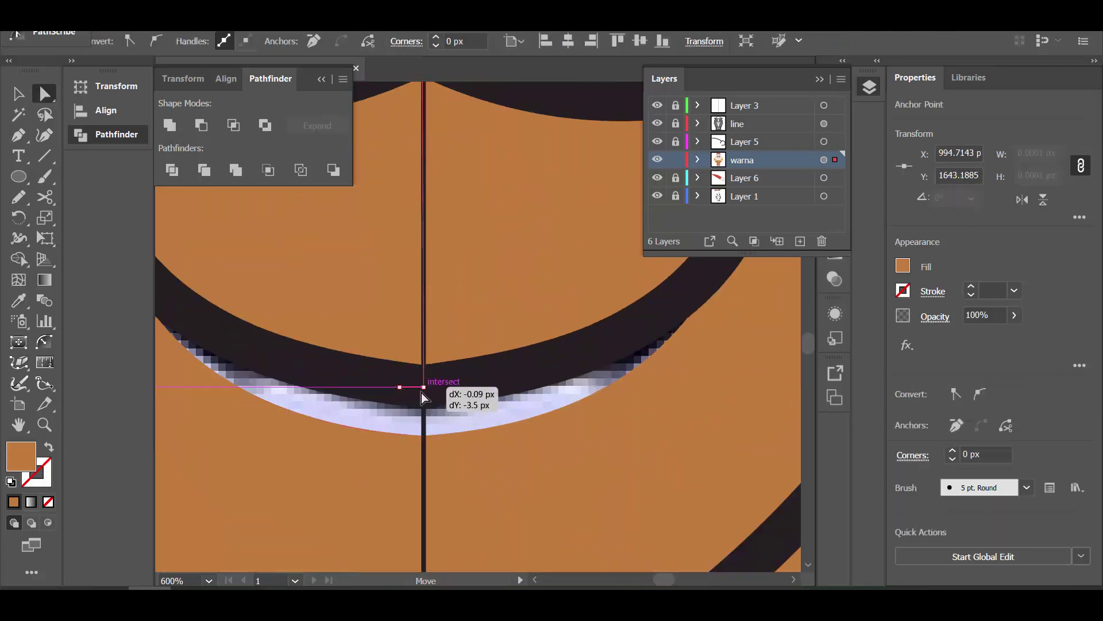
pyautogui.moveTo(421, 392); pyautogui.dragTo(423, 394)
# - Unlock the line art and colour layers and finish the lower chest shape on the colour layer
pyautogui.click(676, 124)
pyautogui.click(367, 382)
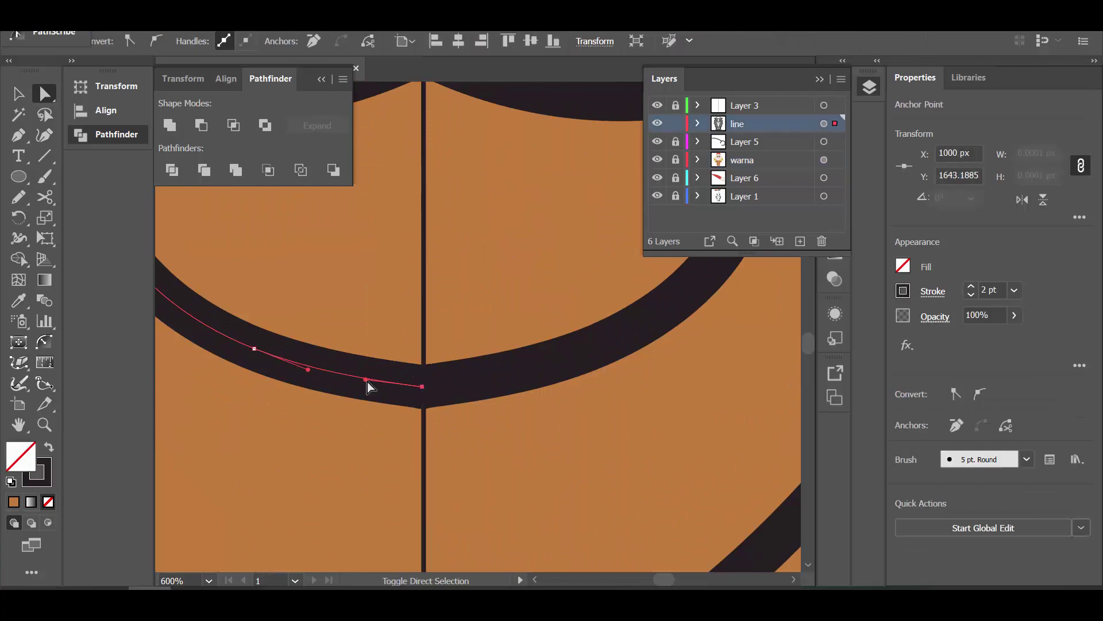
pyautogui.hotkey('ctrl', '1')
pyautogui.click(675, 160)
pyautogui.click(824, 160)
pyautogui.press('p')
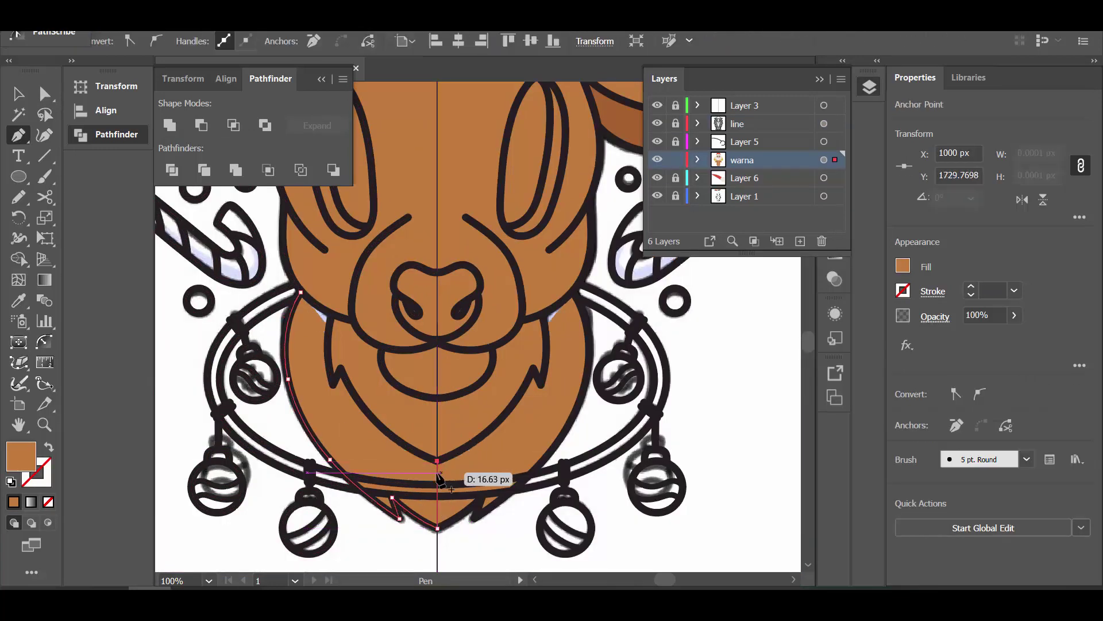
pyautogui.moveTo(308, 298); pyautogui.dragTo(309, 299)
pyautogui.press('v')
pyautogui.click(364, 546)
pyautogui.hotkey('ctrl', '-')
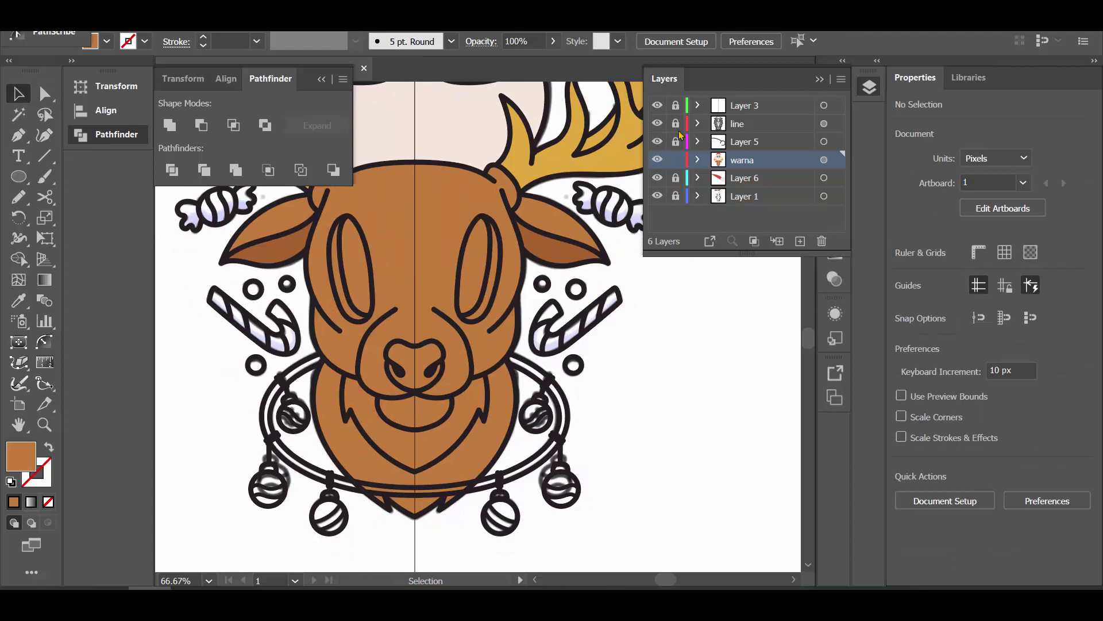
# - Fill the neck ring with the antlers' gold colour using the Eyedropper
pyautogui.click(263, 402)
pyautogui.hotkey('ctrl', '-')
pyautogui.hotkey('ctrl', '-')
pyautogui.press('i')
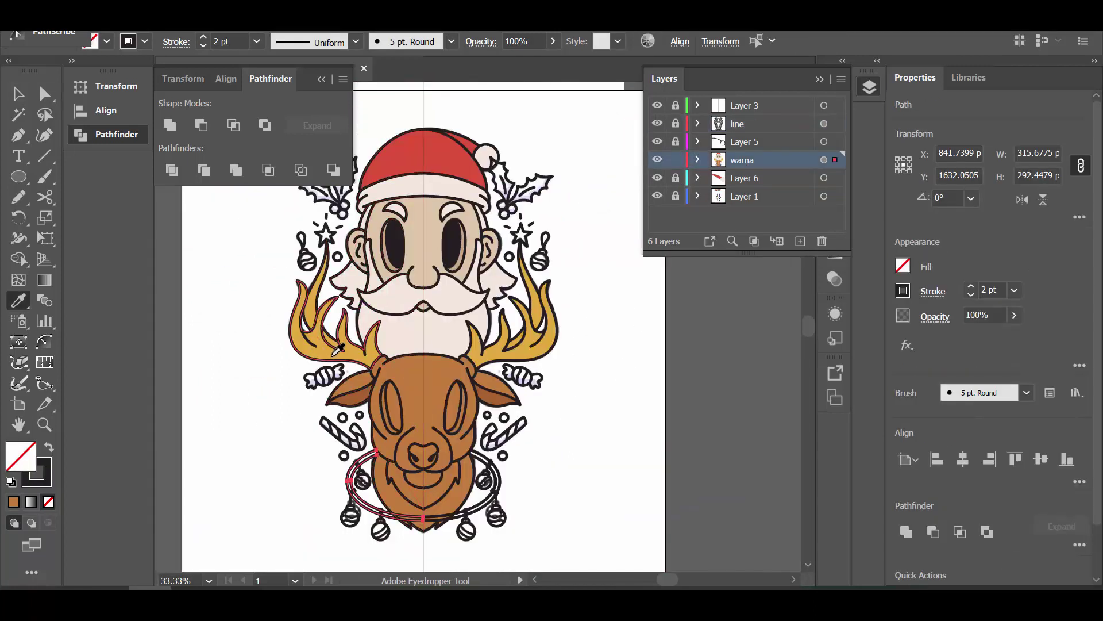
pyautogui.click(338, 349)
pyautogui.hotkey('ctrl', '+')
pyautogui.hotkey('ctrl', '+')
pyautogui.hotkey('ctrl', '+')
pyautogui.press('v')
pyautogui.hotkey('ctrl', 'shift', 'a')
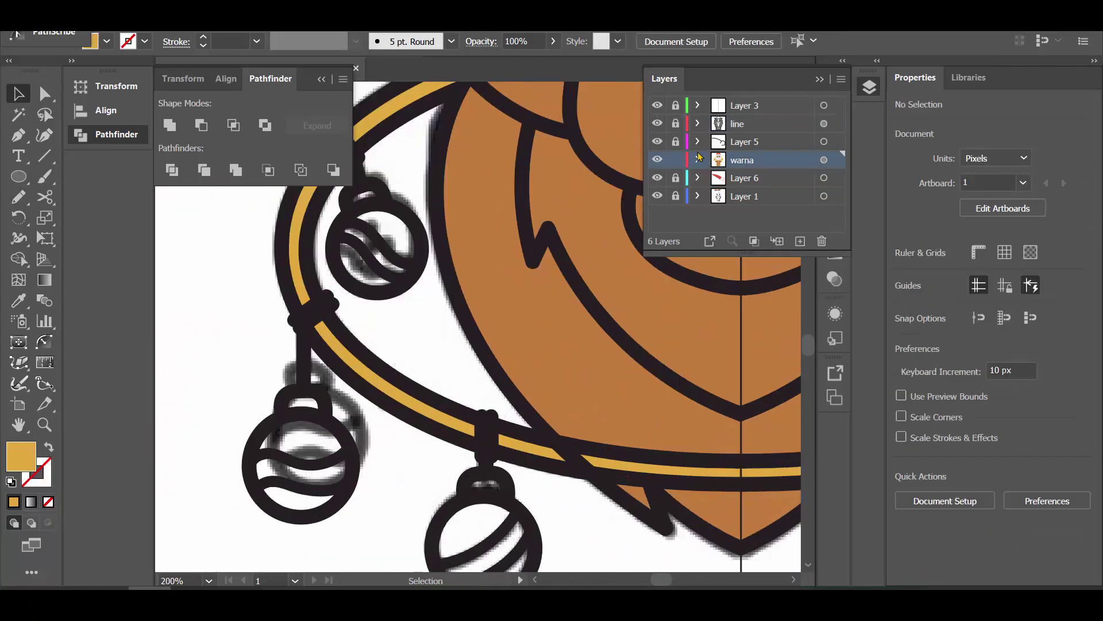
# - Select the ring's outline path and adjust one of its anchors
pyautogui.hotkey('ctrl', '+')
pyautogui.click(616, 522)
pyautogui.hotkey('ctrl', '+')
pyautogui.hotkey('ctrl', '+')
pyautogui.click(484, 340)
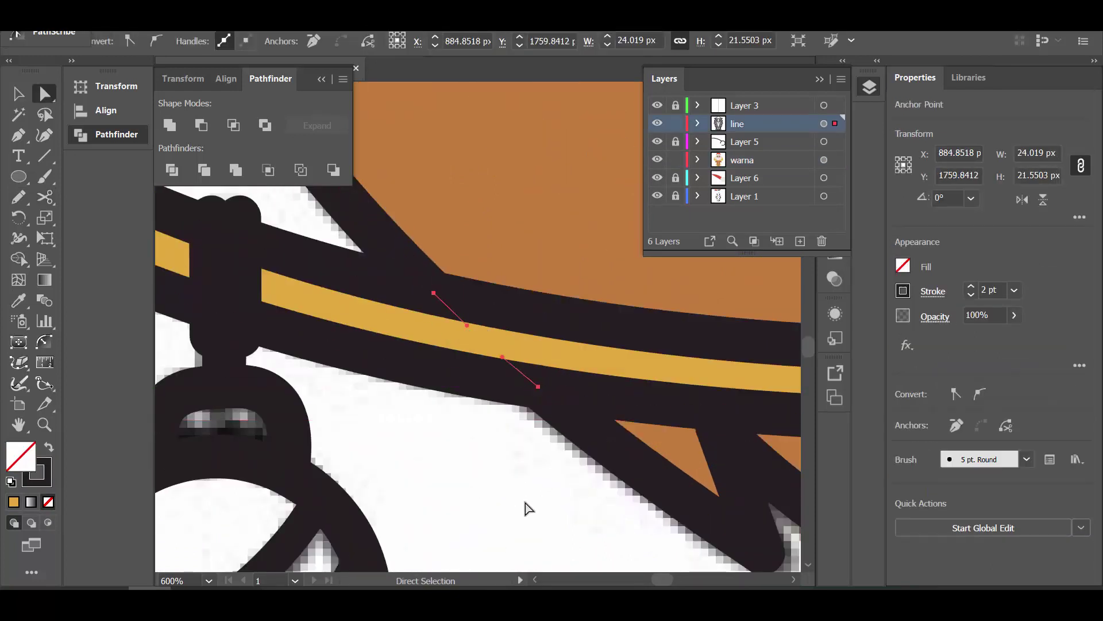
pyautogui.click(528, 508)
pyautogui.hotkey('ctrl', '1')
pyautogui.press('v')
# - Select the matching ornament balls and place anchors for the red ornament's stripe
pyautogui.click(494, 492)
pyautogui.keyDown('shift'); pyautogui.click(386, 454); pyautogui.keyUp('shift')
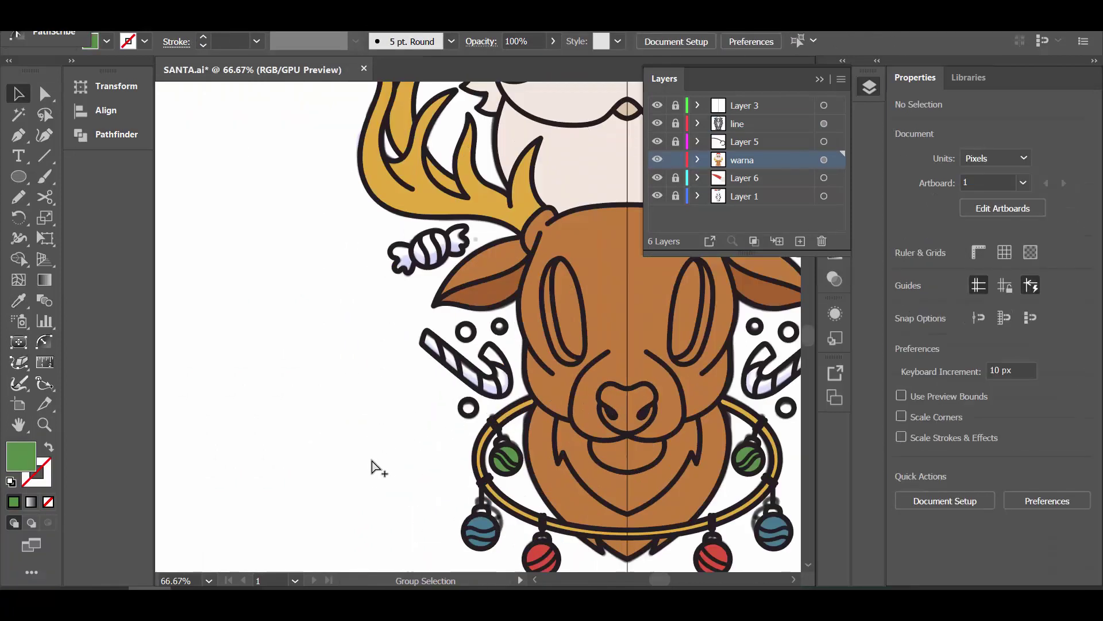
pyautogui.scroll(-1, 372, 462)
pyautogui.press('n')
pyautogui.scroll(5, 639, 444)
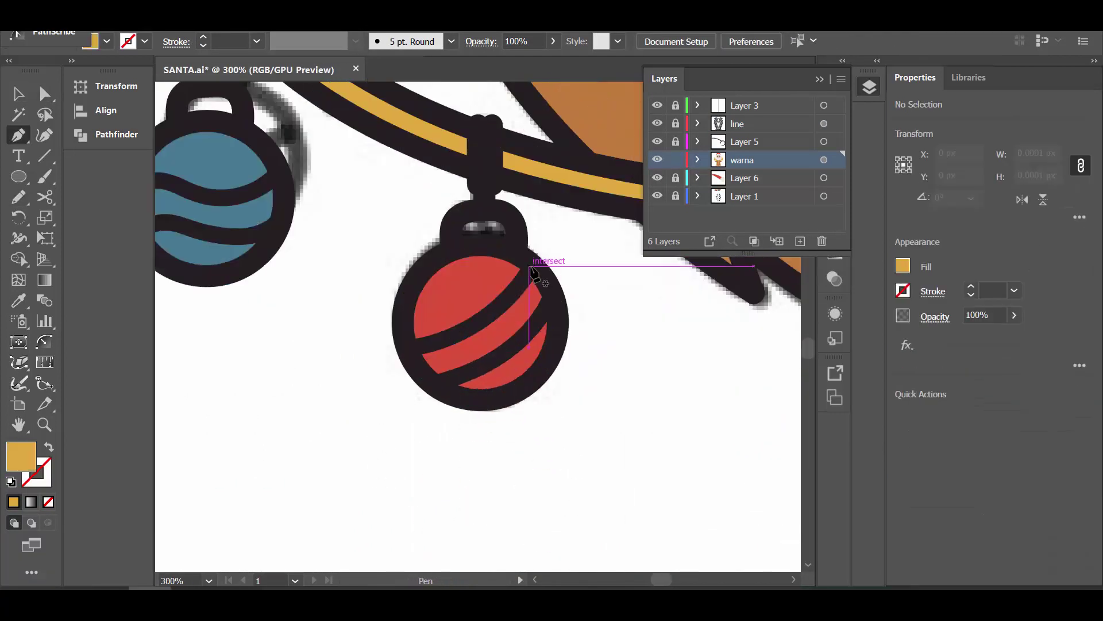
pyautogui.click(530, 267)
pyautogui.click(409, 347)
pyautogui.hscroll(-5, 539, 264)
pyautogui.scroll(2, 577, 560)
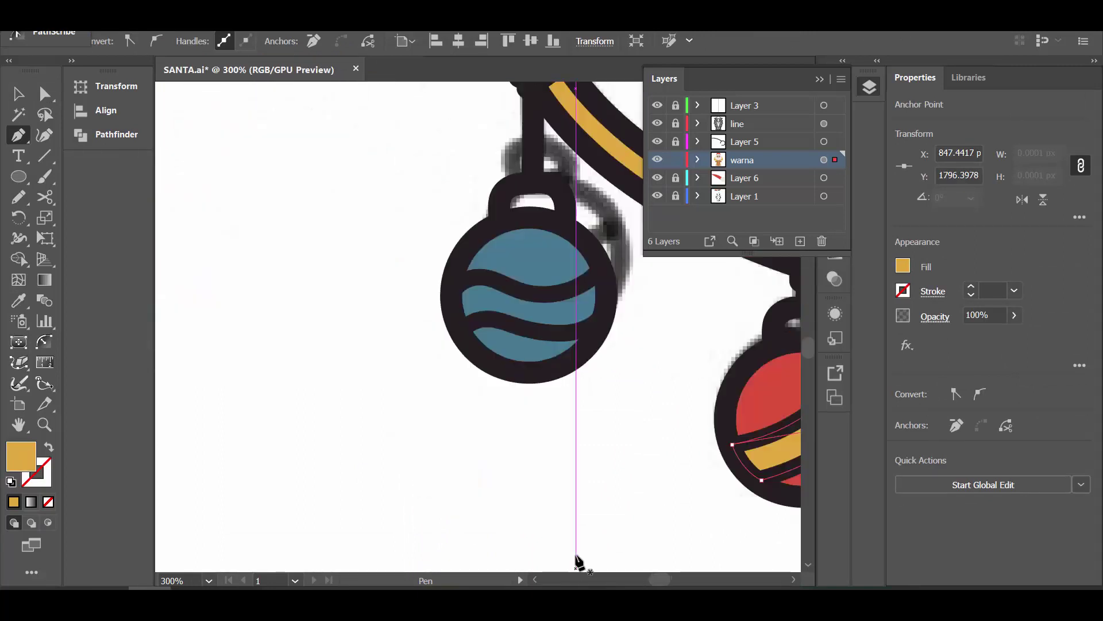
# - On the warna layer, paste a copy of the blue ornament's wave path and fill it yellow
pyautogui.click(556, 346)
pyautogui.scroll(-2, 623, 246)
pyautogui.click(741, 160)
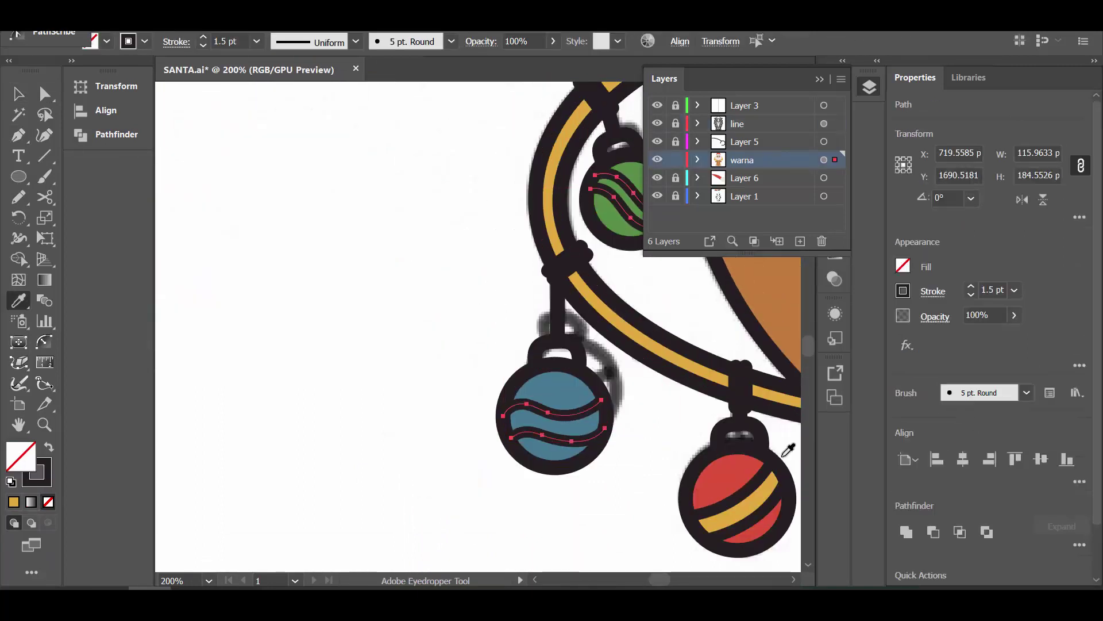
pyautogui.scroll(-3, 628, 485)
pyautogui.press('p')
pyautogui.click(529, 373)
pyautogui.press('a')
pyautogui.hotkey('ctrl', '-')
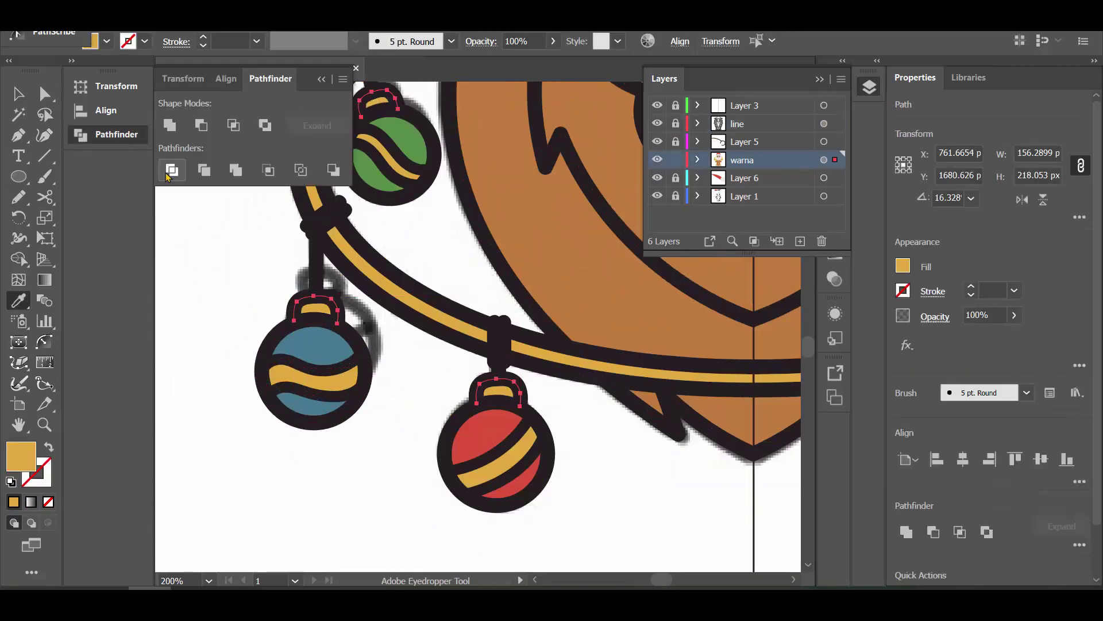
pyautogui.click(333, 287)
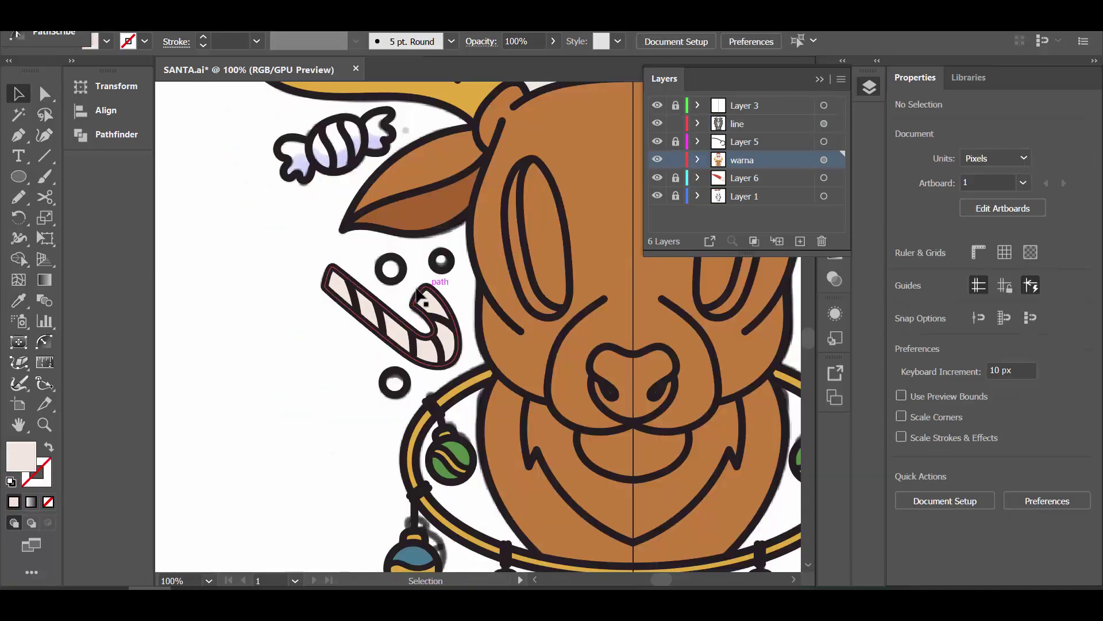
# - Lock the line art layers and Pen-draw the red stripe shape along the candy cane's hook
pyautogui.click(437, 355)
pyautogui.click(676, 141)
pyautogui.hotkey('ctrl', '0')
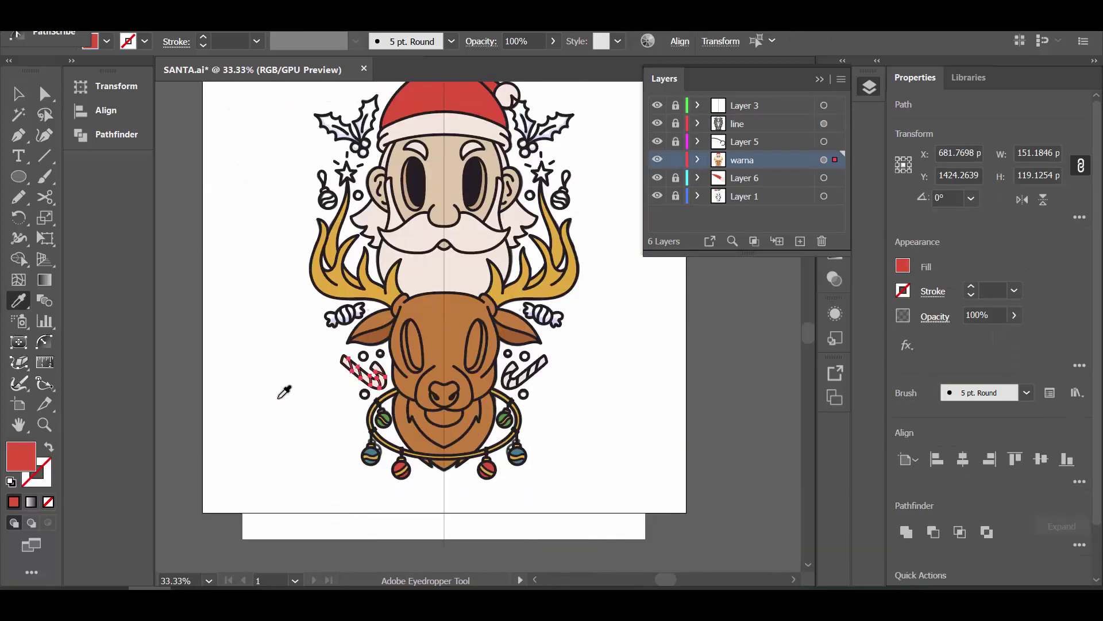
pyautogui.scroll(3, 339, 319)
pyautogui.press('p')
pyautogui.click(434, 340)
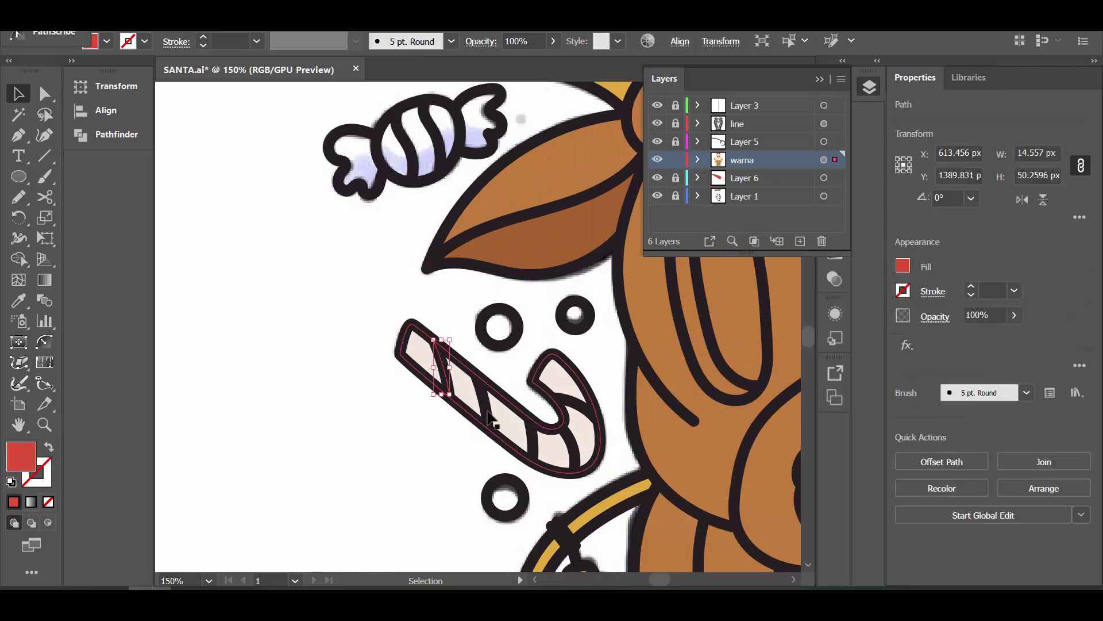
pyautogui.click(475, 373)
pyautogui.click(488, 428)
pyautogui.click(450, 395)
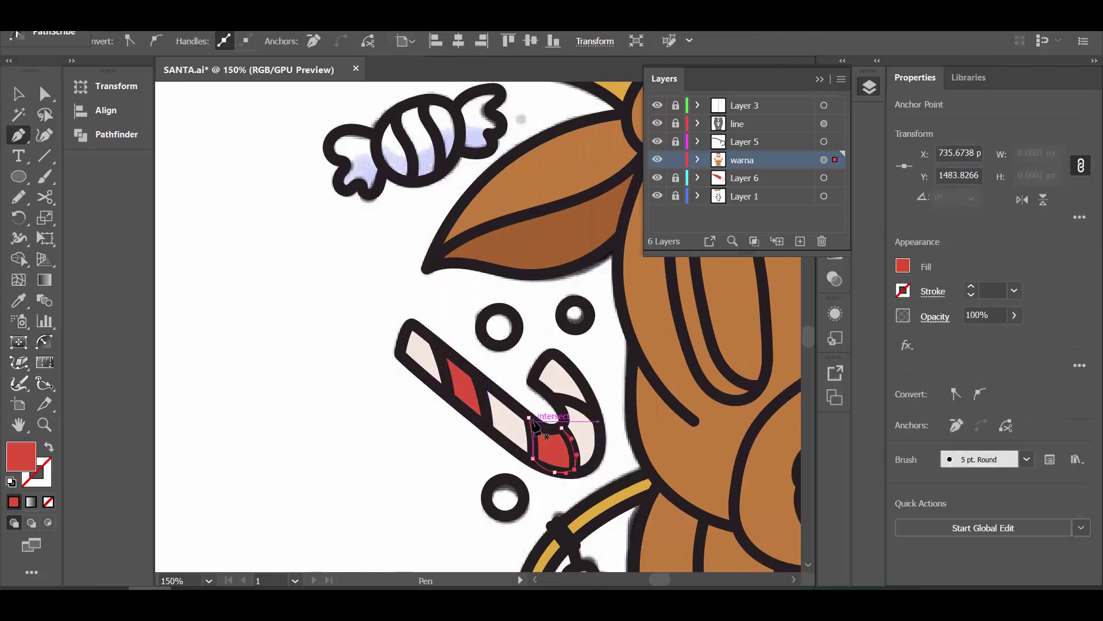
pyautogui.moveTo(584, 385); pyautogui.dragTo(579, 352)
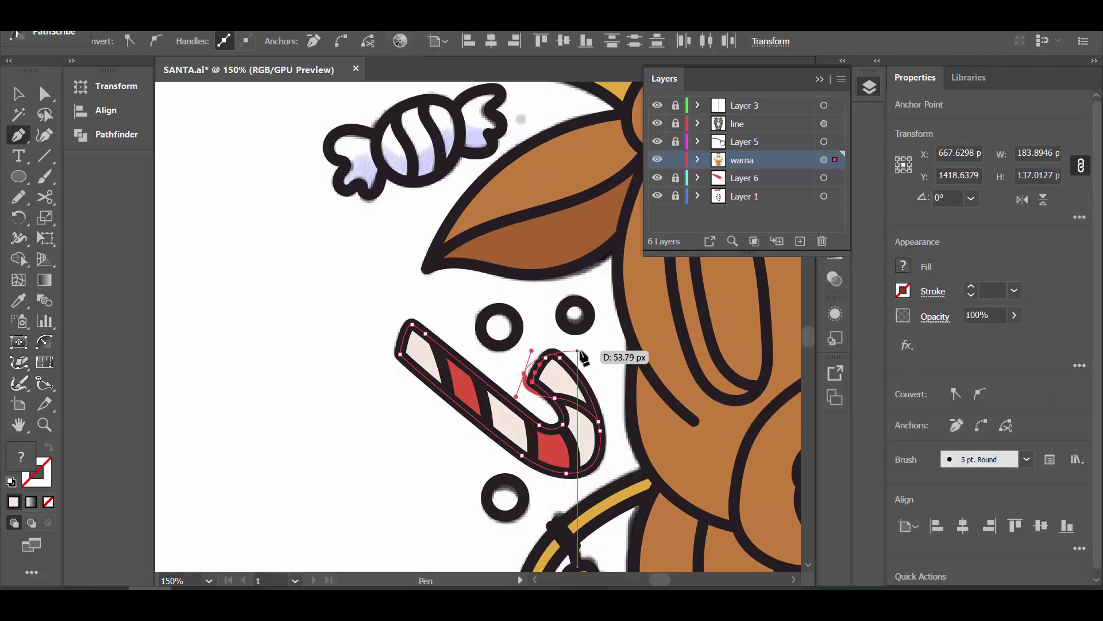
pyautogui.click(618, 435)
# - Combine the stripe shapes and give the small decorative circles the ornament's blue
pyautogui.click(116, 134)
pyautogui.click(405, 406)
pyautogui.hotkey('ctrl', '0')
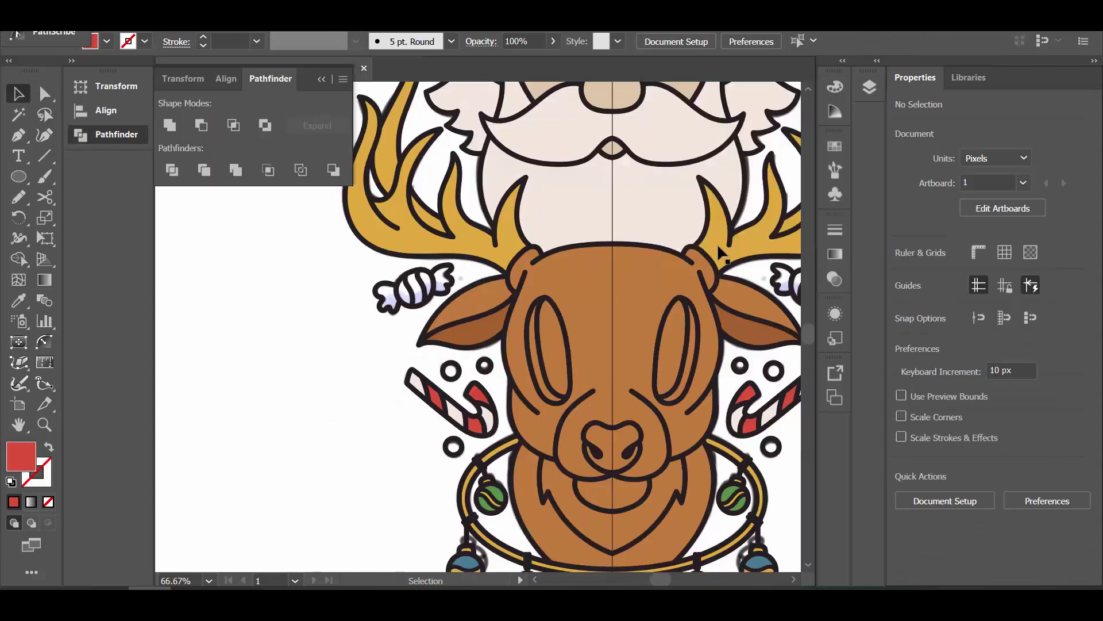
pyautogui.click(835, 146)
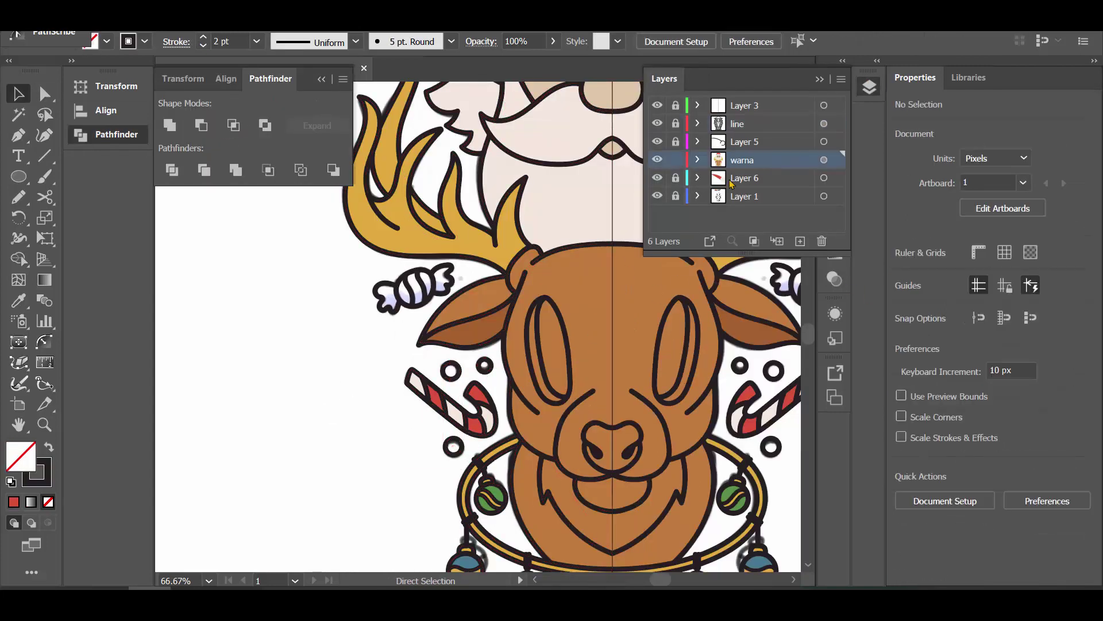
pyautogui.scroll(-2, 477, 487)
pyautogui.press('i')
pyautogui.click(477, 488)
pyautogui.press('v')
pyautogui.hotkey('ctrl', 'shift', 'a')
# - Hide the sketch layer, unlock the line art, and fill the reindeer's eye with the dark outline colour
pyautogui.click(657, 196)
pyautogui.scroll(-2, 426, 344)
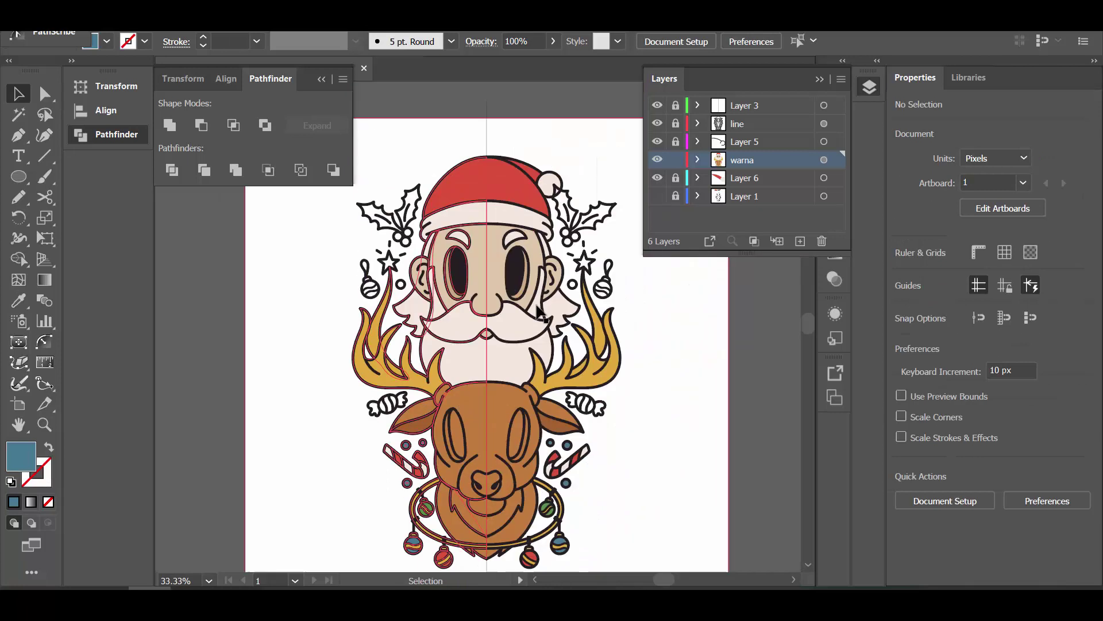
pyautogui.scroll(1, 425, 345)
pyautogui.click(675, 122)
pyautogui.click(425, 425)
pyautogui.click(397, 425)
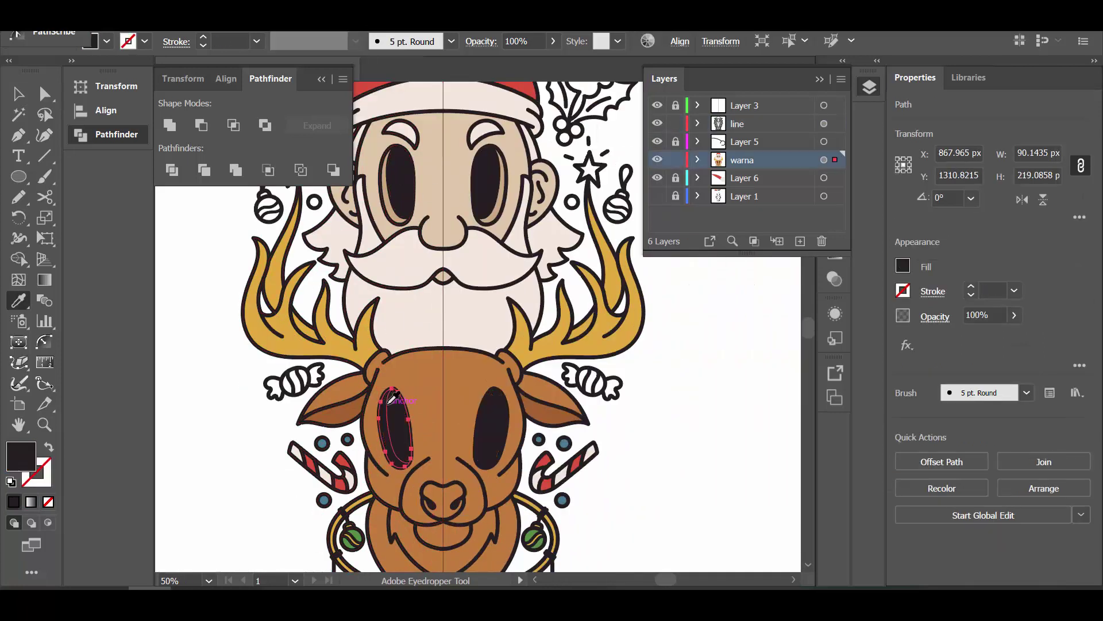
pyautogui.press('i')
pyautogui.click(397, 425)
pyautogui.scroll(2, 403, 414)
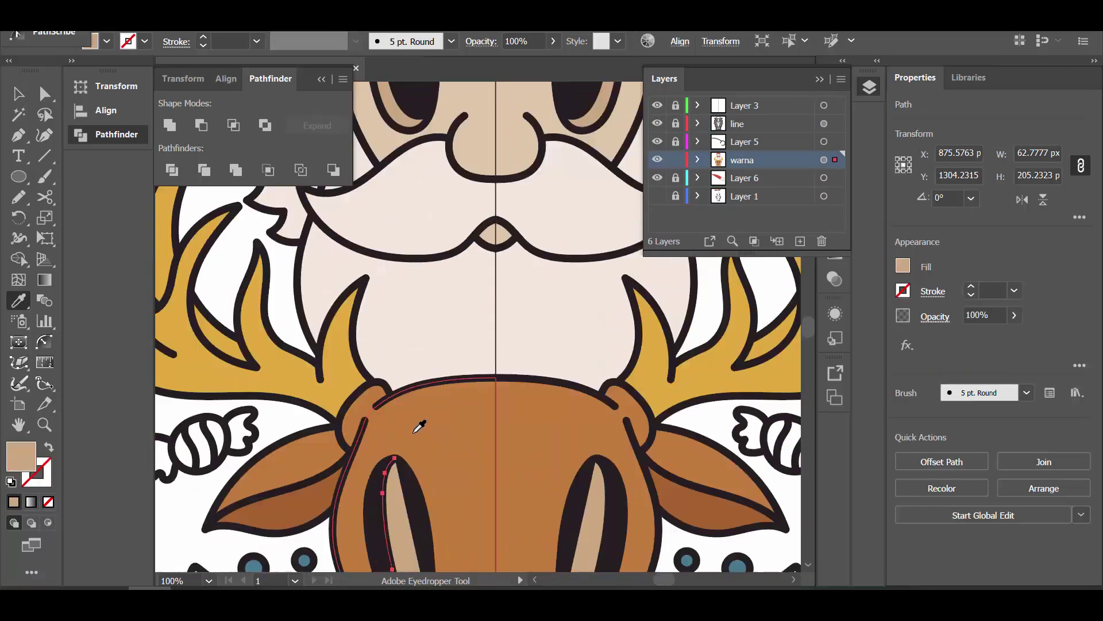
pyautogui.press('a')
pyautogui.hotkey('shift', 'x')
pyautogui.click(360, 497)
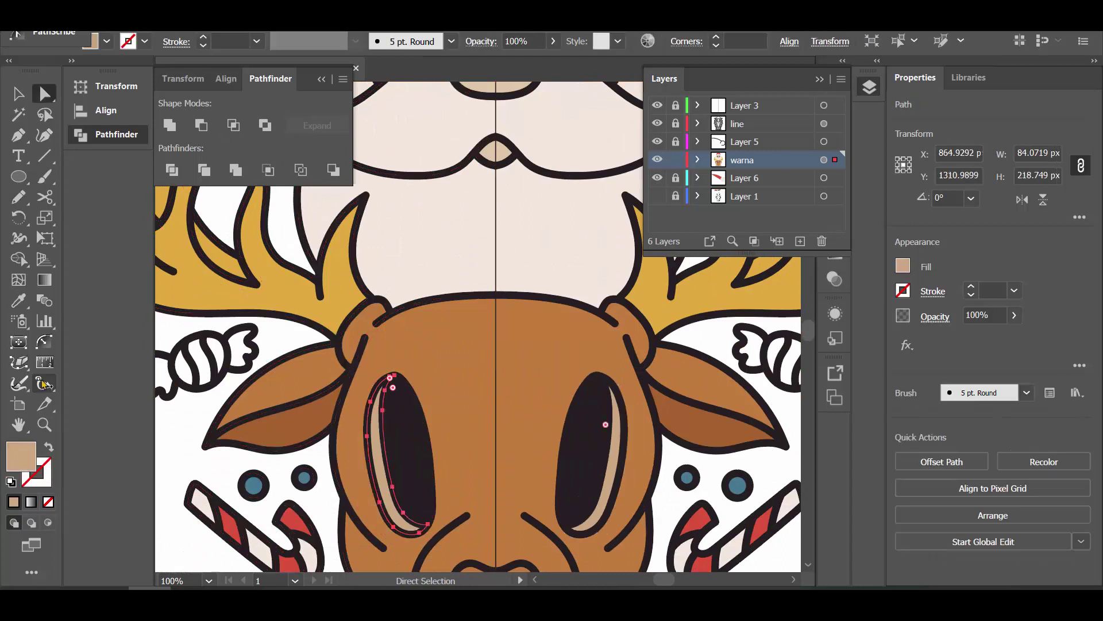
pyautogui.press('v')
# - Fill the reindeer's nose with the dark brown swatch
pyautogui.scroll(-3, 457, 476)
pyautogui.click(362, 386)
pyautogui.scroll(3, 362, 386)
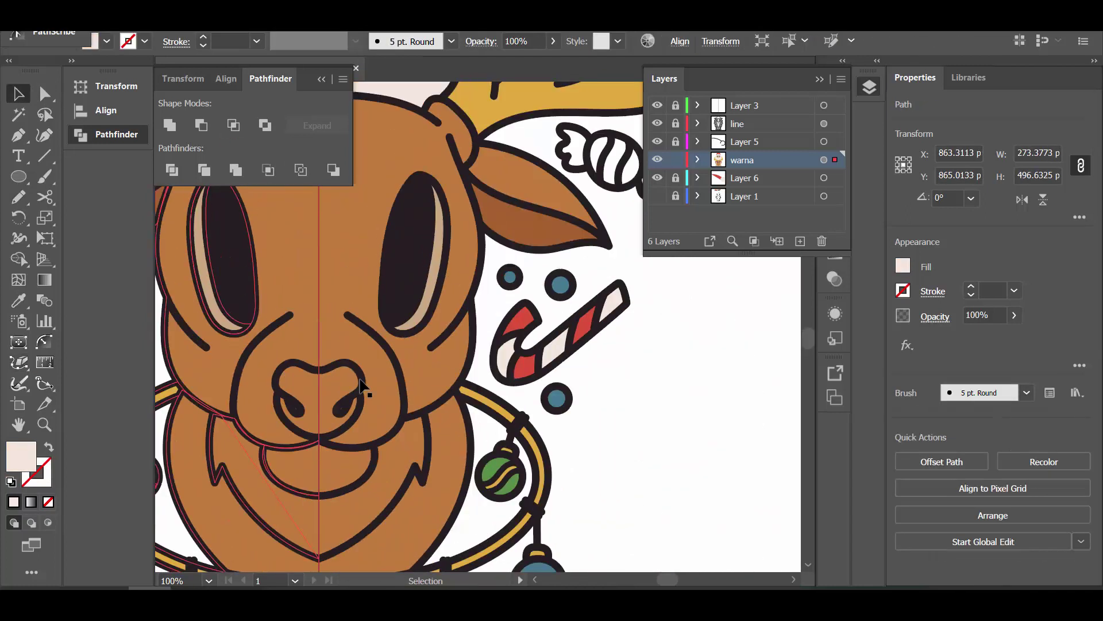
pyautogui.click(311, 371)
pyautogui.scroll(-5, 345, 287)
pyautogui.scroll(2, 394, 172)
pyautogui.press('i')
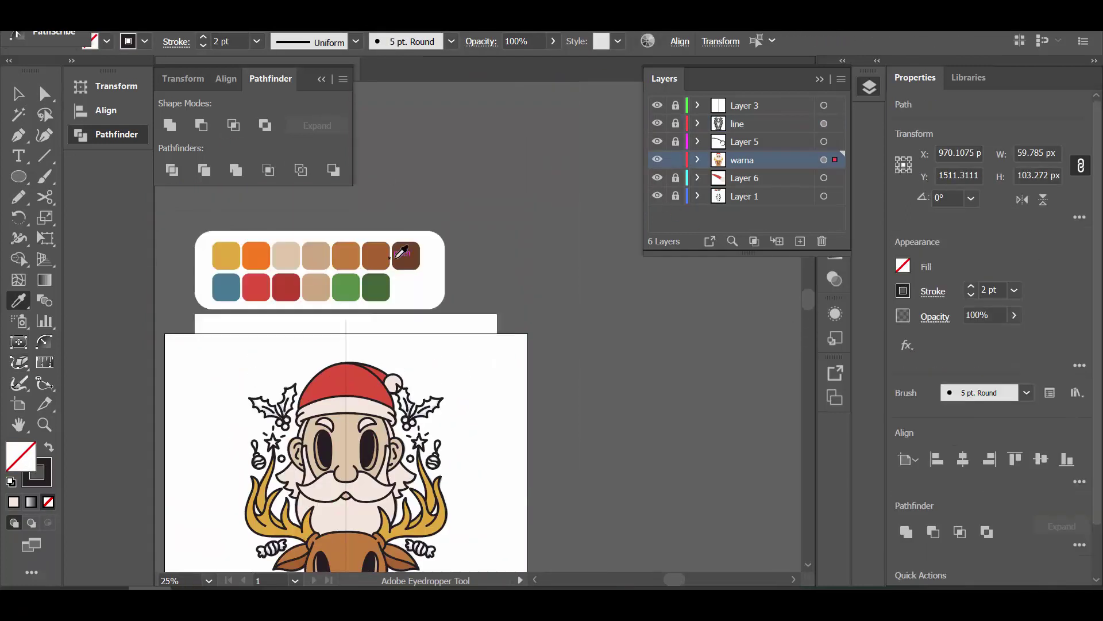
pyautogui.click(404, 255)
# - Adjust an anchor on the nose shape, then return to selecting whole objects
pyautogui.scroll(5, 525, 458)
pyautogui.press('a')
pyautogui.click(333, 467)
pyautogui.scroll(2, 345, 237)
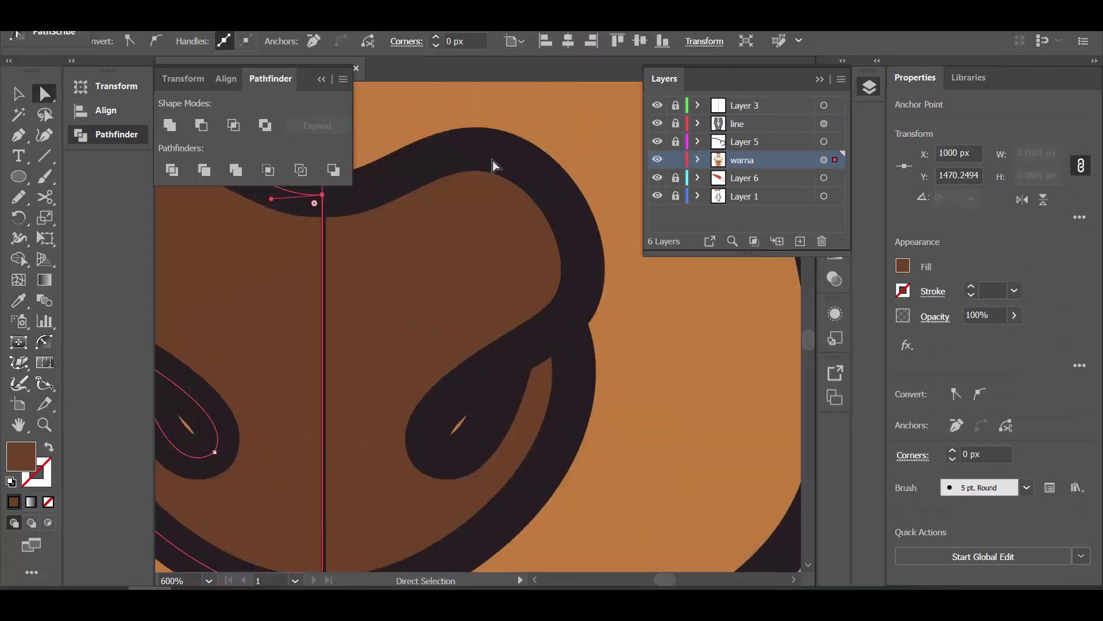
pyautogui.scroll(-2, 492, 166)
pyautogui.scroll(-3, 452, 460)
pyautogui.click(453, 459)
pyautogui.scroll(-1, 574, 437)
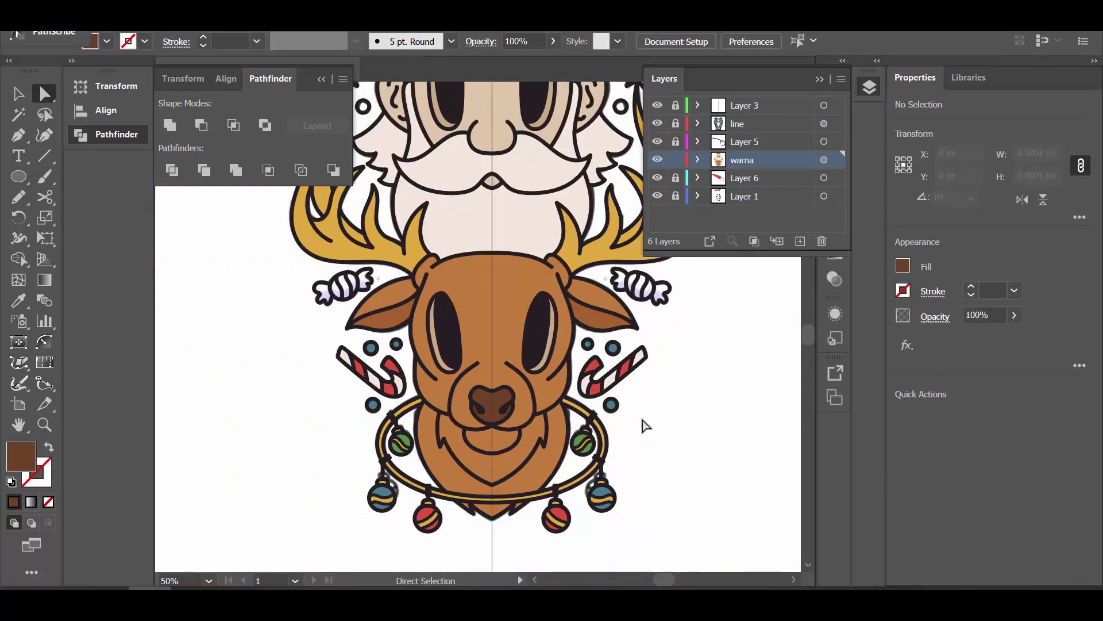
pyautogui.scroll(3, 643, 425)
pyautogui.scroll(2, 402, 287)
pyautogui.press('v')
pyautogui.click(345, 356)
# - Fill the wrapped candy with red and reselect it
pyautogui.click(219, 460)
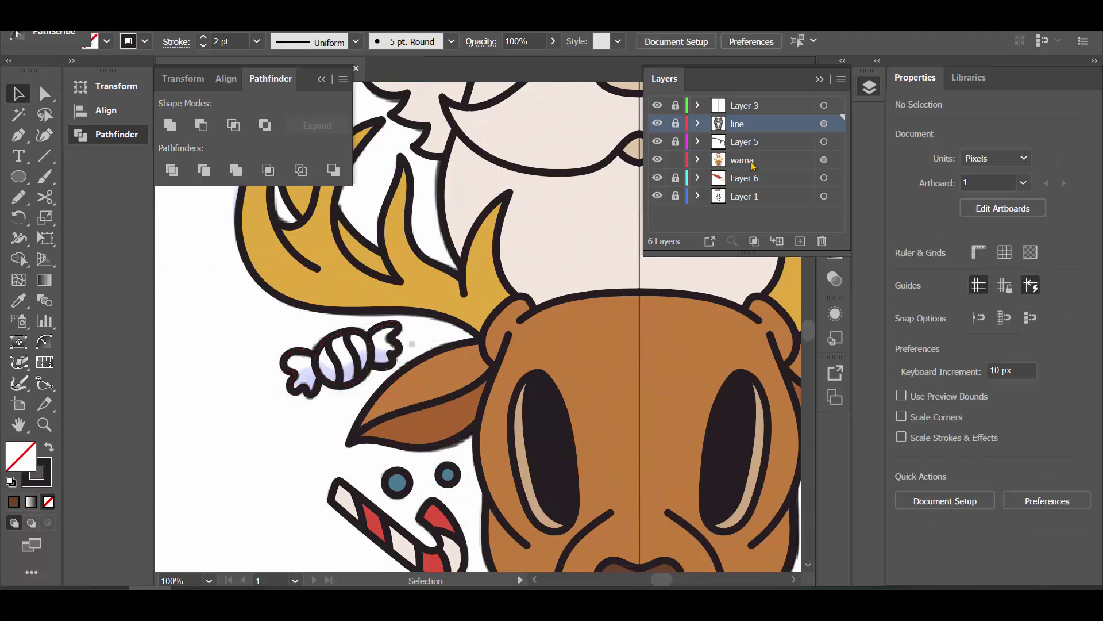
pyautogui.click(339, 362)
pyautogui.scroll(-2, 303, 475)
pyautogui.scroll(3, 295, 412)
pyautogui.press('a')
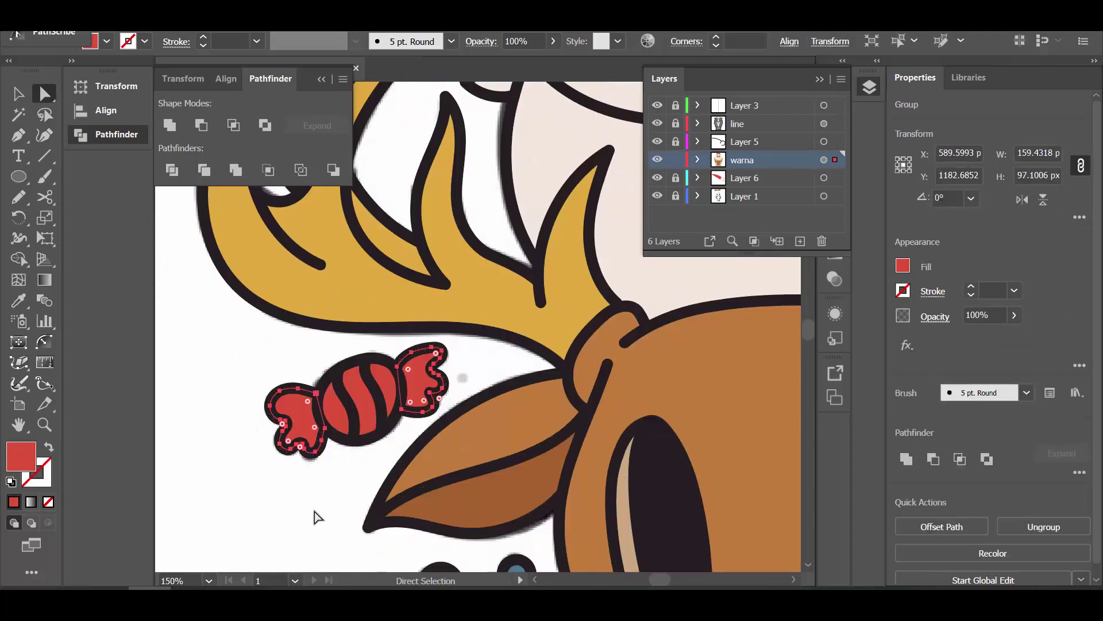
pyautogui.click(476, 365)
pyautogui.press('v')
pyautogui.click(460, 378)
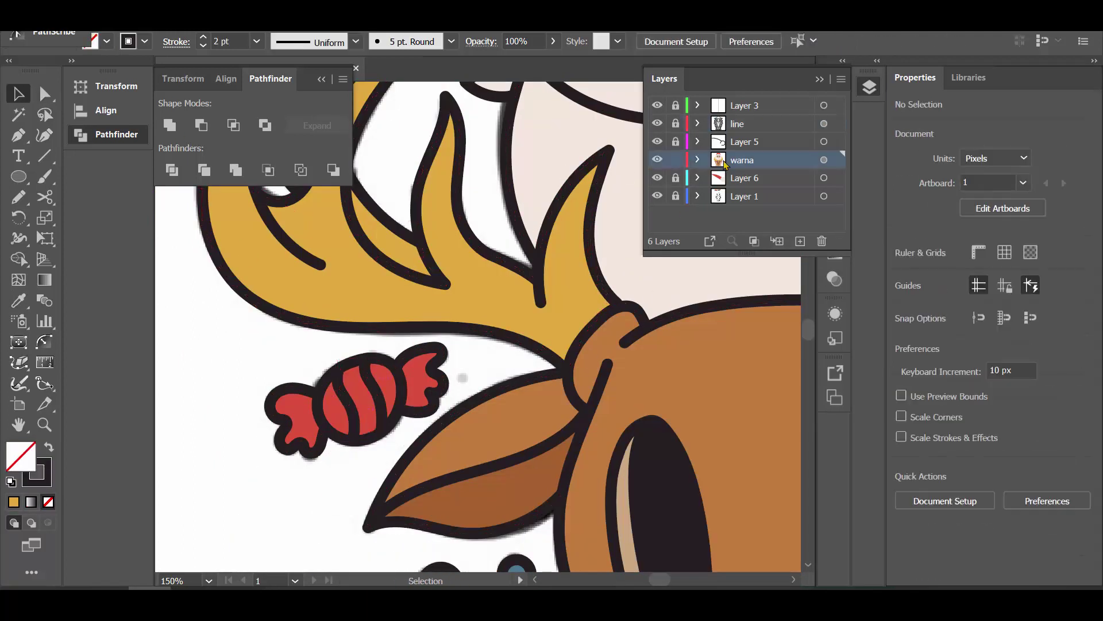
pyautogui.click(357, 397)
pyautogui.scroll(5, 357, 396)
# - Draw a yellow stripe shape across the wrapped candy with the Pen tool
pyautogui.press('p')
pyautogui.click(264, 357)
pyautogui.click(338, 331)
pyautogui.click(297, 543)
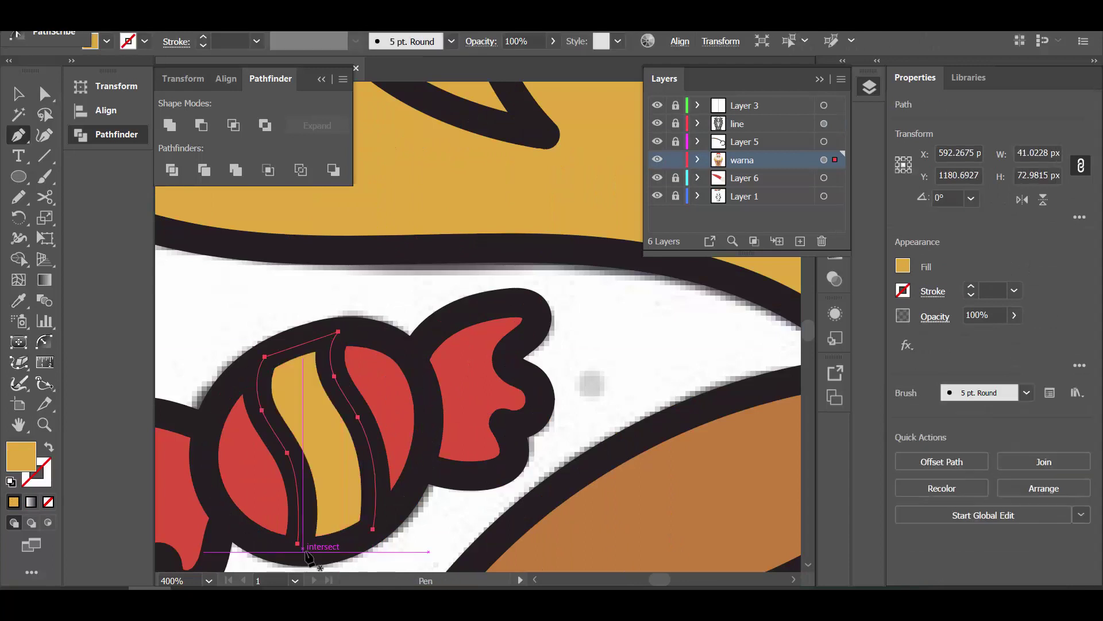
pyautogui.scroll(3, 287, 554)
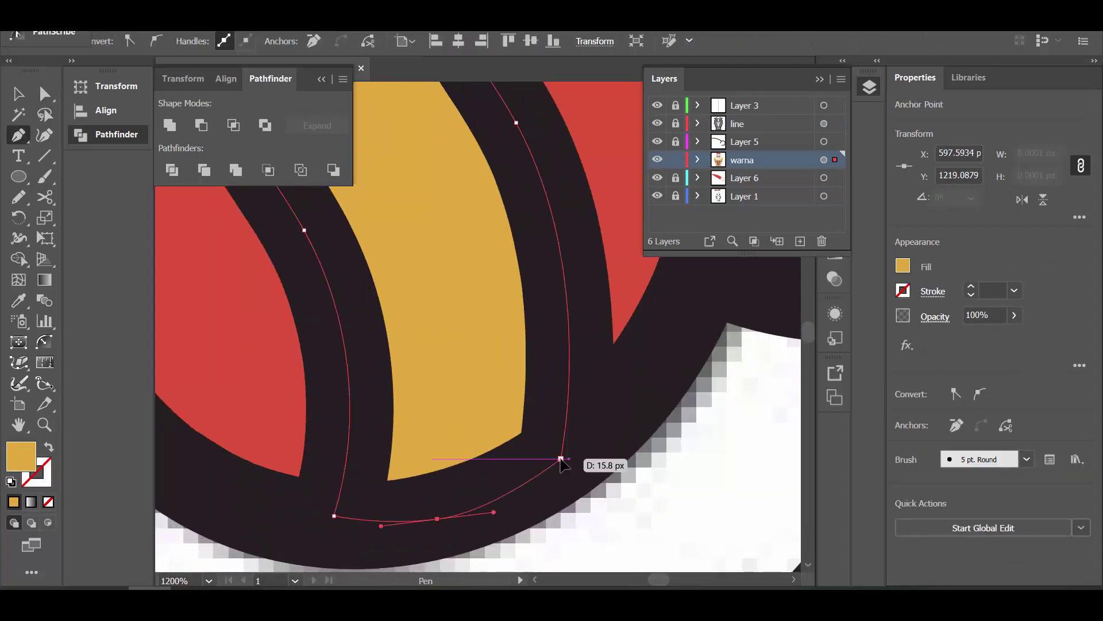
pyautogui.hotkey('ctrl', '-')
pyautogui.hotkey('ctrl', '-')
pyautogui.hotkey('ctrl', '-')
pyautogui.hotkey('ctrl', '-')
pyautogui.hotkey('ctrl', '-')
# - Select the ornament's stripe shape, then the star beside Santa
pyautogui.press('v')
pyautogui.click(419, 313)
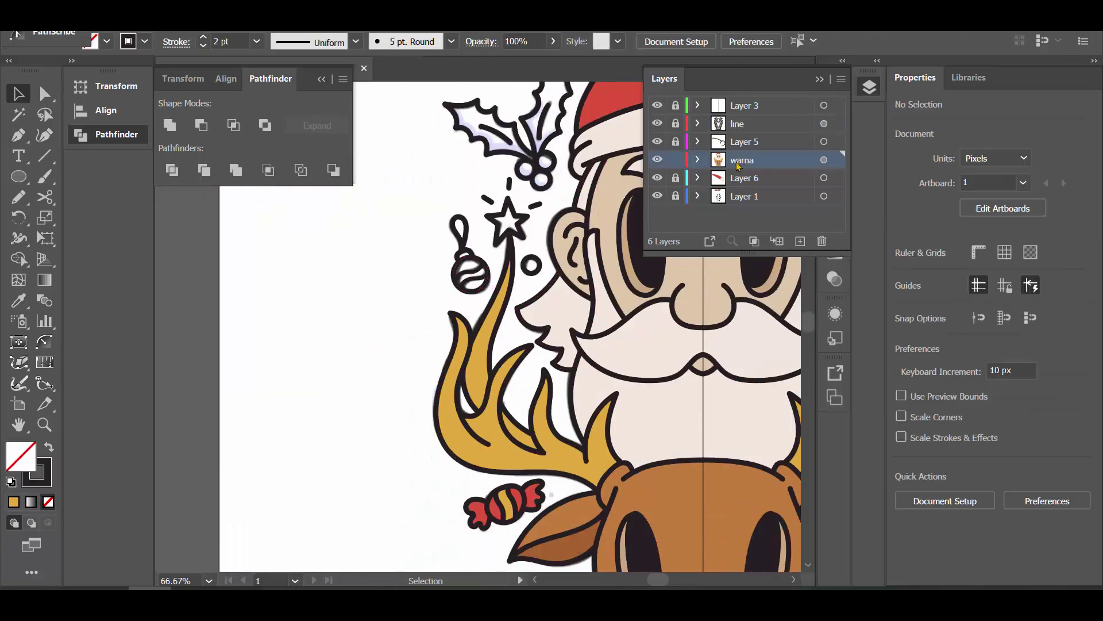
pyautogui.scroll(-5, 739, 166)
pyautogui.scroll(5, 382, 322)
pyautogui.hotkey('ctrl', '+')
pyautogui.hotkey('ctrl', '+')
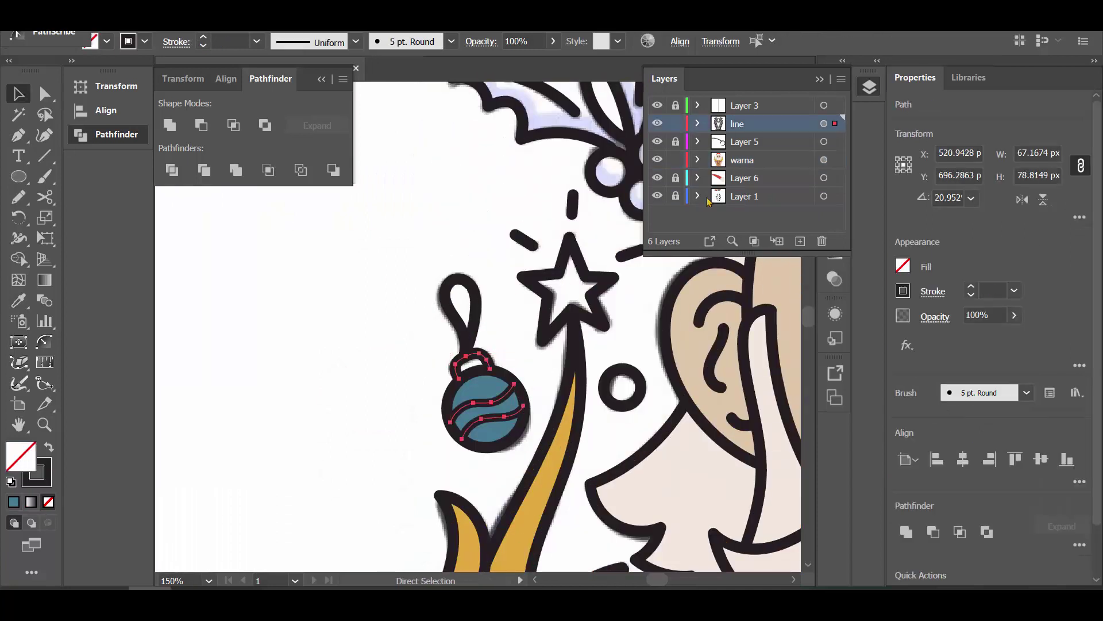
pyautogui.click(529, 423)
pyautogui.click(477, 411)
pyautogui.hotkey('ctrl', '+')
pyautogui.hotkey('ctrl', '+')
pyautogui.hotkey('ctrl', '+')
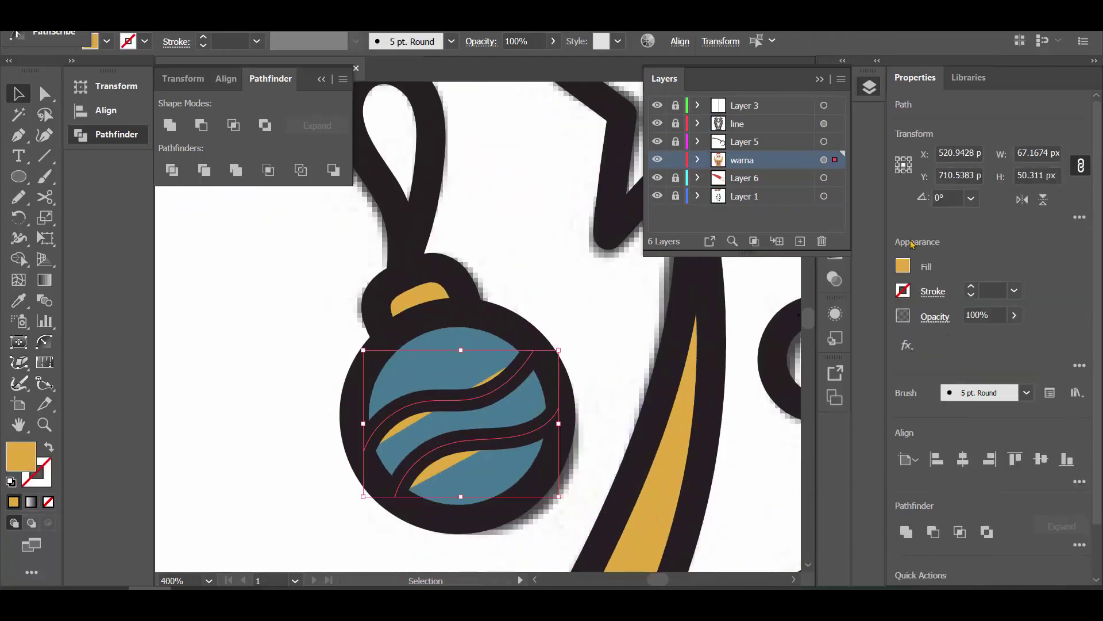
pyautogui.press('v')
pyautogui.hotkey('ctrl', '-')
pyautogui.hotkey('ctrl', '-')
pyautogui.hotkey('ctrl', '-')
pyautogui.hotkey('ctrl', '-')
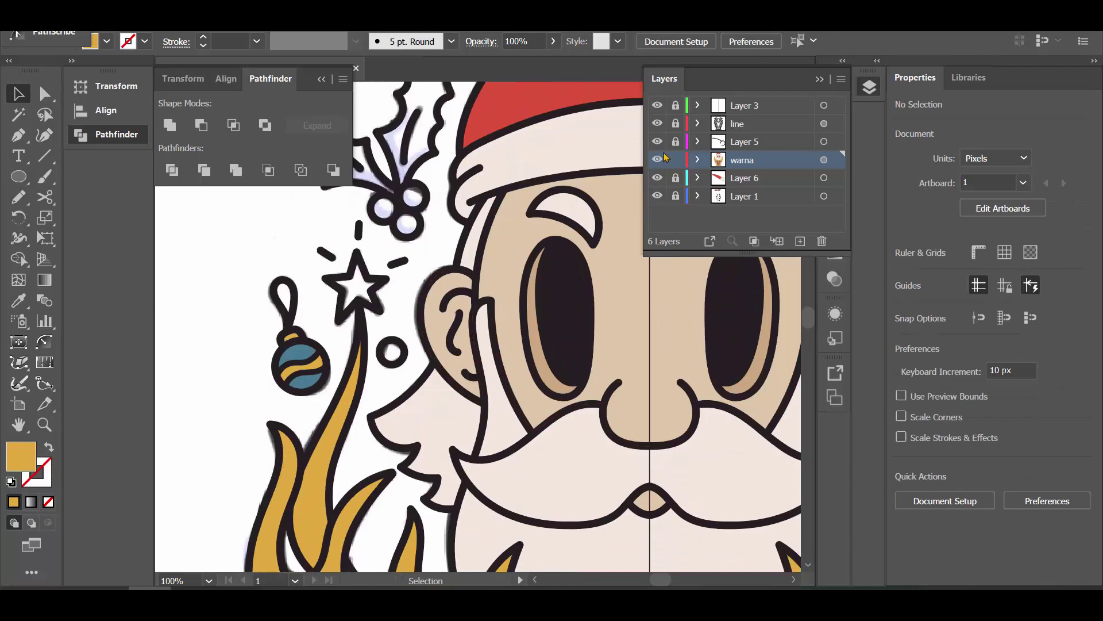
pyautogui.click(384, 305)
pyautogui.hotkey('ctrl', '-')
pyautogui.hotkey('ctrl', '-')
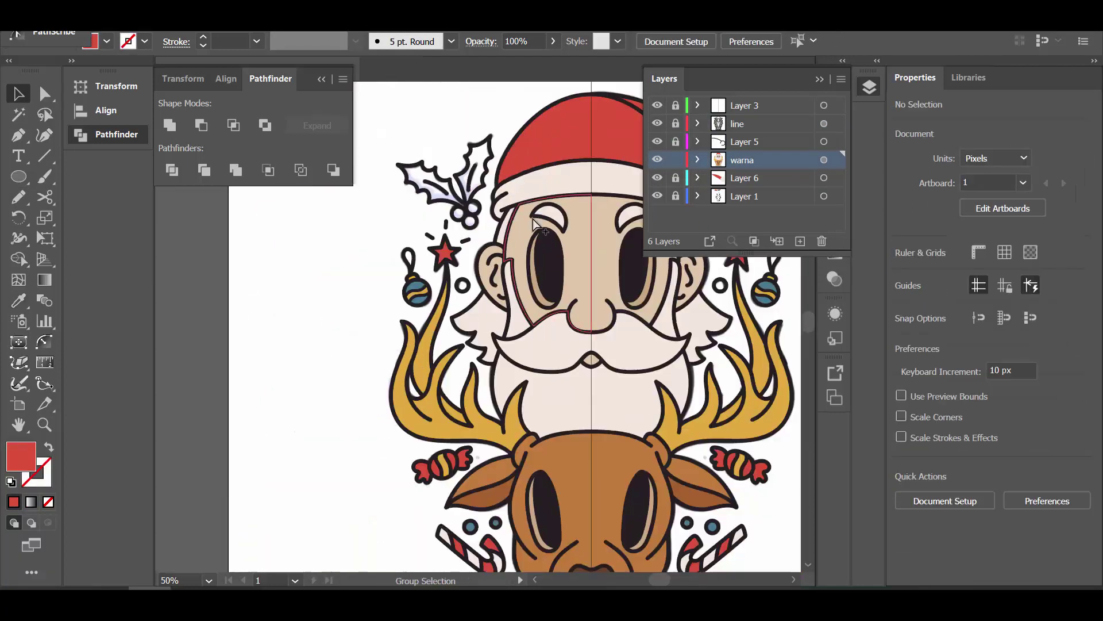
# - Give the star a red fill using the Eyedropper
pyautogui.hotkey('ctrl', '+')
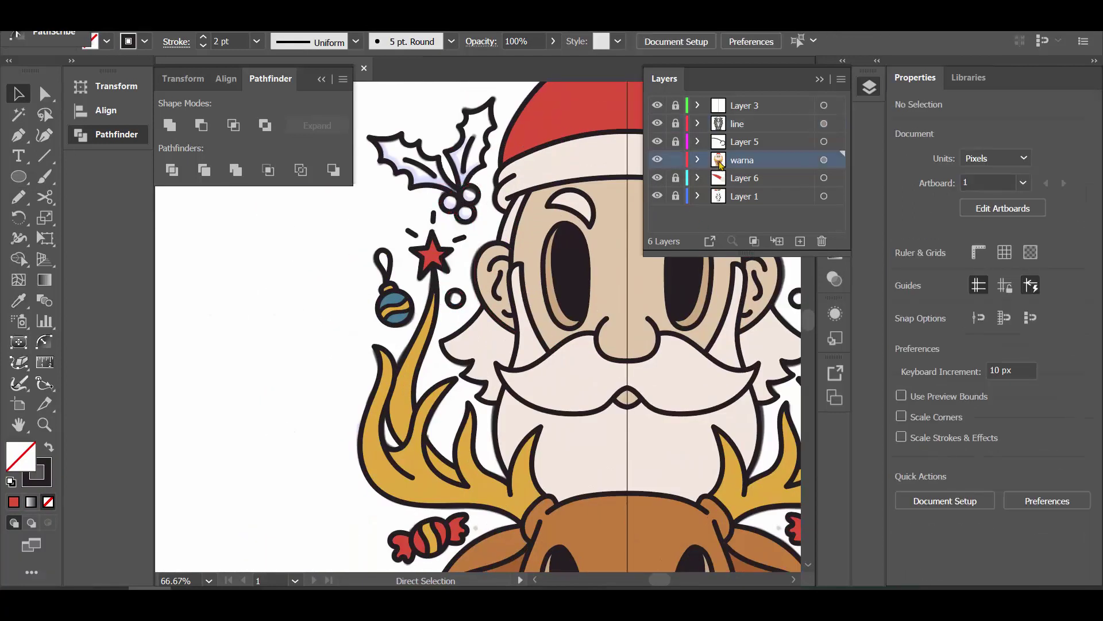
pyautogui.press('i')
pyautogui.scroll(-2, 541, 314)
pyautogui.click(540, 314)
pyautogui.scroll(-3, 543, 310)
pyautogui.scroll(3, 468, 483)
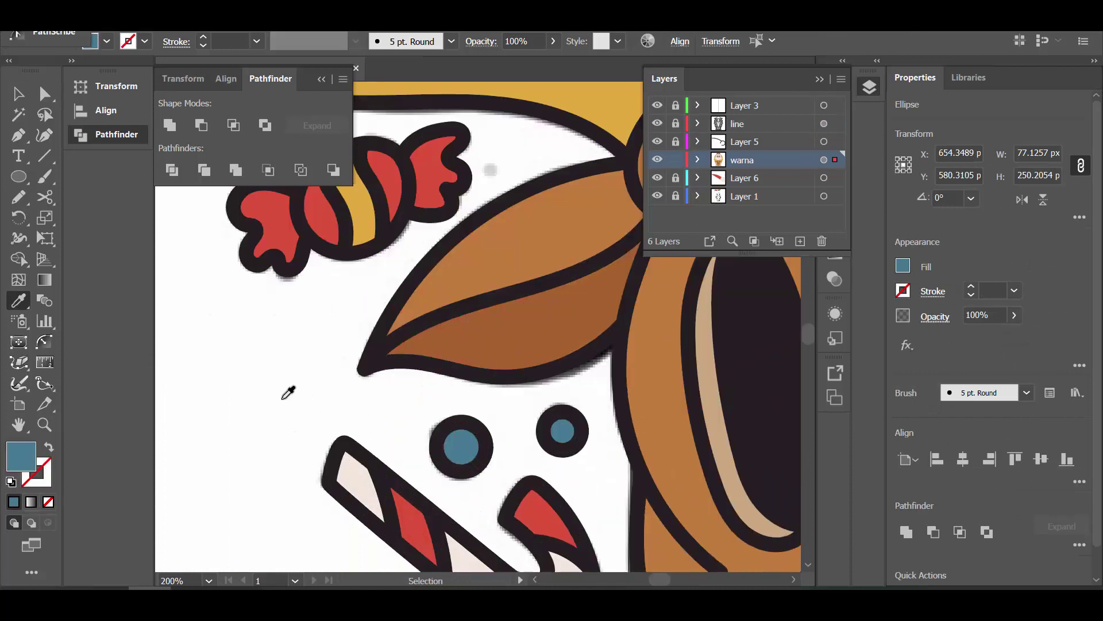
pyautogui.scroll(-4, 288, 392)
# - Select the left holly leaves and sample the holly green onto them
pyautogui.keyDown('ctrl'); pyautogui.click(368, 287); pyautogui.keyUp('ctrl')
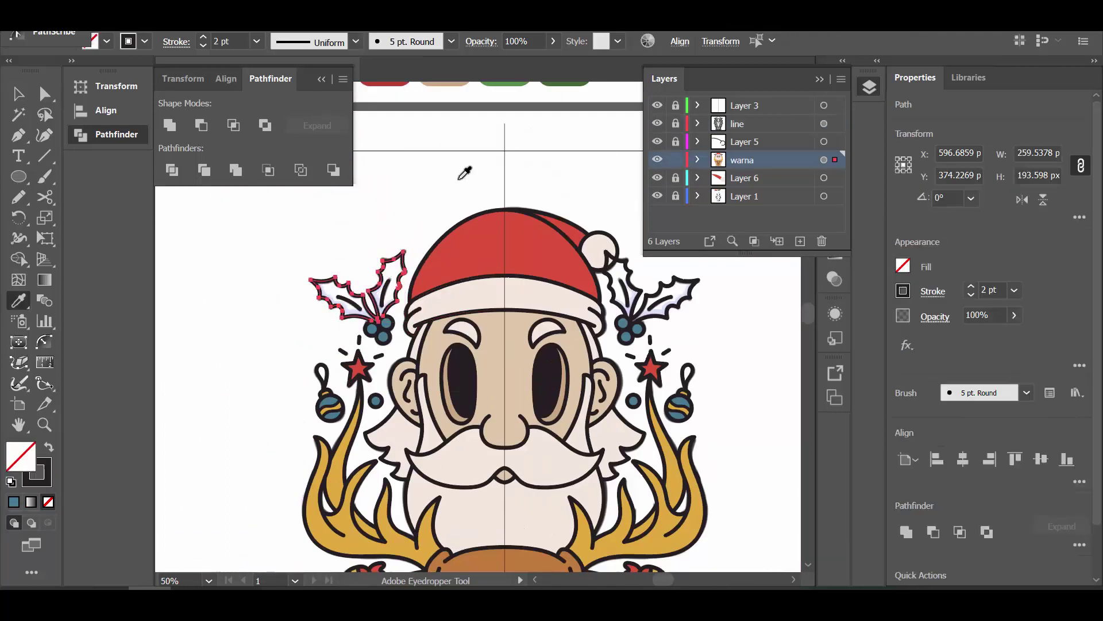
pyautogui.click(506, 82)
pyautogui.scroll(3, 311, 296)
pyautogui.press('n')
pyautogui.scroll(2, 310, 295)
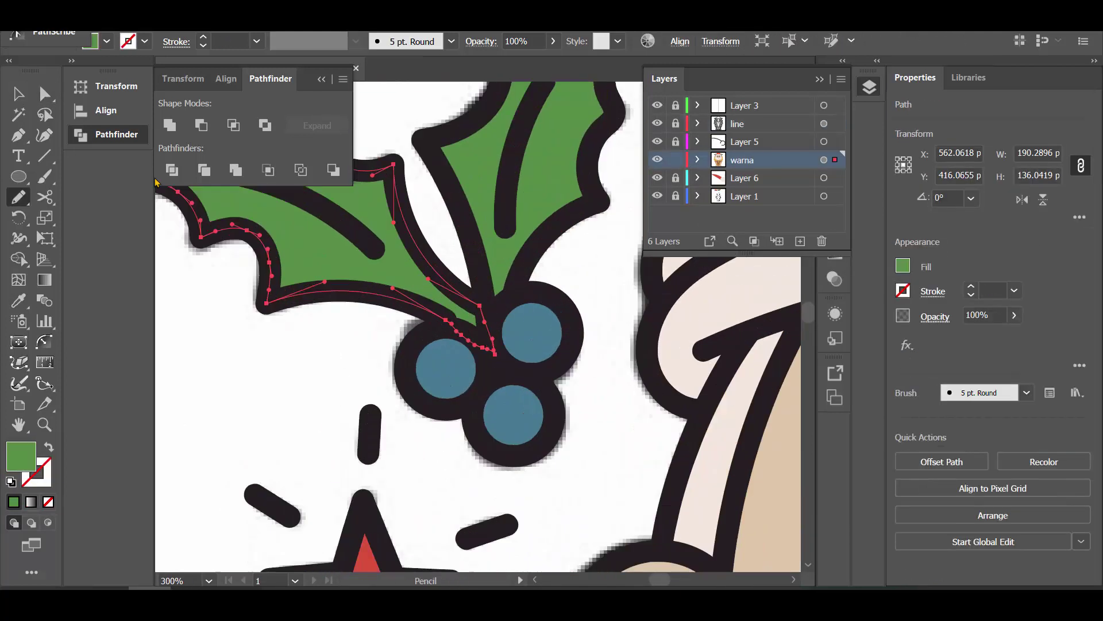
pyautogui.scroll(-1, 320, 313)
pyautogui.scroll(-1, 256, 320)
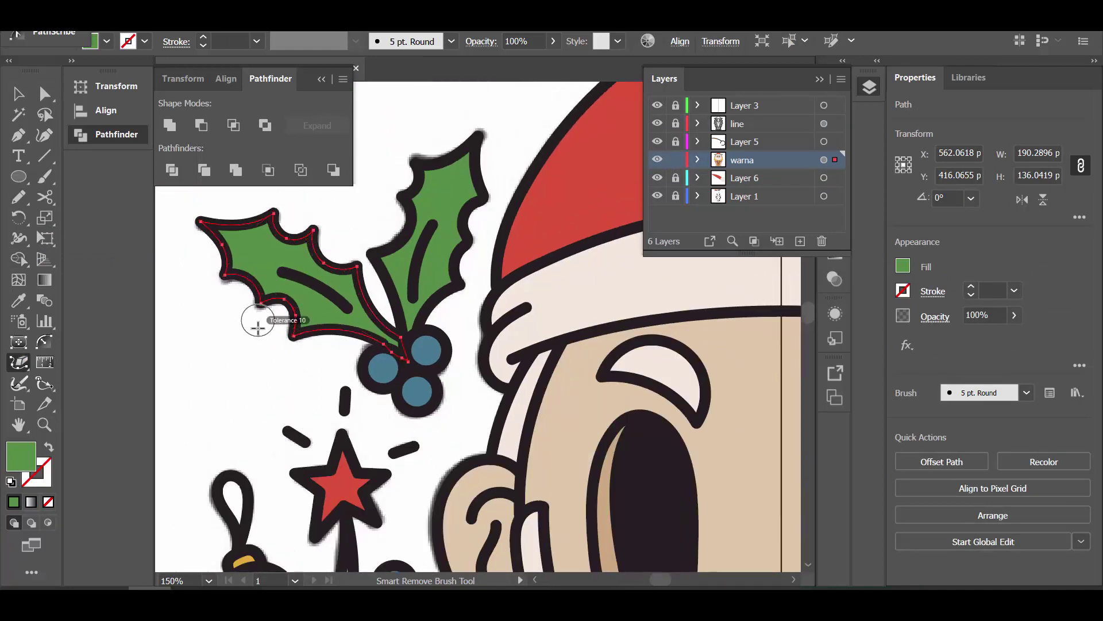
# - Adjust anchor points on the holly leaf outline with Direct Selection
pyautogui.keyDown('ctrl'); pyautogui.click(356, 379); pyautogui.keyUp('ctrl')
pyautogui.scroll(3, 357, 379)
pyautogui.click(459, 357)
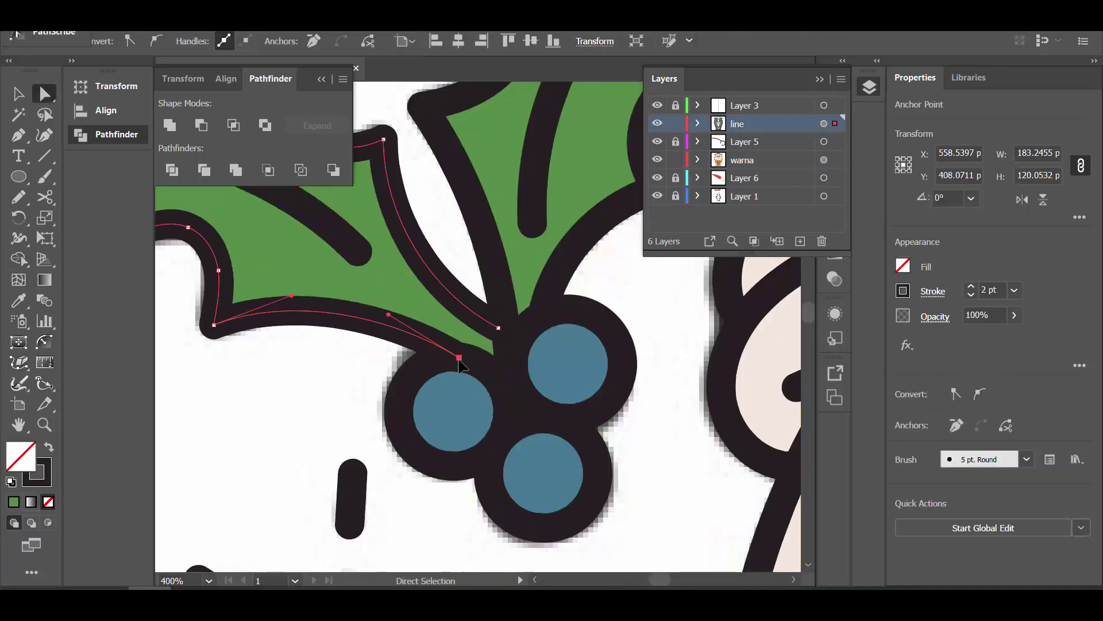
pyautogui.scroll(-2, 465, 354)
pyautogui.keyDown('ctrl'); pyautogui.click(343, 419); pyautogui.keyUp('ctrl')
pyautogui.scroll(-2, 342, 418)
pyautogui.scroll(-2, 364, 404)
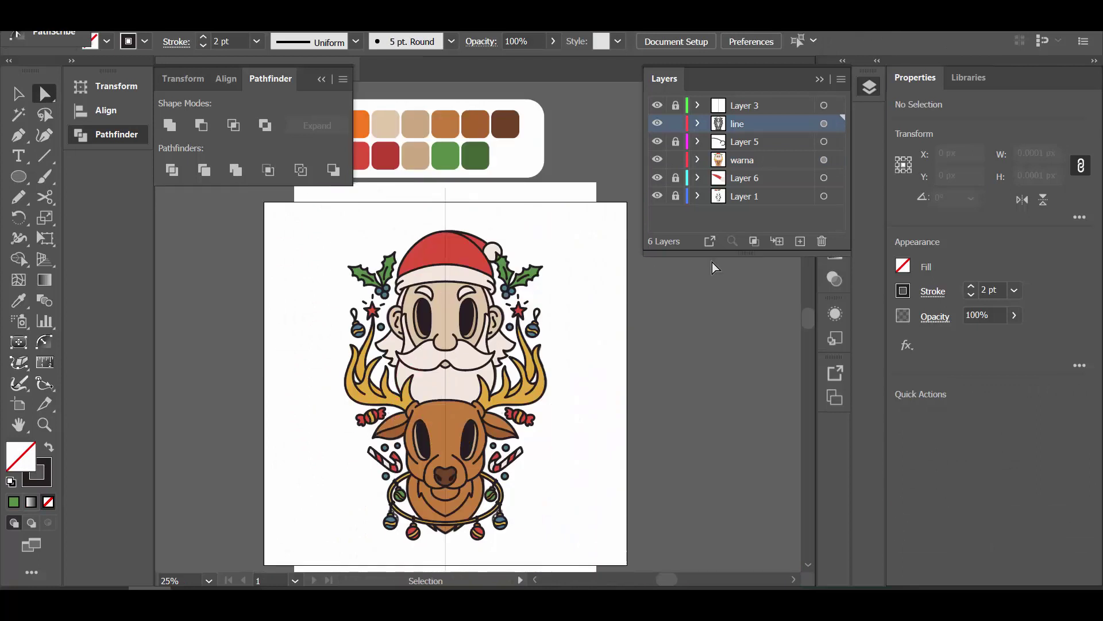
pyautogui.scroll(2, 507, 246)
pyautogui.scroll(3, 506, 246)
# - Lock the 'line' layer and make the 'warna' layer active
pyautogui.scroll(2, 499, 251)
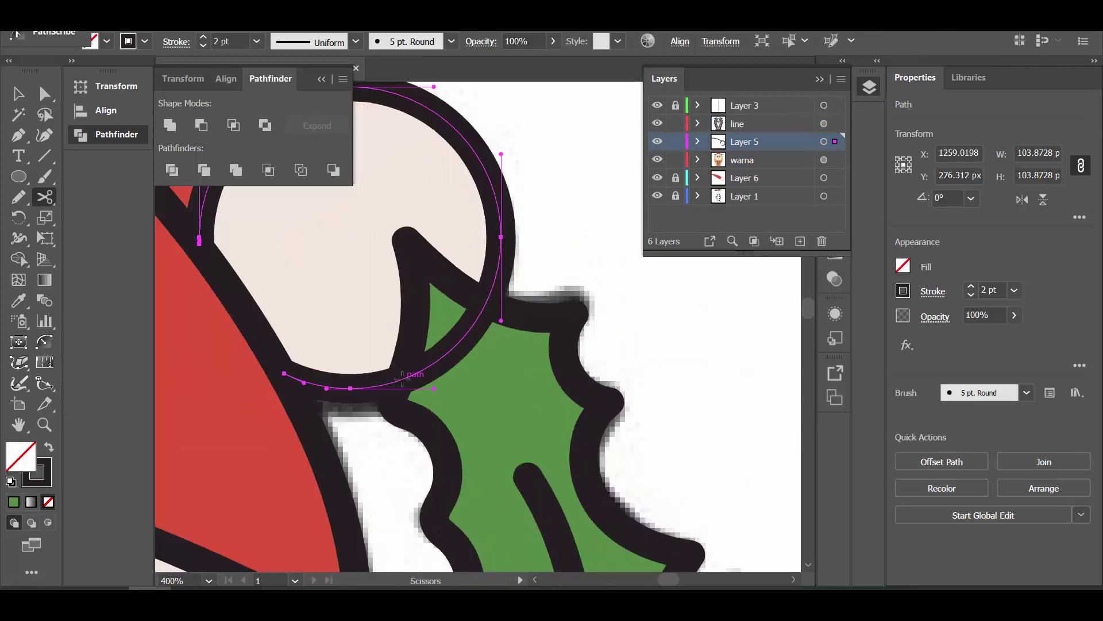
pyautogui.click(498, 268)
pyautogui.scroll(-3, 475, 305)
pyautogui.scroll(-1, 474, 306)
pyautogui.click(675, 123)
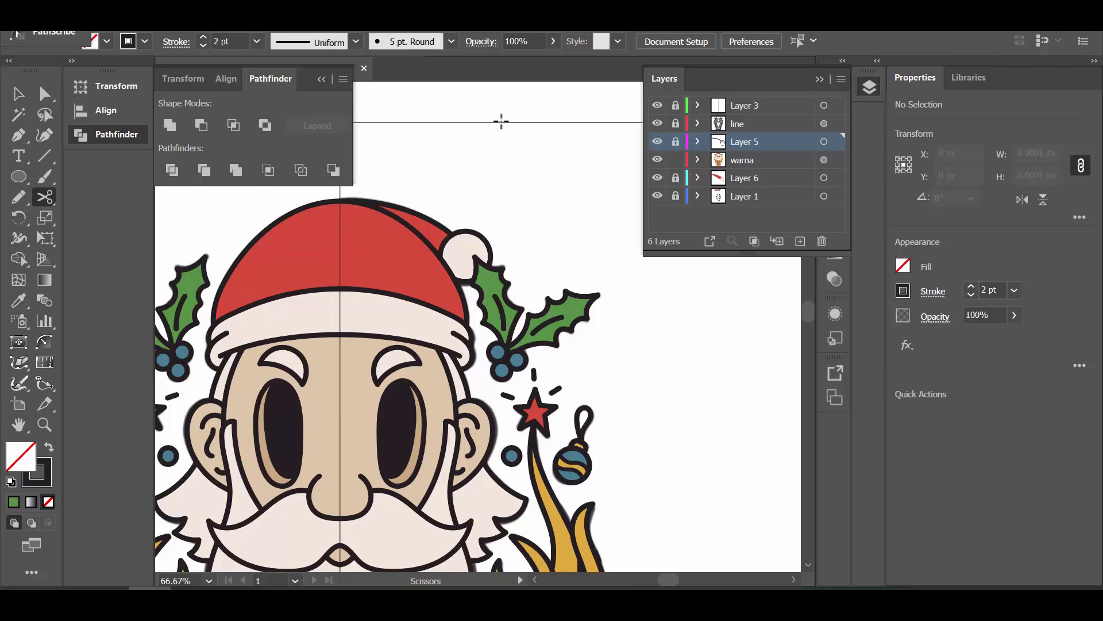
pyautogui.scroll(2, 244, 305)
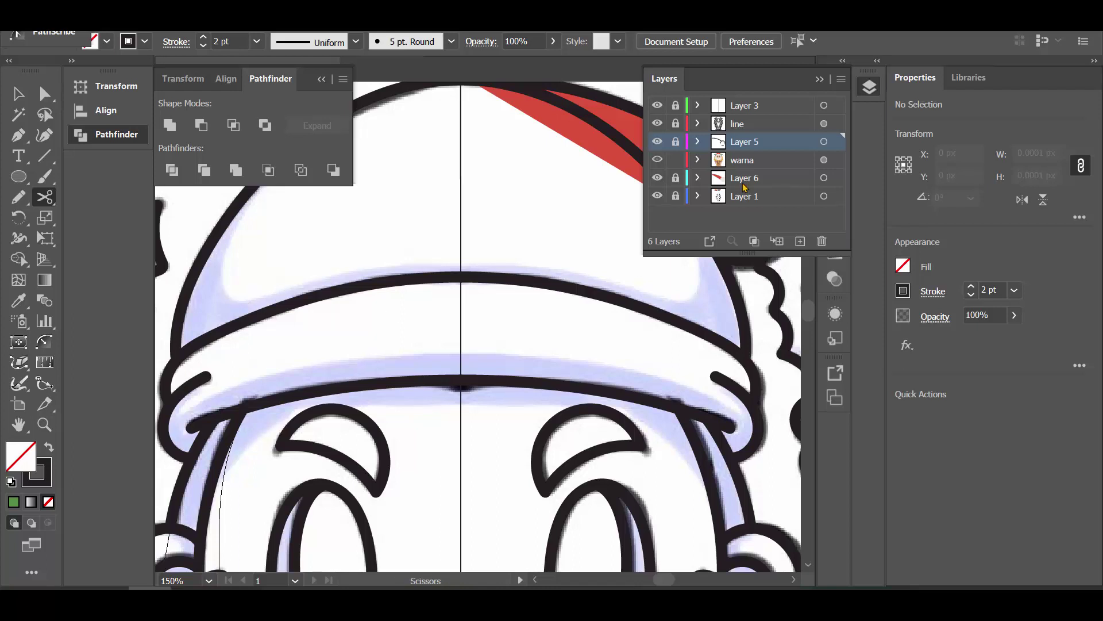
pyautogui.click(741, 160)
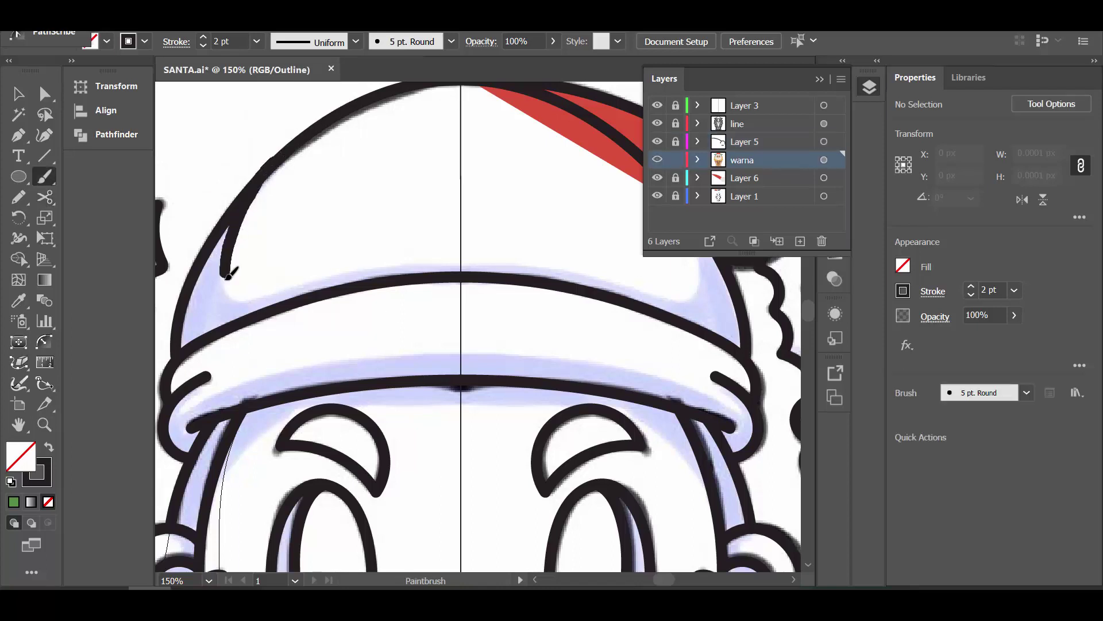
# - Paint a shadow shape along the hat's left side and reshape its curve
pyautogui.moveTo(458, 251); pyautogui.dragTo(460, 262)
pyautogui.press('a')
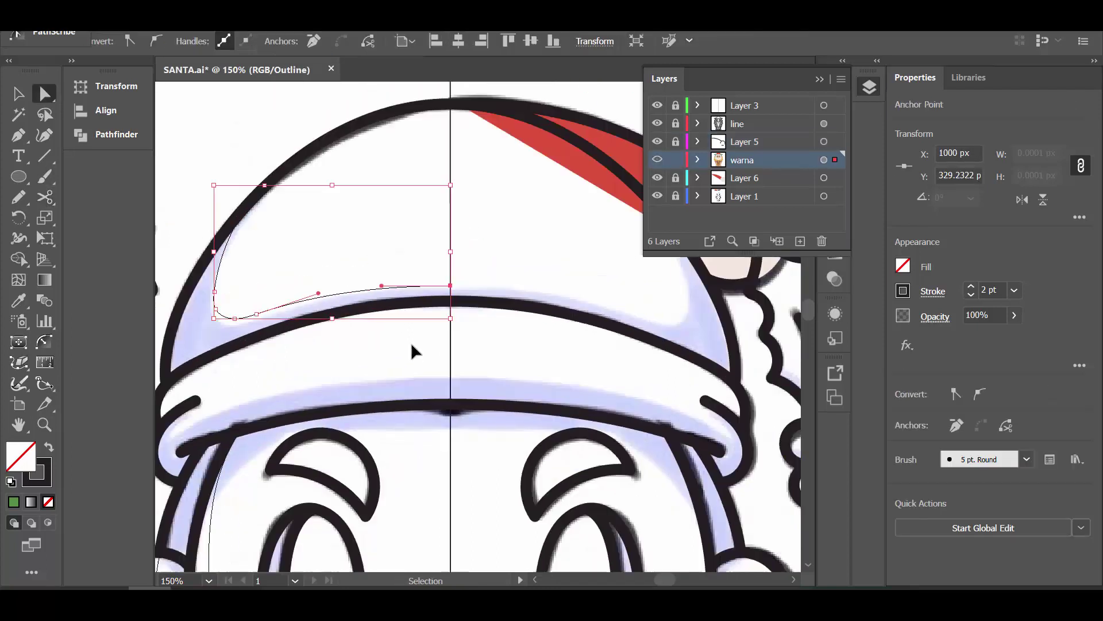
pyautogui.moveTo(264, 185); pyautogui.dragTo(688, 529)
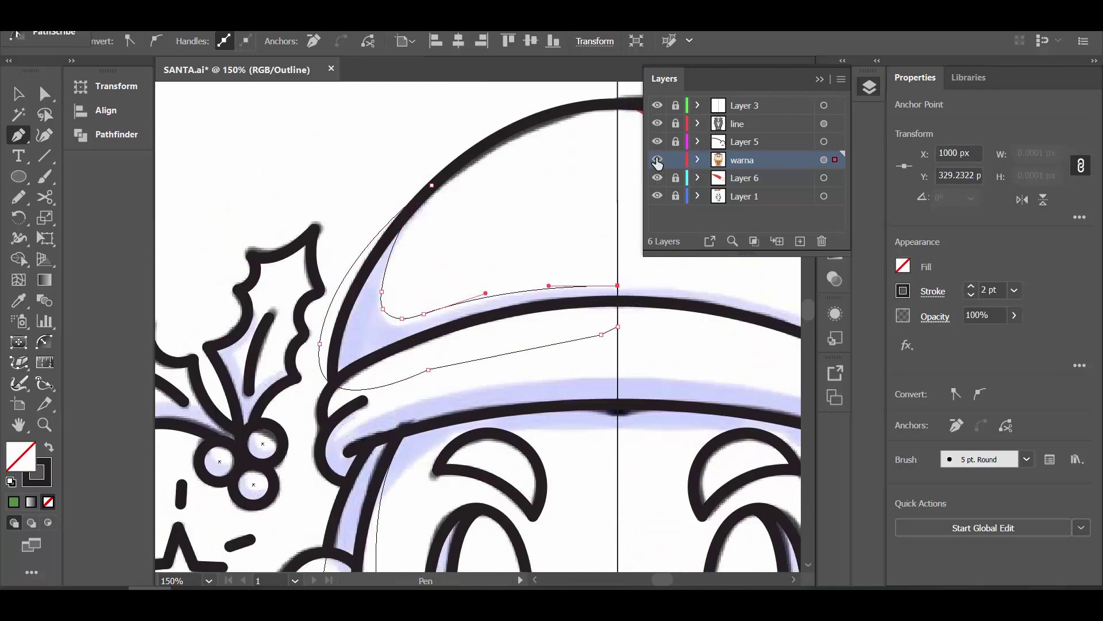
pyautogui.hotkey('ctrl', 'y')
# - Paint a shadow strip along Santa's hat brim in outline view
pyautogui.press('v')
pyautogui.hotkey('ctrl', '-')
pyautogui.hotkey('ctrl', '-')
pyautogui.hotkey('ctrl', '-')
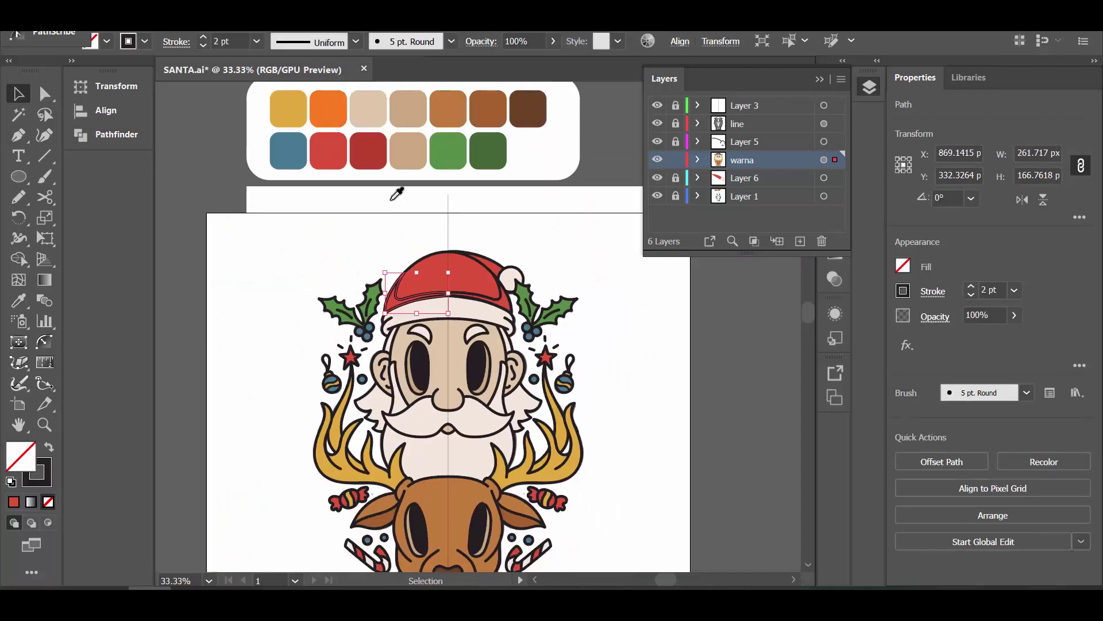
pyautogui.hotkey('ctrl', 'shift', 'a')
pyautogui.hotkey('ctrl', '+')
pyautogui.hotkey('ctrl', '+')
pyautogui.hotkey('ctrl', '+')
pyautogui.hotkey('ctrl', 'y')
pyautogui.hotkey('ctrl', '+')
pyautogui.press('b')
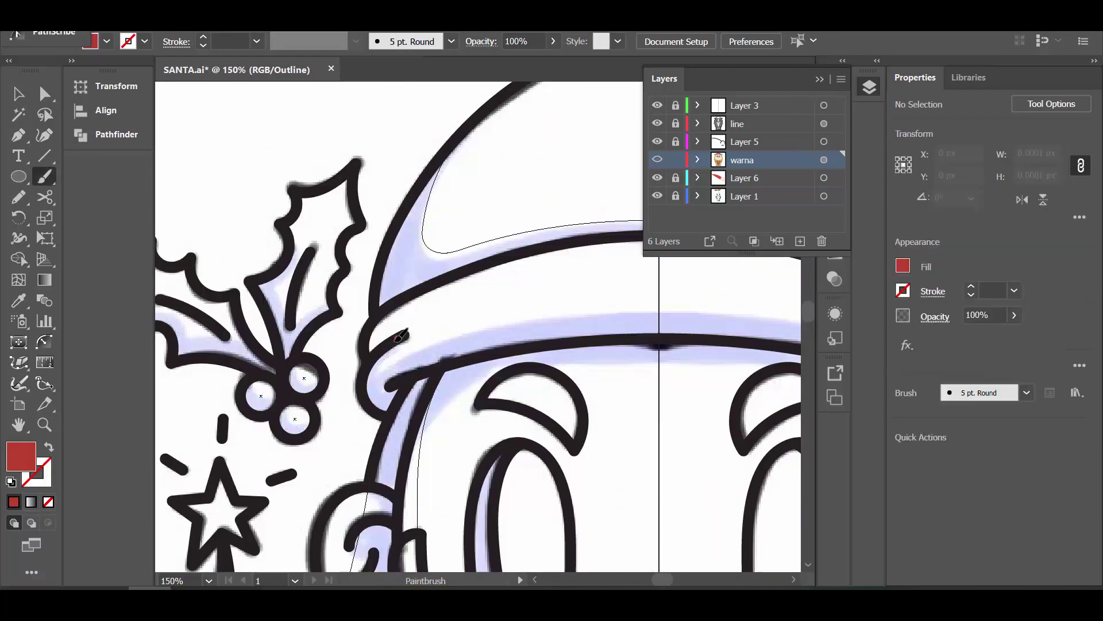
pyautogui.press('a')
pyautogui.moveTo(620, 304)
pyautogui.mouseDown()
pyautogui.moveTo(658, 308)
pyautogui.moveTo(660, 357)
pyautogui.mouseUp()
# - Fill the brim shadow with the tan swatch colour via Eyedropper
pyautogui.hotkey('ctrl', 'y')
pyautogui.hotkey('ctrl', '-')
pyautogui.hotkey('ctrl', '-')
pyautogui.hotkey('ctrl', '-')
pyautogui.press('i')
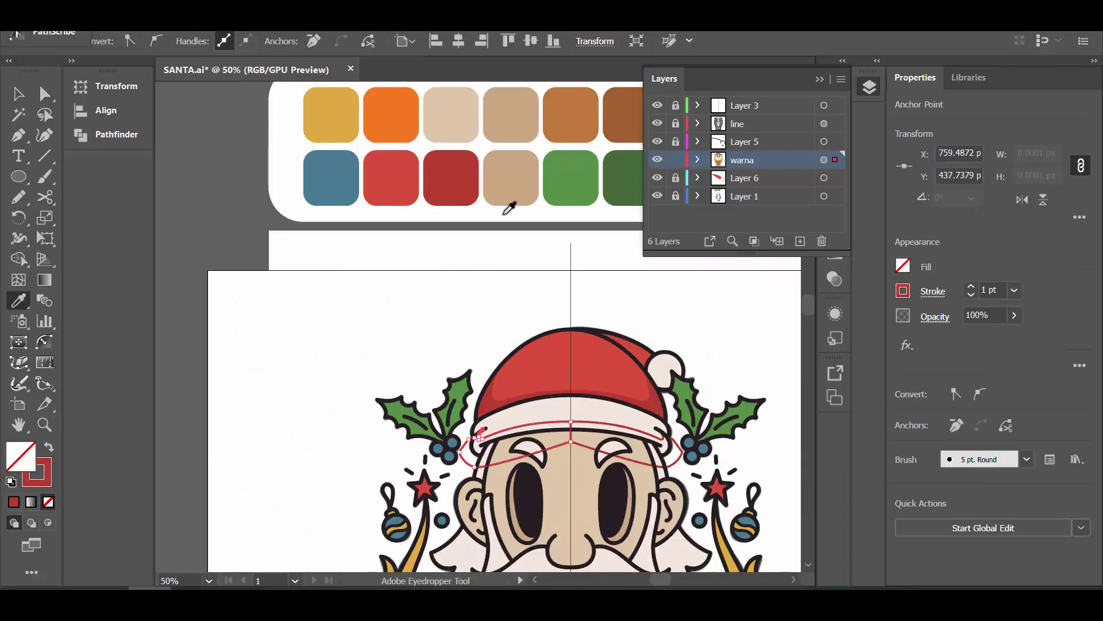
pyautogui.click(509, 202)
pyautogui.scroll(-1, 534, 288)
# - Set the hat band shadow's fill to light grey-pink in the Color Picker
pyautogui.press('a')
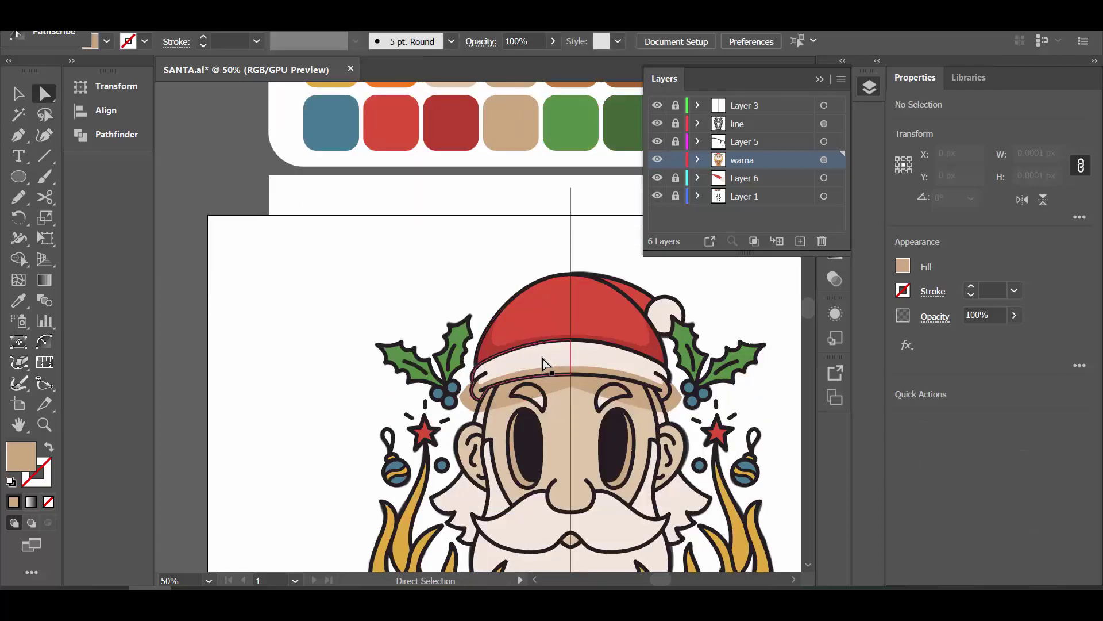
pyautogui.click(542, 364)
pyautogui.hotkey('ctrl', '+')
pyautogui.hotkey('ctrl', '+')
pyautogui.hotkey('ctrl', '+')
pyautogui.hotkey('shift', 'ctrl', 'F9')
pyautogui.doubleClick(20, 455)
pyautogui.click(732, 189)
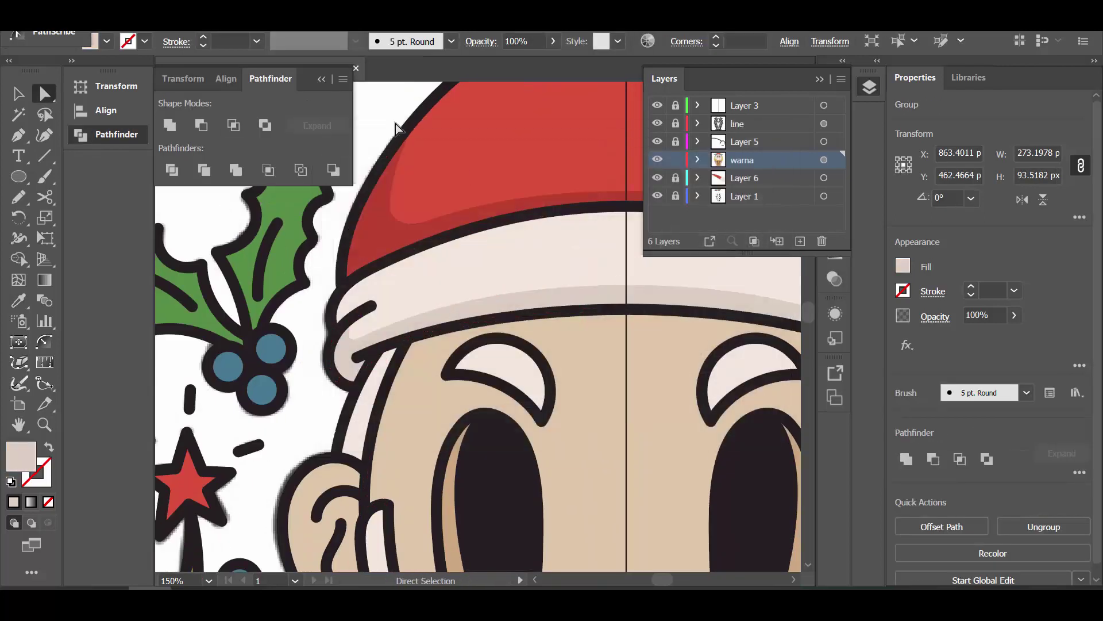
pyautogui.doubleClick(21, 456)
pyautogui.click(731, 190)
pyautogui.hotkey('ctrl', '0')
# - Hide the colour layer and paint a forehead shadow outline under the brim
pyautogui.click(657, 159)
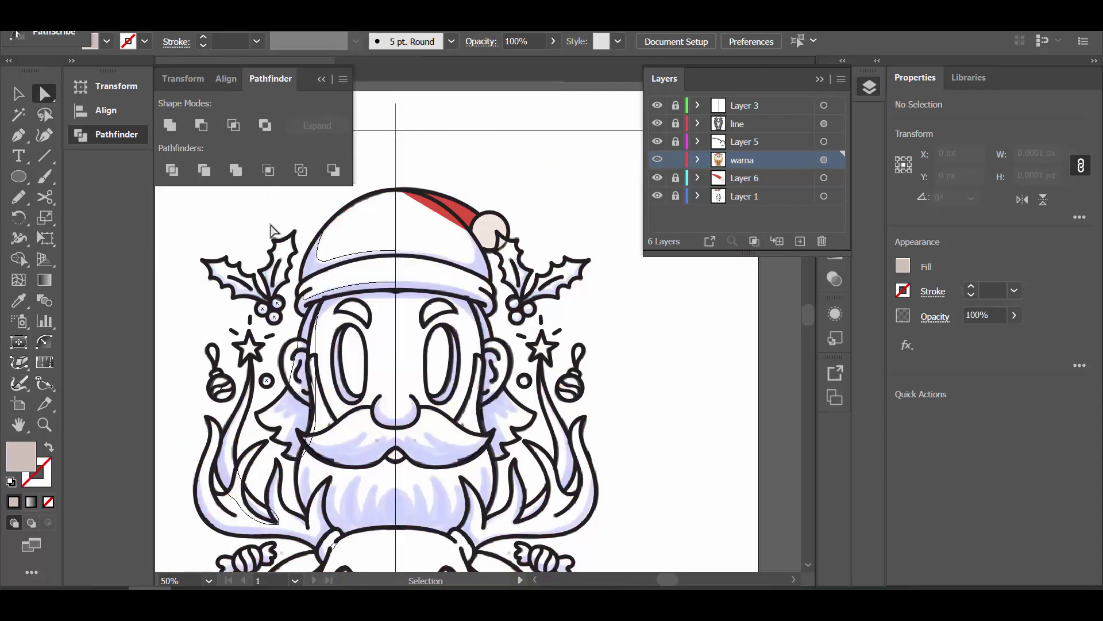
pyautogui.hotkey('ctrl', '1')
pyautogui.scroll(-1, 306, 360)
pyautogui.press('b')
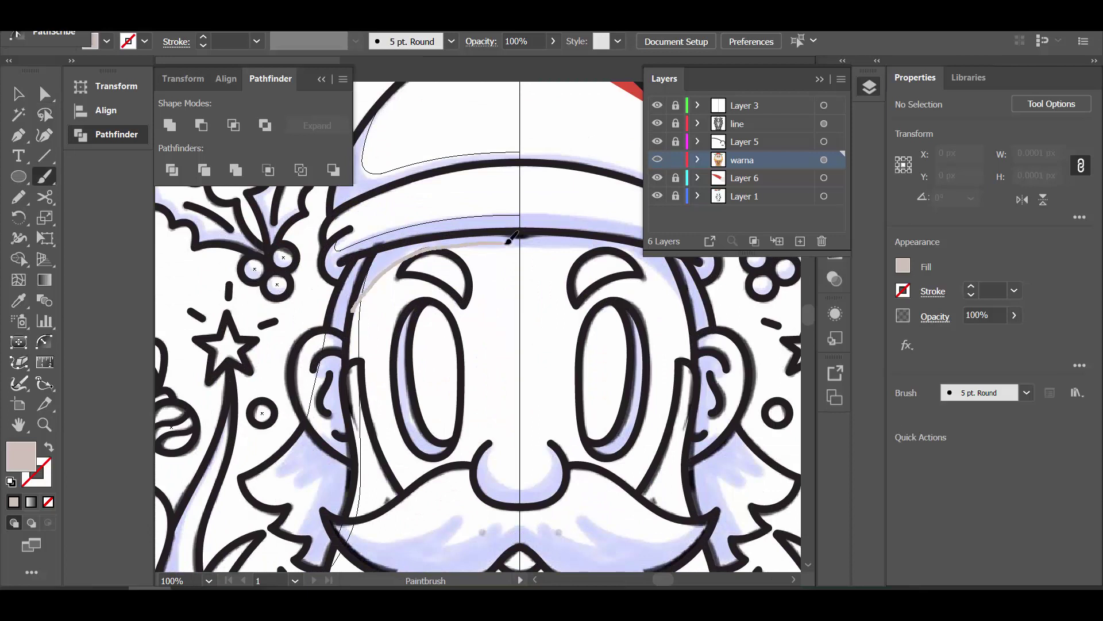
pyautogui.moveTo(508, 241); pyautogui.dragTo(509, 240)
pyautogui.hotkey('ctrl', '+')
pyautogui.press('a')
pyautogui.click(521, 243)
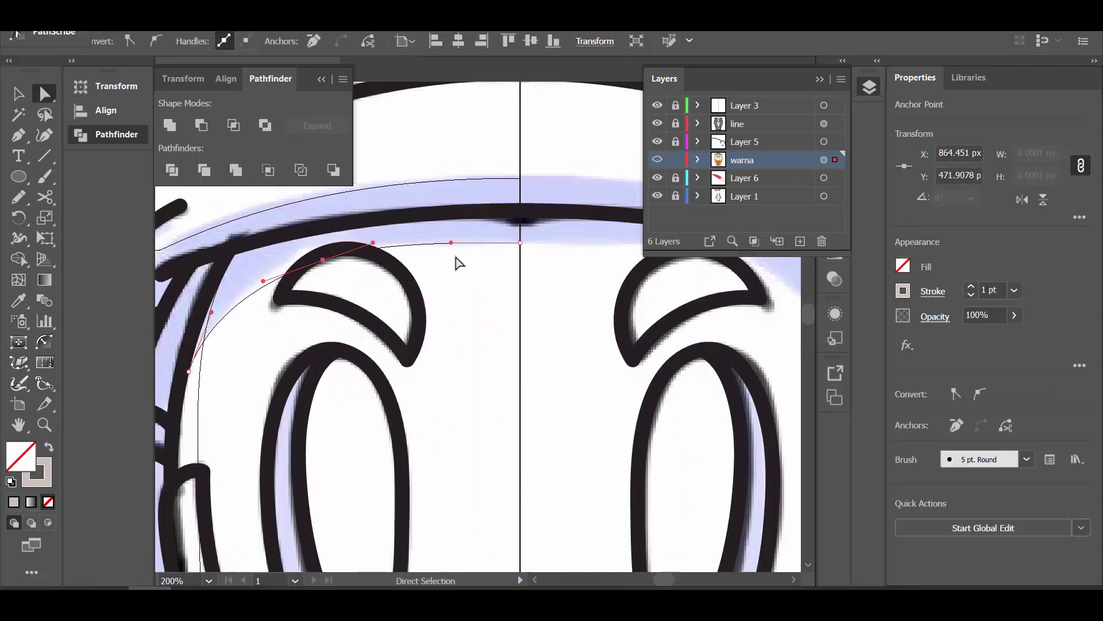
pyautogui.scroll(-1, 190, 377)
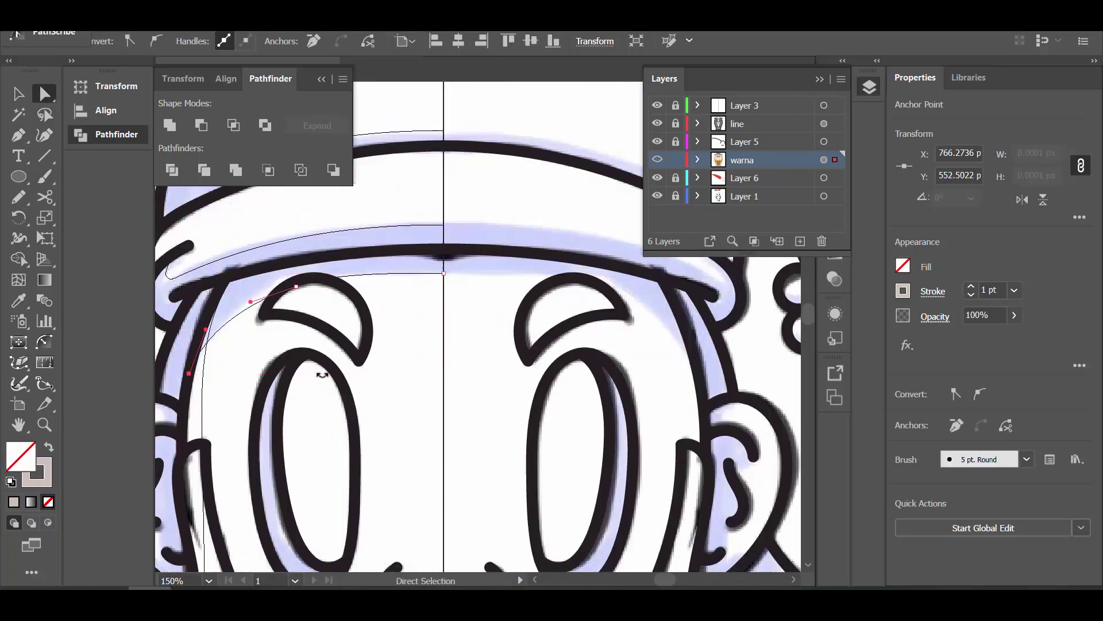
pyautogui.moveTo(435, 214); pyautogui.dragTo(443, 221)
# - Show the colour layer and fill the forehead shadow with the tan swatch
pyautogui.click(657, 159)
pyautogui.hotkey('ctrl', '0')
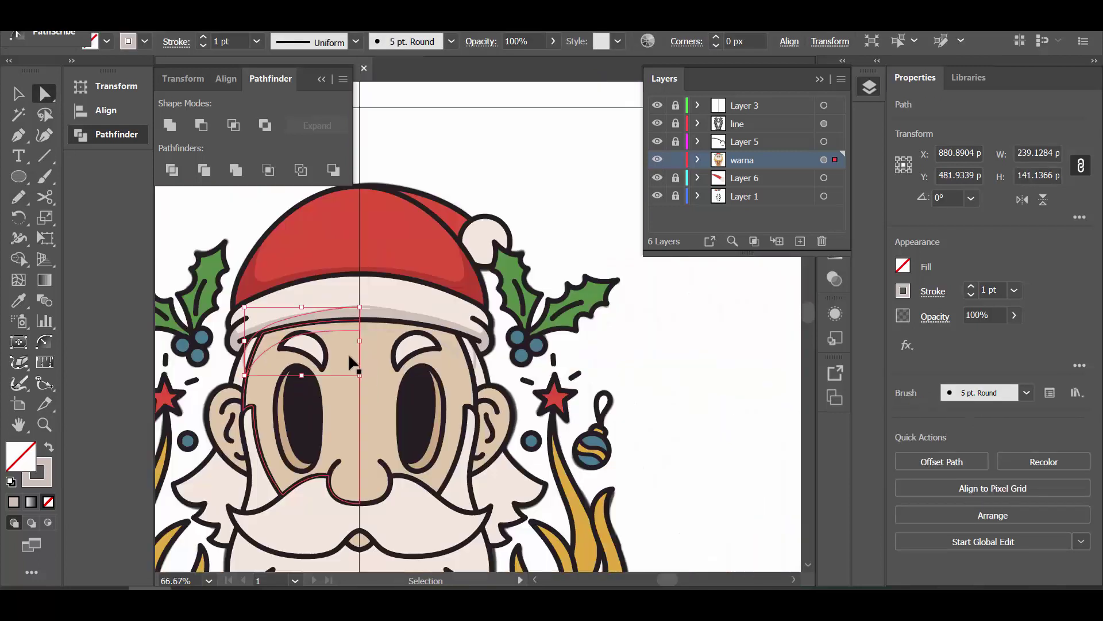
pyautogui.press('i')
pyautogui.click(315, 251)
pyautogui.scroll(-3, 333, 464)
pyautogui.press('a')
pyautogui.hotkey('ctrl', 'shift', 'a')
pyautogui.scroll(-2, 265, 391)
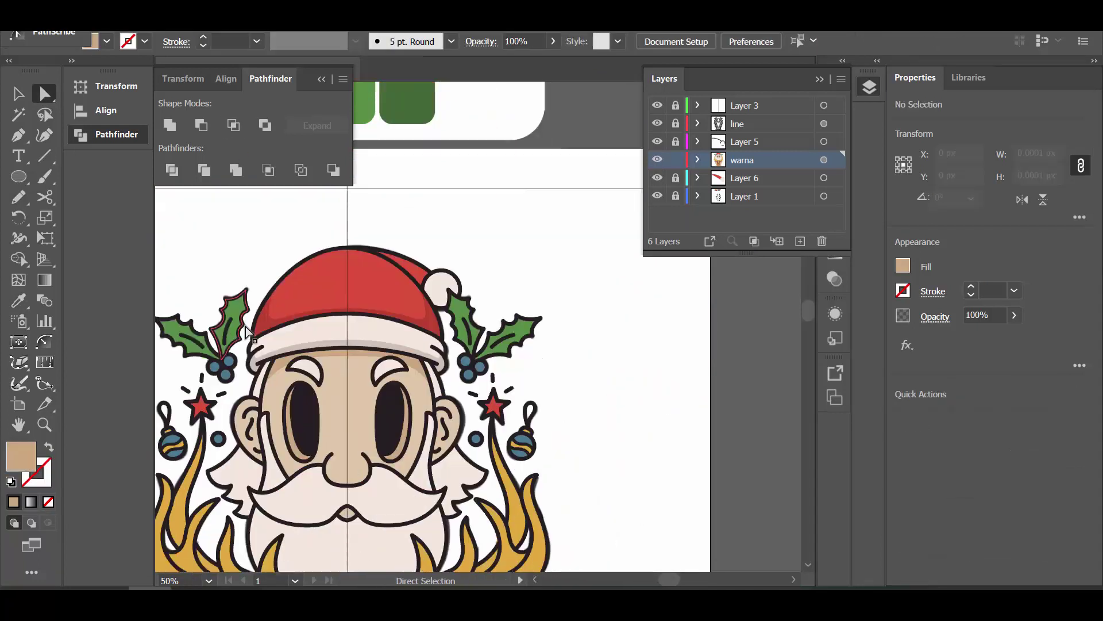
# - Draw a freehand shadow shape along the left side of Santa's beard
pyautogui.scroll(2, 265, 390)
pyautogui.click(234, 303)
pyautogui.hotkey('ctrl', 'shift', 'a')
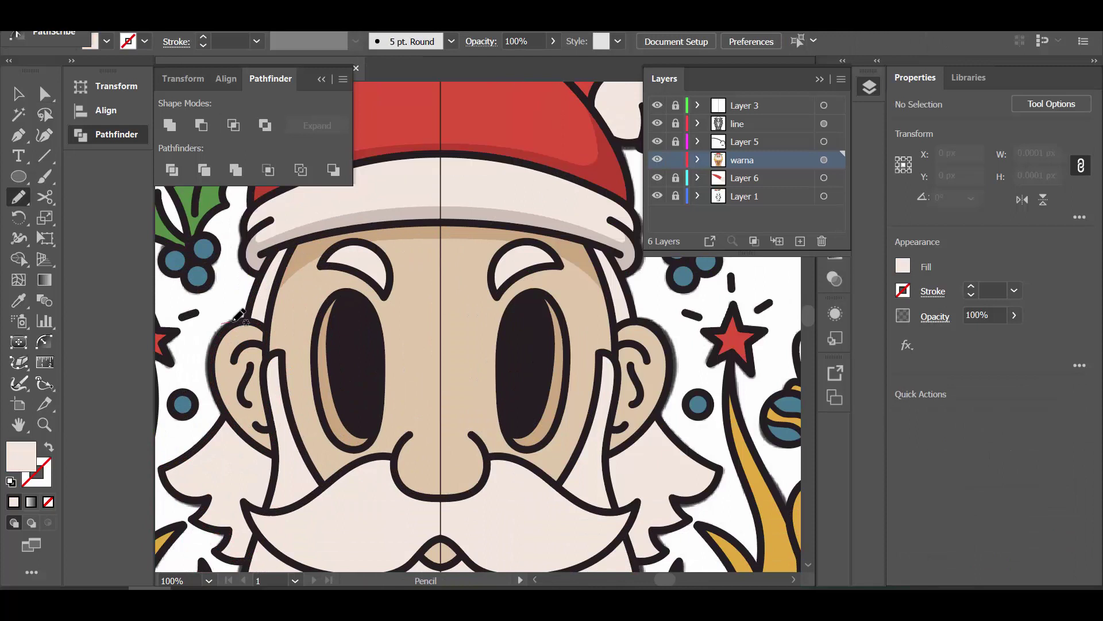
pyautogui.moveTo(240, 296); pyautogui.dragTo(270, 327)
pyautogui.press('a')
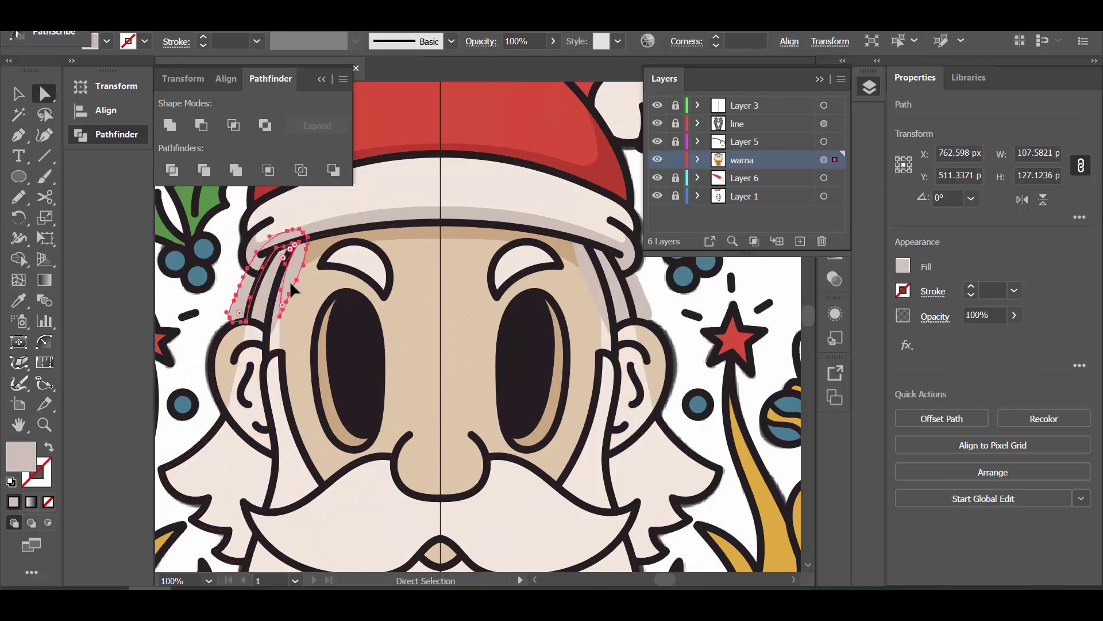
pyautogui.click(278, 345)
pyautogui.click(298, 290)
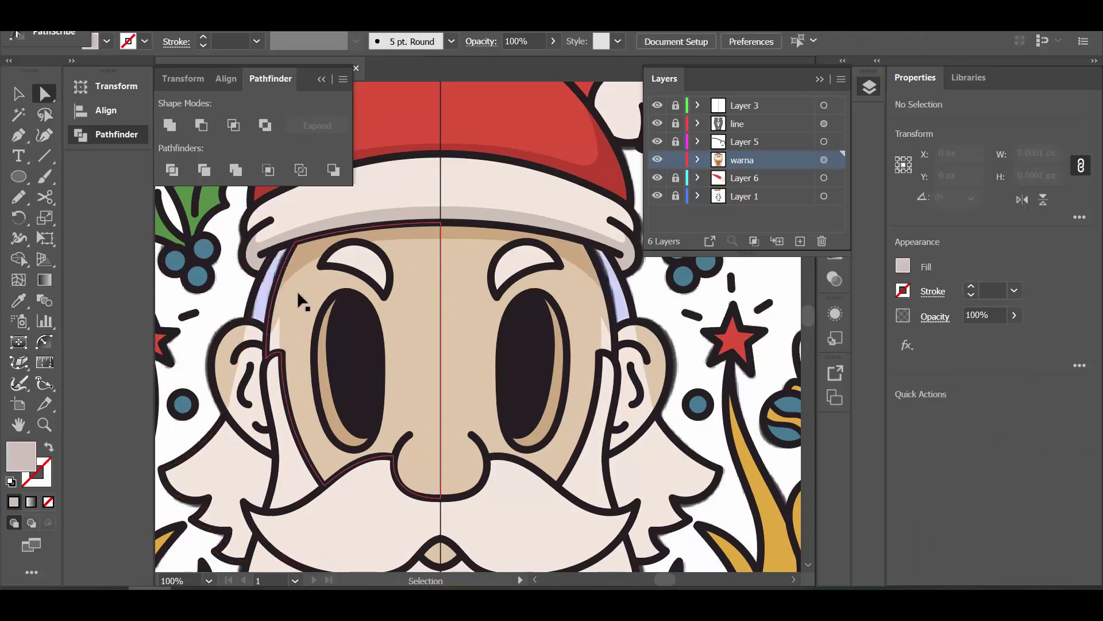
pyautogui.click(235, 468)
pyautogui.hotkey('ctrl', 'shift', 'a')
# - Check the beard's right side in outline view, then select the beard group
pyautogui.scroll(-2, 442, 288)
pyautogui.hotkey('ctrl', 'y')
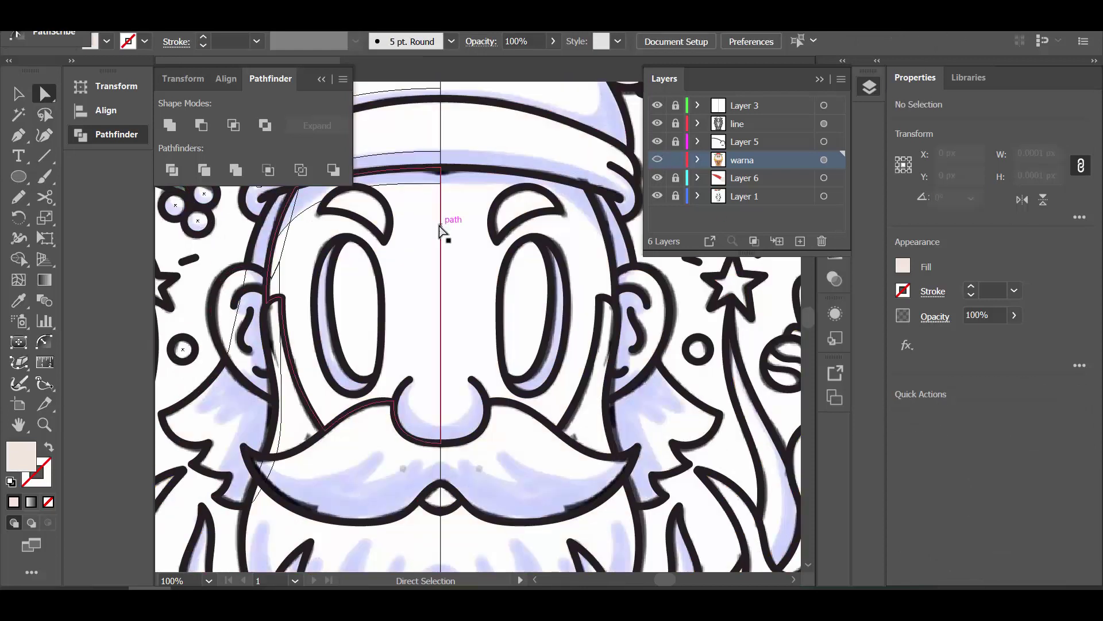
pyautogui.press('a')
pyautogui.hotkey('ctrl', '=')
pyautogui.hotkey('ctrl', '=')
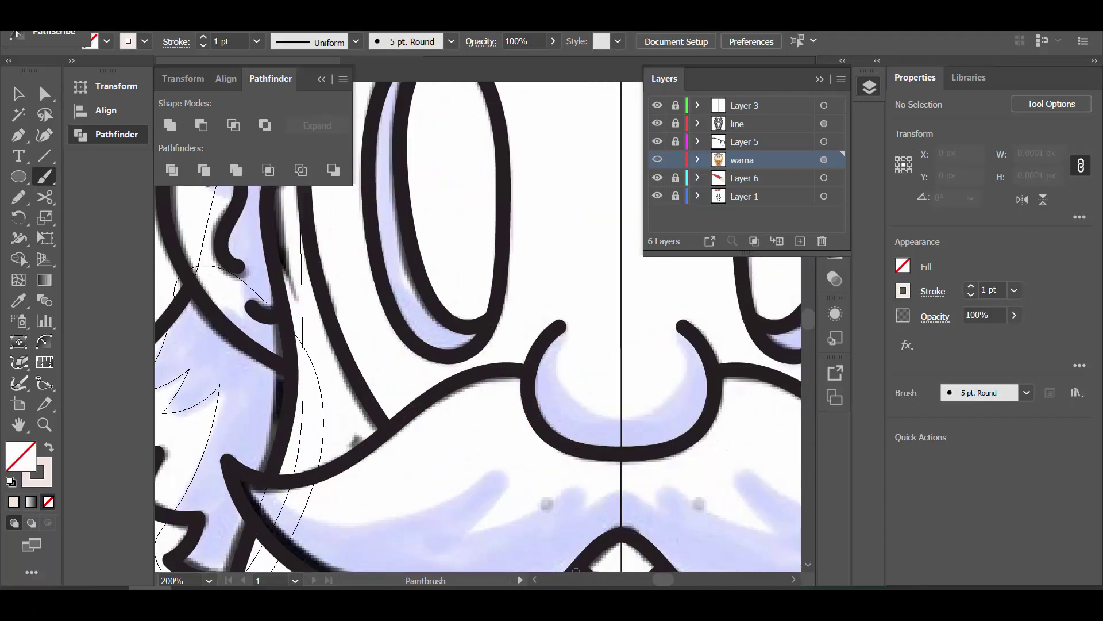
pyautogui.hscroll(10, 581, 405)
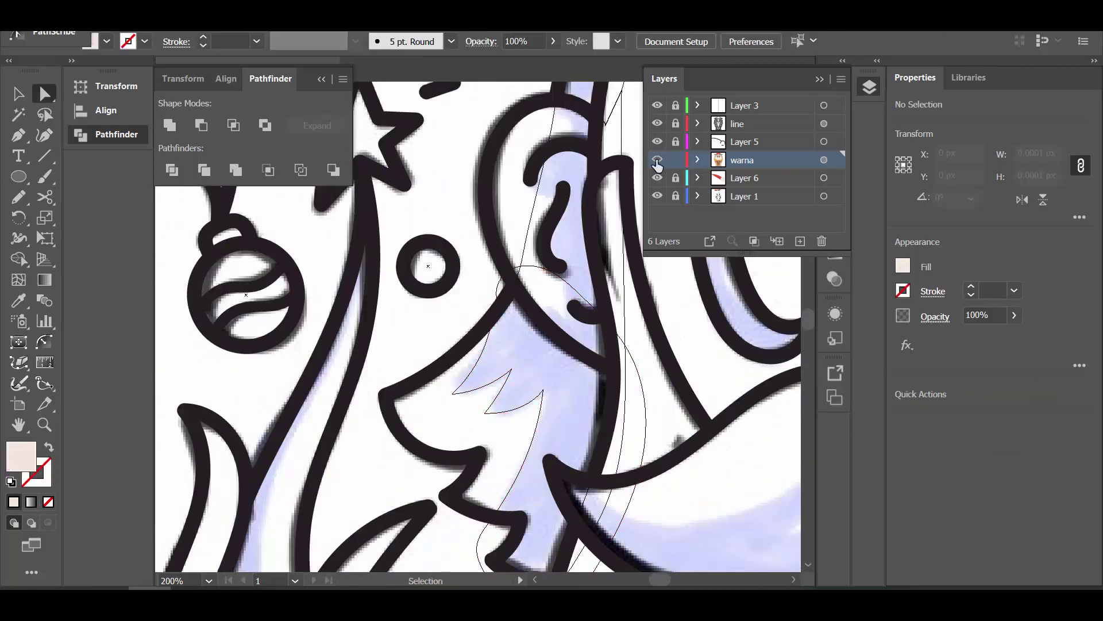
pyautogui.hotkey('ctrl', 'y')
pyautogui.hotkey('ctrl', '-')
pyautogui.press('v')
pyautogui.click(503, 407)
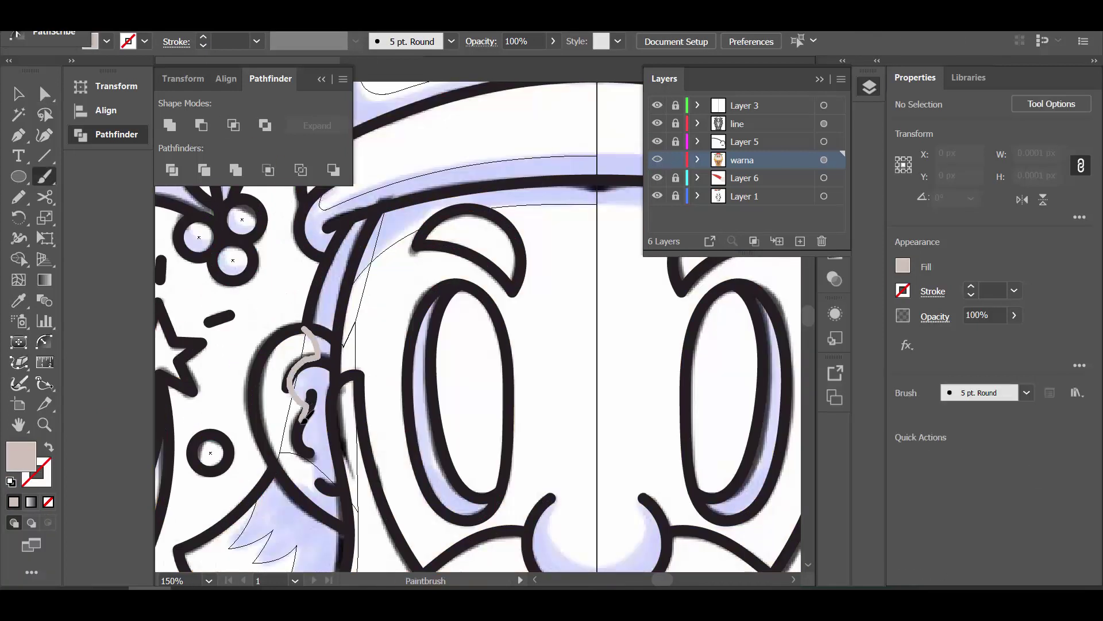
# - Intersect the ear shapes to leave a darker tan shadow inside Santa's left ear
pyautogui.hotkey('ctrl', 'y')
pyautogui.press('a')
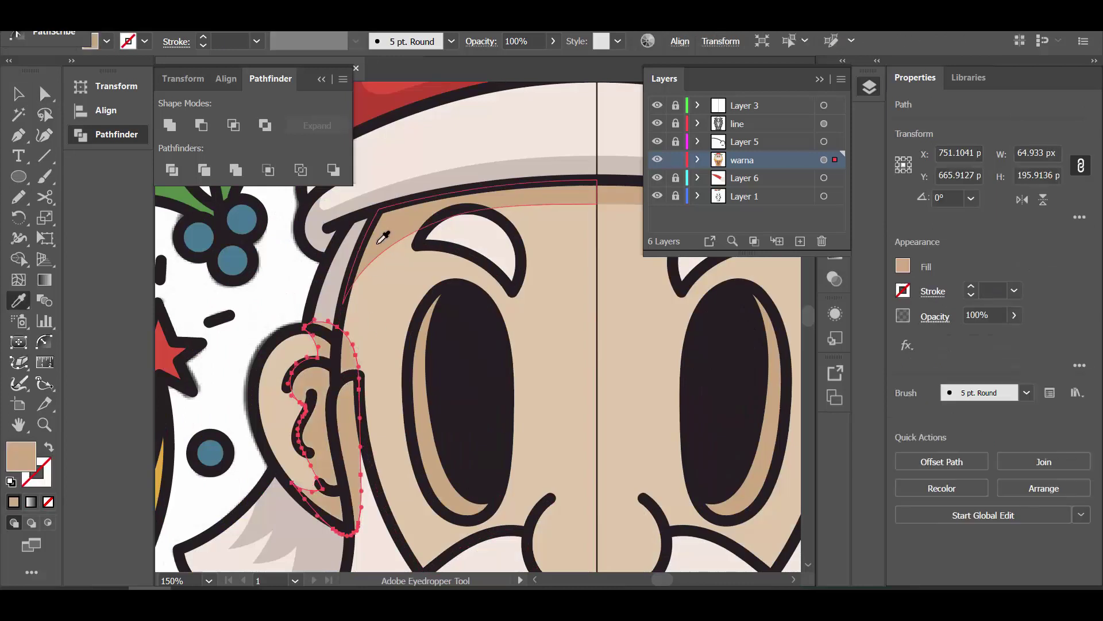
pyautogui.keyDown('shift'); pyautogui.click(256, 402); pyautogui.keyUp('shift')
pyautogui.click(234, 125)
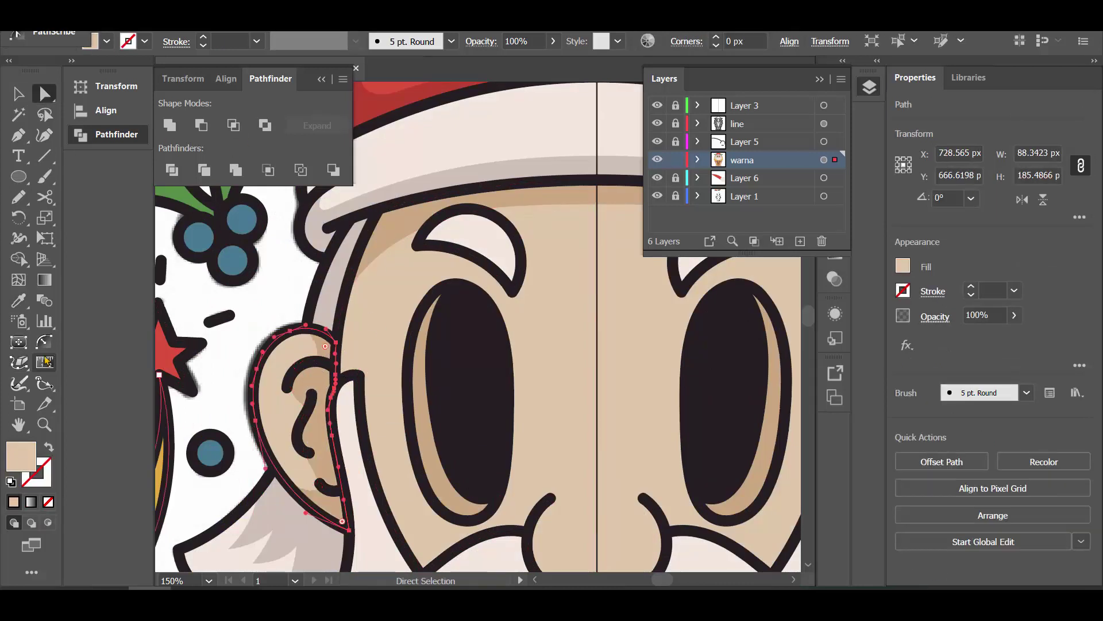
pyautogui.press('v')
pyautogui.hotkey('ctrl', 'shift', 'a')
pyautogui.hotkey('ctrl', '-')
pyautogui.hotkey('ctrl', '-')
pyautogui.hotkey('ctrl', '+')
pyautogui.hotkey('ctrl', '+')
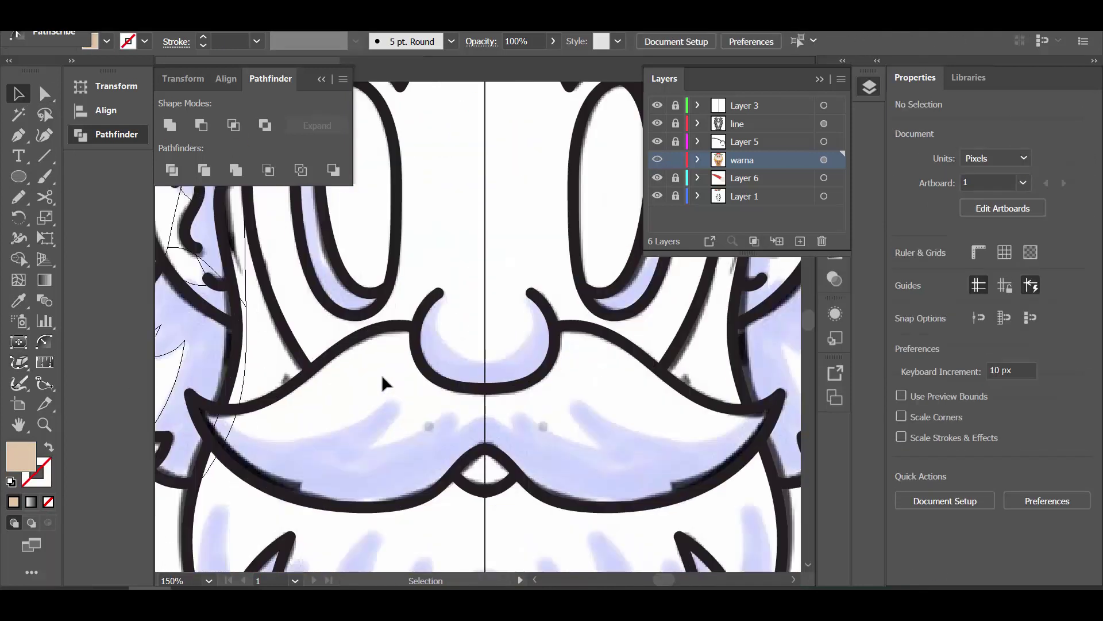
# - Pen-draw the curved shadow along the left side of Santa's nose and adjust its points
pyautogui.press('p')
pyautogui.moveTo(439, 334)
pyautogui.mouseDown()
pyautogui.moveTo(447, 400)
pyautogui.moveTo(418, 382)
pyautogui.mouseUp()
pyautogui.press('a')
pyautogui.click(429, 338)
pyautogui.hotkey('ctrl', 'y')
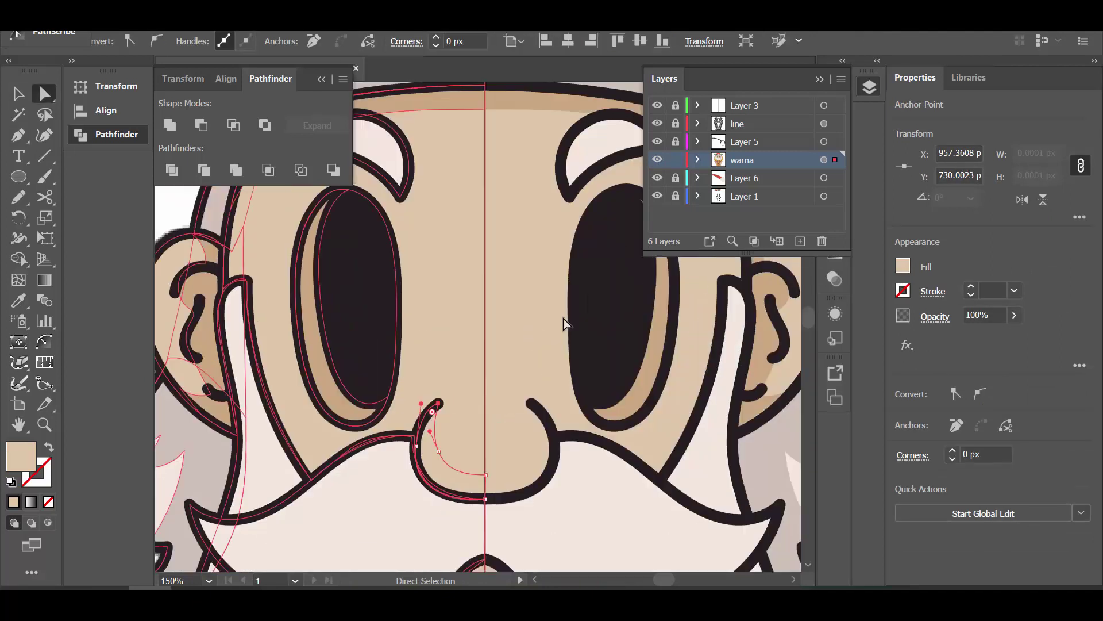
pyautogui.hotkey('ctrl', 'shift', 'a')
pyautogui.hotkey('ctrl', '0')
pyautogui.hotkey('ctrl', '1')
# - Bring the moustache into view with the colour layer hidden to show the sketch
pyautogui.scroll(3, 715, 563)
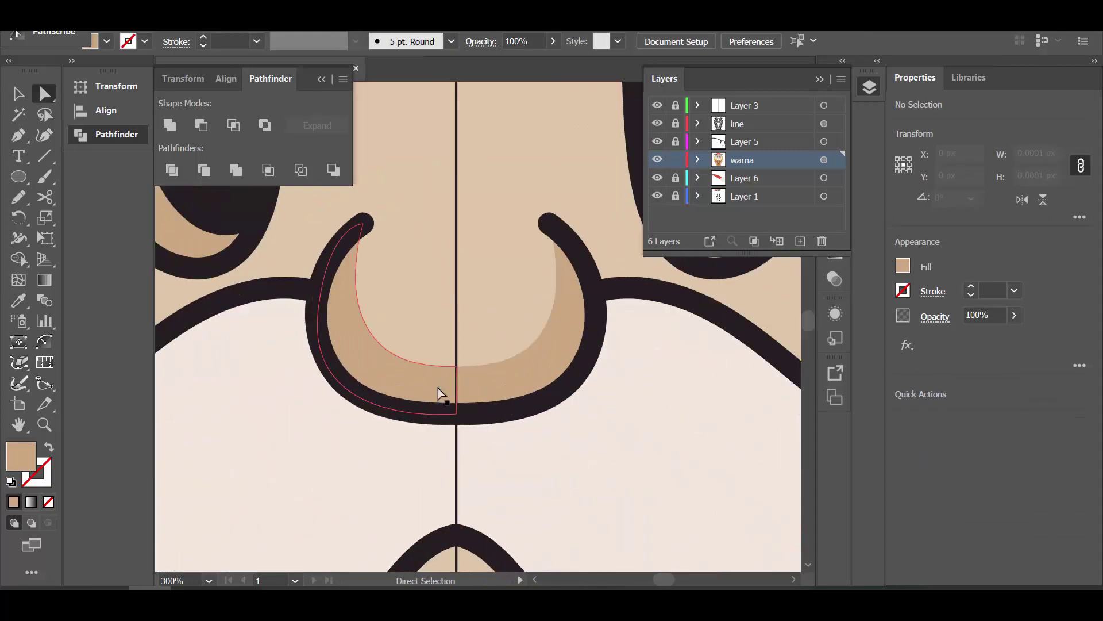
pyautogui.hotkey('ctrl', '0')
pyautogui.click(657, 159)
pyautogui.scroll(2, 367, 428)
# - Brush a shadow across the left moustache and nudge one of its points upward
pyautogui.press('b')
pyautogui.moveTo(202, 428)
pyautogui.mouseDown()
pyautogui.moveTo(251, 462)
pyautogui.moveTo(450, 427)
pyautogui.mouseUp()
pyautogui.press('a')
pyautogui.moveTo(288, 465); pyautogui.dragTo(288, 460)
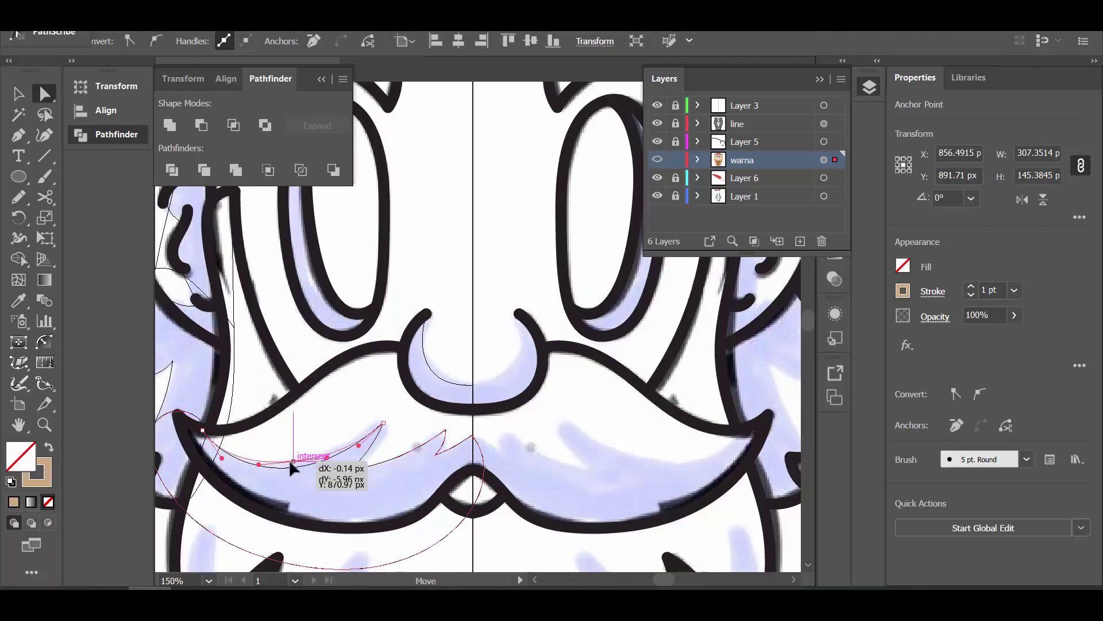
pyautogui.click(657, 160)
pyautogui.hotkey('ctrl', '1')
pyautogui.press('v')
pyautogui.click(372, 471)
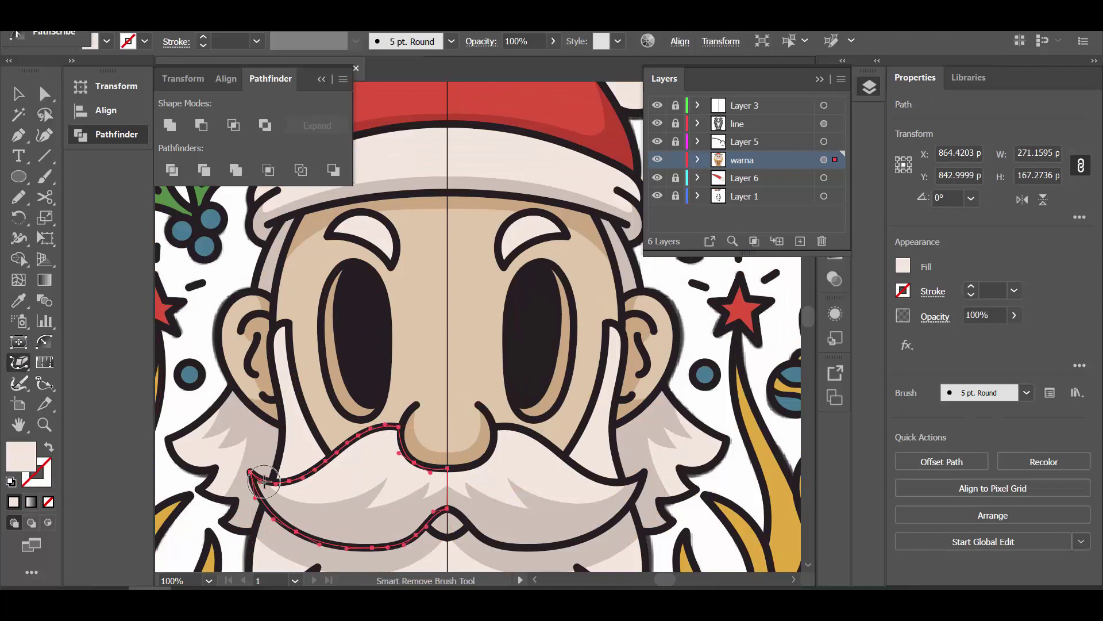
pyautogui.click(372, 497)
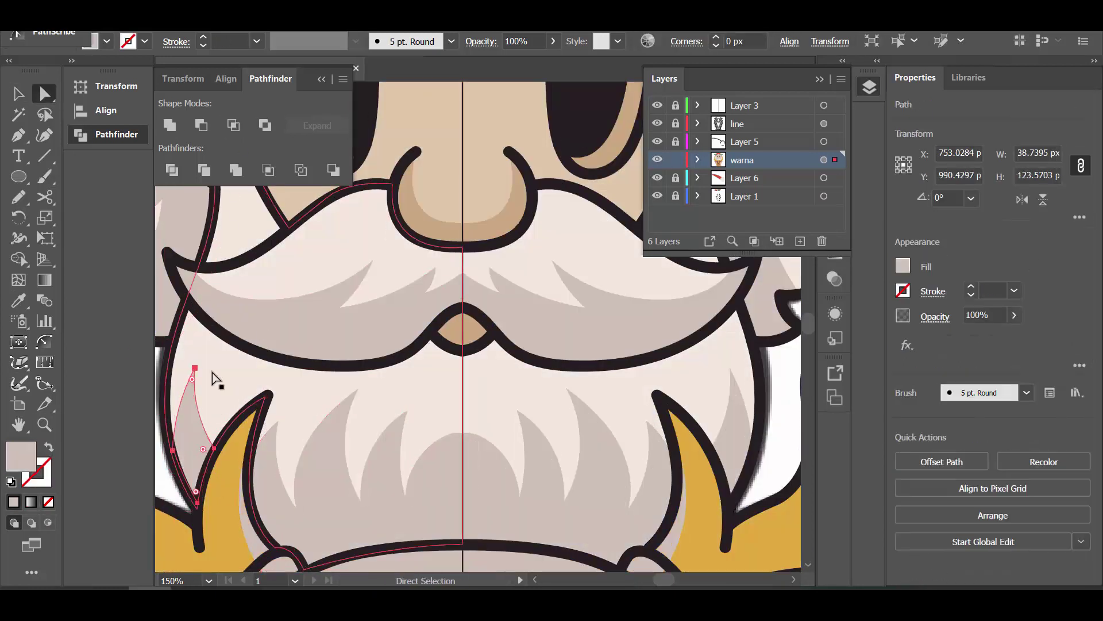
# - Reshape the grey beard strand shadow by moving one of its anchor points
pyautogui.click(371, 397)
pyautogui.scroll(-3, 423, 464)
pyautogui.scroll(-3, 422, 462)
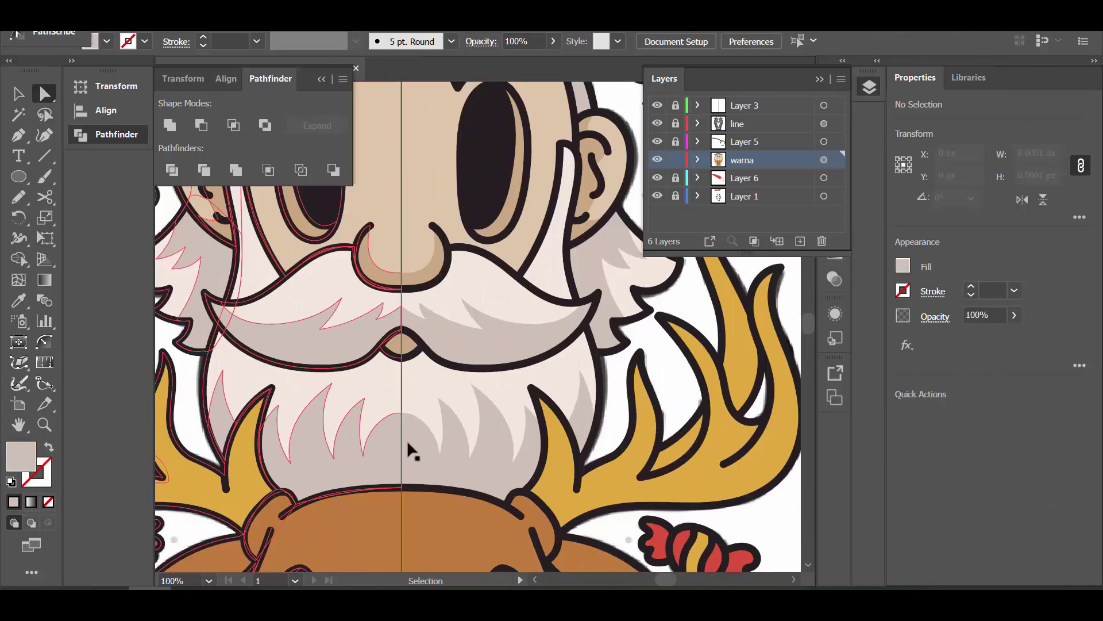
pyautogui.scroll(5, 406, 439)
pyautogui.click(383, 330)
pyautogui.moveTo(338, 353)
pyautogui.mouseDown()
pyautogui.moveTo(291, 367)
pyautogui.moveTo(314, 347)
pyautogui.moveTo(295, 355)
pyautogui.mouseUp()
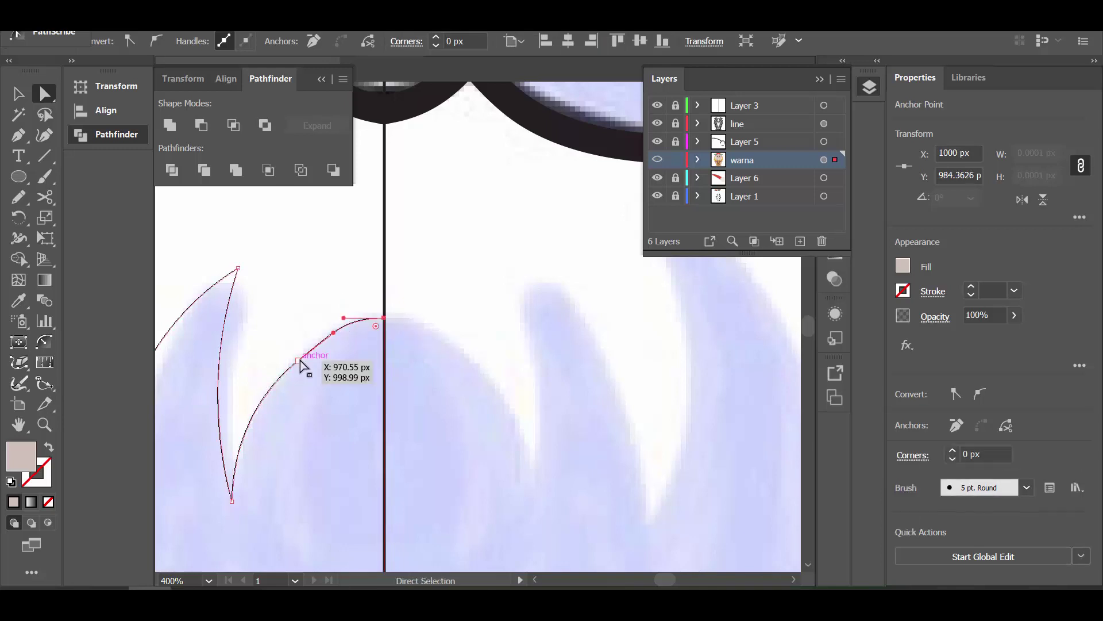
pyautogui.click(327, 366)
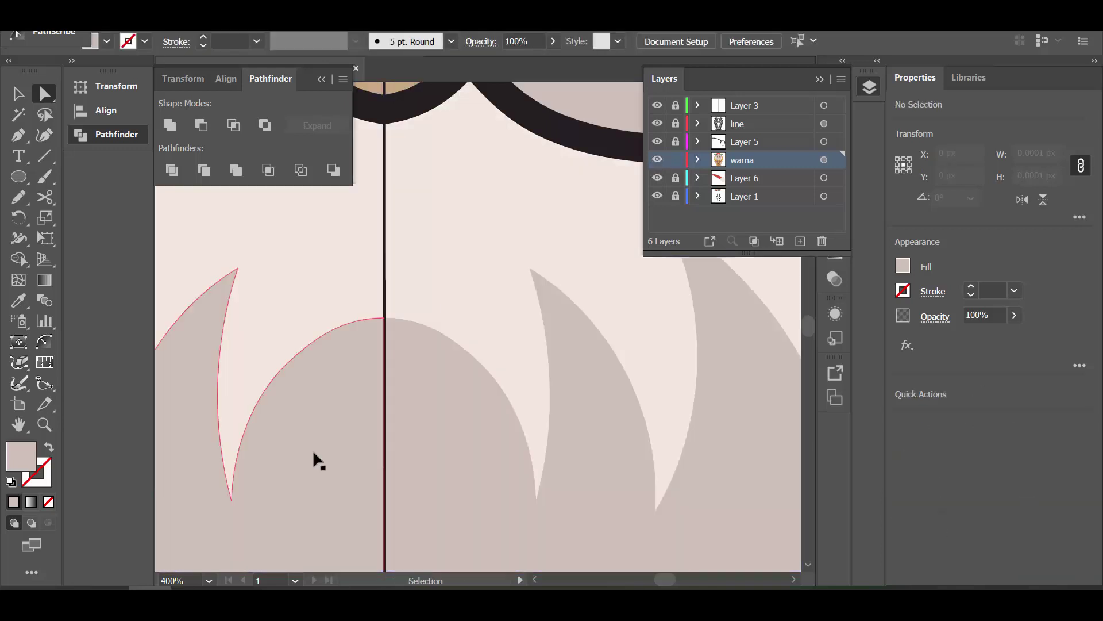
# - With the colour layer hidden, sketch a shadow stroke along the reindeer's left antler
pyautogui.scroll(-5, 224, 477)
pyautogui.keyDown('ctrl'); pyautogui.click(657, 159); pyautogui.keyUp('ctrl')
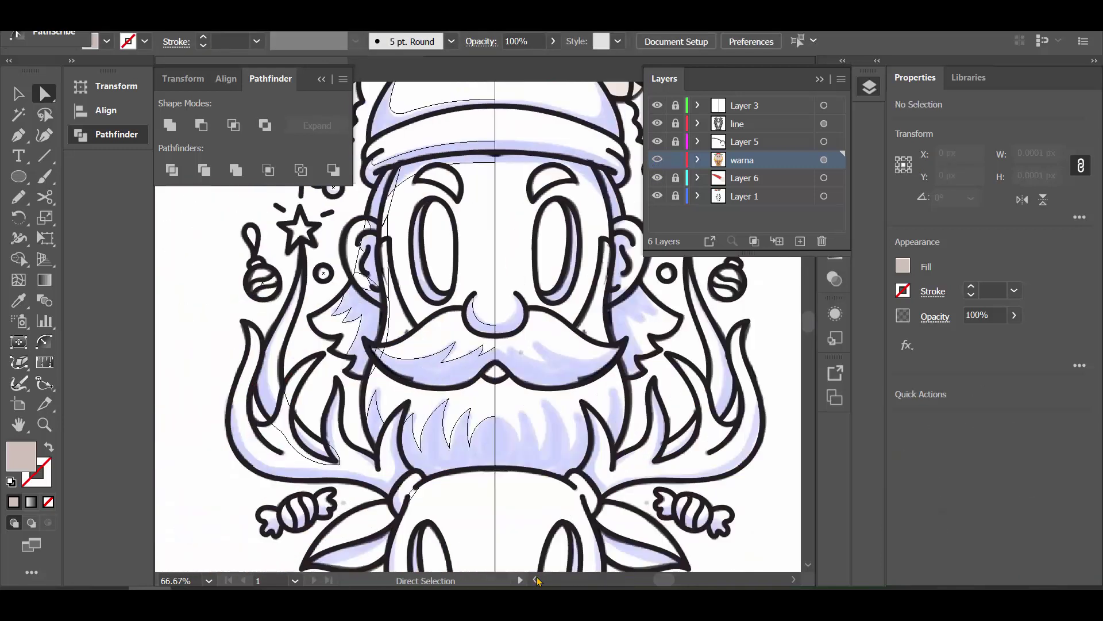
pyautogui.hotkey('ctrl', '1')
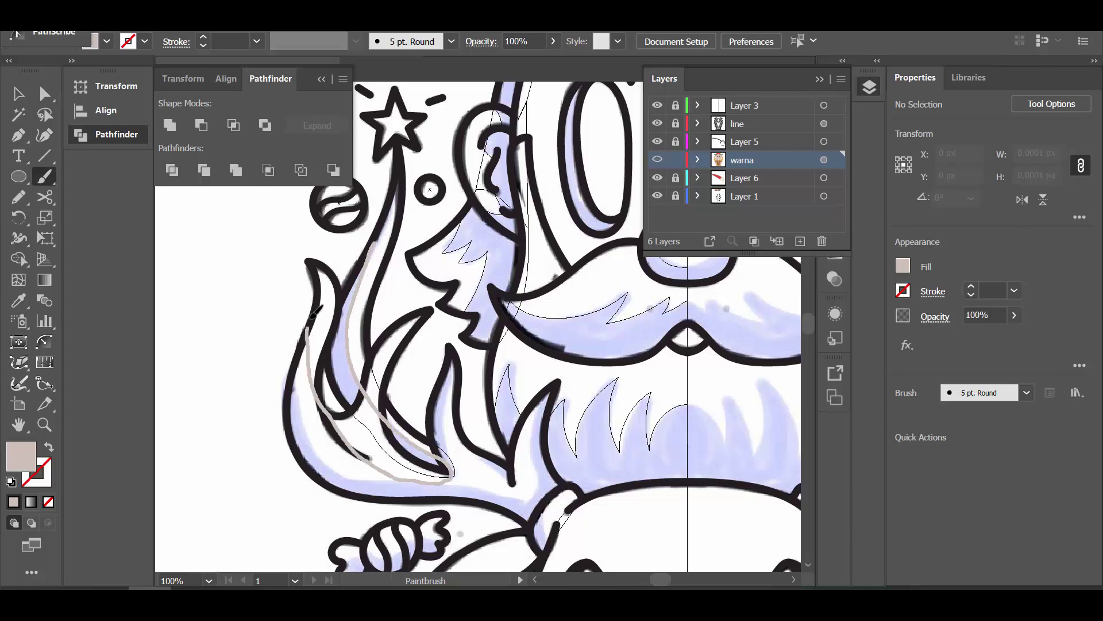
pyautogui.moveTo(314, 312); pyautogui.dragTo(314, 314)
pyautogui.press('v')
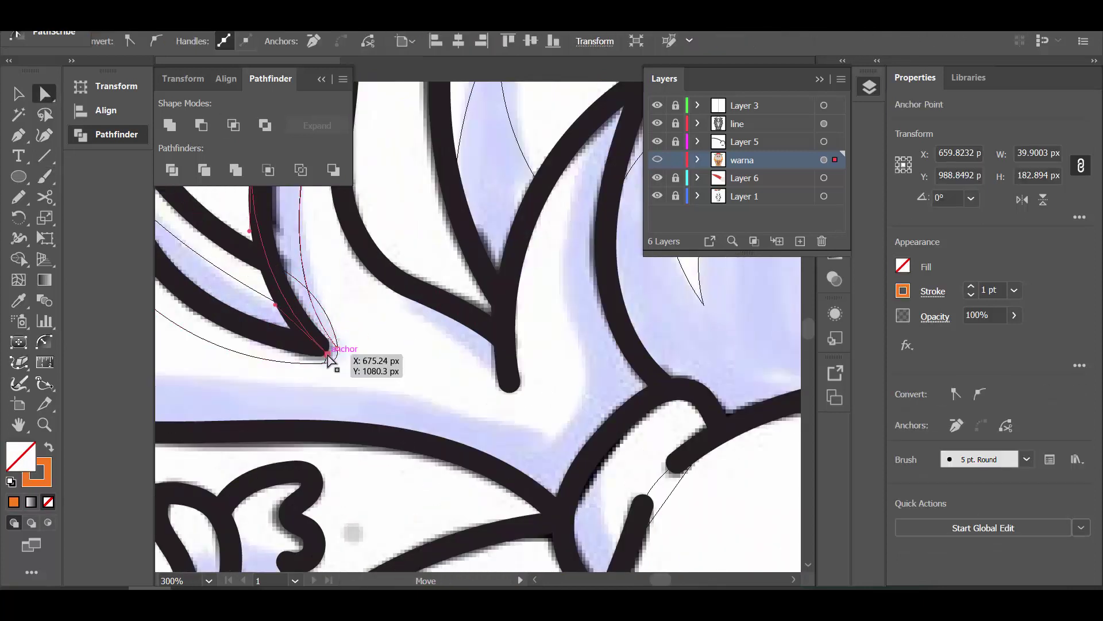
# - Deselect the antler shadow and hide the colour layer to trace the antler prongs
pyautogui.scroll(-2, 344, 331)
pyautogui.scroll(3, 366, 297)
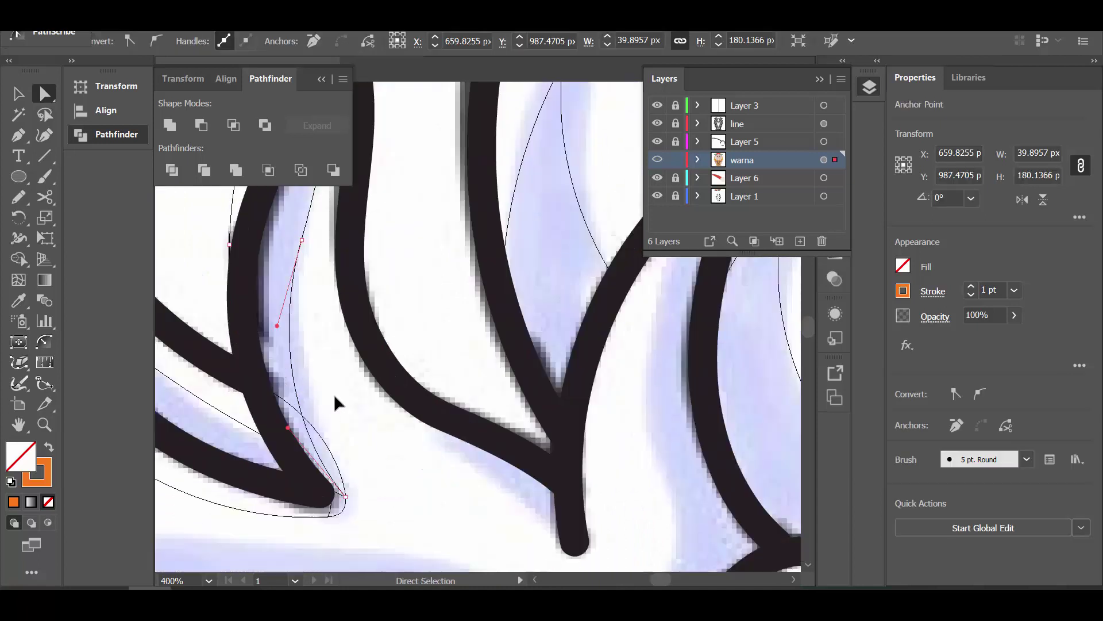
pyautogui.hotkey('ctrl', '1')
pyautogui.click(384, 319)
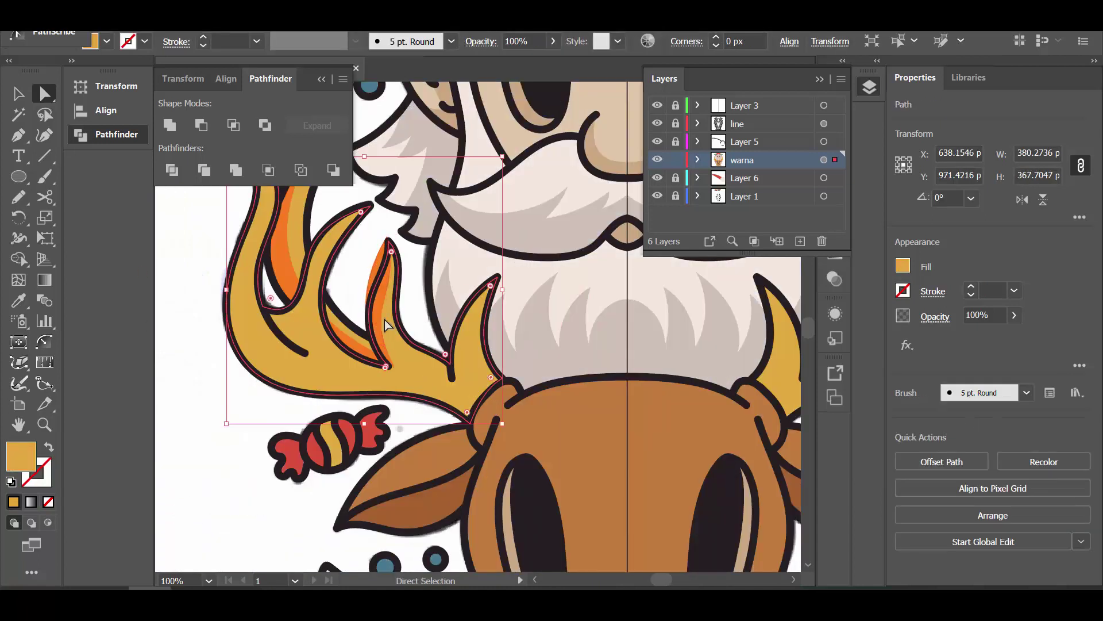
pyautogui.scroll(2, 439, 352)
pyautogui.scroll(2, 405, 495)
pyautogui.click(389, 465)
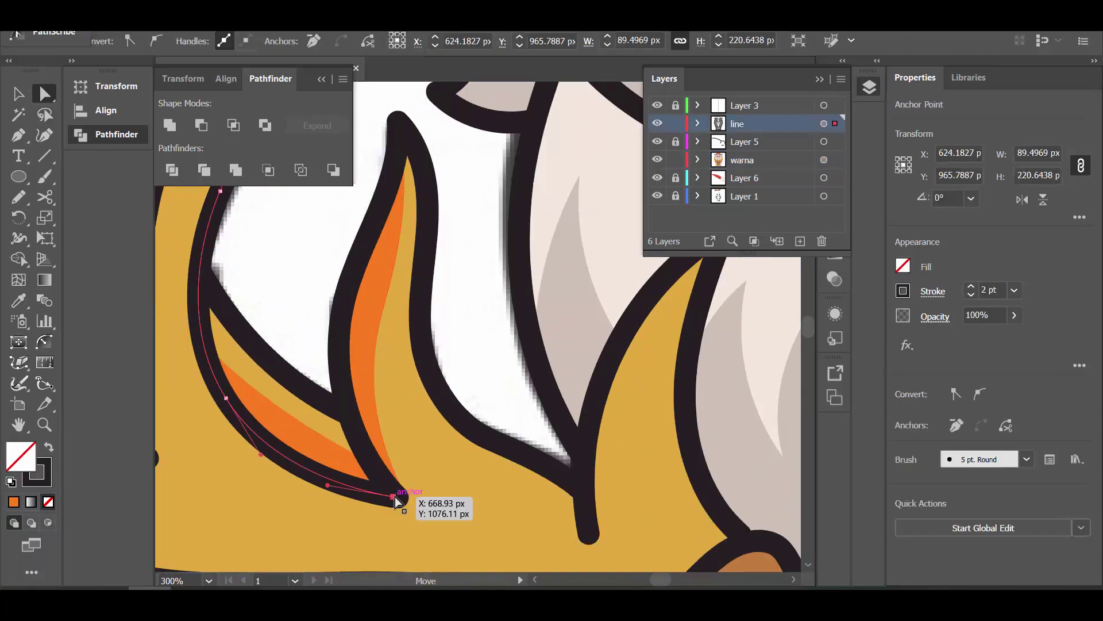
pyautogui.click(500, 381)
# - Brush an orange shadow stroke along the next antler prong and select its start point
pyautogui.press('b')
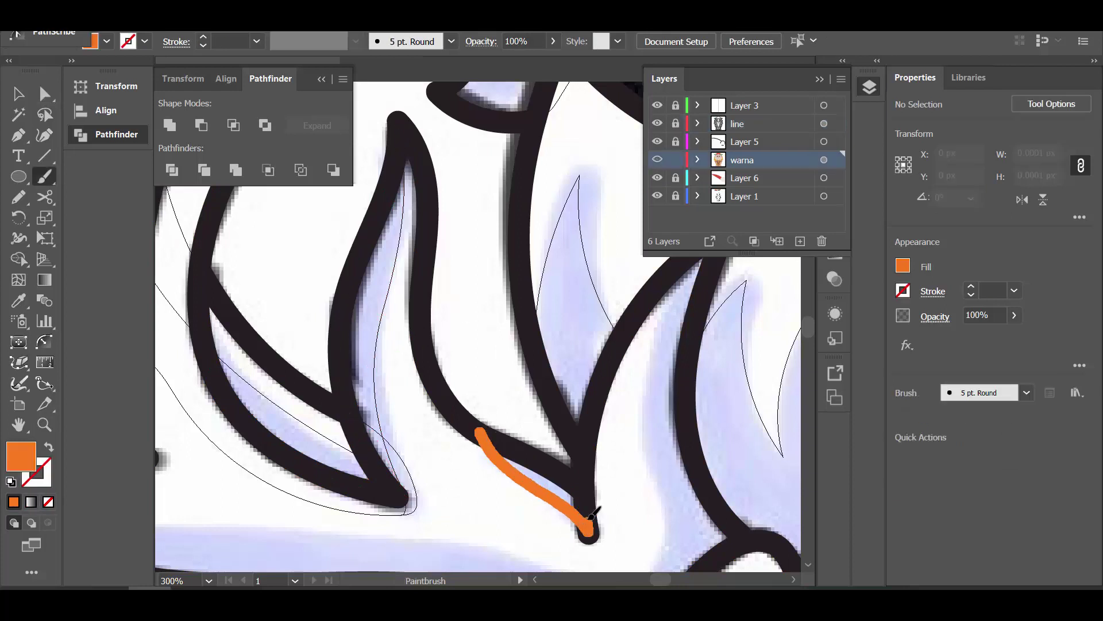
pyautogui.moveTo(592, 515); pyautogui.dragTo(593, 515)
pyautogui.scroll(2, 456, 425)
pyautogui.press('a')
pyautogui.click(462, 447)
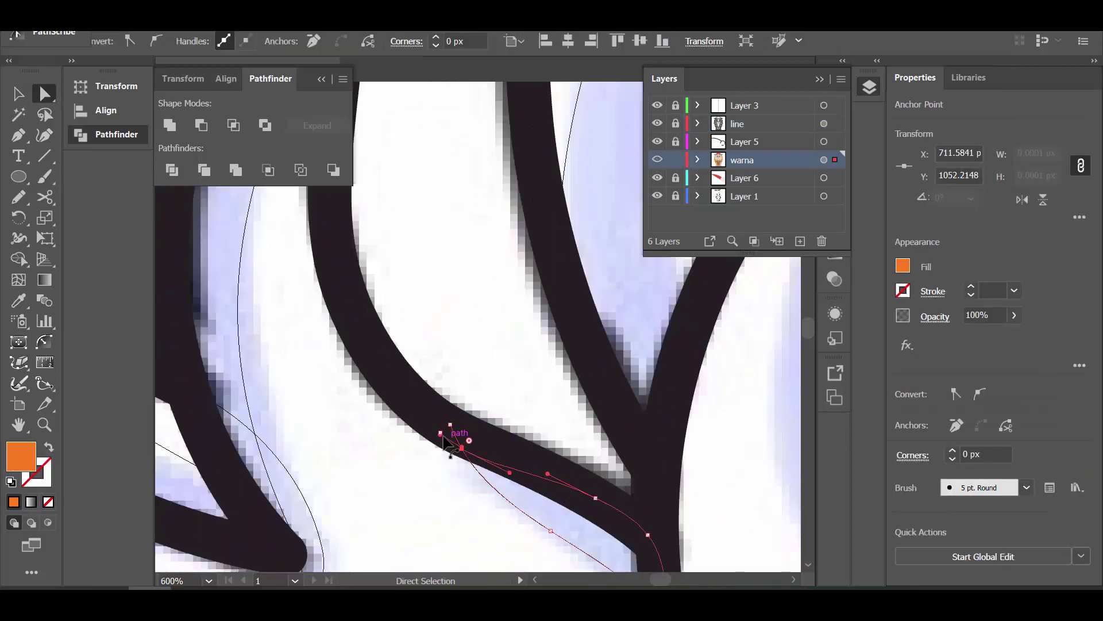
pyautogui.scroll(-2, 494, 454)
pyautogui.scroll(-2, 517, 374)
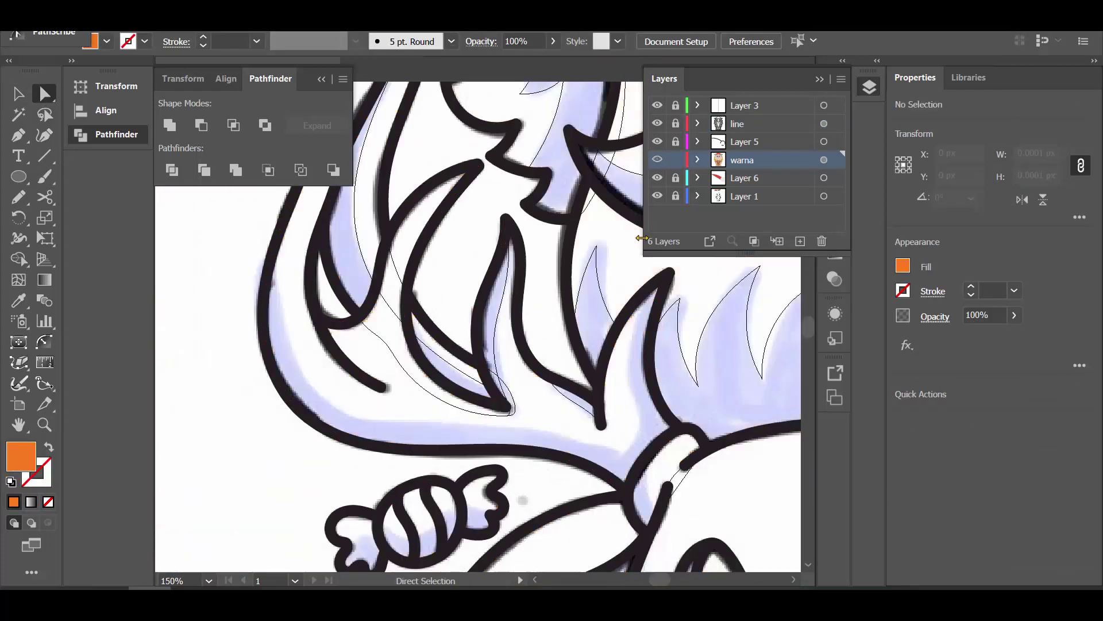
# - Trace a shadow along the antler's lower edge and reshape its end point
pyautogui.press('b')
pyautogui.scroll(1, 661, 336)
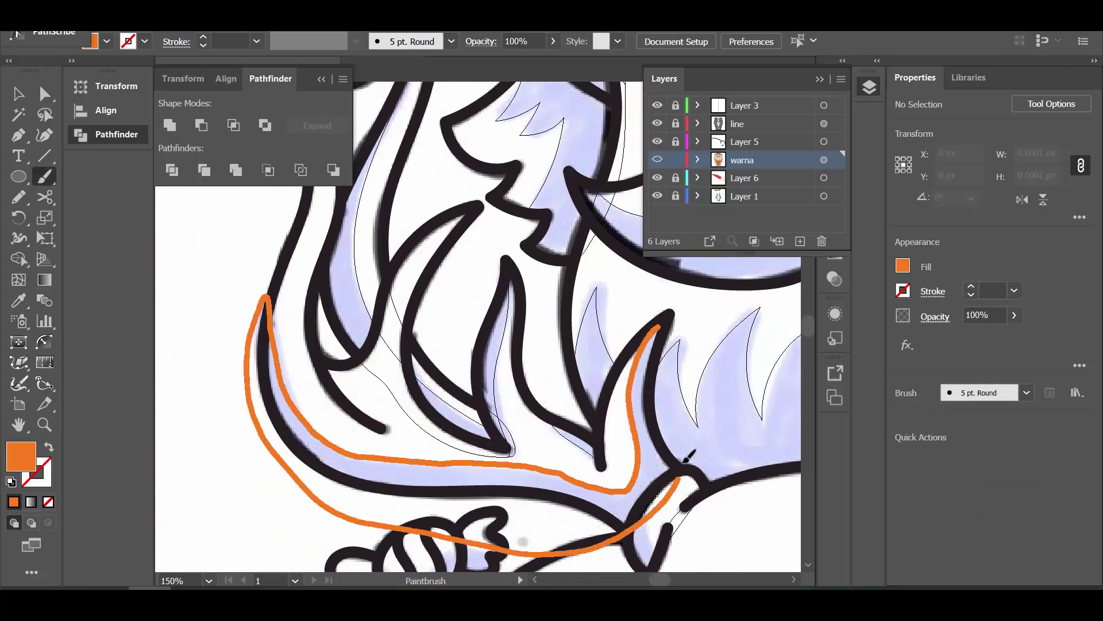
pyautogui.moveTo(688, 456); pyautogui.dragTo(685, 459)
pyautogui.press('a')
pyautogui.click(267, 298)
pyautogui.moveTo(284, 376); pyautogui.dragTo(286, 378)
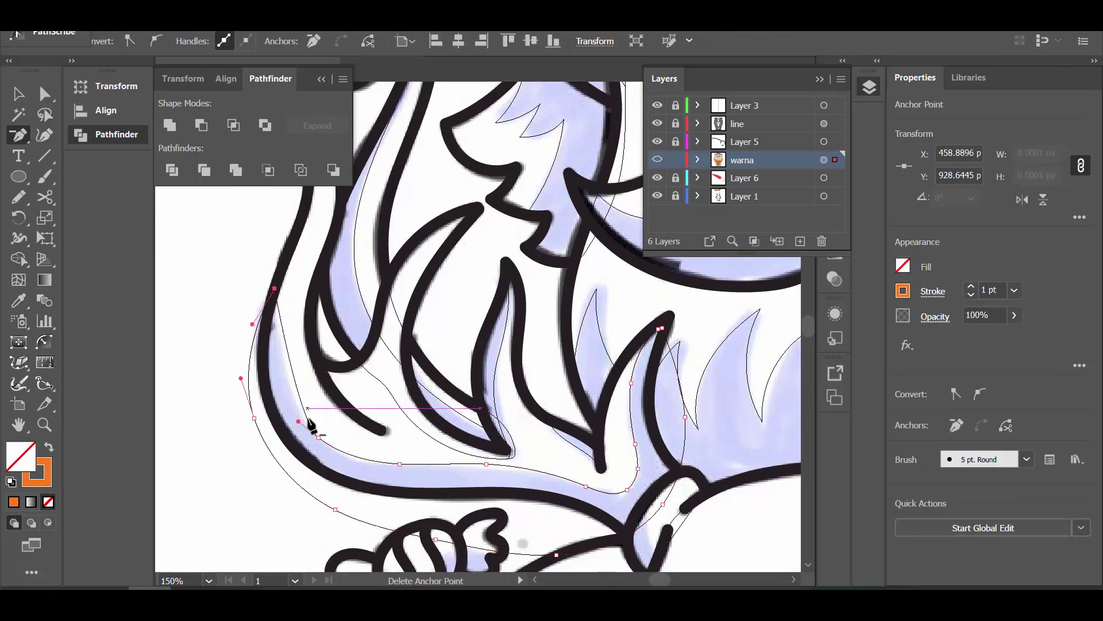
pyautogui.click(431, 480)
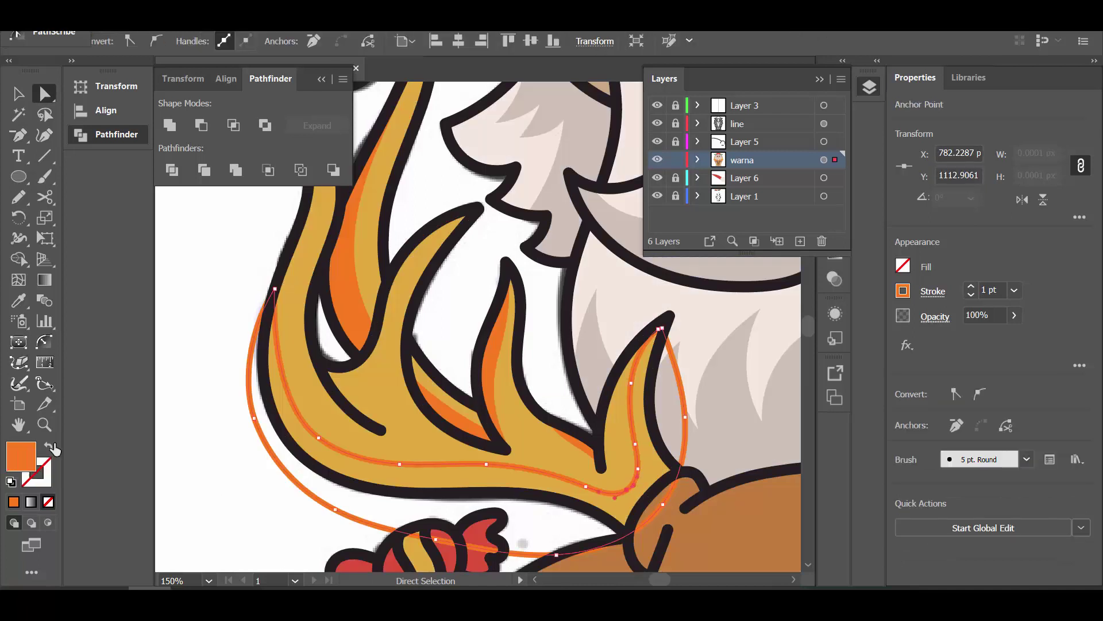
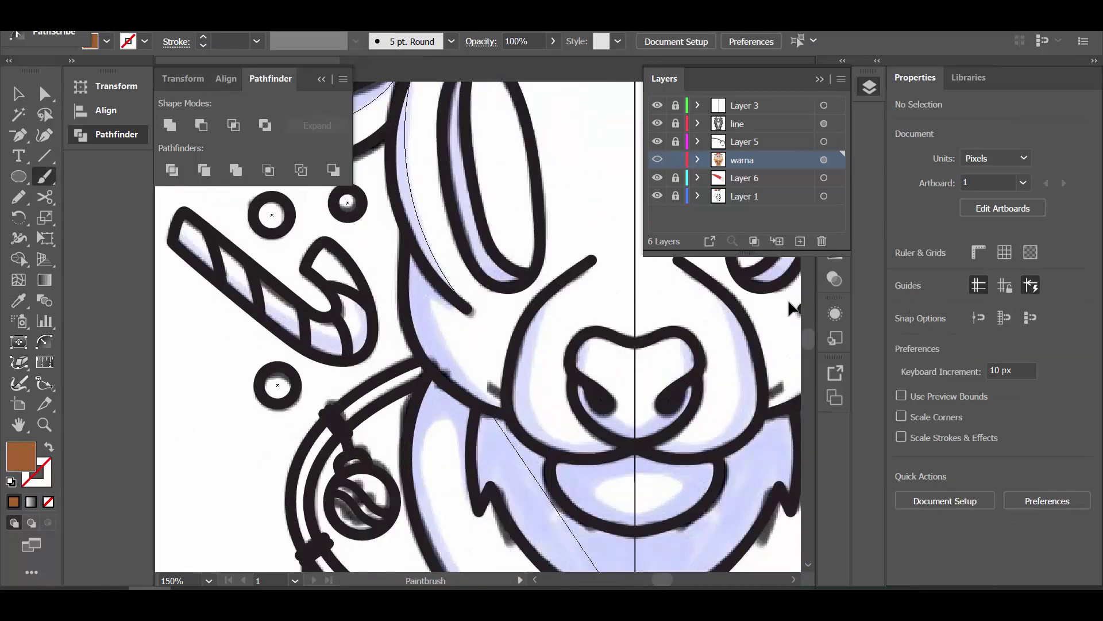
# - Paint a dark-brown shadow shape along the nose's lower left and adjust its anchors
pyautogui.moveTo(468, 310); pyautogui.dragTo(458, 357)
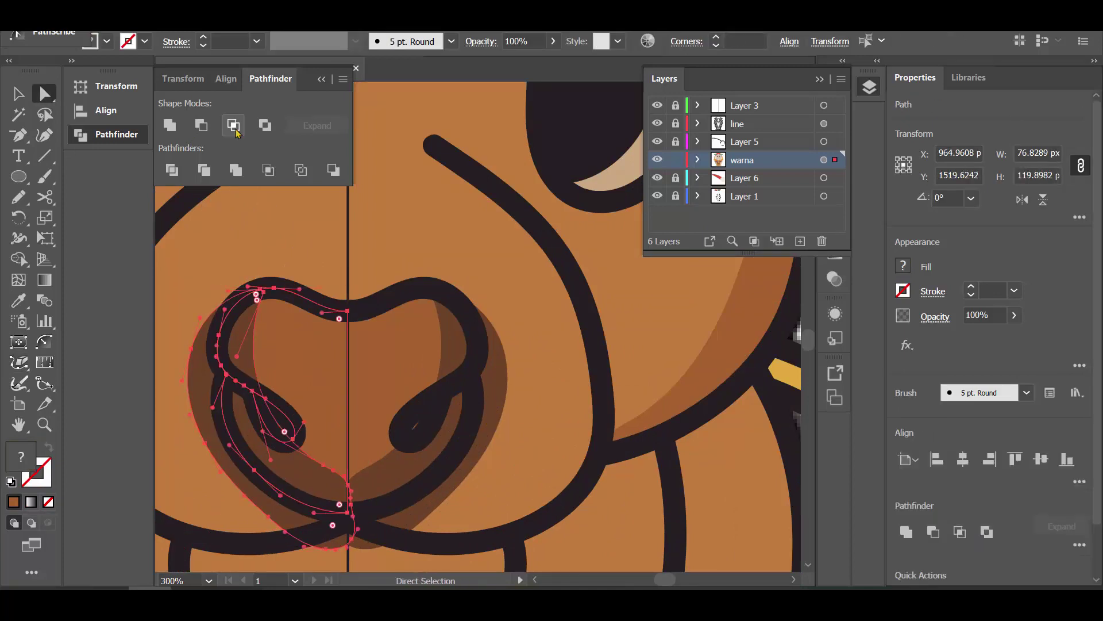
pyautogui.moveTo(308, 447); pyautogui.dragTo(308, 454)
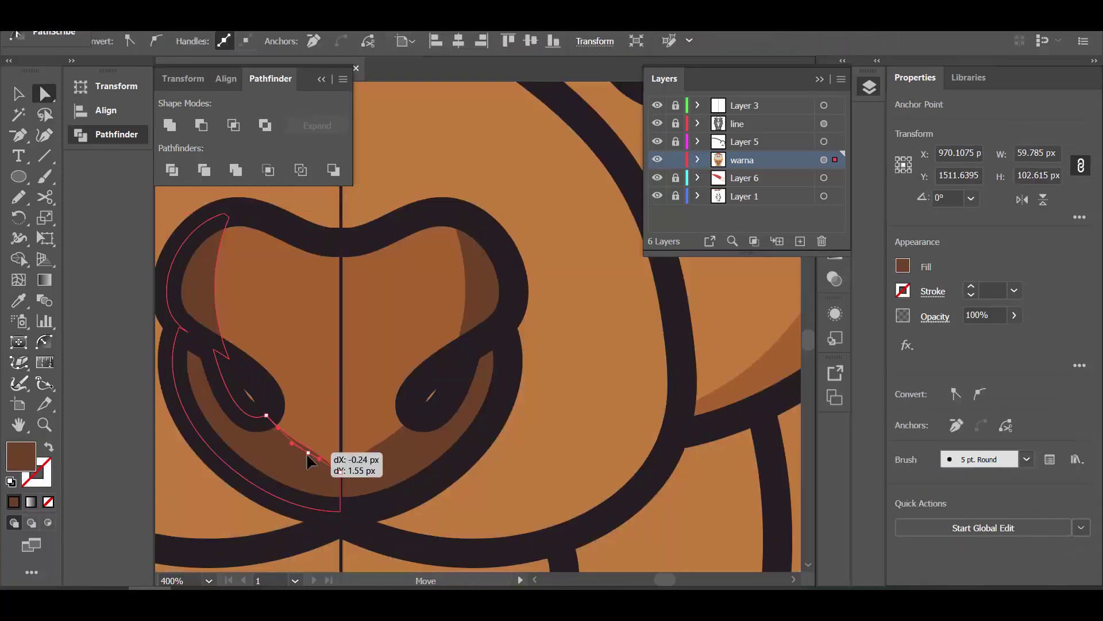
pyautogui.press('a')
pyautogui.scroll(1, 318, 435)
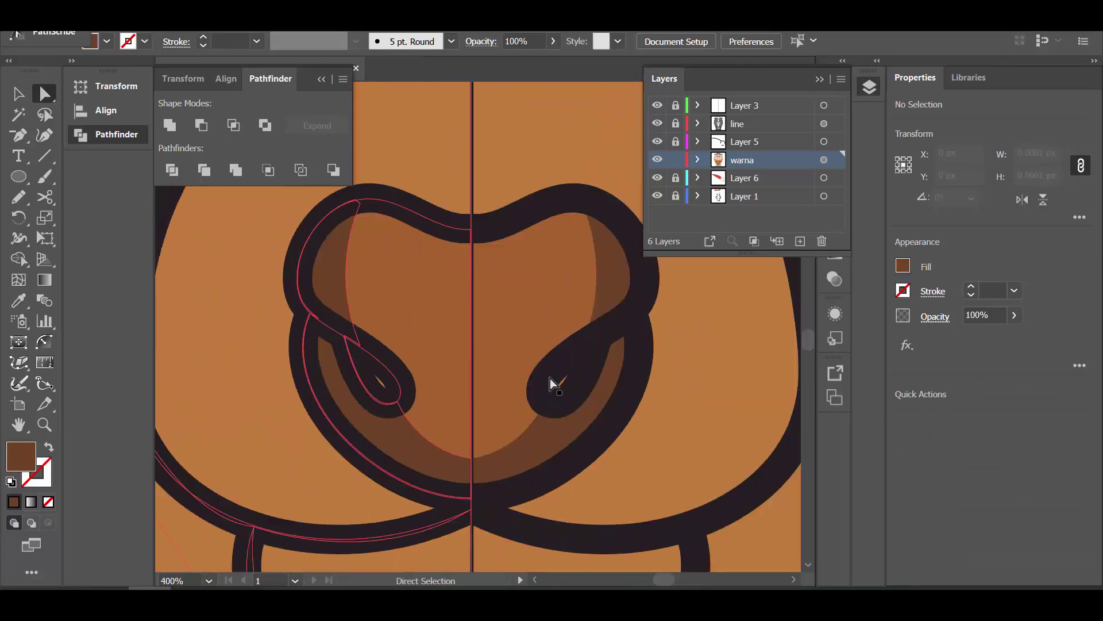
pyautogui.click(396, 423)
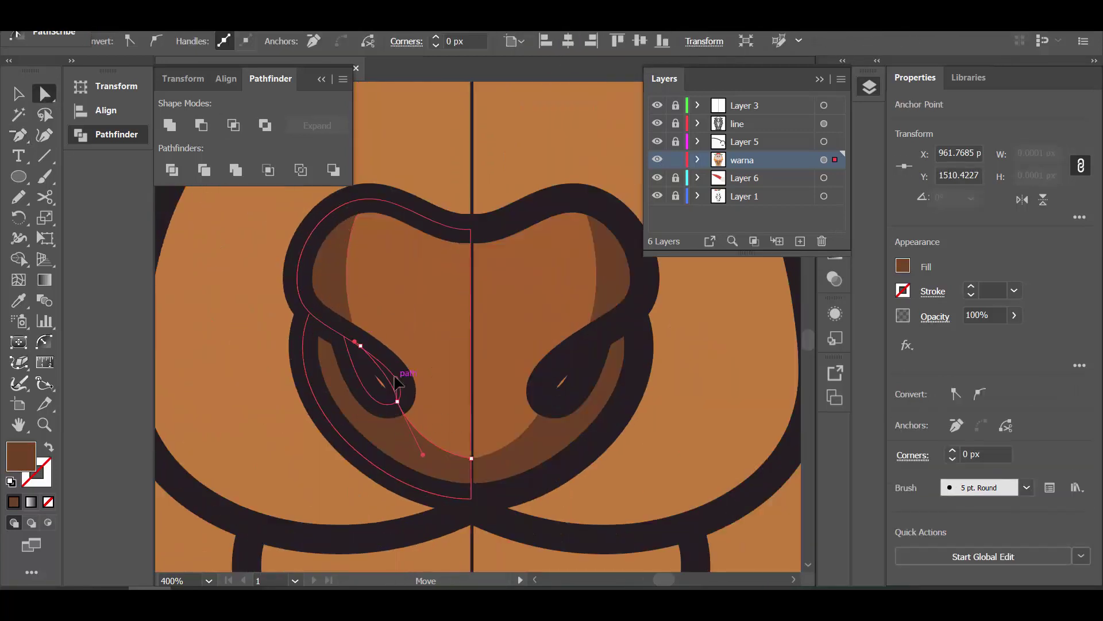
# - Zoom out, deselect the nose shadow, and check the muzzle with the colour layer toggled
pyautogui.hotkey('ctrl', '-')
pyautogui.hotkey('ctrl', '-')
pyautogui.hotkey('ctrl', '-')
pyautogui.click(670, 284)
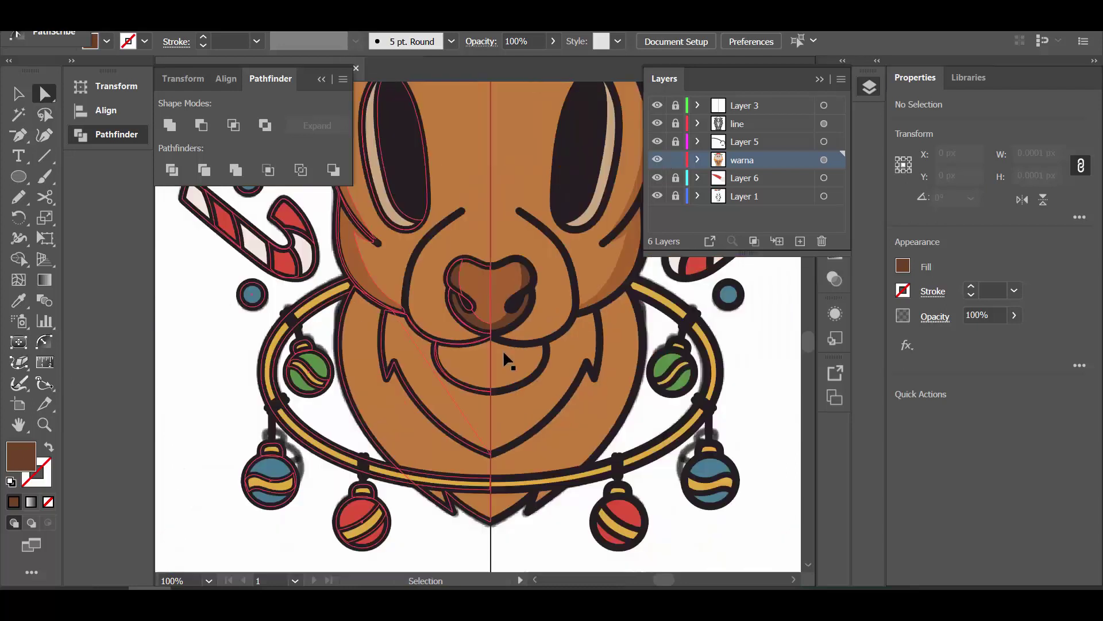
pyautogui.click(439, 368)
pyautogui.click(657, 160)
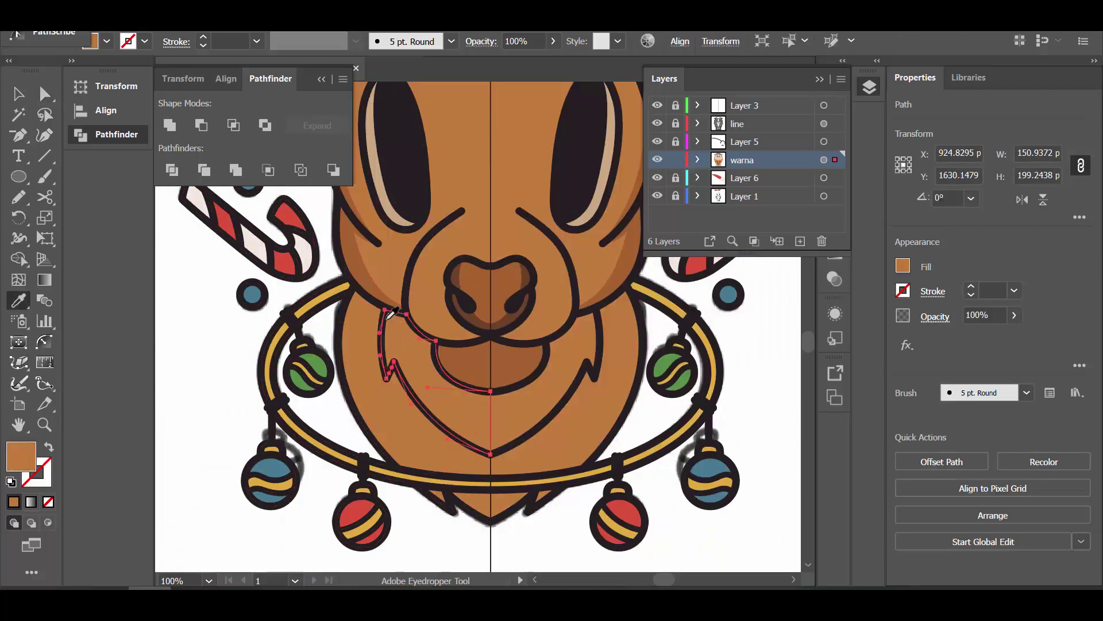
# - Paint a small oval highlight stroke on the reindeer's chin
pyautogui.hotkey('ctrl', 'shift', 'a')
pyautogui.hotkey('ctrl', '+')
pyautogui.press('b')
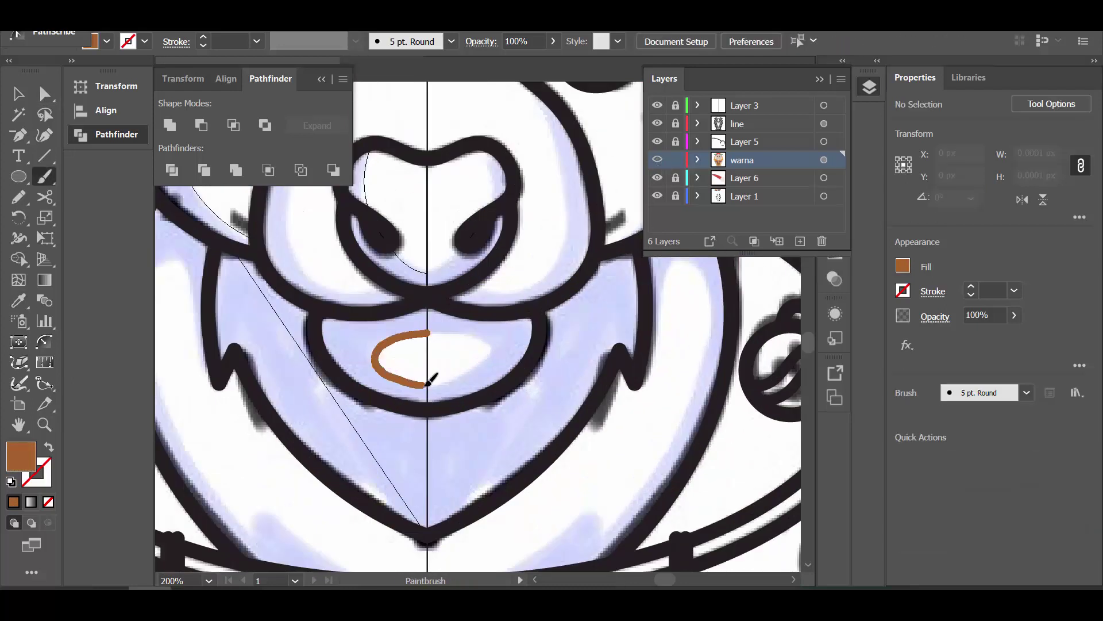
pyautogui.moveTo(430, 379); pyautogui.dragTo(426, 384)
pyautogui.press('a')
pyautogui.scroll(3, 428, 379)
pyautogui.click(425, 406)
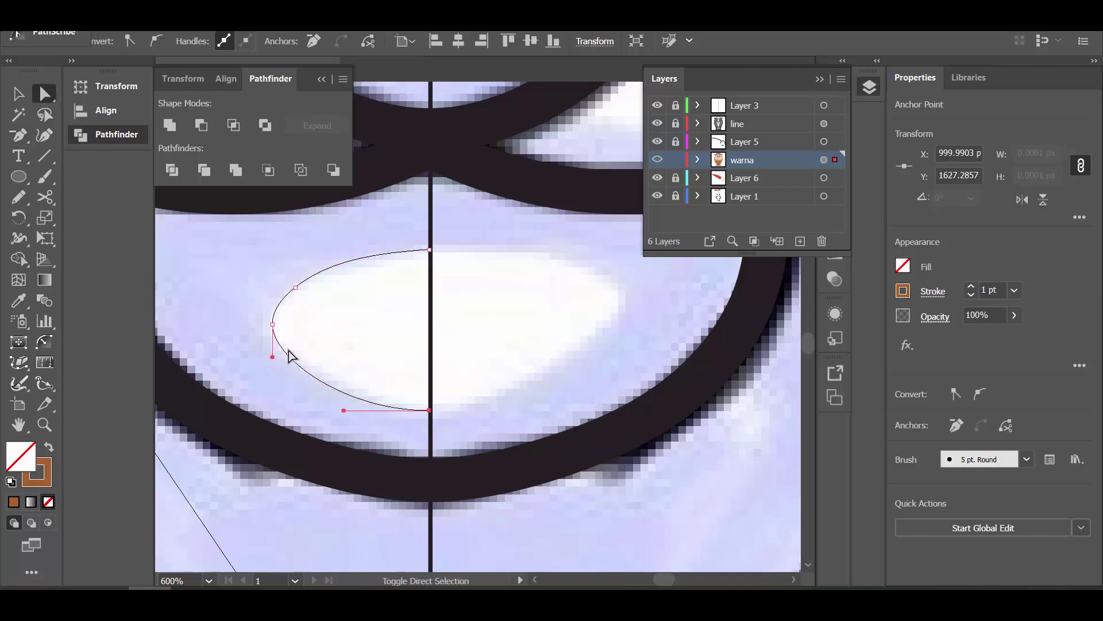
pyautogui.click(365, 291)
# - Fill the chin oval with light orange and adjust its left anchor
pyautogui.hotkey('ctrl', 'y')
pyautogui.hotkey('ctrl', '-')
pyautogui.press('i')
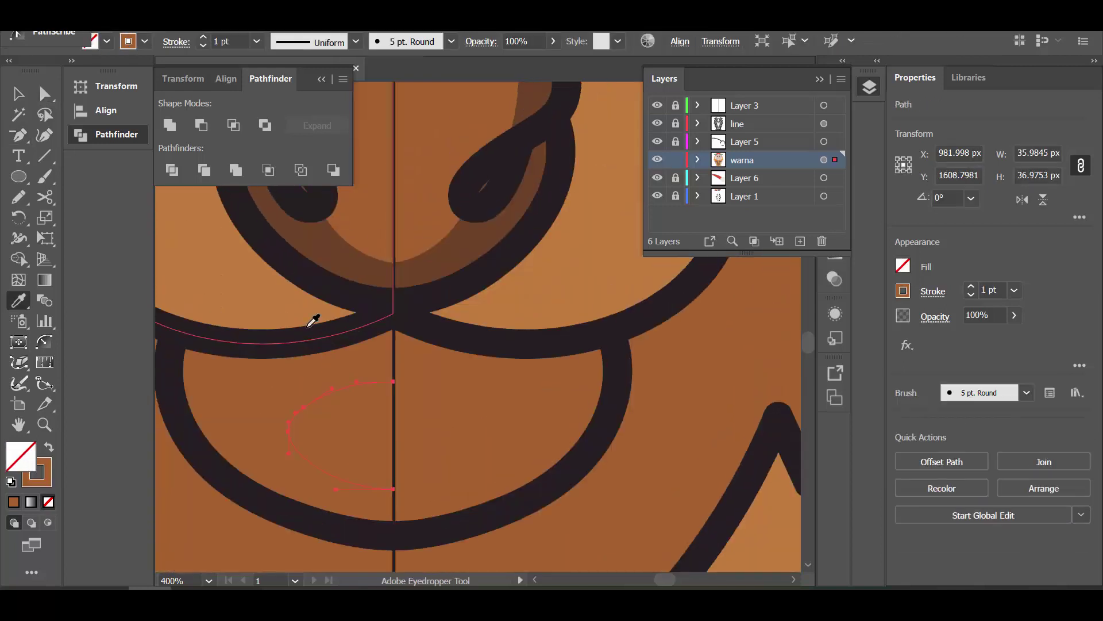
pyautogui.click(309, 324)
pyautogui.press('a')
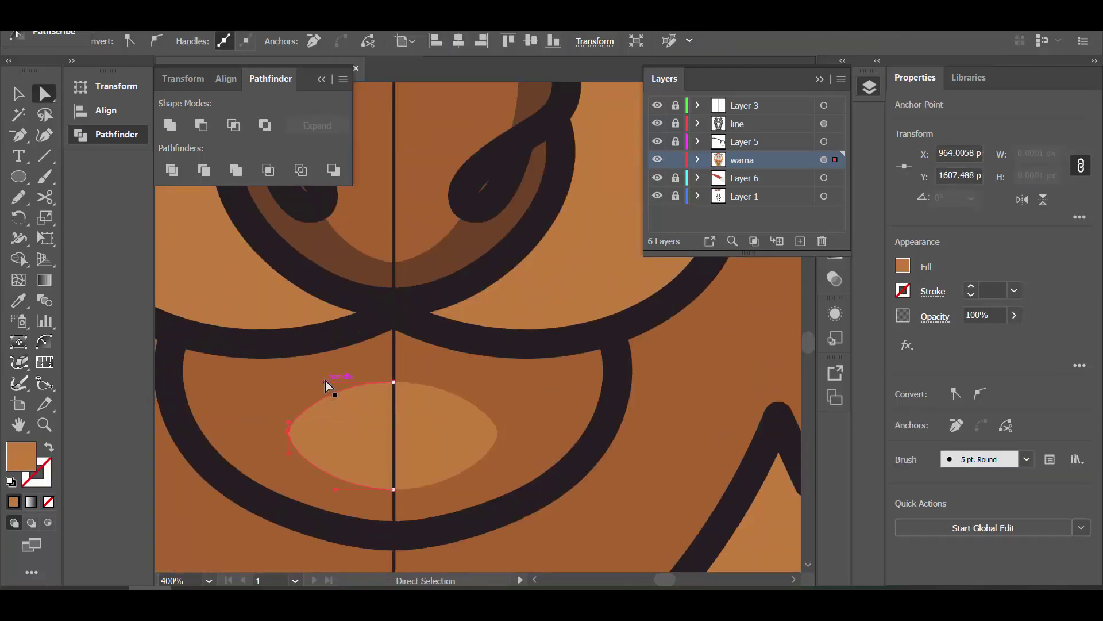
pyautogui.click(289, 431)
pyautogui.scroll(-5, 287, 456)
pyautogui.click(631, 463)
# - With the colour layer hidden, paint a shading stroke beside the nose and muzzle
pyautogui.scroll(2, 517, 459)
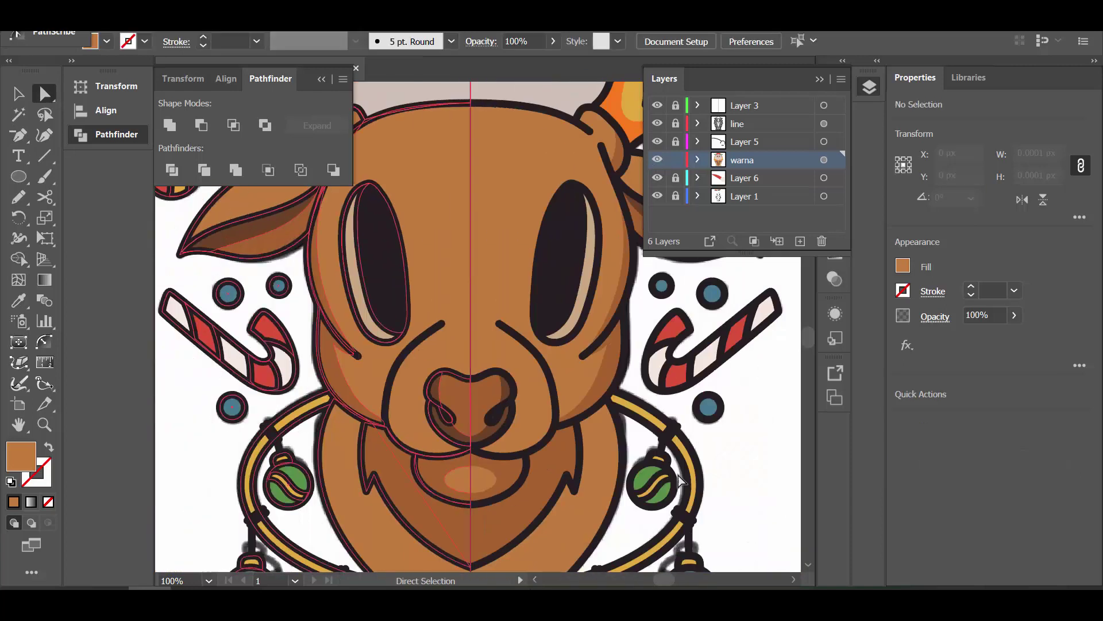
pyautogui.scroll(2, 451, 448)
pyautogui.scroll(-3, 463, 378)
pyautogui.click(657, 159)
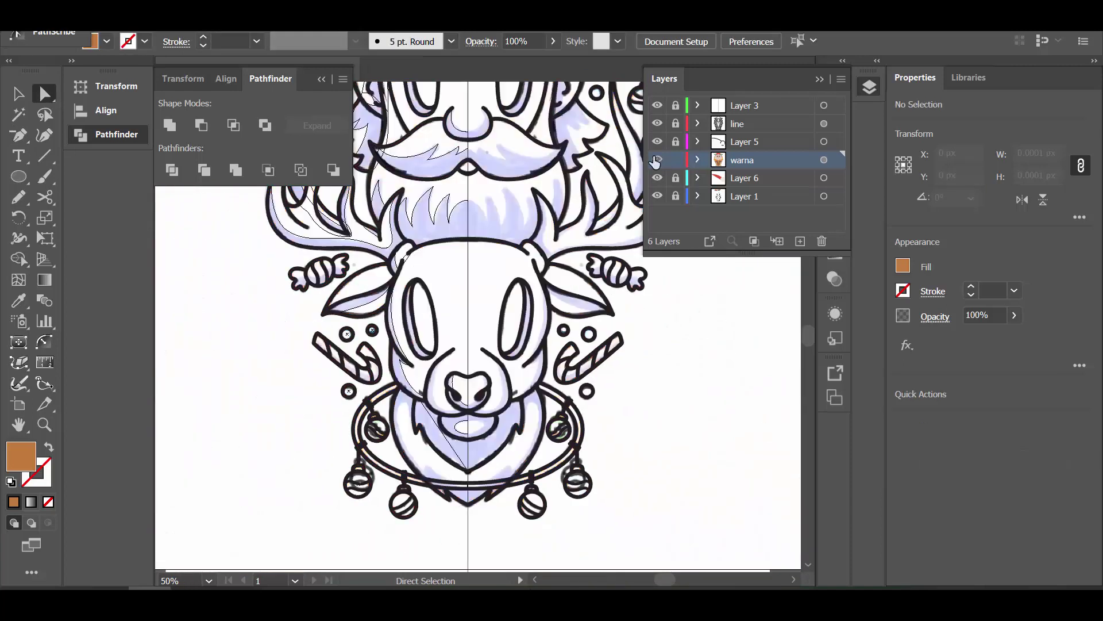
pyautogui.scroll(3, 459, 298)
pyautogui.press('b')
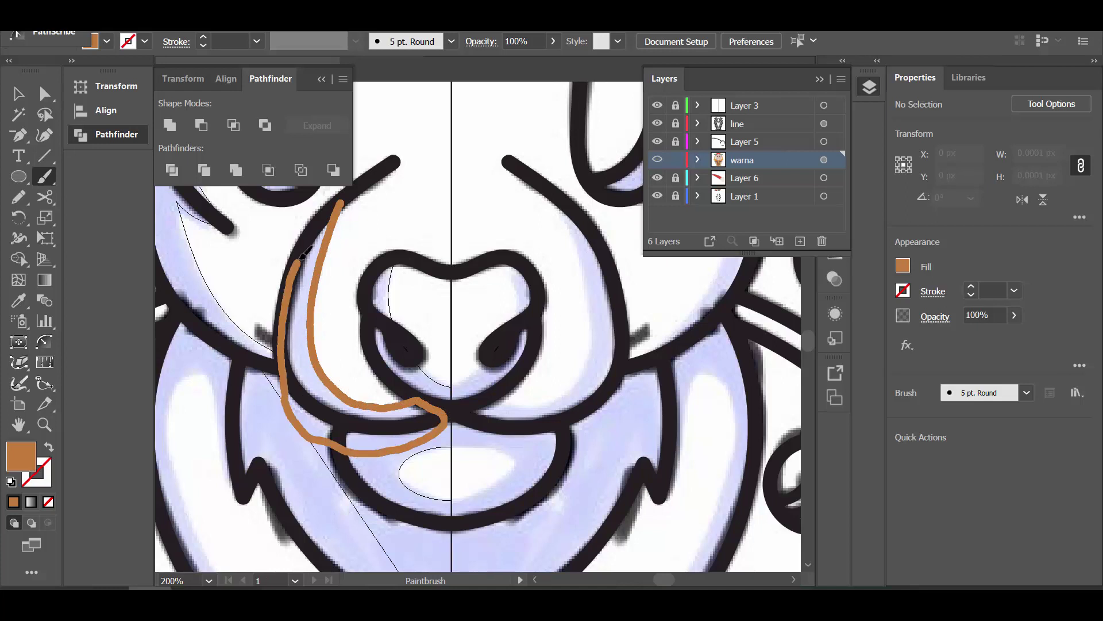
pyautogui.moveTo(303, 256); pyautogui.dragTo(300, 260)
# - Show the colour layer again, fill the muzzle shading, and check it zoomed out
pyautogui.click(656, 159)
pyautogui.press('i')
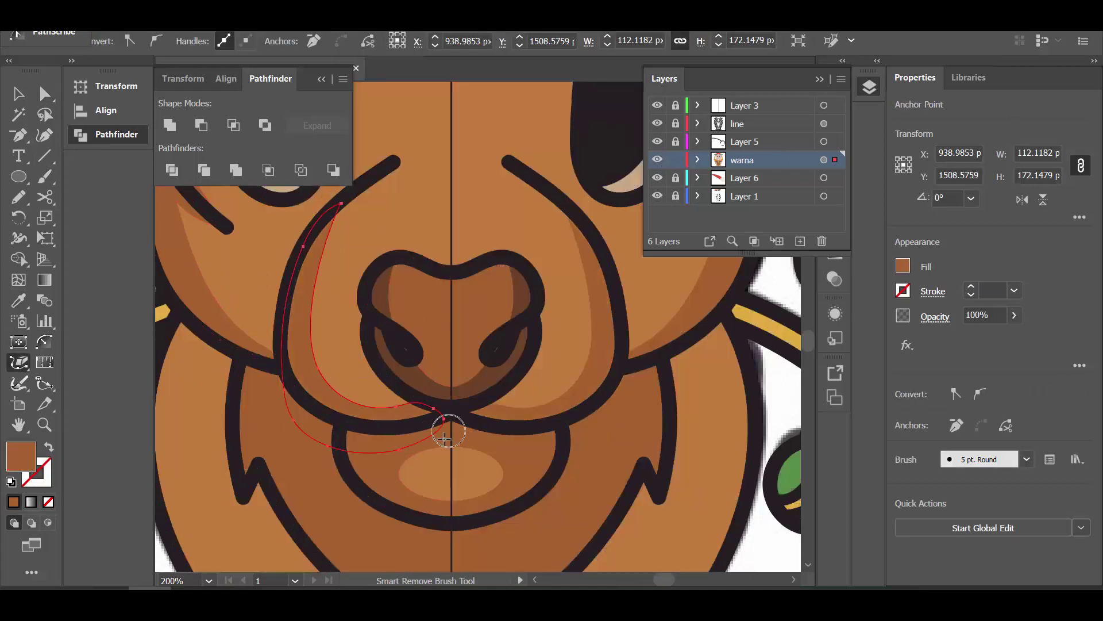
pyautogui.hotkey('ctrl', 'shift', 'a')
pyautogui.press('a')
pyautogui.scroll(-1, 298, 248)
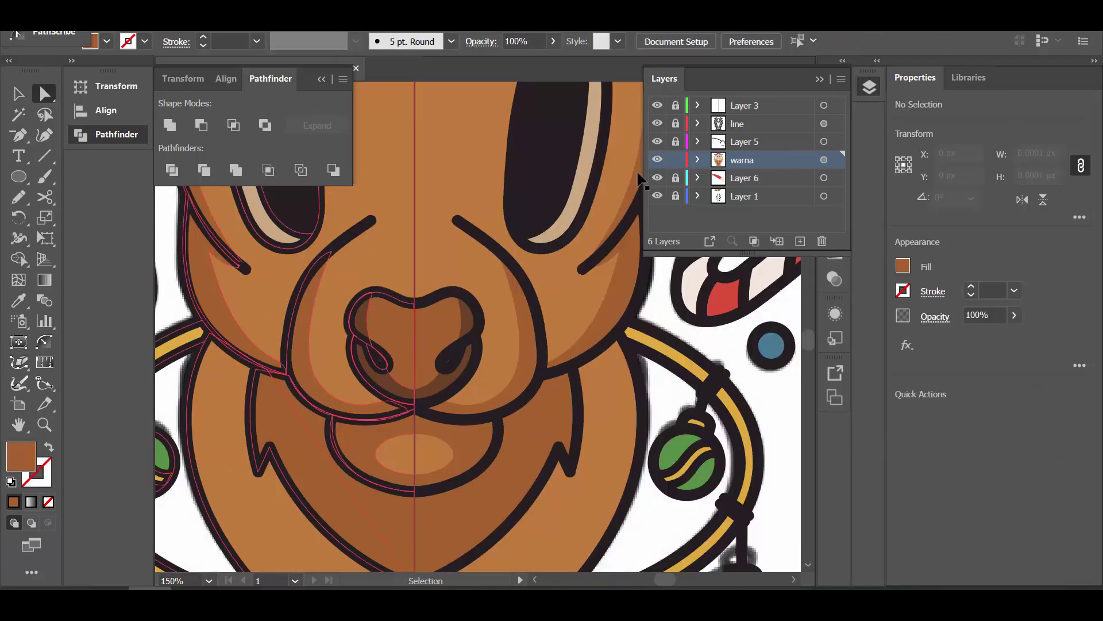
pyautogui.scroll(2, 362, 341)
pyautogui.click(356, 335)
# - Hide the colour layer and select anchors on the left chest shading stroke
pyautogui.hotkey('ctrl', 'shift', 'a')
pyautogui.scroll(-5, 372, 271)
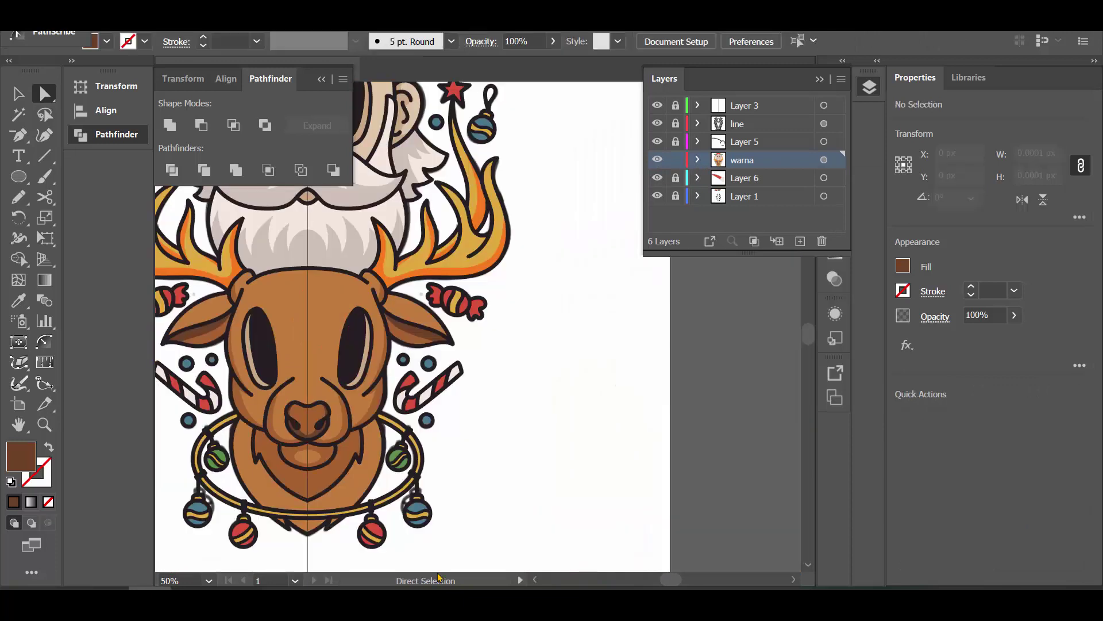
pyautogui.click(657, 159)
pyautogui.scroll(3, 698, 392)
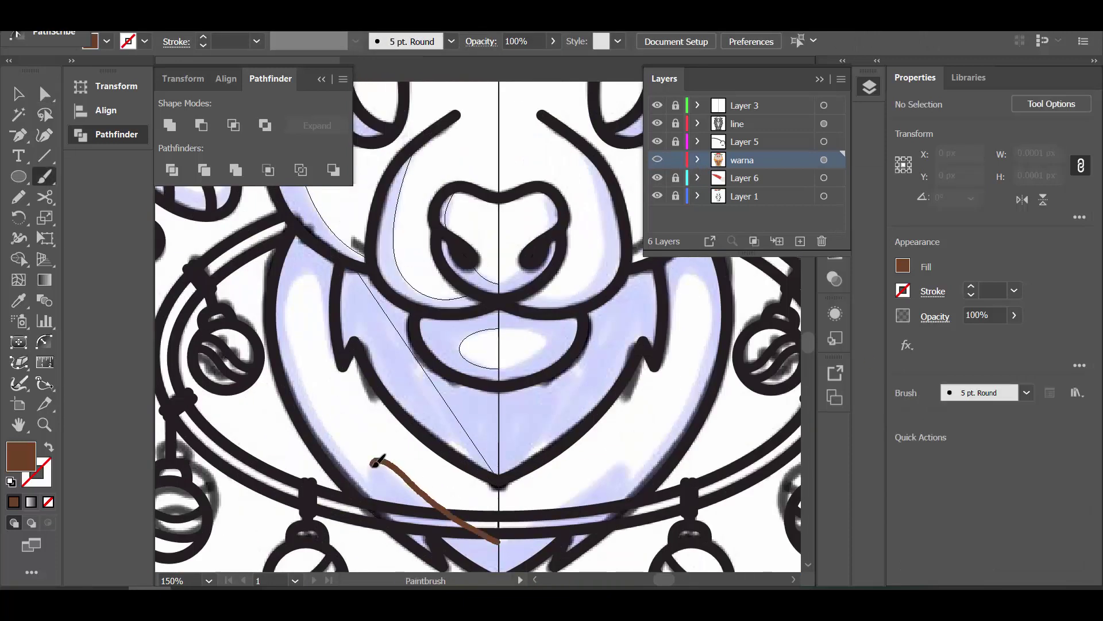
pyautogui.scroll(-2, 499, 540)
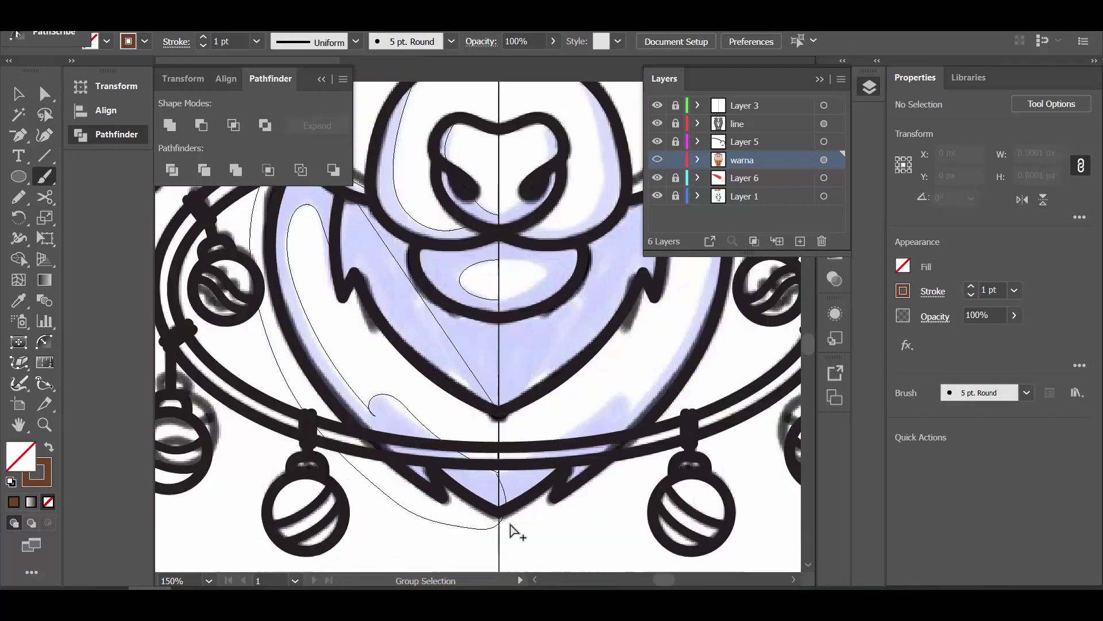
pyautogui.press('a')
pyautogui.scroll(3, 468, 430)
pyautogui.click(468, 431)
# - View the colour layer as outlines over the sketch and reshape the chest shape's anchors
pyautogui.keyDown('ctrl'); pyautogui.click(657, 159); pyautogui.keyUp('ctrl')
pyautogui.scroll(2, 413, 382)
pyautogui.keyDown('ctrl'); pyautogui.click(657, 159); pyautogui.keyUp('ctrl')
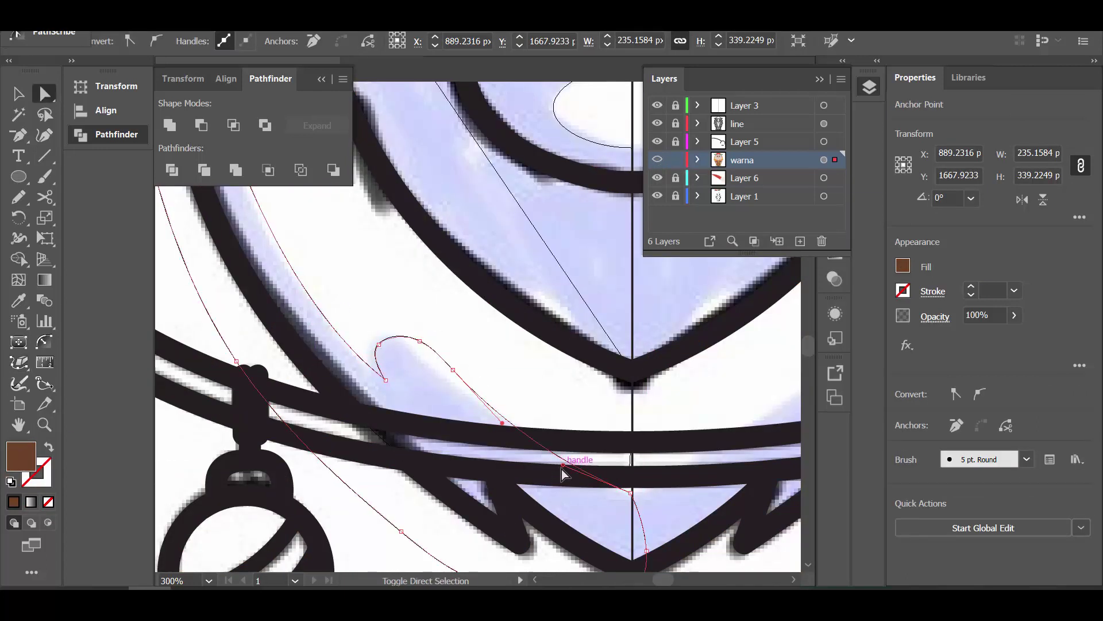
pyautogui.click(632, 494)
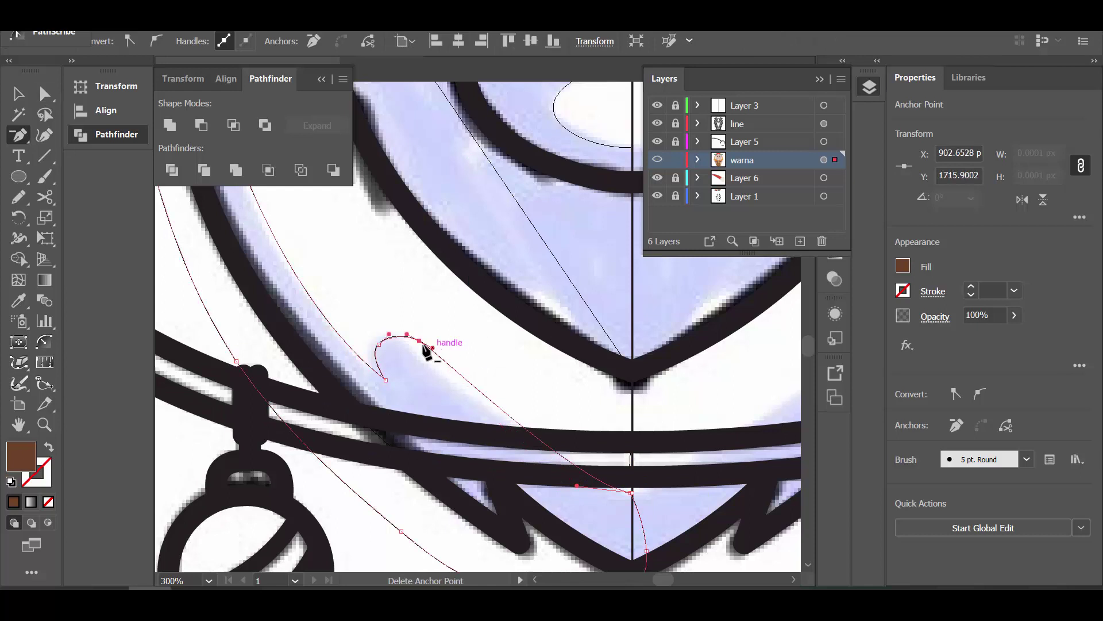
pyautogui.click(573, 377)
pyautogui.scroll(-2, 573, 377)
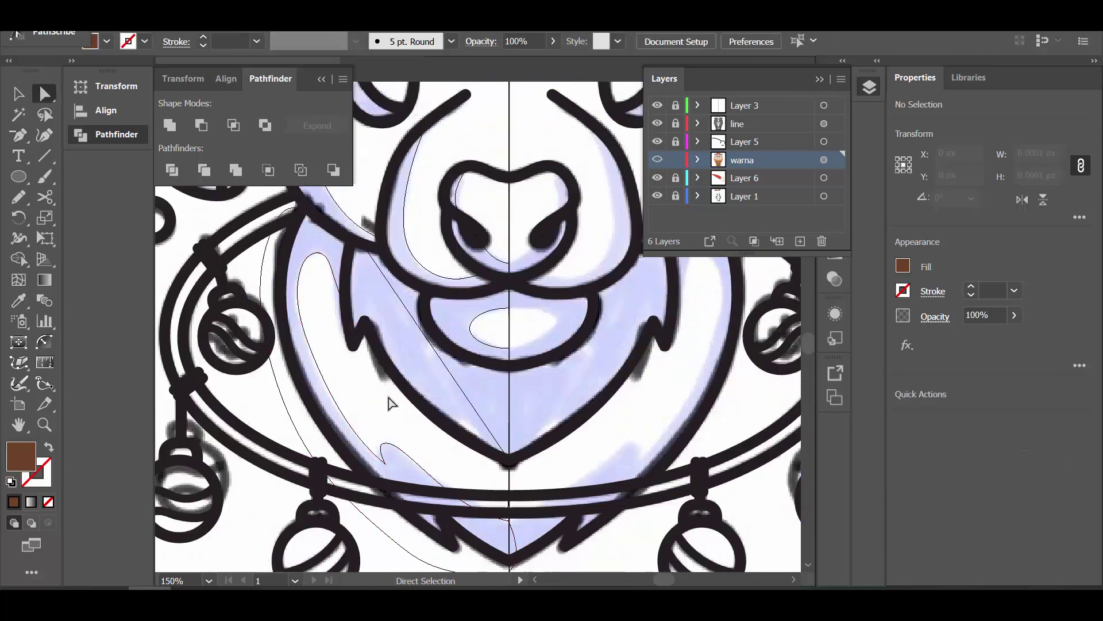
# - Fill the chest shading shape with a lighter brown sampled from the face
pyautogui.keyDown('ctrl'); pyautogui.click(657, 159); pyautogui.keyUp('ctrl')
pyautogui.click(367, 388)
pyautogui.press('i')
pyautogui.click(390, 365)
pyautogui.press('a')
pyautogui.click(356, 391)
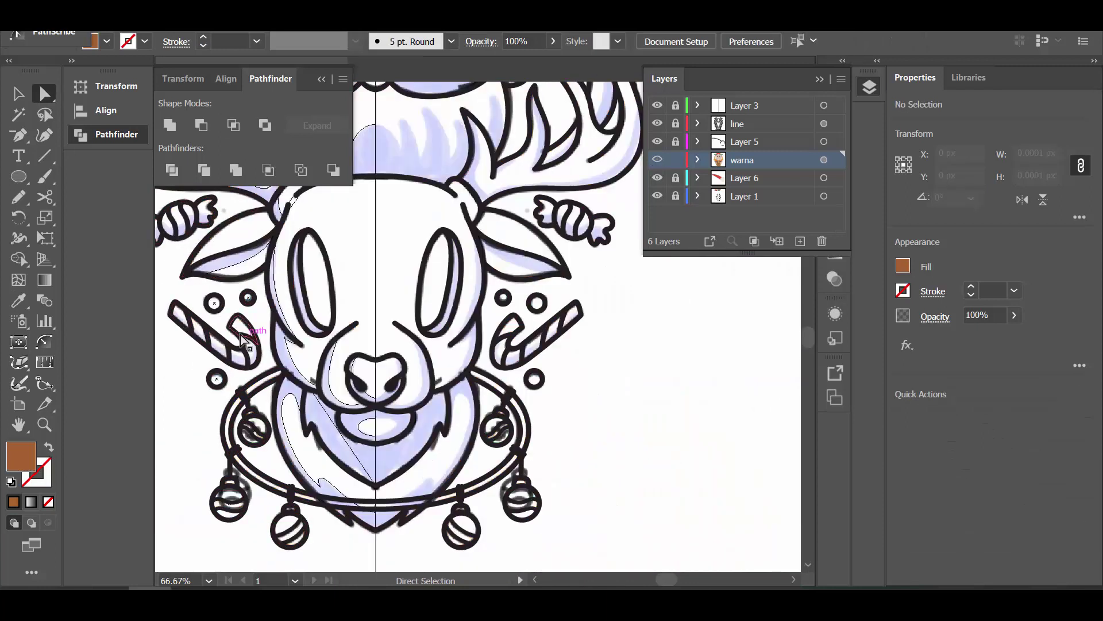
# - Pen-draw a curved shadow path along the candy cane
pyautogui.scroll(3, 351, 410)
pyautogui.press('p')
pyautogui.click(339, 302)
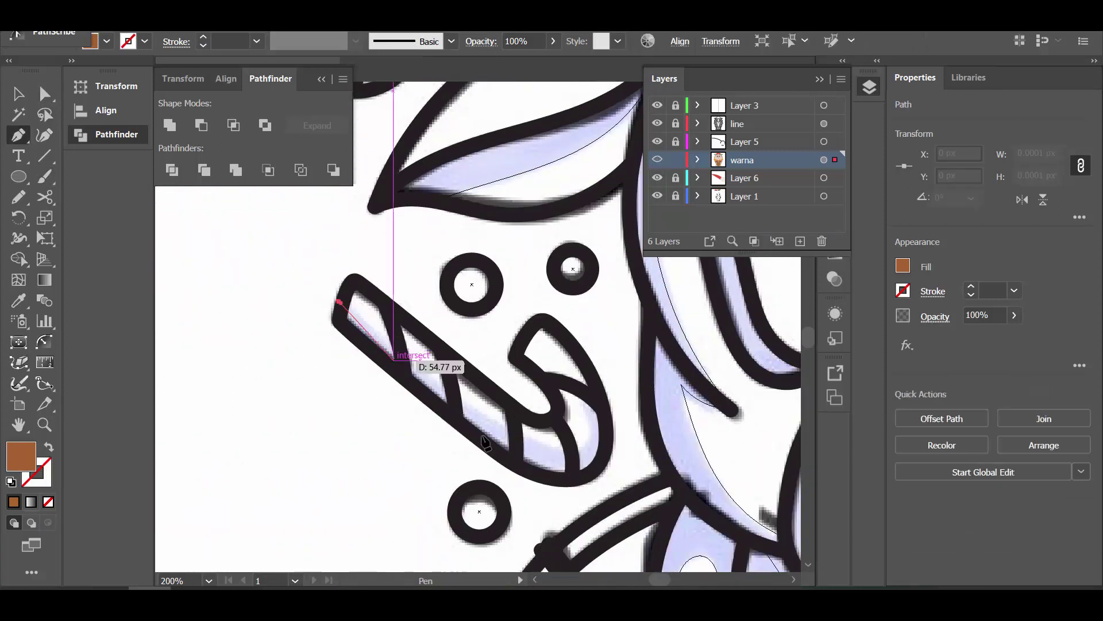
pyautogui.moveTo(527, 441); pyautogui.dragTo(572, 452)
pyautogui.moveTo(592, 324); pyautogui.dragTo(593, 343)
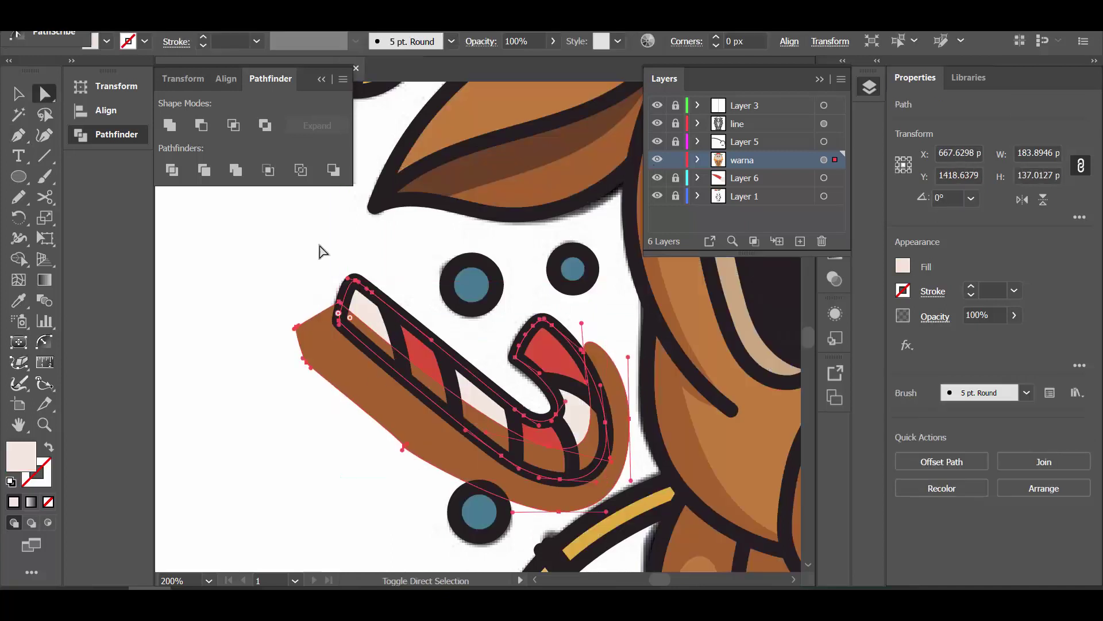
pyautogui.click(577, 315)
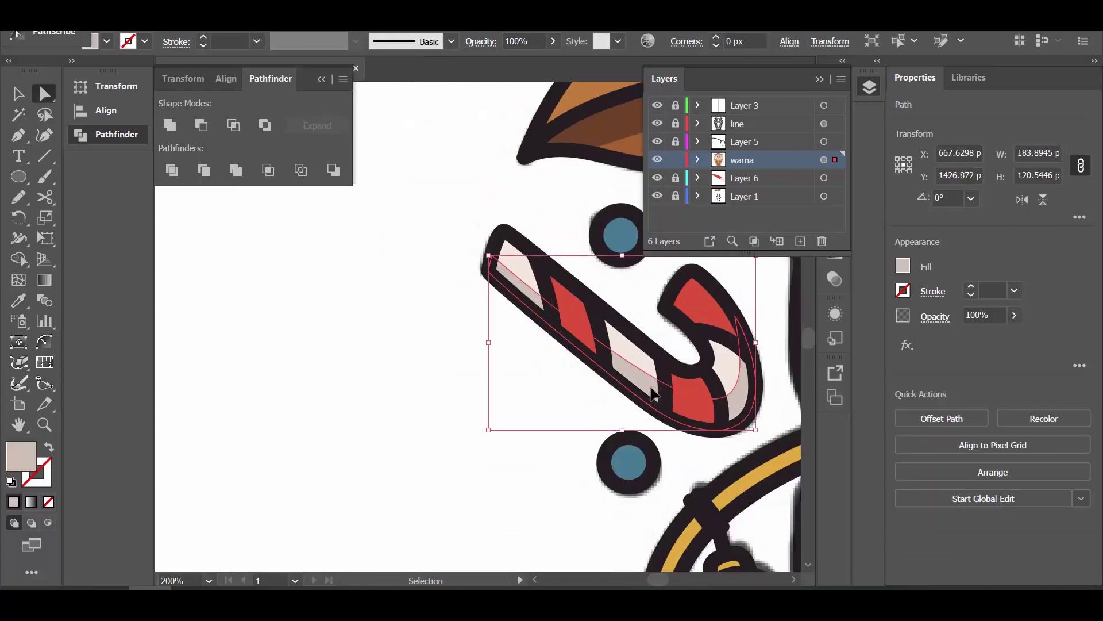
# - Zoom out and select the red candy-cane pieces, then clear the selection
pyautogui.hotkey('ctrl', '-')
pyautogui.hotkey('ctrl', '-')
pyautogui.hotkey('ctrl', '-')
pyautogui.scroll(5, 500, 456)
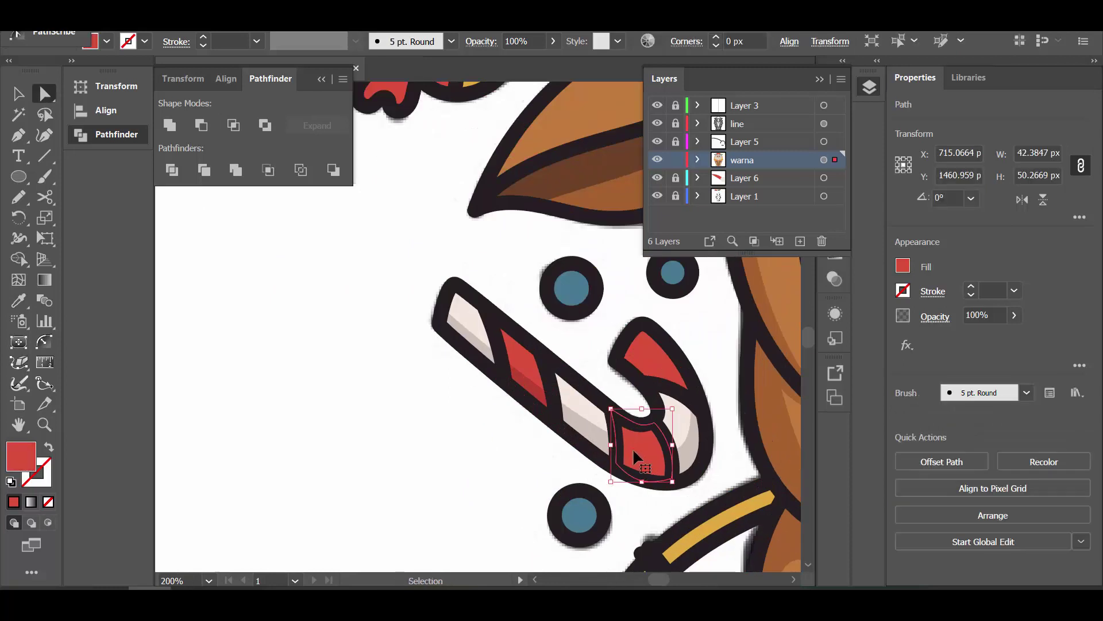
pyautogui.click(669, 467)
pyautogui.click(596, 442)
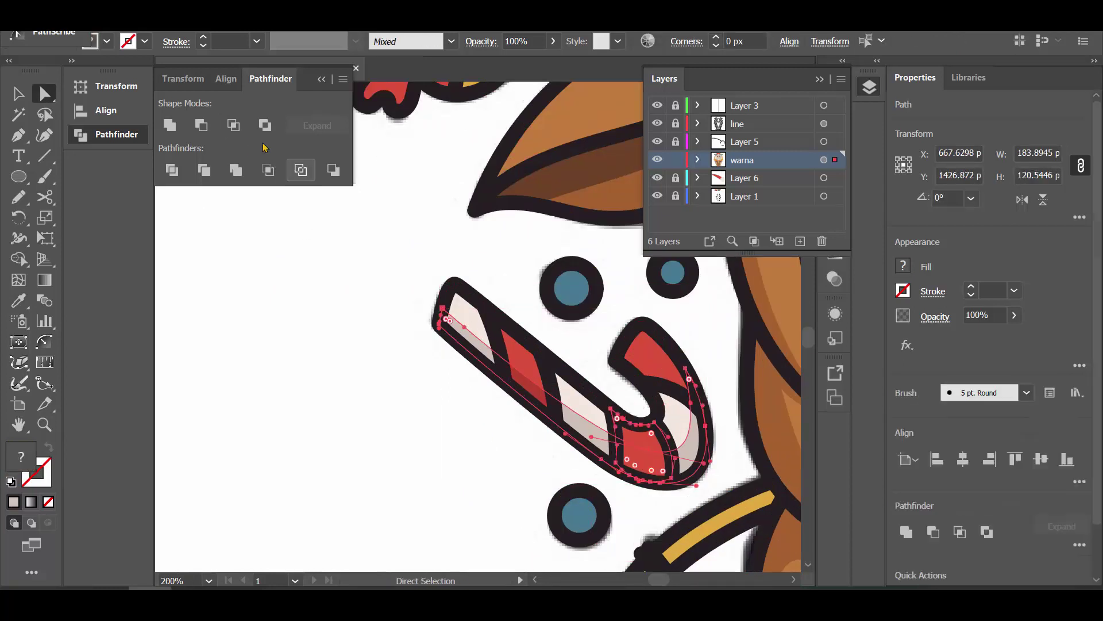
pyautogui.click(480, 458)
pyautogui.hotkey('ctrl', '-')
pyautogui.hotkey('ctrl', '-')
pyautogui.hotkey('ctrl', '-')
pyautogui.scroll(4, 464, 436)
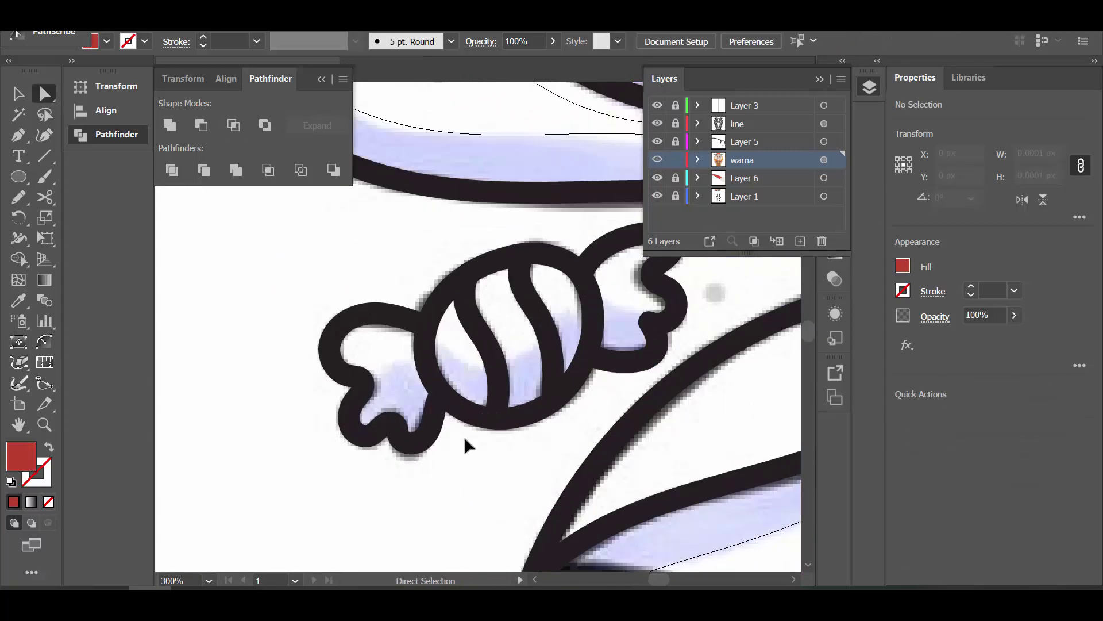
# - Pen-draw a shadow outline across the wrapped candy and select the candy pieces to shade
pyautogui.press('p')
pyautogui.click(425, 355)
pyautogui.moveTo(488, 376); pyautogui.dragTo(519, 362)
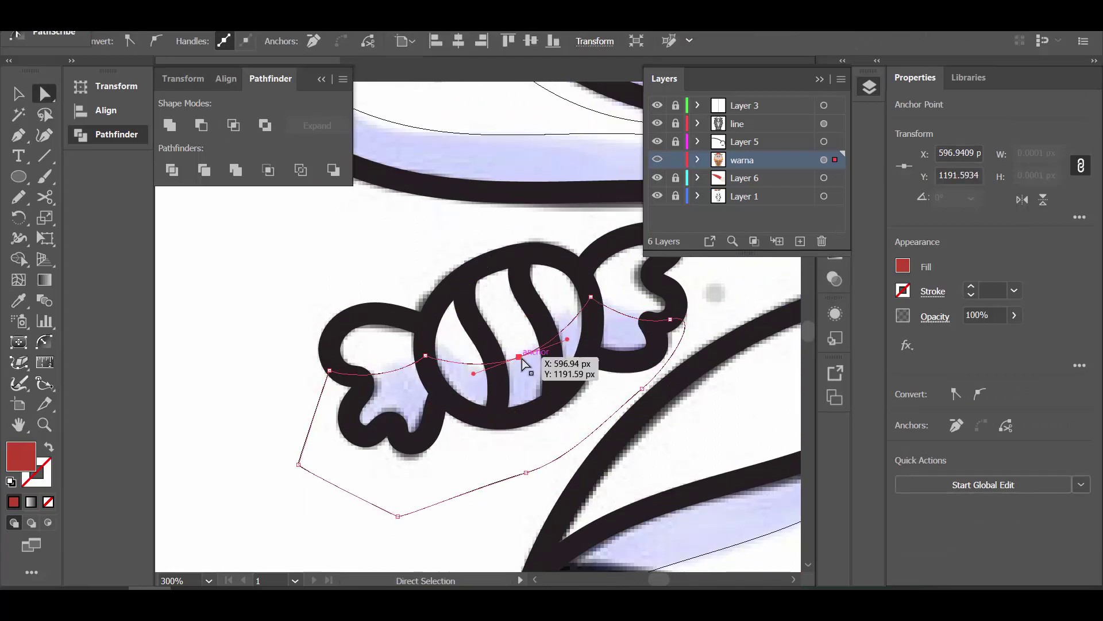
pyautogui.hotkey('ctrl', 'y')
pyautogui.hotkey('ctrl', '-')
pyautogui.click(491, 333)
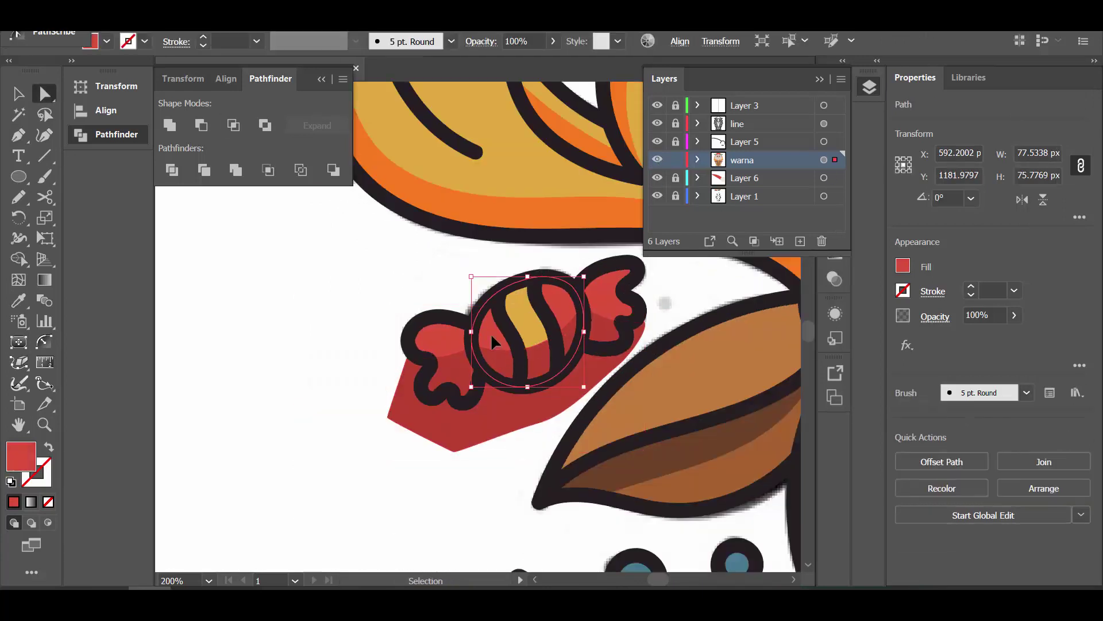
pyautogui.click(480, 416)
pyautogui.click(513, 434)
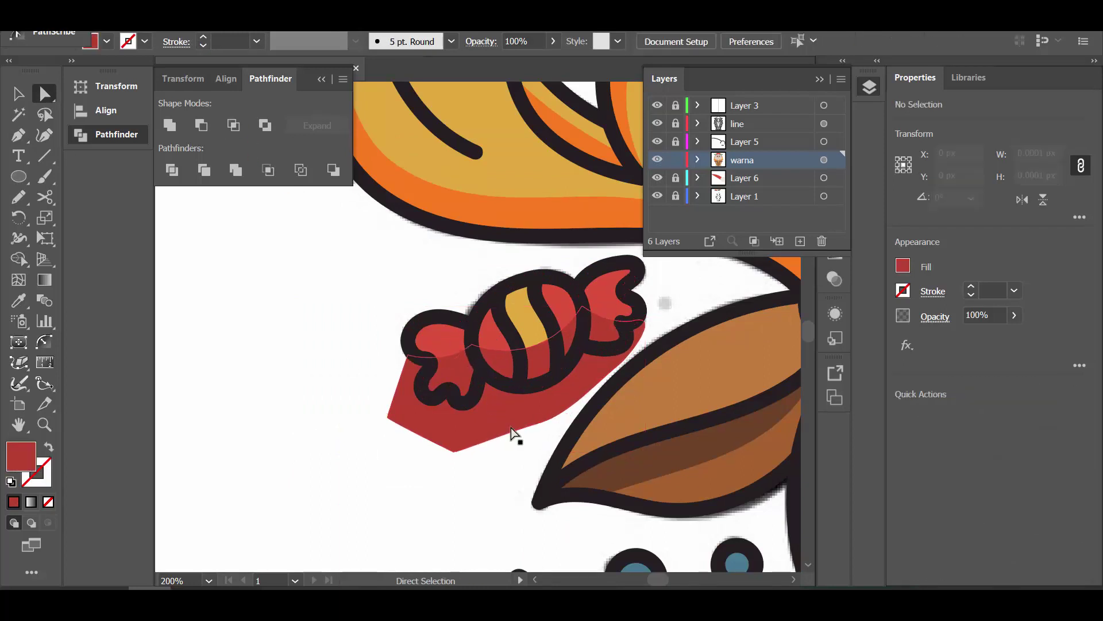
# - Position the red shadow over the candy, trim it to shape, and delete leftover wrapper pieces
pyautogui.moveTo(511, 433); pyautogui.dragTo(467, 532)
pyautogui.click(440, 352)
pyautogui.moveTo(440, 352)
pyautogui.mouseDown()
pyautogui.moveTo(313, 402)
pyautogui.moveTo(384, 412)
pyautogui.mouseUp()
pyautogui.press('Delete')
pyautogui.click(510, 468)
pyautogui.press('Delete')
pyautogui.click(500, 371)
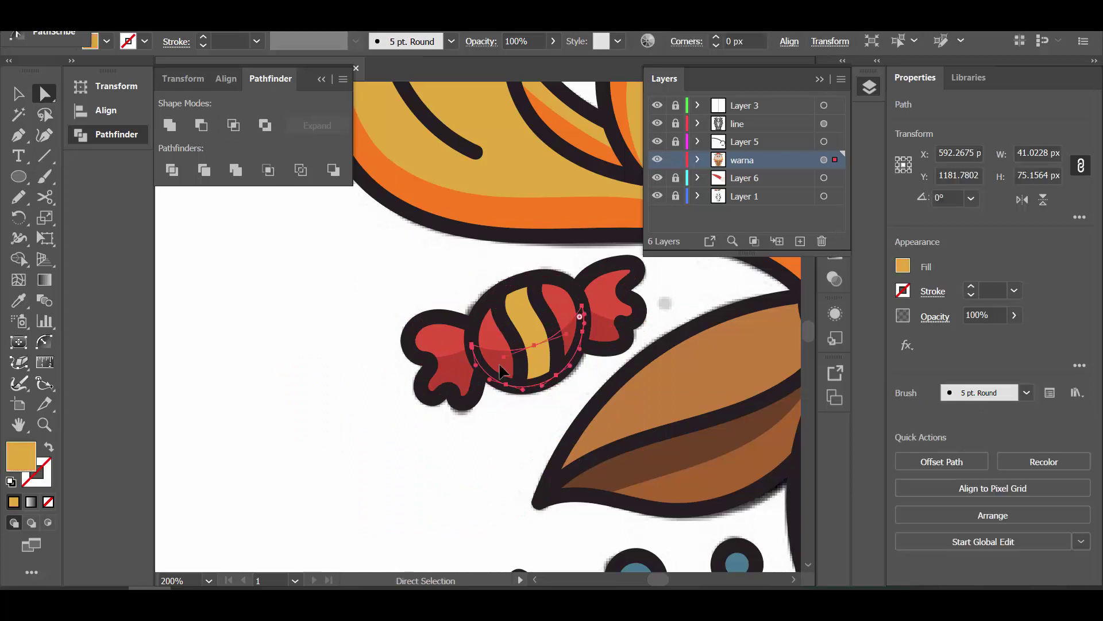
pyautogui.press('v')
pyautogui.click(332, 343)
pyautogui.hotkey('ctrl', '-')
pyautogui.hotkey('ctrl', '-')
pyautogui.hotkey('ctrl', '-')
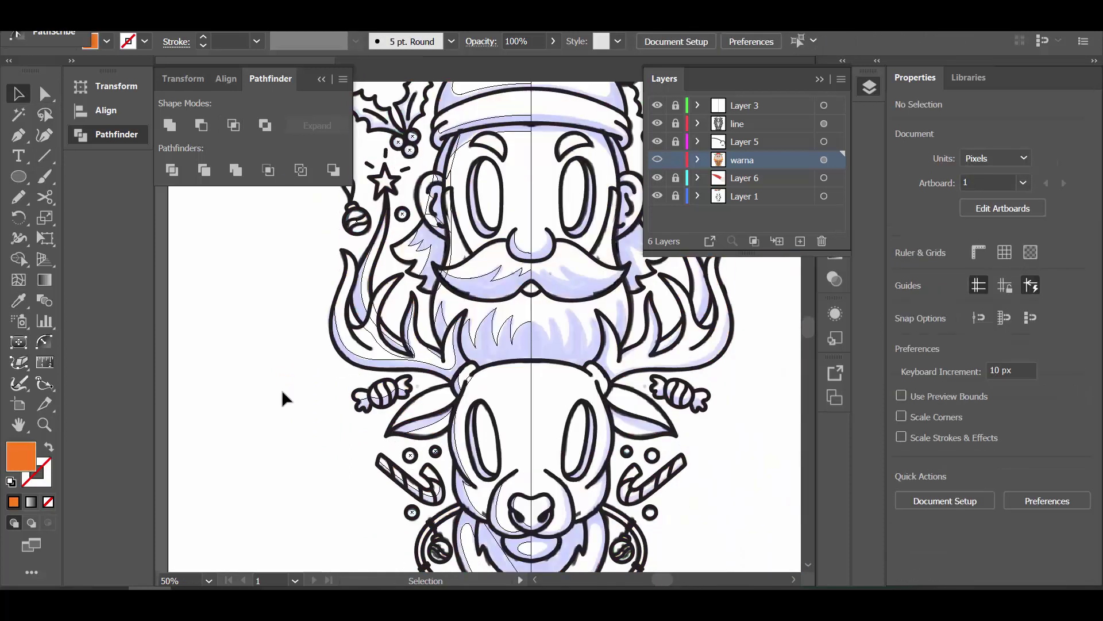
# - Draw a shadow shape inside the first holly leaf and fill it dark green
pyautogui.scroll(3, 315, 381)
pyautogui.scroll(4, 449, 332)
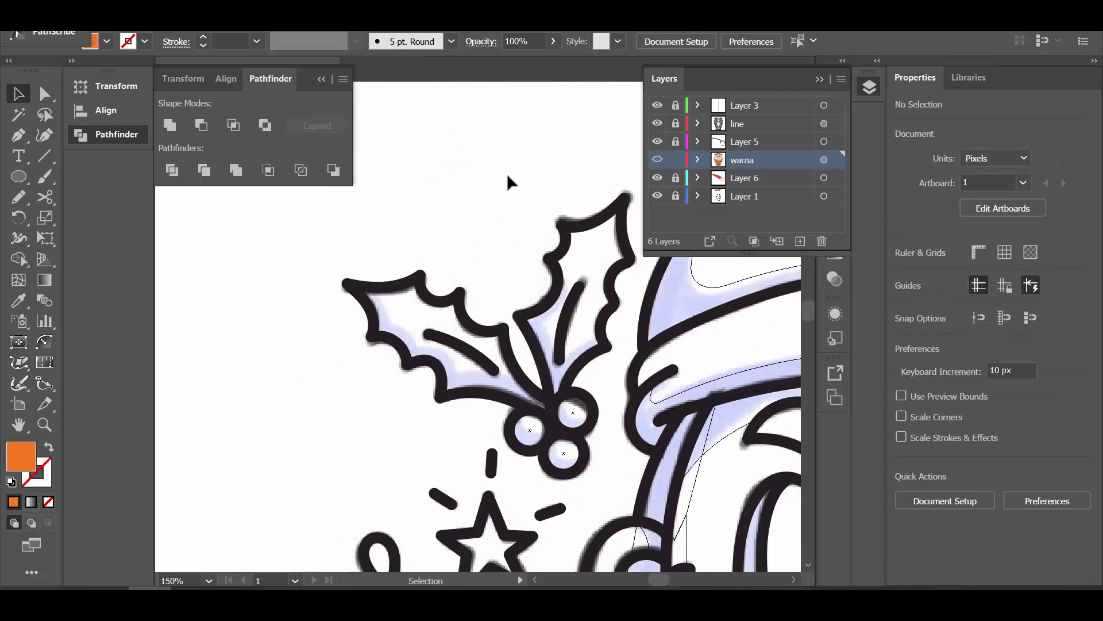
pyautogui.click(365, 276)
pyautogui.click(385, 291)
pyautogui.click(387, 322)
pyautogui.click(423, 349)
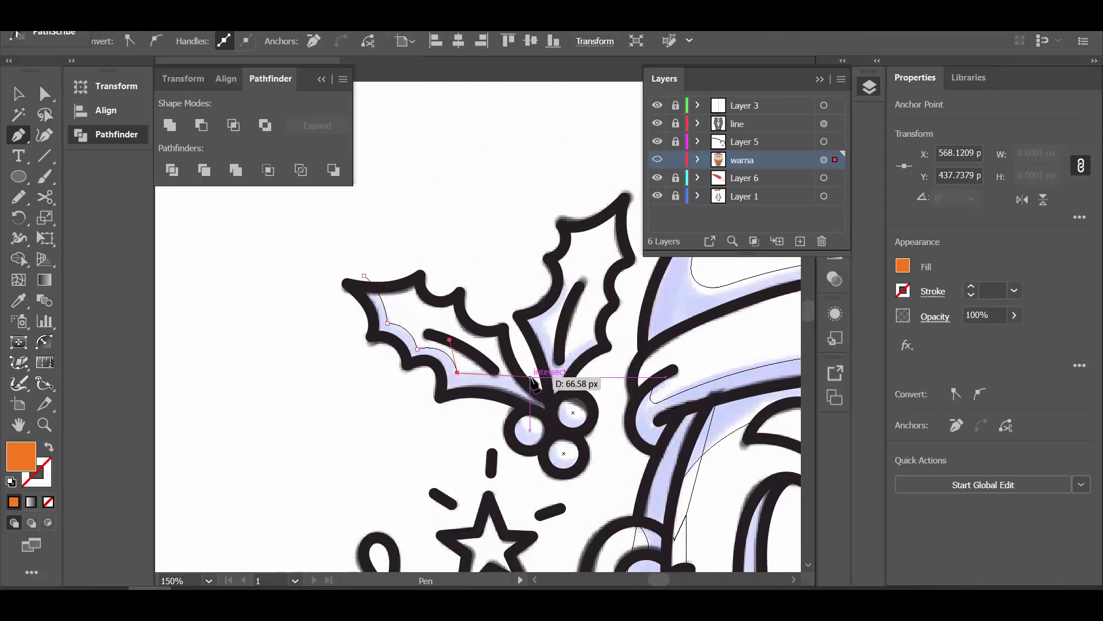
pyautogui.click(368, 276)
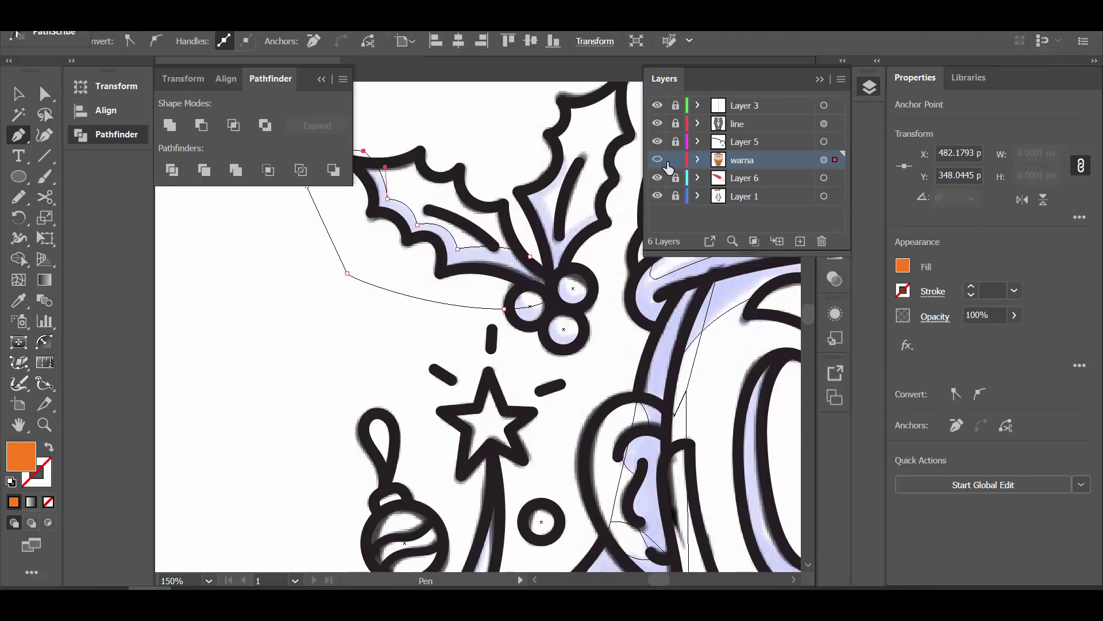
pyautogui.hotkey('ctrl', '-')
pyautogui.hotkey('ctrl', '-')
pyautogui.press('i')
pyautogui.click(356, 336)
# - Pen-draw a shadow shape on the second holly leaf
pyautogui.scroll(5, 282, 339)
pyautogui.press('p')
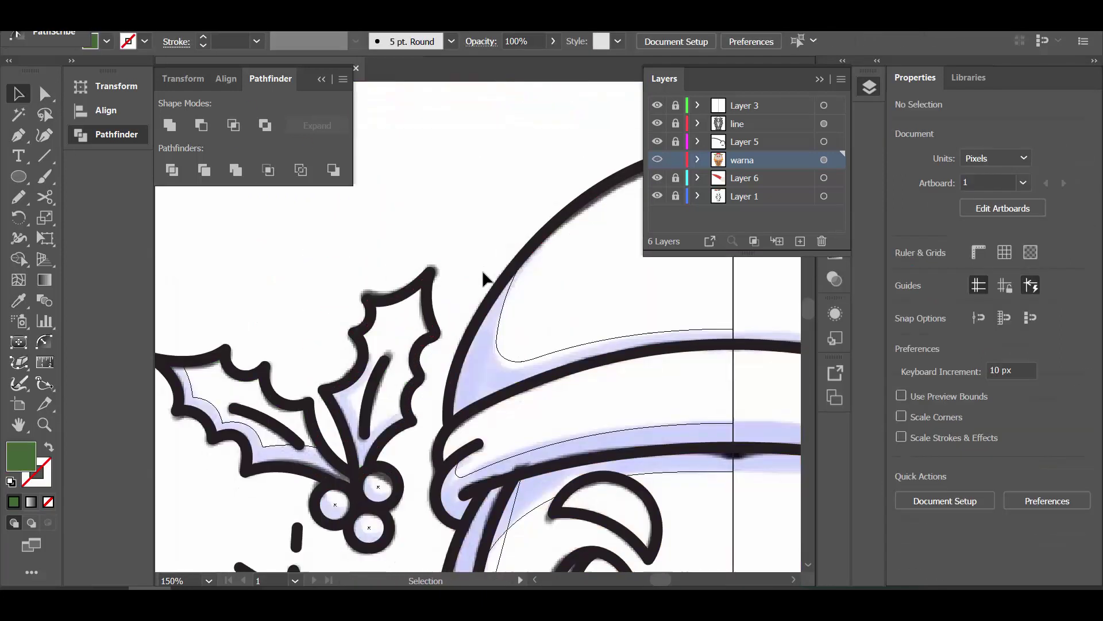
pyautogui.click(364, 321)
pyautogui.click(349, 369)
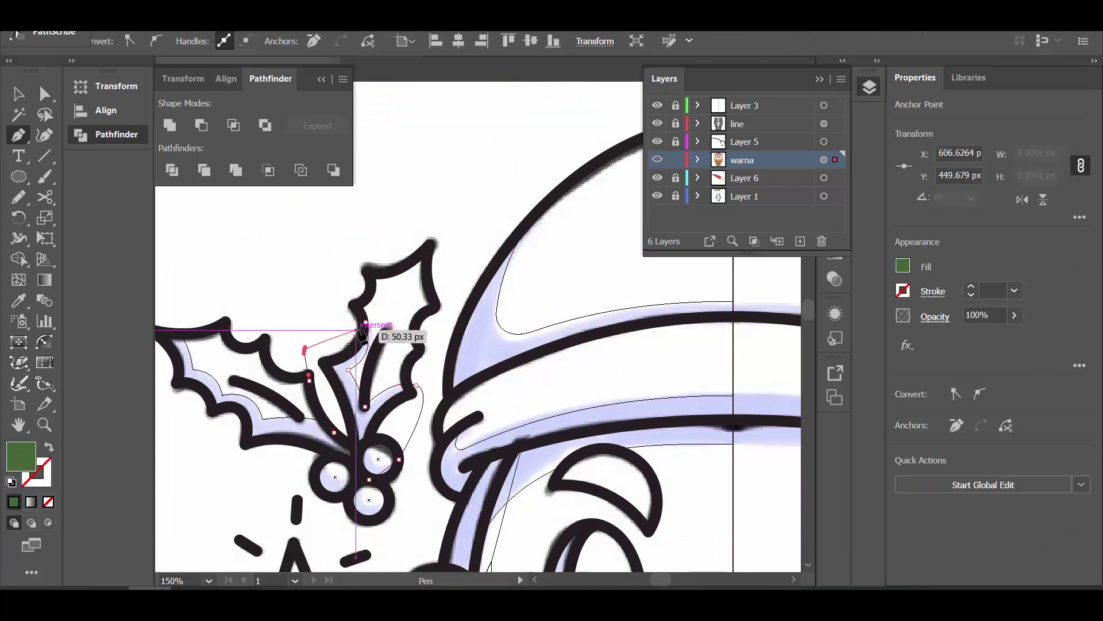
pyautogui.hotkey('ctrl', 'y')
pyautogui.press('a')
pyautogui.scroll(-3, 368, 345)
pyautogui.hotkey('ctrl', 'y')
pyautogui.hotkey('ctrl', 'y')
# - Alt-drag a copy of a blue berry slightly upward for shading
pyautogui.click(368, 384)
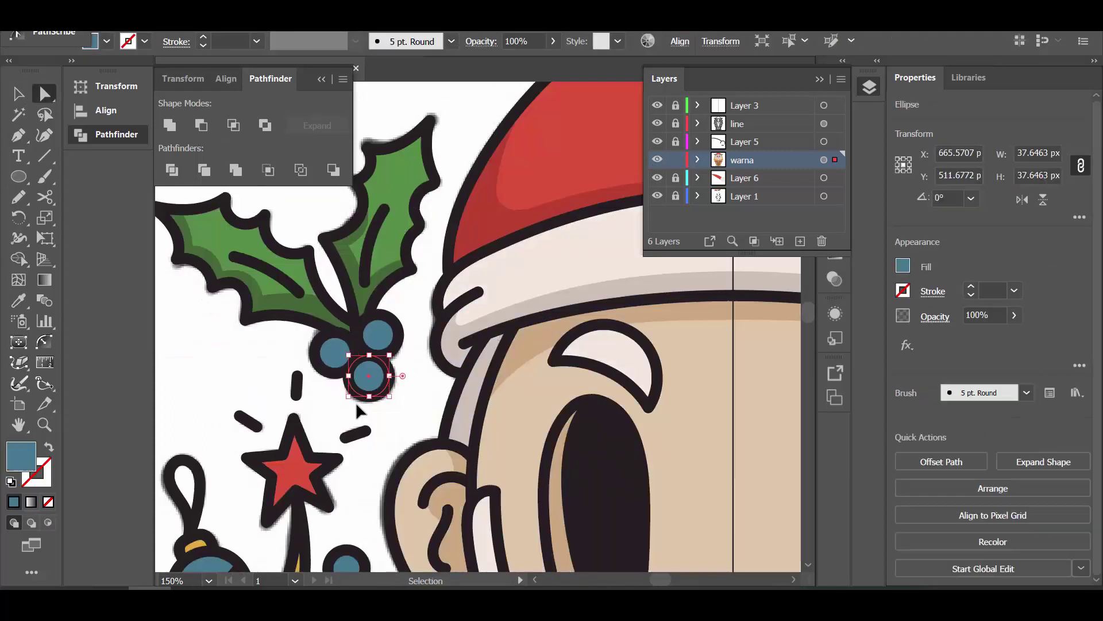
pyautogui.scroll(3, 356, 402)
pyautogui.moveTo(396, 349); pyautogui.dragTo(406, 323)
pyautogui.scroll(-6, 493, 381)
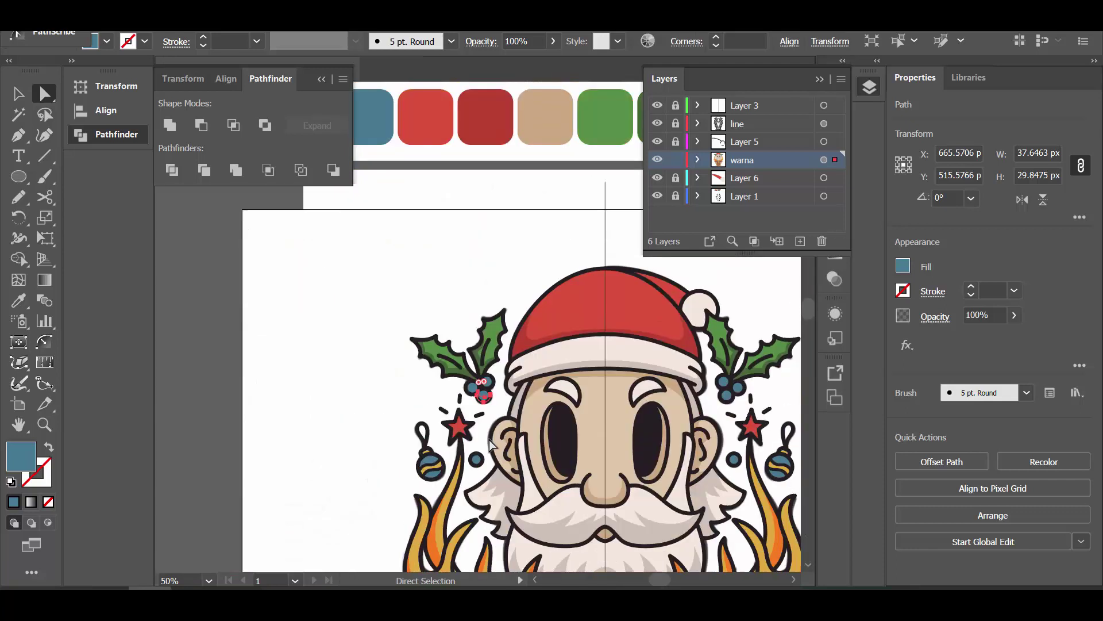
pyautogui.scroll(4, 483, 385)
# - Recolour the berries with the hat's red and copy a berry part to form its shadow
pyautogui.press('i')
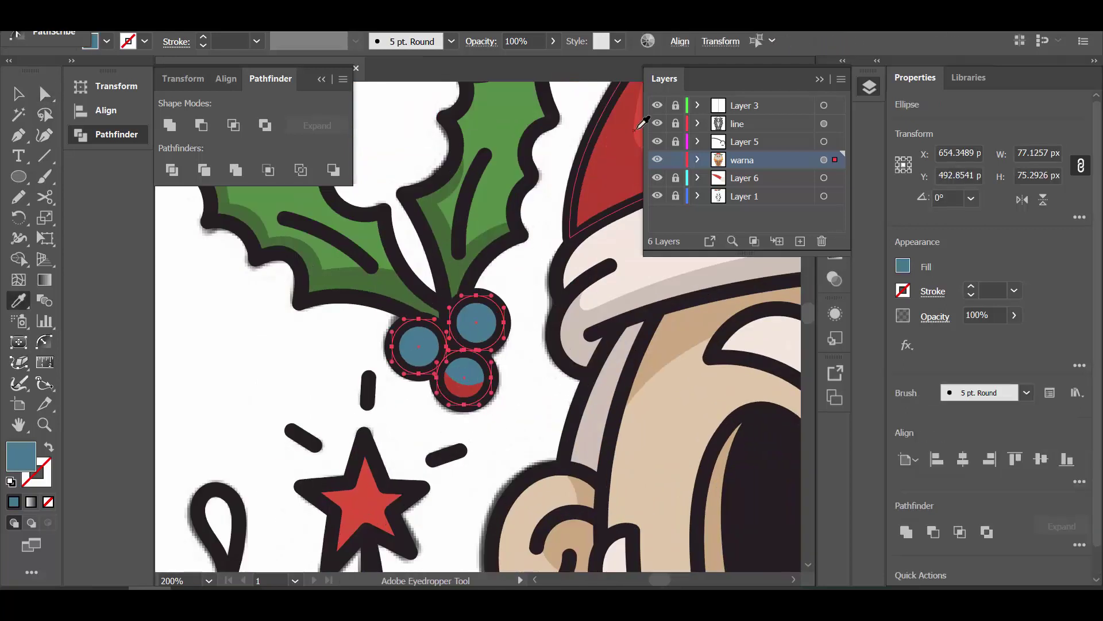
pyautogui.click(648, 119)
pyautogui.scroll(2, 466, 385)
pyautogui.press('a')
pyautogui.moveTo(415, 355)
pyautogui.mouseDown()
pyautogui.moveTo(435, 267)
pyautogui.moveTo(336, 304)
pyautogui.mouseUp()
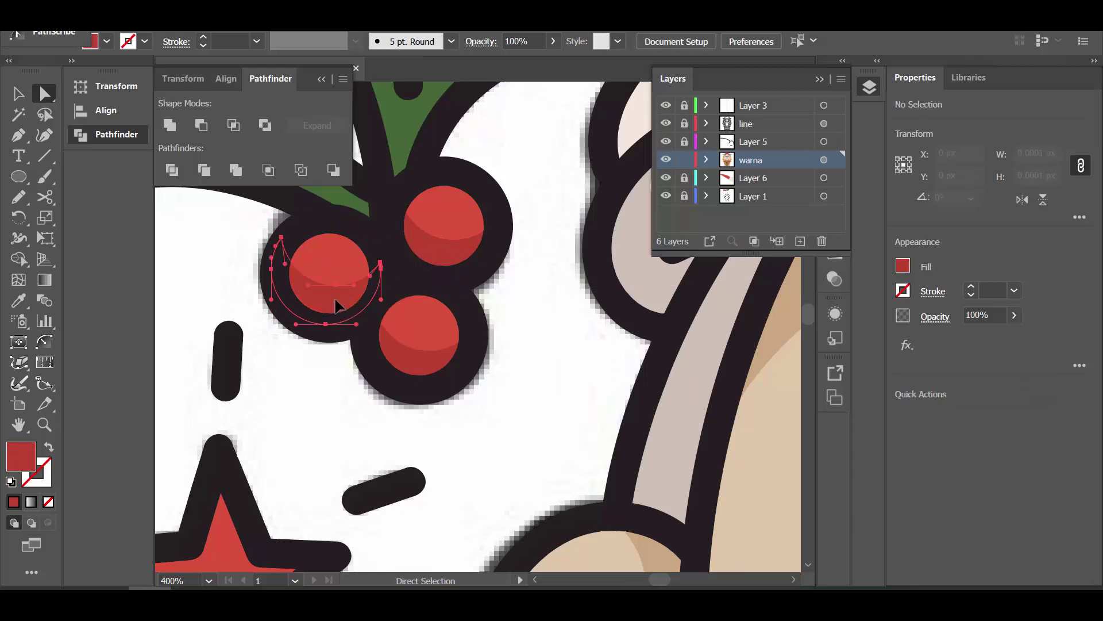
pyautogui.scroll(-6, 338, 381)
pyautogui.click(665, 160)
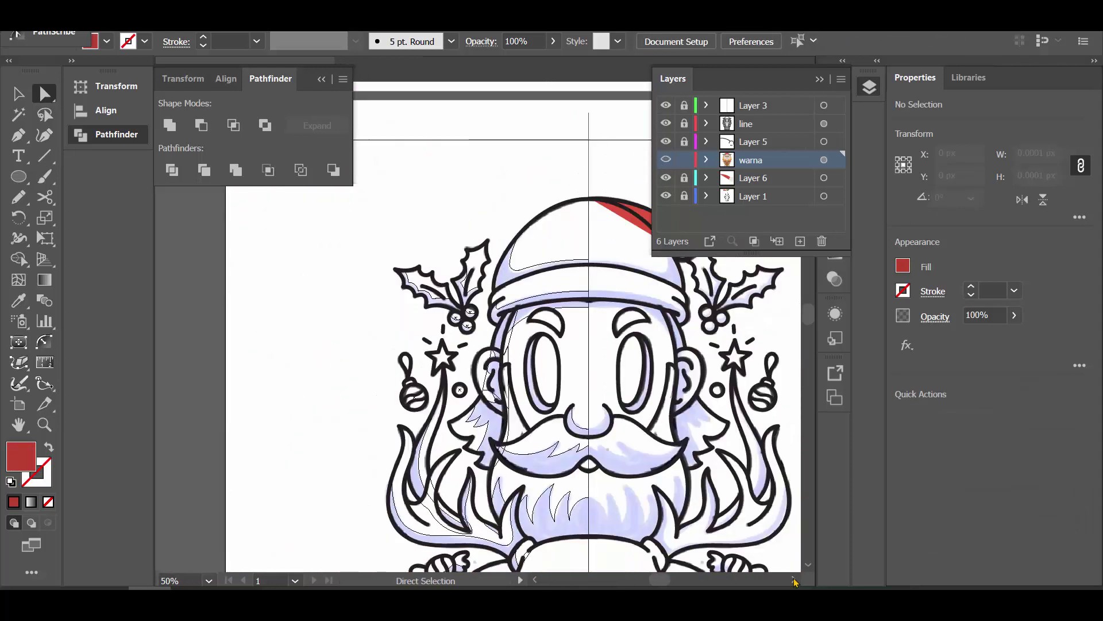
# - On Layer 6, pen-draw a shading shape along the hat's pom-pom
pyautogui.hotkey('ctrl', '1')
pyautogui.click(752, 177)
pyautogui.press('p')
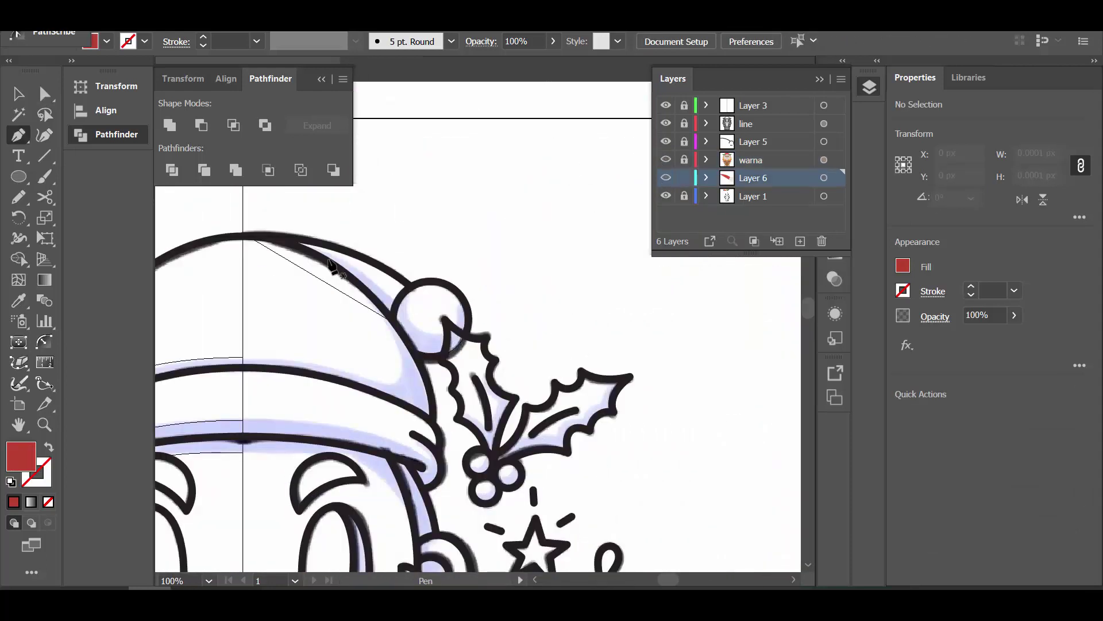
pyautogui.click(299, 246)
pyautogui.click(357, 354)
pyautogui.press('v')
pyautogui.scroll(1, 626, 217)
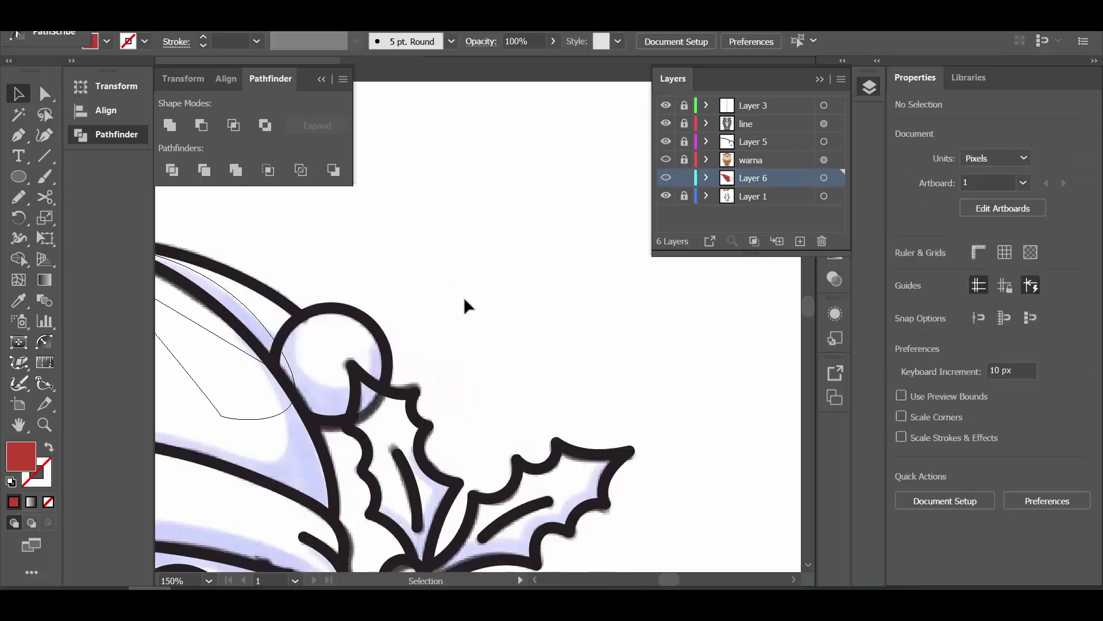
# - Rotate the shading shape so it sits on the pom-pom
pyautogui.keyDown('ctrl'); pyautogui.click(666, 178); pyautogui.keyUp('ctrl')
pyautogui.press('a')
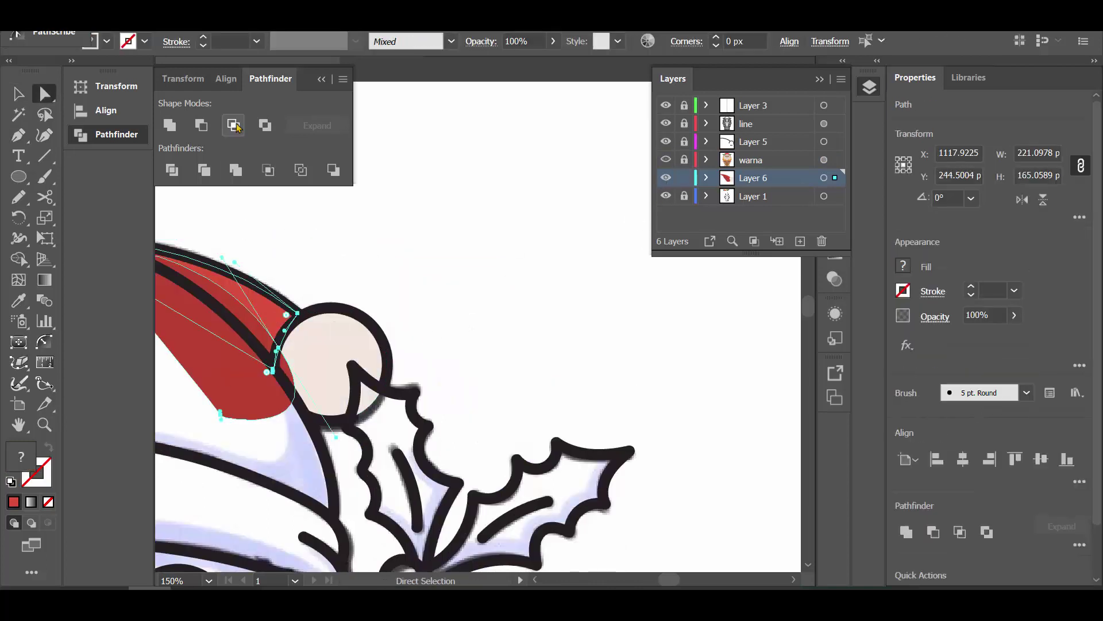
pyautogui.keyDown('ctrl'); pyautogui.click(665, 177); pyautogui.keyUp('ctrl')
pyautogui.press('v')
pyautogui.click(384, 322)
pyautogui.moveTo(396, 351); pyautogui.dragTo(426, 370)
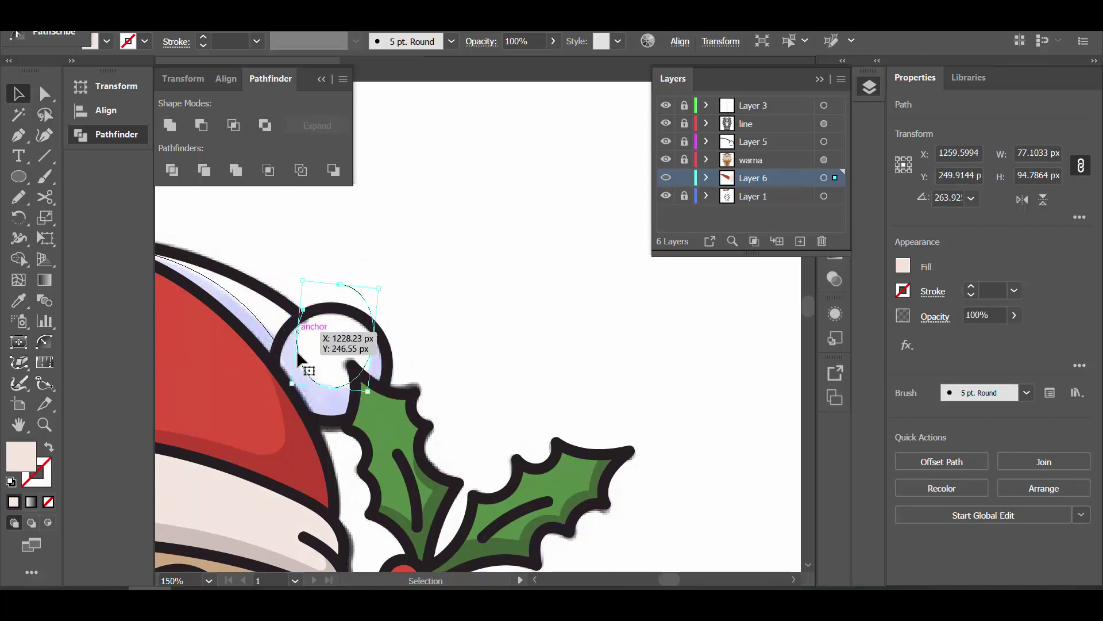
# - Give the pom-pom shading its lavender colour and zoom out to view the whole hat
pyautogui.hotkey('ctrl', 'y')
pyautogui.hotkey('ctrl', '-')
pyautogui.hotkey('ctrl', '-')
pyautogui.press('i')
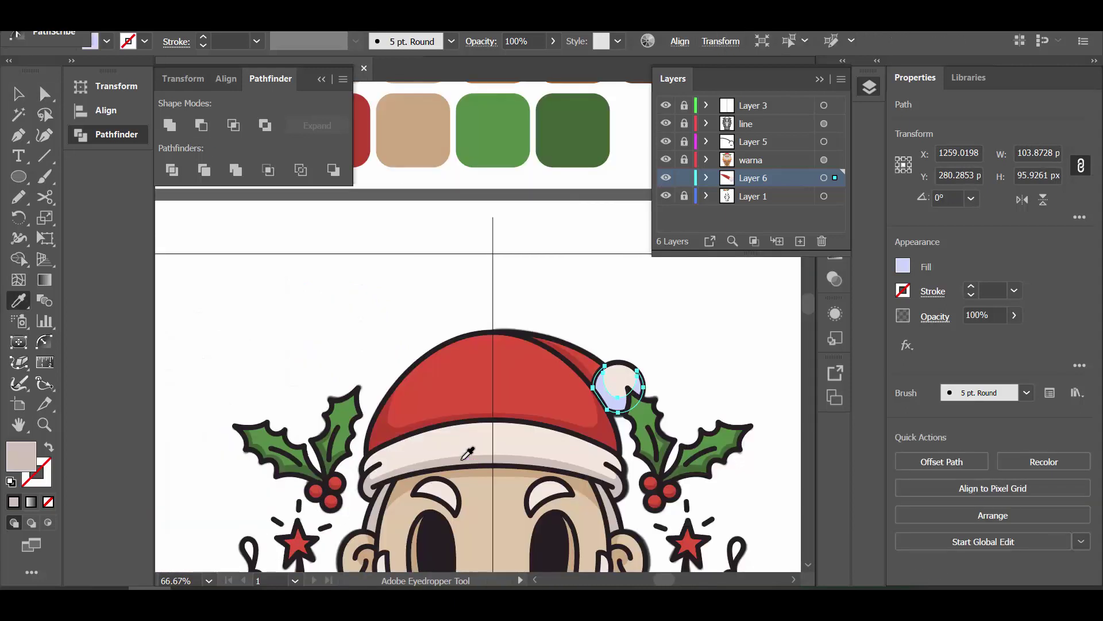
pyautogui.press('v')
pyautogui.hotkey('ctrl', 'shift', 'a')
pyautogui.hotkey('ctrl', '-')
pyautogui.hotkey('ctrl', '-')
pyautogui.hotkey('ctrl', '-')
# - Check the line art by toggling the warna layer, then collapse the Layers and Pathfinder panels
pyautogui.click(666, 196)
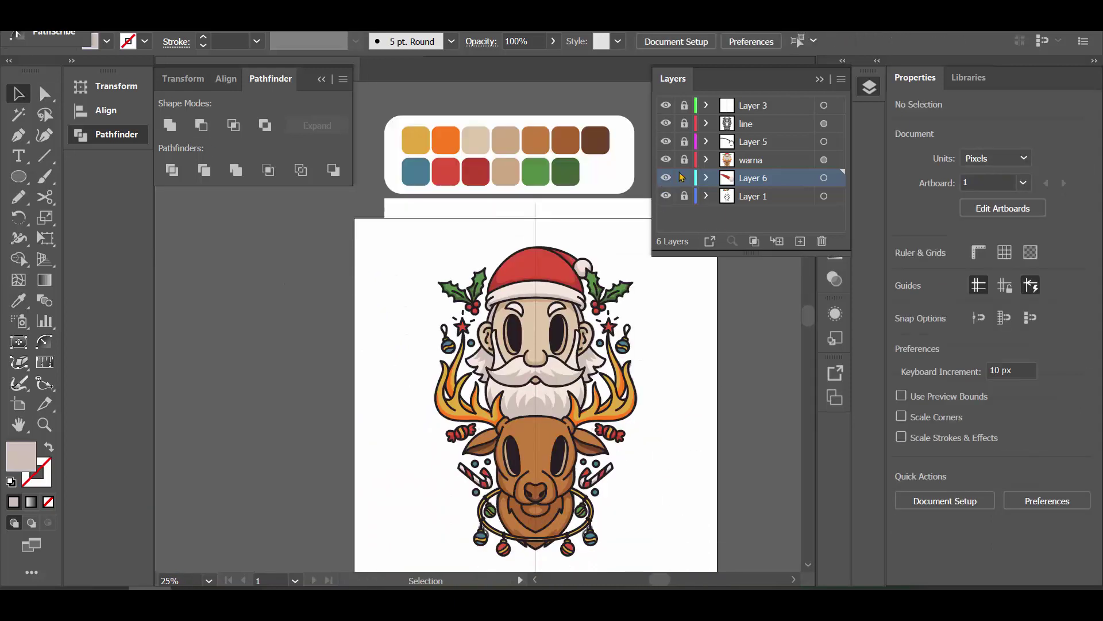
pyautogui.click(665, 159)
pyautogui.click(665, 160)
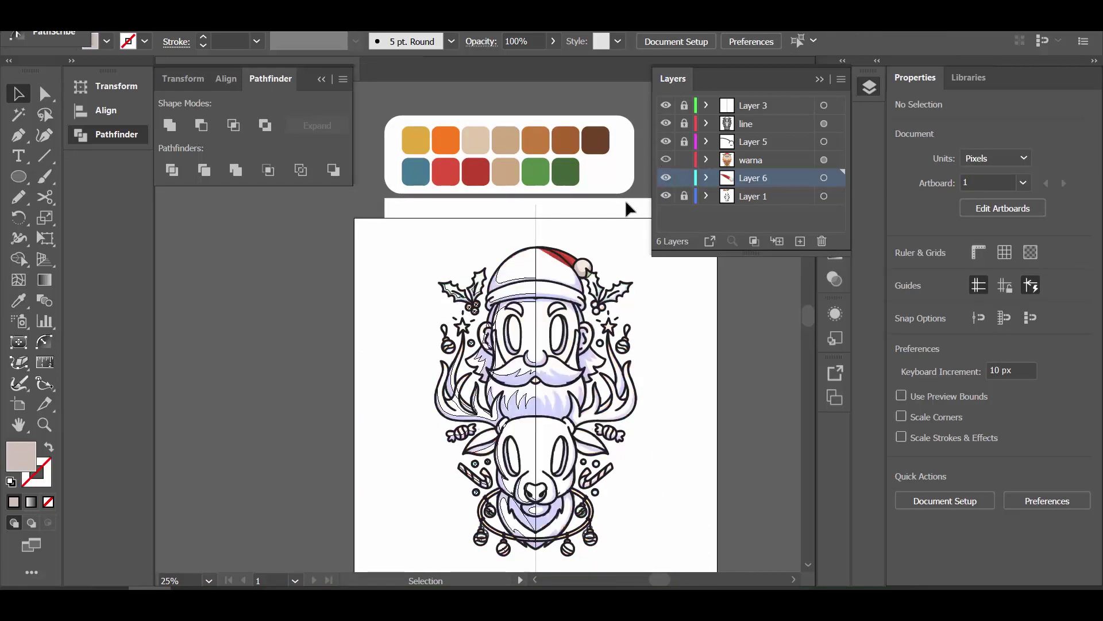
pyautogui.scroll(1, 602, 330)
pyautogui.click(666, 160)
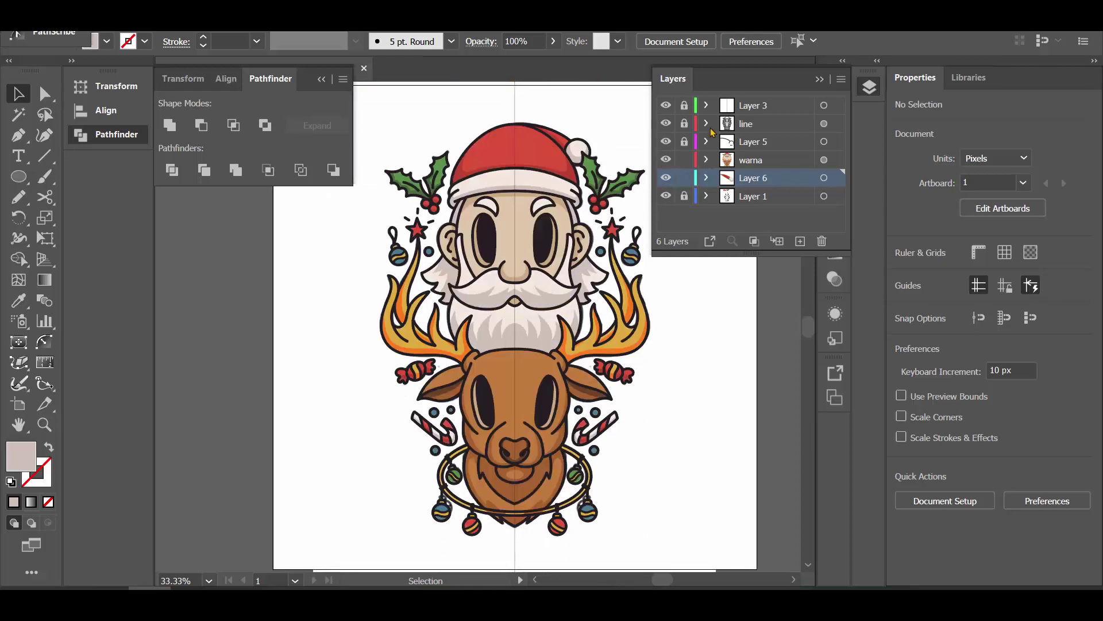
pyautogui.click(869, 86)
pyautogui.click(321, 79)
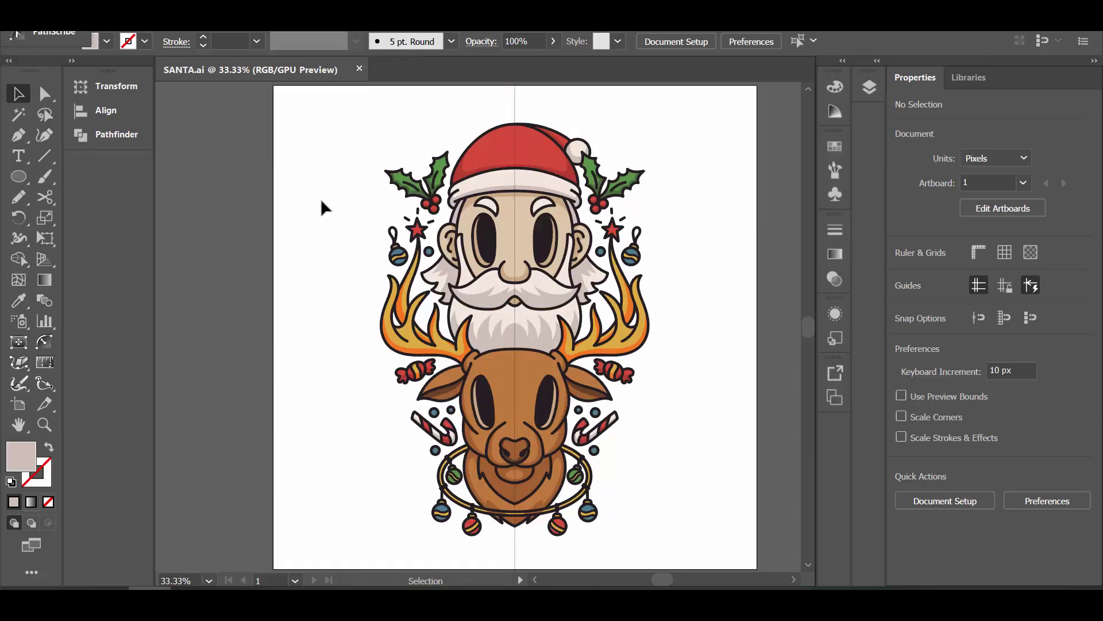